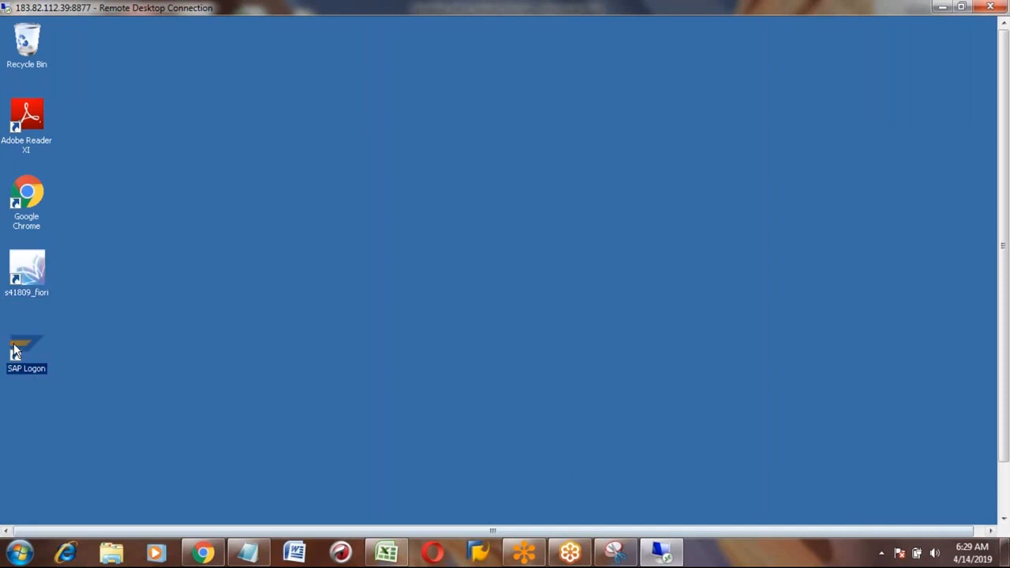
Start SAP Logon, open the S4_1809 connection and log on with the account password, dismissing the licence notice and maximizing the session window
{"action": "double_click", "coordinate": [22, 350]}
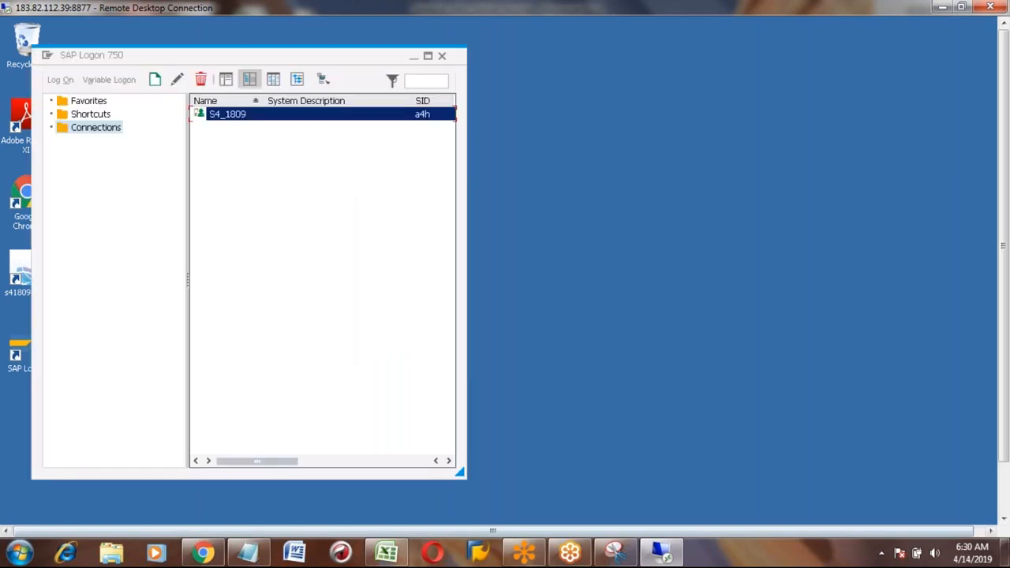
{"action": "key", "text": "Return"}
{"action": "key", "text": "space"}
{"action": "key", "text": "Down"}
{"action": "key", "text": "Return"}
{"action": "key", "text": "Tab"}
{"action": "type", "text": "******"}
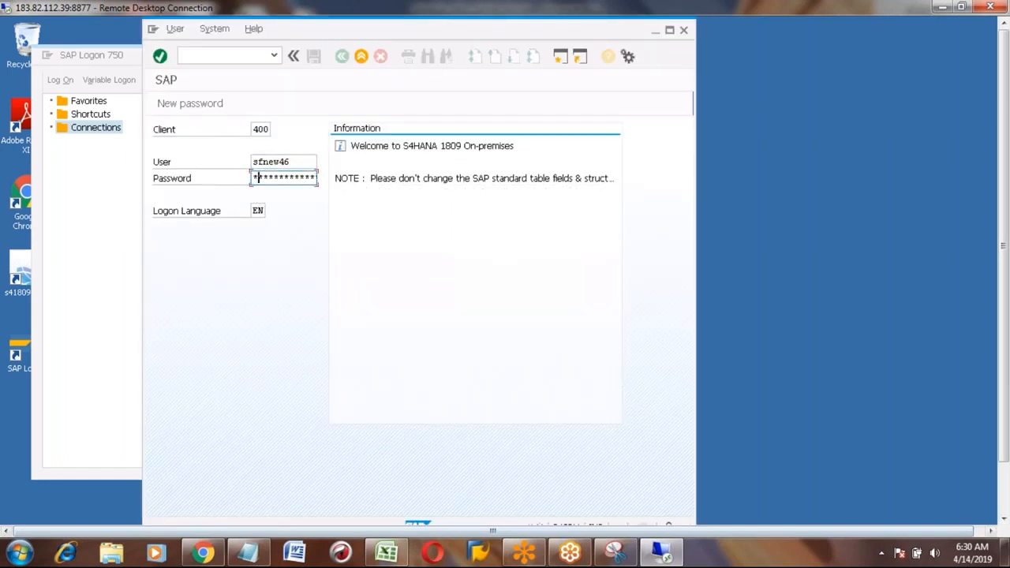
{"action": "type", "text": "**"}
{"action": "key", "text": "Return"}
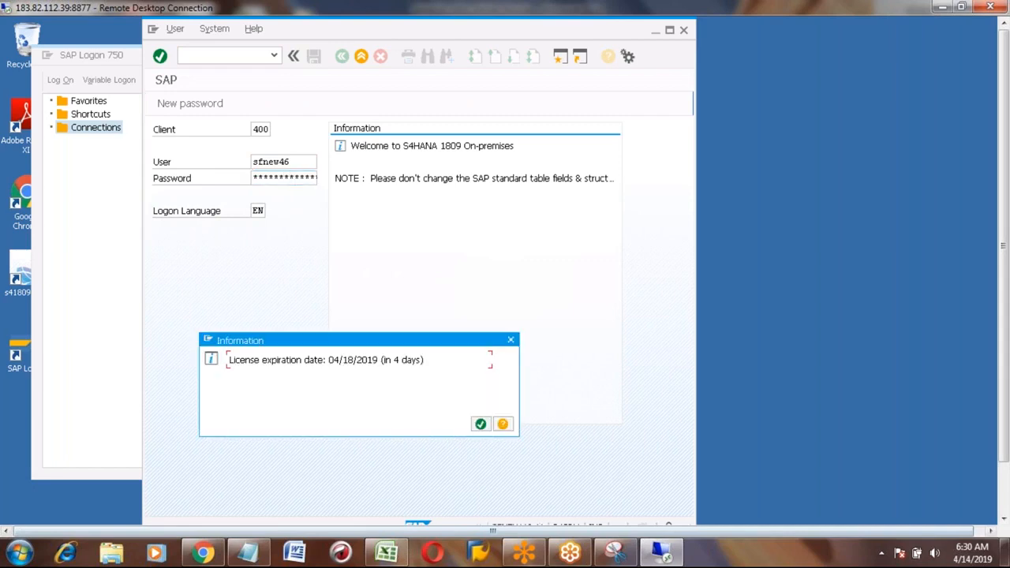
{"action": "left_click", "coordinate": [481, 426]}
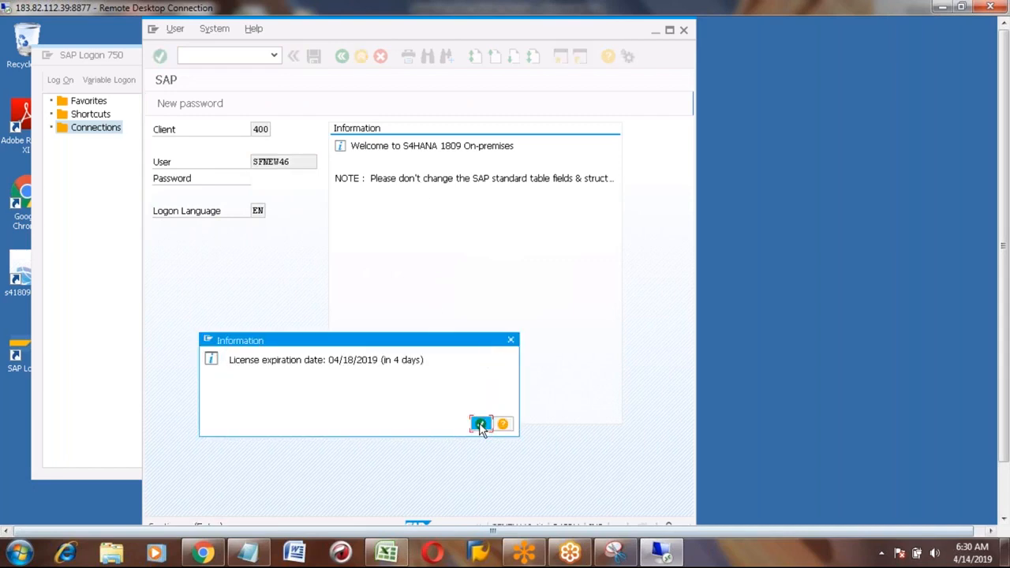
{"action": "left_click", "coordinate": [670, 32]}
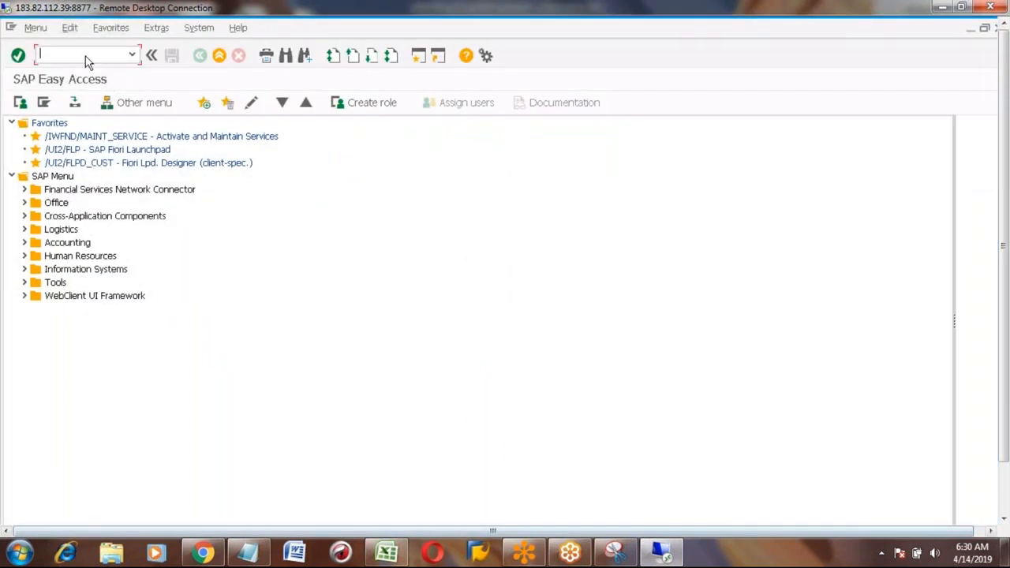
Open transaction MD01N and set the planning scope to plant 3001 and material HONDA_CAR
{"action": "type", "text": "md01n"}
{"action": "key", "text": "Return"}
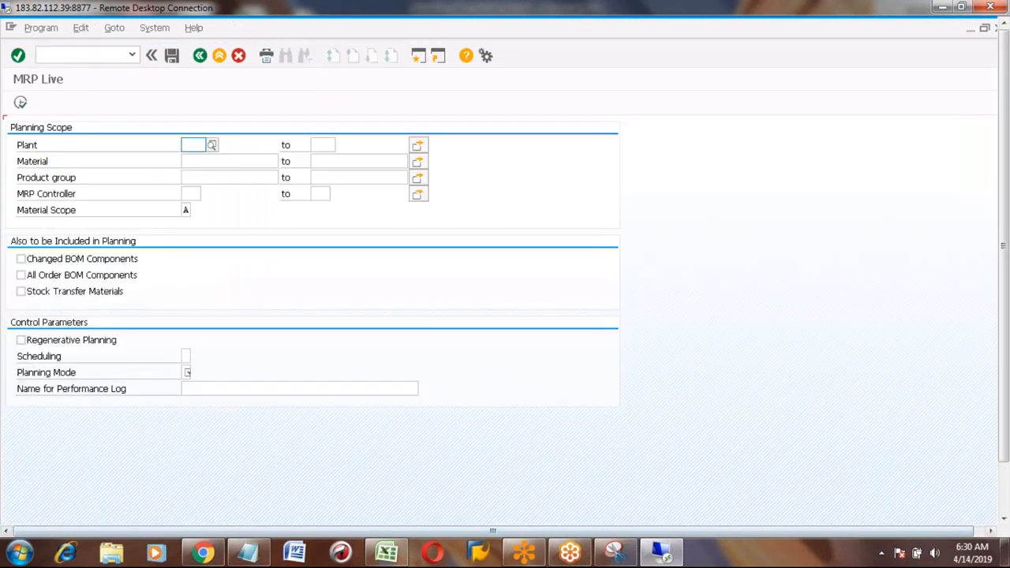
{"action": "left_click", "coordinate": [194, 144]}
{"action": "type", "text": "3001"}
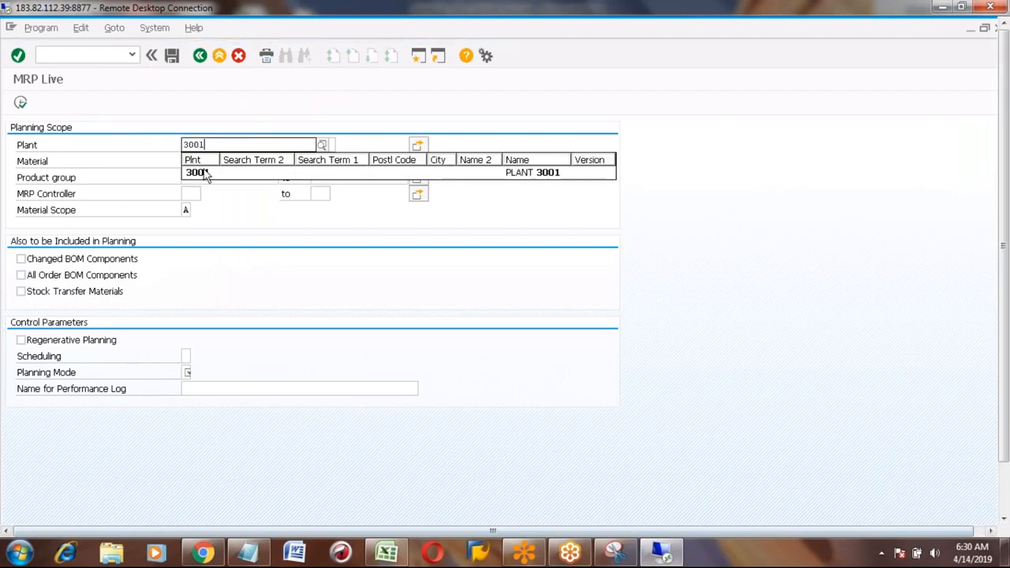
{"action": "left_click", "coordinate": [199, 173]}
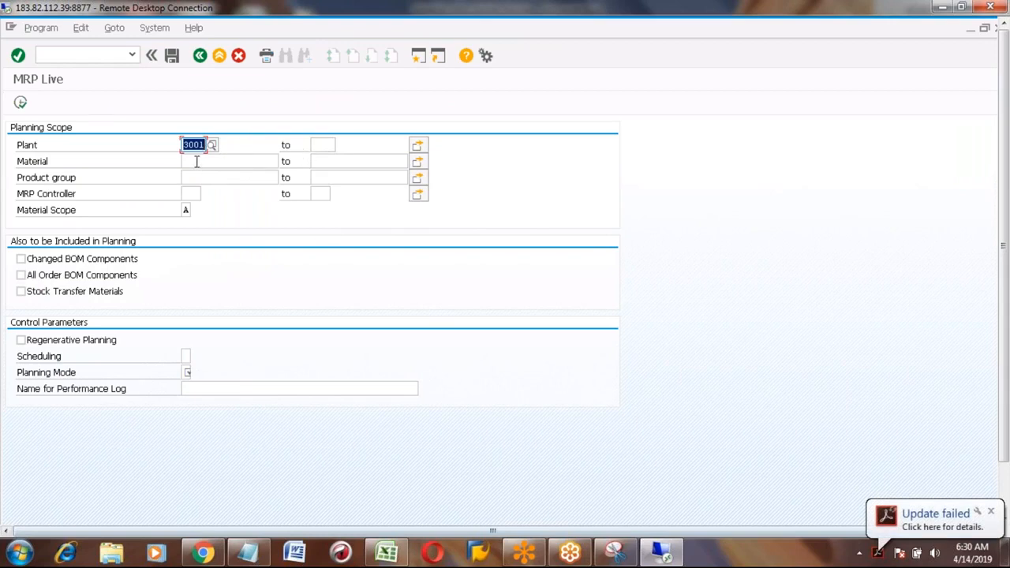
{"action": "left_click", "coordinate": [196, 161]}
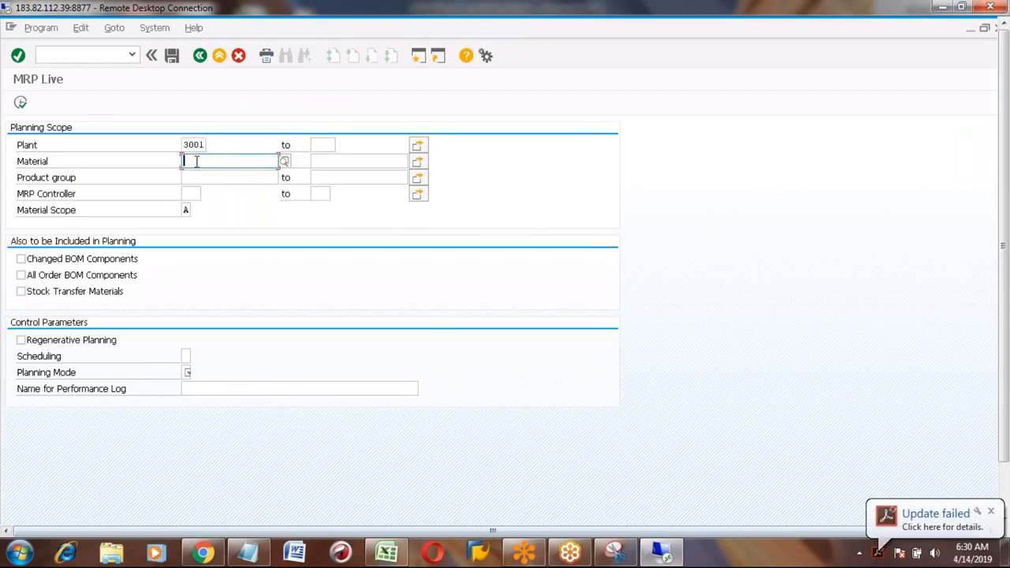
{"action": "type", "text": "honda"}
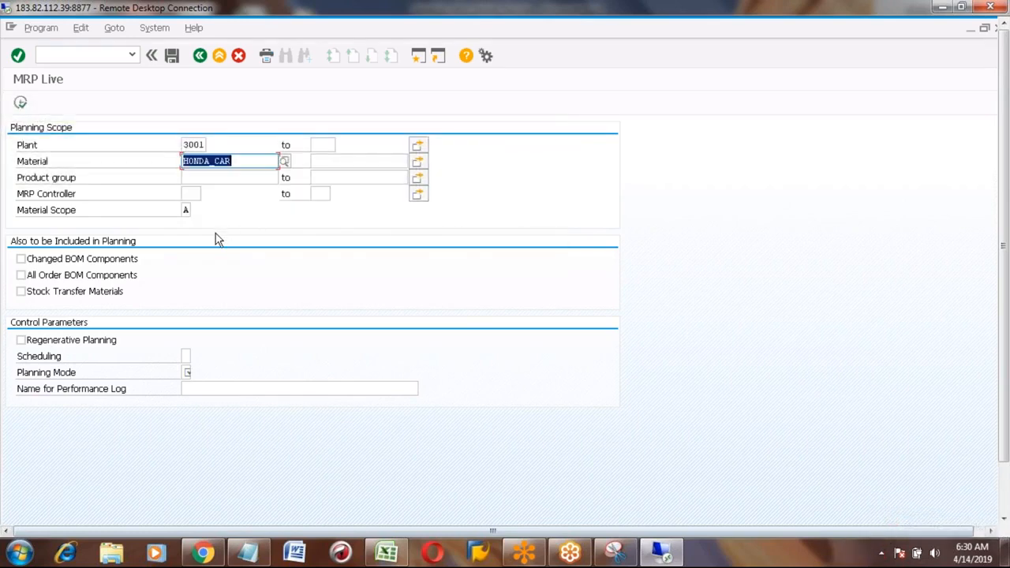
Include all order BOM components in planning and set scheduling to 2 (Lead Time Scheduling and Capacity Planning) and planning mode to 1
{"action": "left_click", "coordinate": [20, 275]}
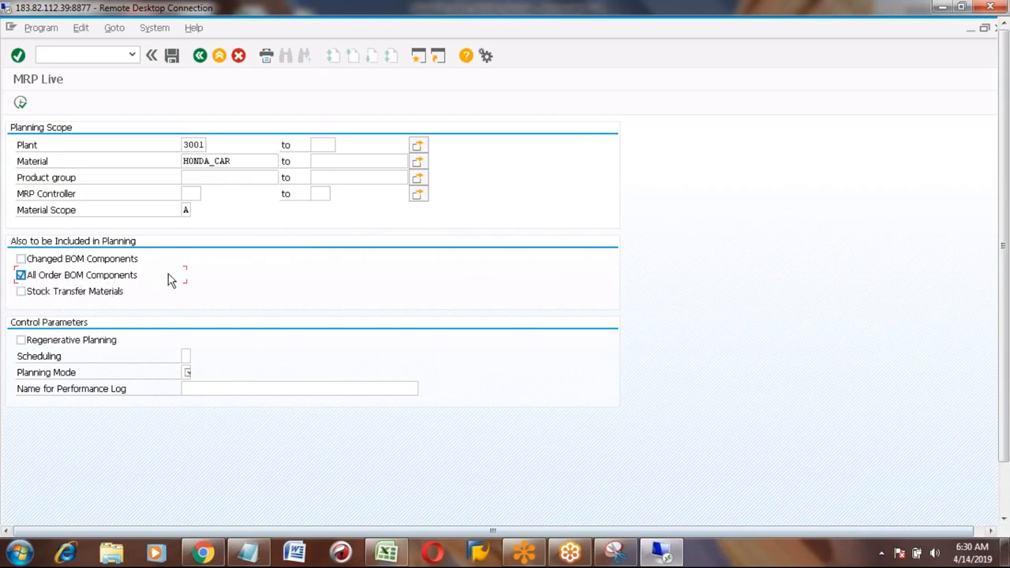
{"action": "left_click", "coordinate": [188, 358]}
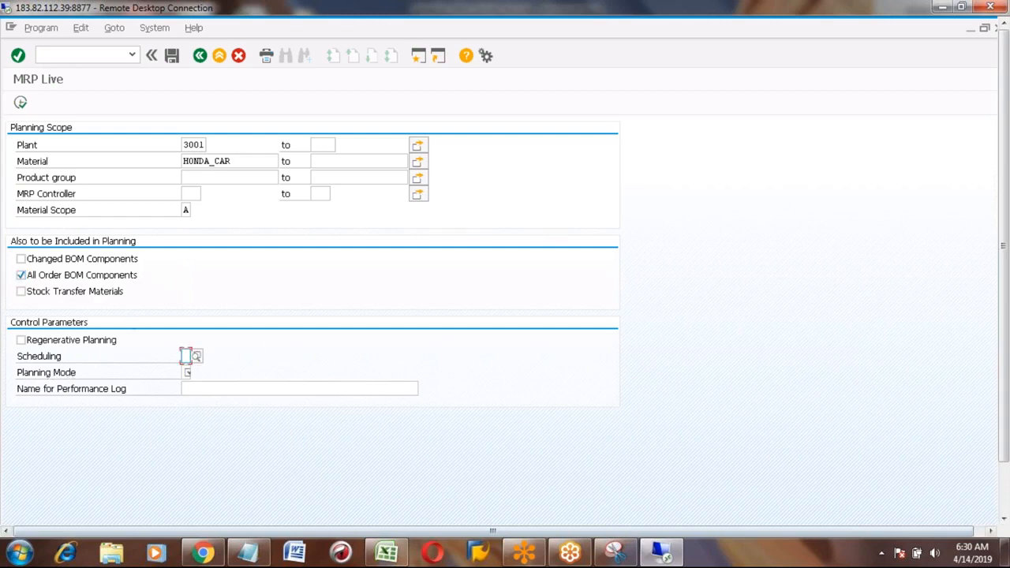
{"action": "left_click", "coordinate": [197, 356]}
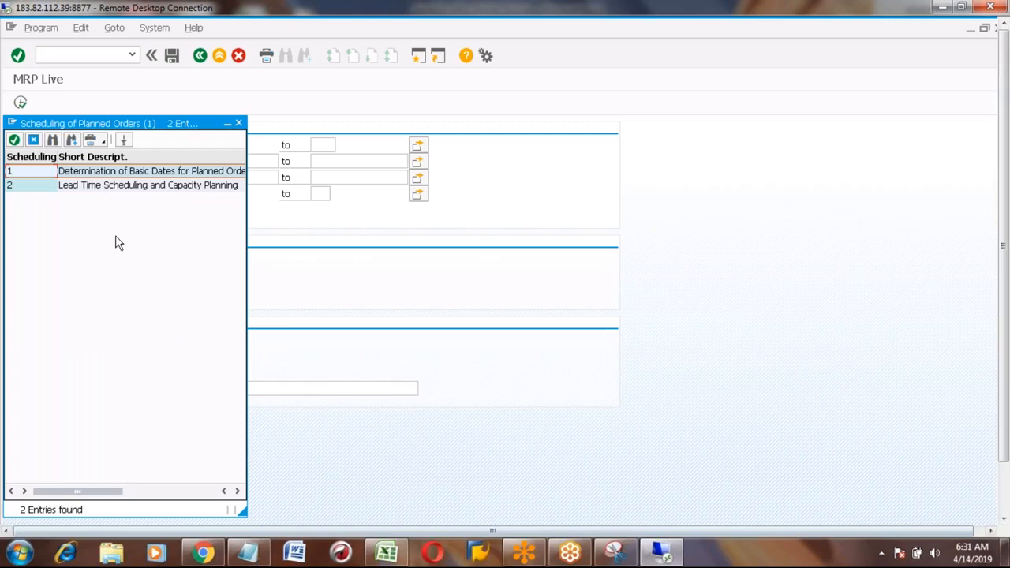
{"action": "left_click", "coordinate": [40, 188]}
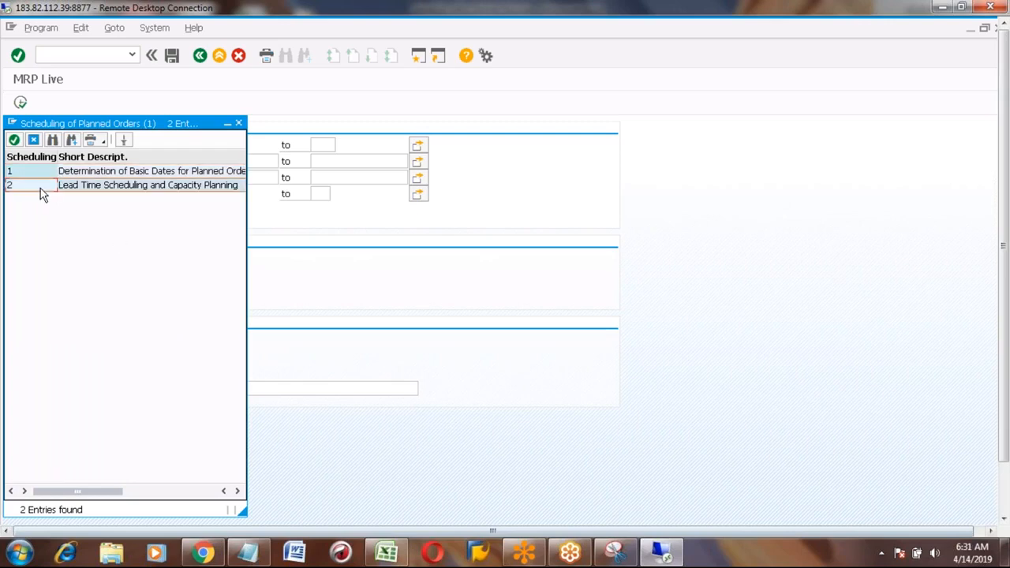
{"action": "double_click", "coordinate": [42, 188]}
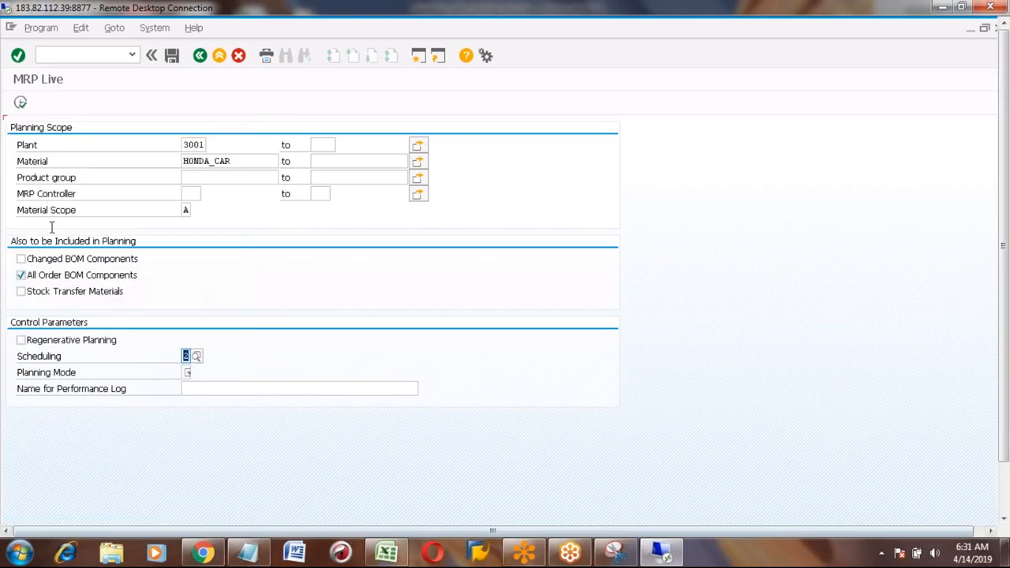
{"action": "left_click", "coordinate": [186, 372]}
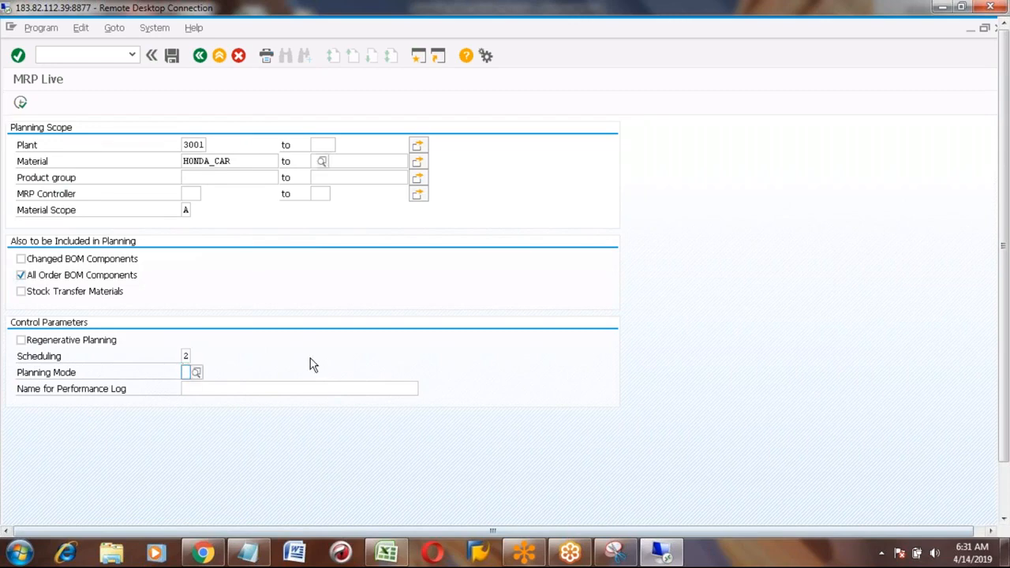
{"action": "type", "text": "1"}
{"action": "key", "text": "Return"}
Execute MRP Live, agree to rerun it as a regenerative planning run, and check the number of materials planned
{"action": "left_click", "coordinate": [21, 105]}
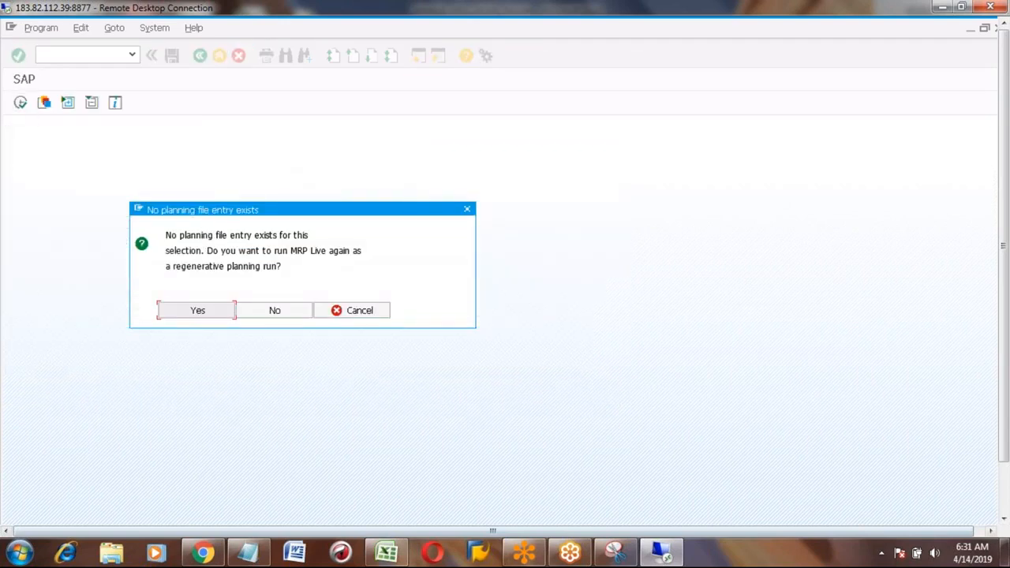
{"action": "left_click", "coordinate": [183, 312]}
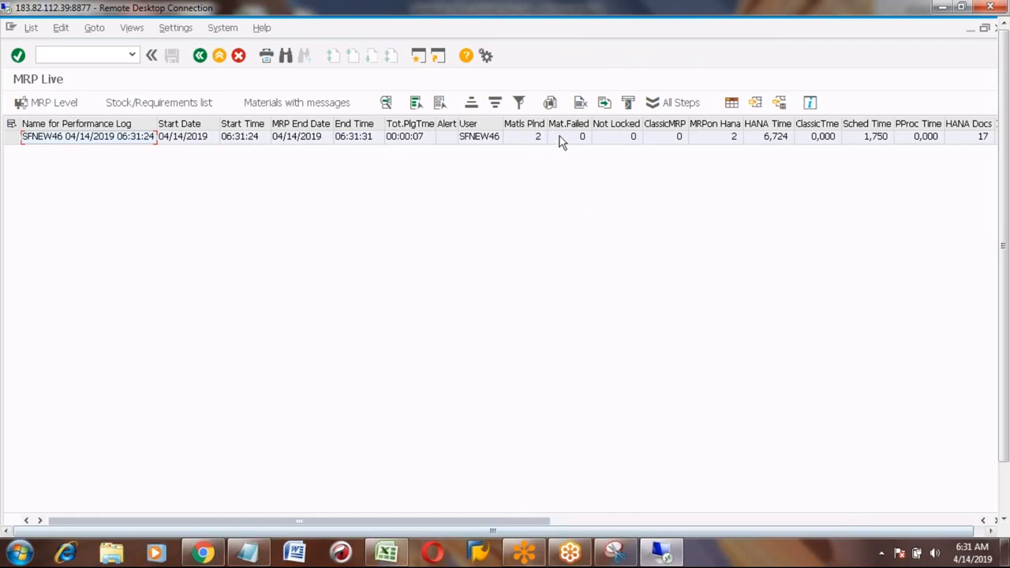
{"action": "left_click", "coordinate": [527, 123]}
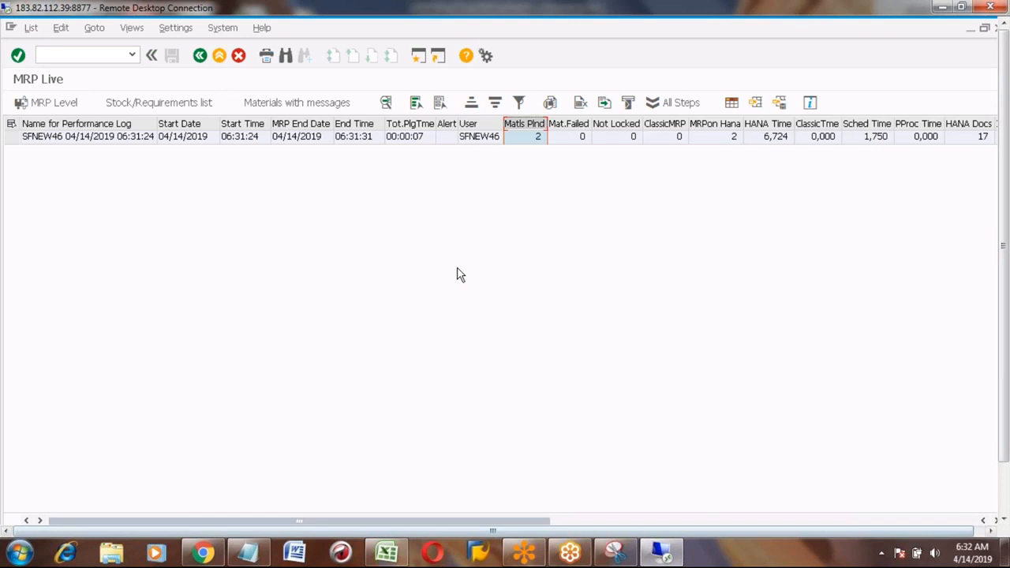
Open transaction MD04 in a new session and examine the planned orders in the stock/requirements list for HONDA_CAR in plant 3001
{"action": "left_click", "coordinate": [419, 56]}
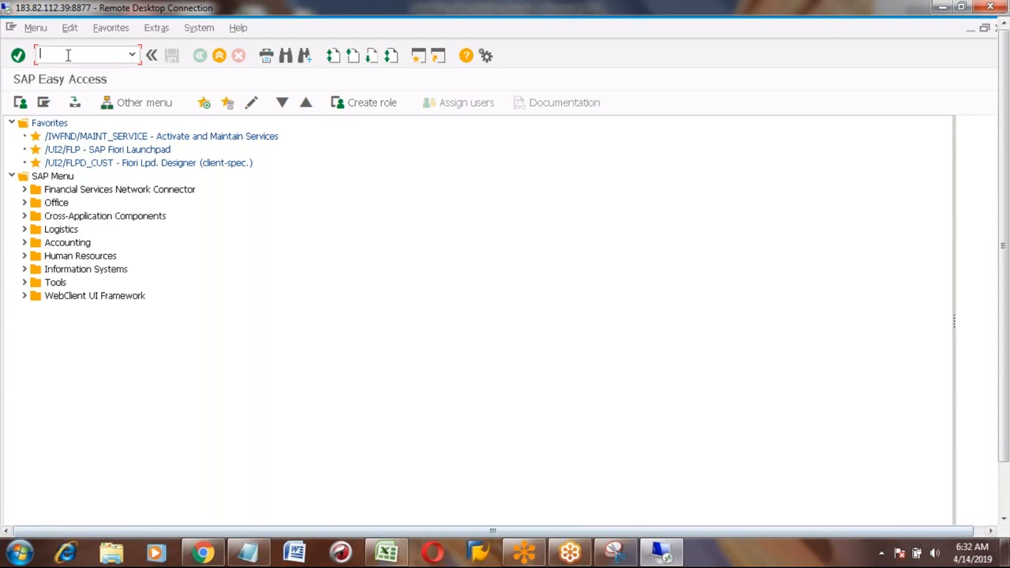
{"action": "type", "text": "md04"}
{"action": "key", "text": "Return"}
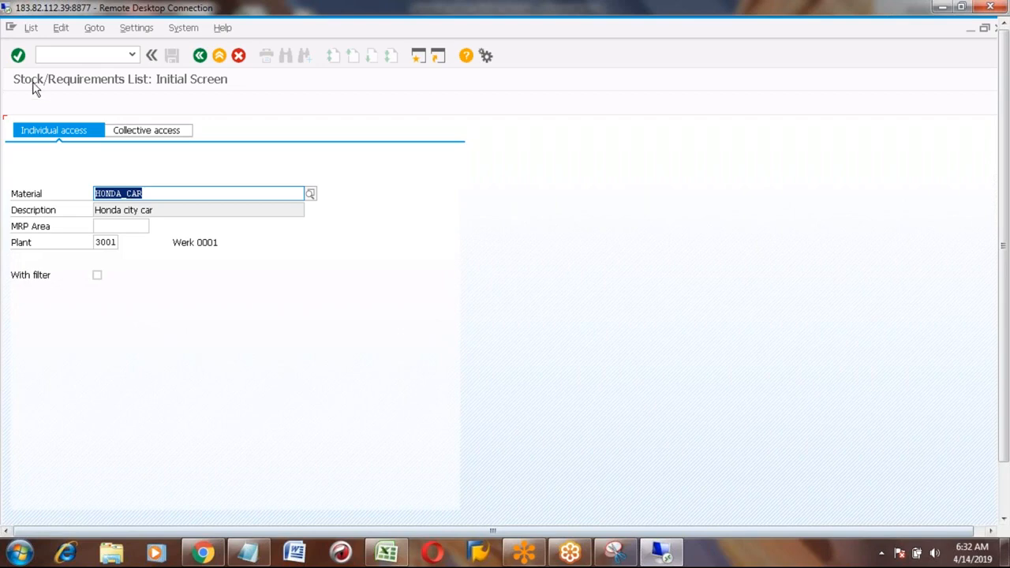
{"action": "left_click", "coordinate": [159, 192]}
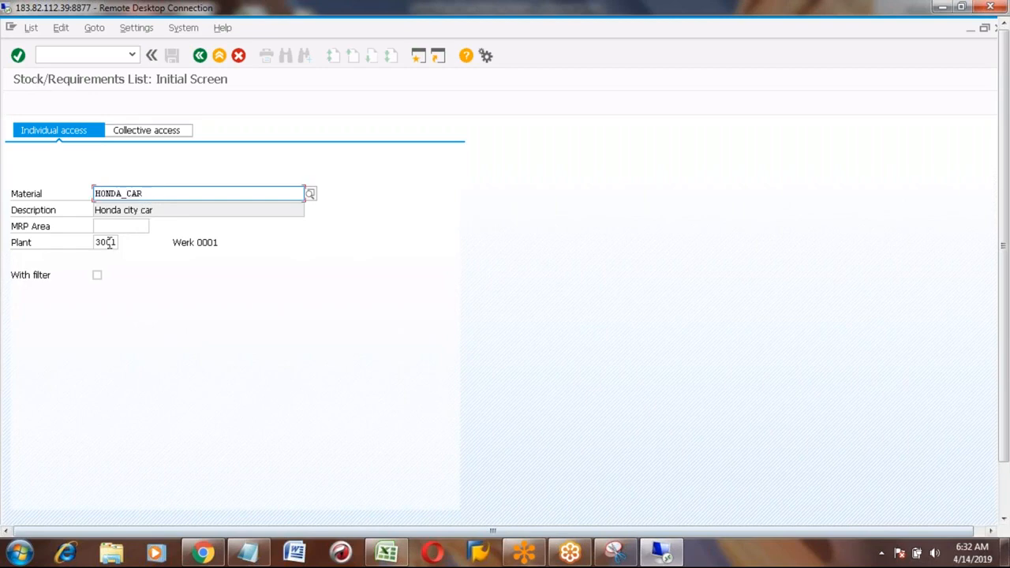
{"action": "left_click", "coordinate": [113, 242]}
{"action": "left_click", "coordinate": [180, 191]}
{"action": "key", "text": "Return"}
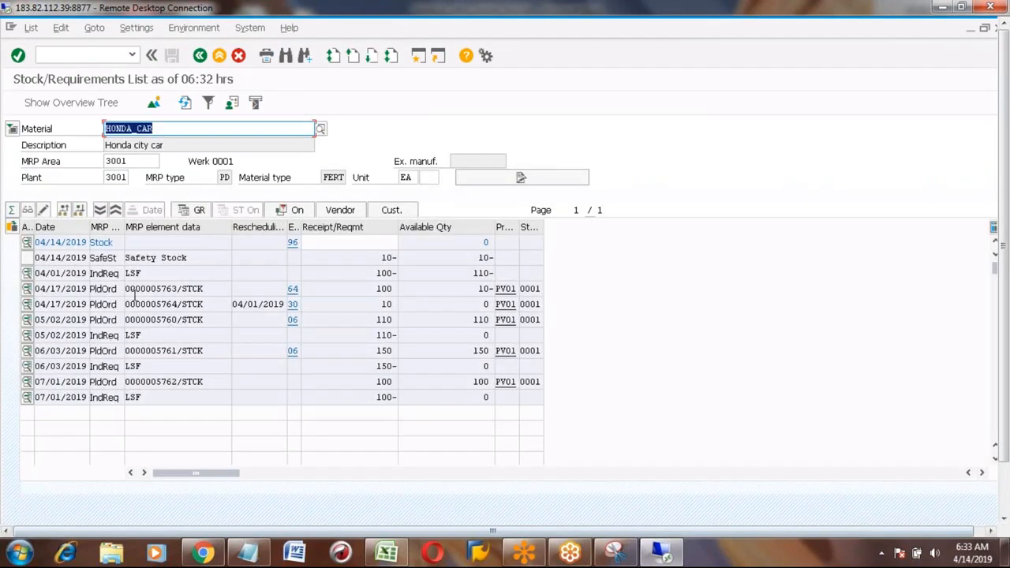
{"action": "left_click", "coordinate": [134, 289]}
{"action": "left_click", "coordinate": [151, 305]}
{"action": "left_click", "coordinate": [146, 350]}
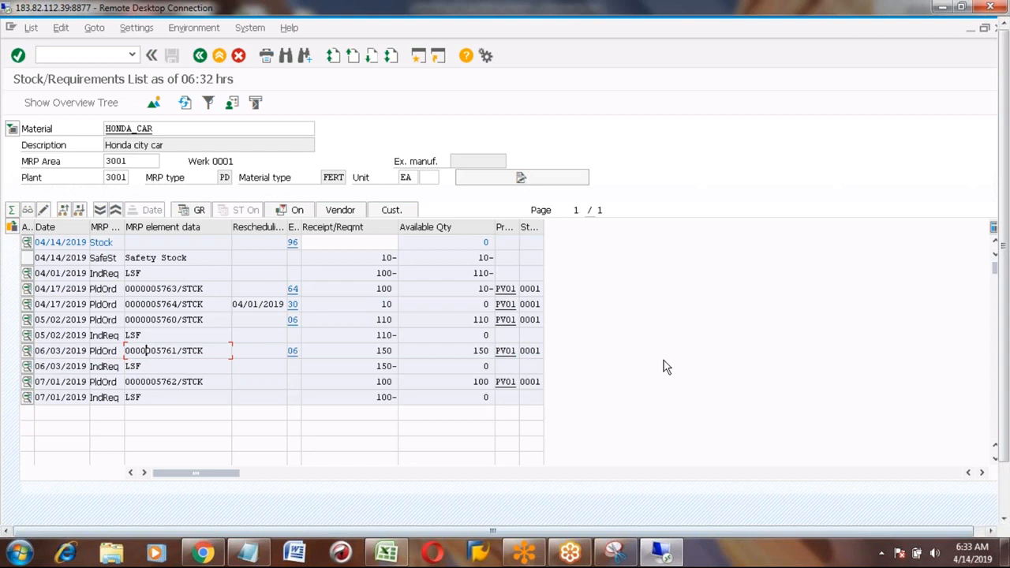
Switch to the Excel notes workbook and review the Make To Stock process steps from MRP run to Convert to Production order
{"action": "left_click", "coordinate": [388, 557]}
{"action": "left_click", "coordinate": [418, 280]}
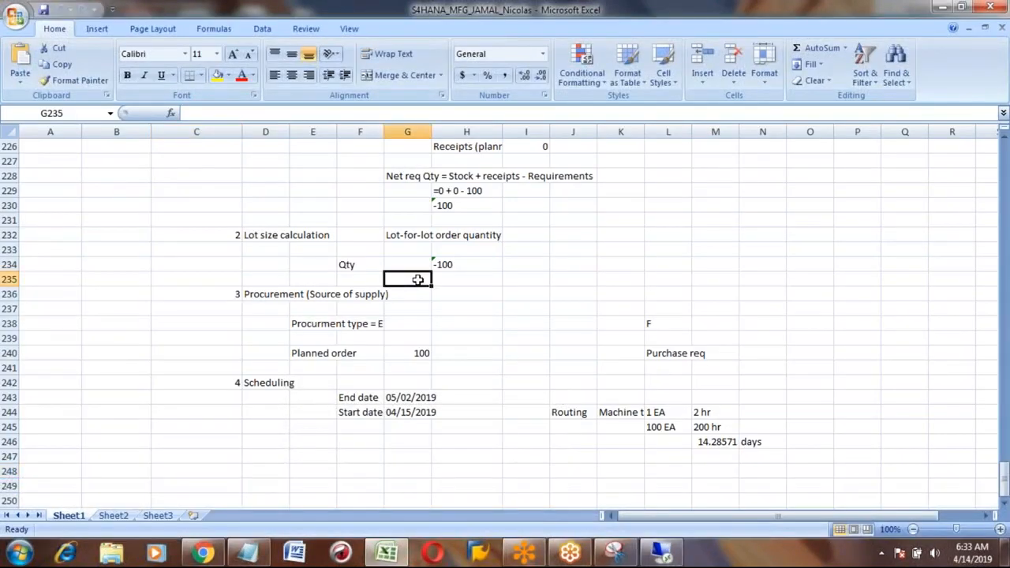
{"action": "key", "text": "Page_Up"}
{"action": "key", "text": "Page_Up"}
{"action": "key", "text": "Page_Up"}
{"action": "key", "text": "Page_Up"}
{"action": "key", "text": "Page_Up"}
{"action": "key", "text": "Page_Up"}
{"action": "key", "text": "Page_Up"}
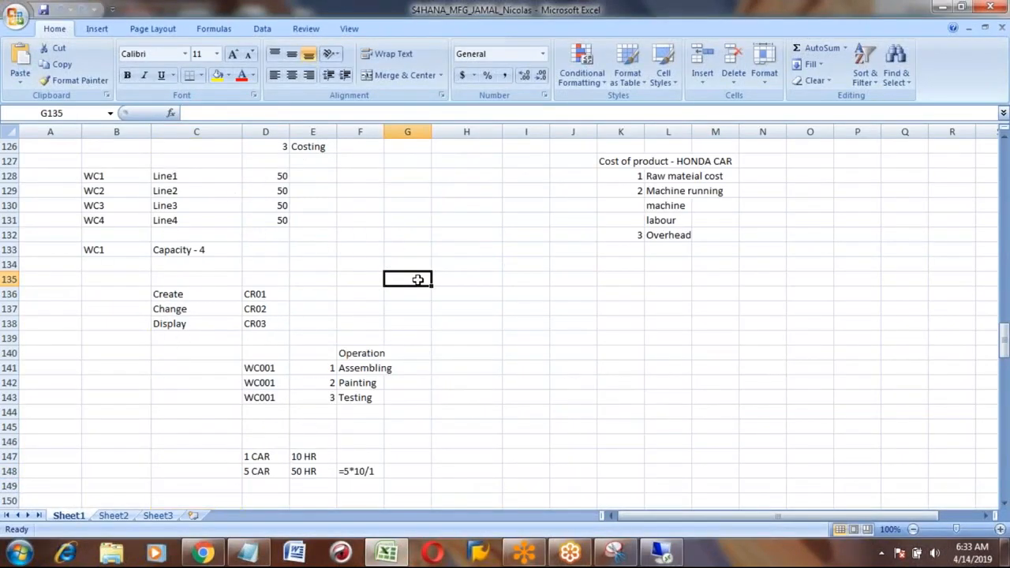
{"action": "key", "text": "Page_Up"}
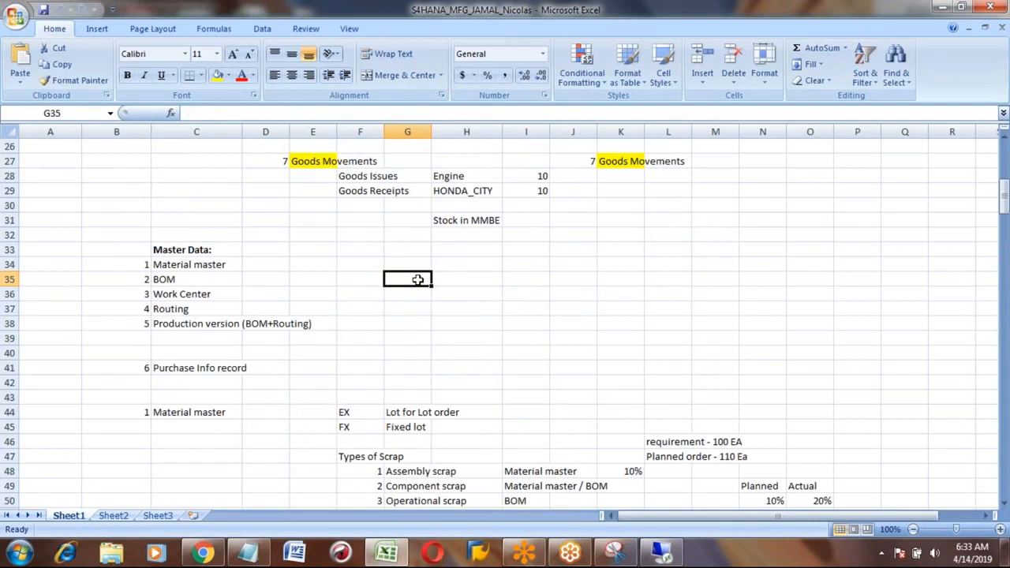
{"action": "key", "text": "Page_Up"}
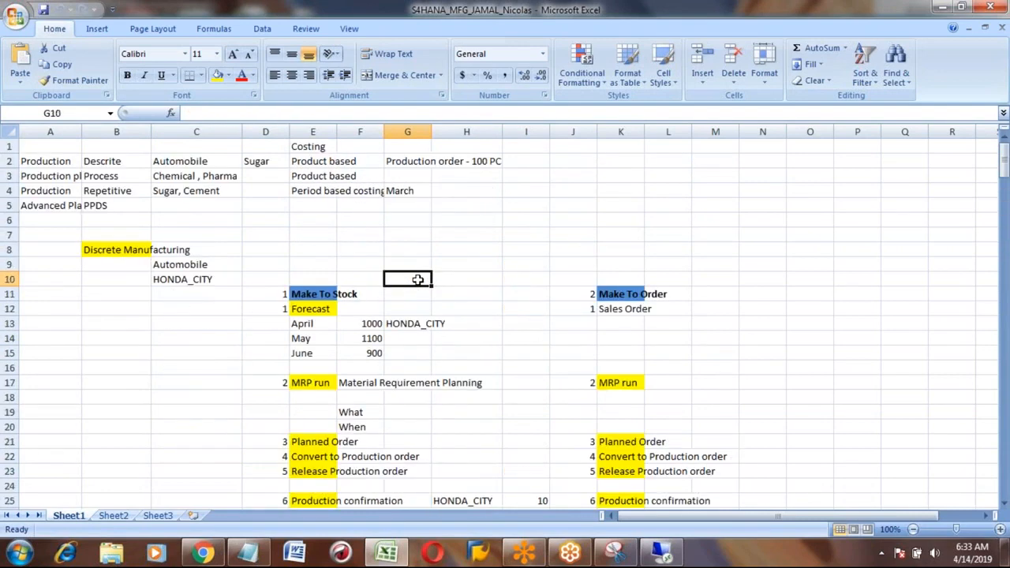
{"action": "left_click", "coordinate": [302, 442]}
{"action": "left_click", "coordinate": [309, 382]}
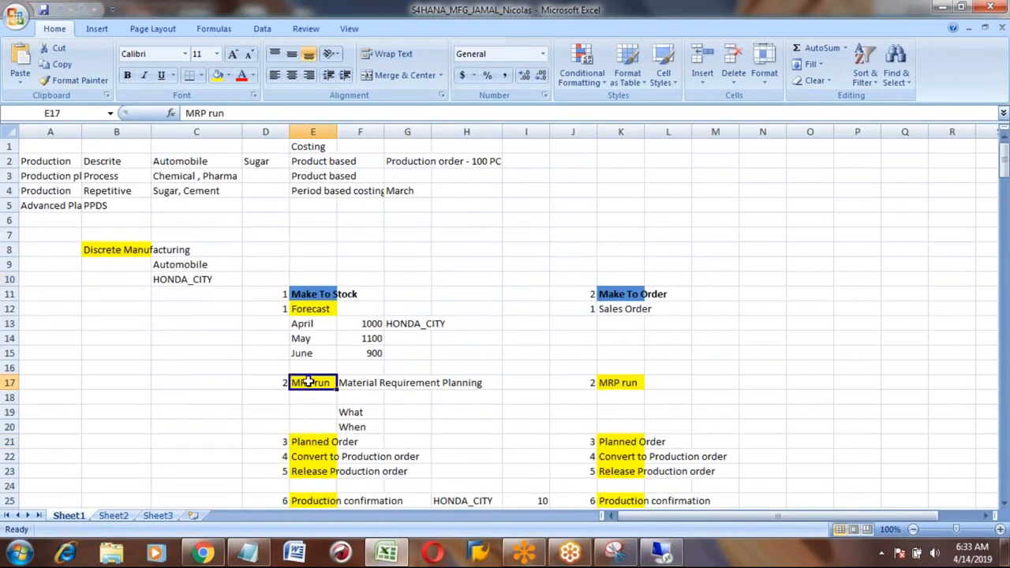
{"action": "left_click", "coordinate": [304, 443]}
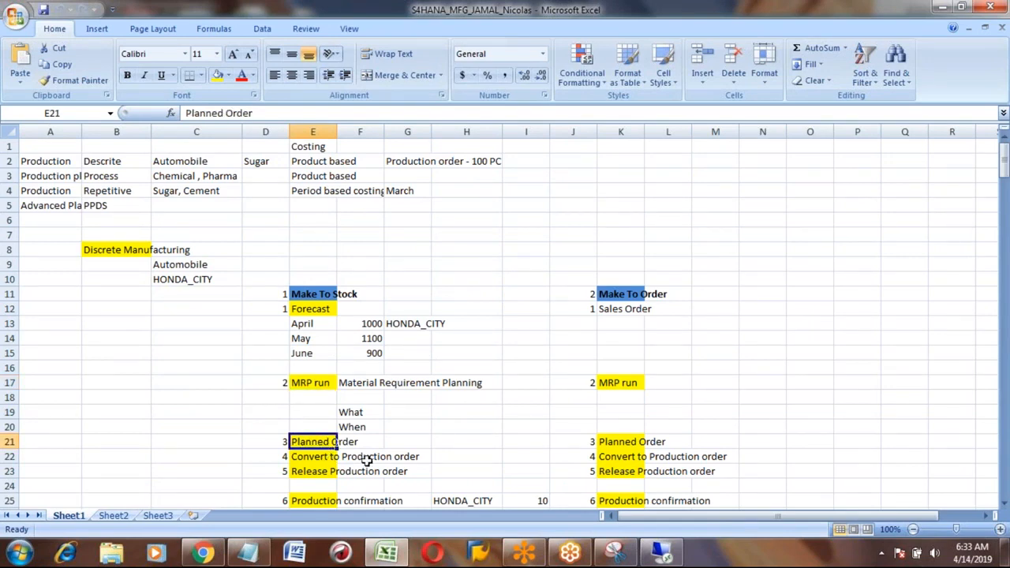
{"action": "left_click", "coordinate": [307, 458]}
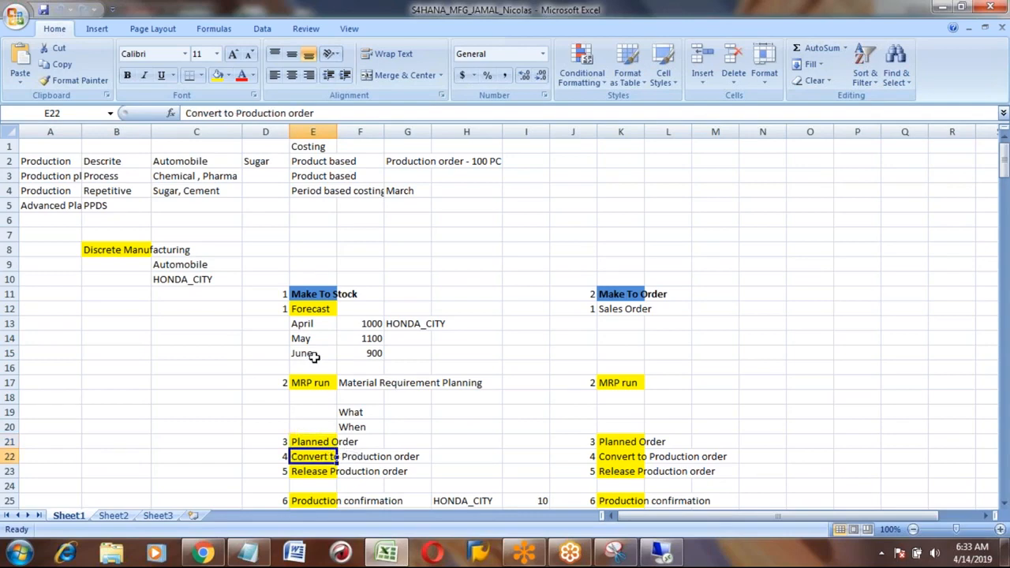
Enter transaction code MD61 in C12 beside Forecast and MD01N in C17 beside MRP run
{"action": "left_click", "coordinate": [229, 310]}
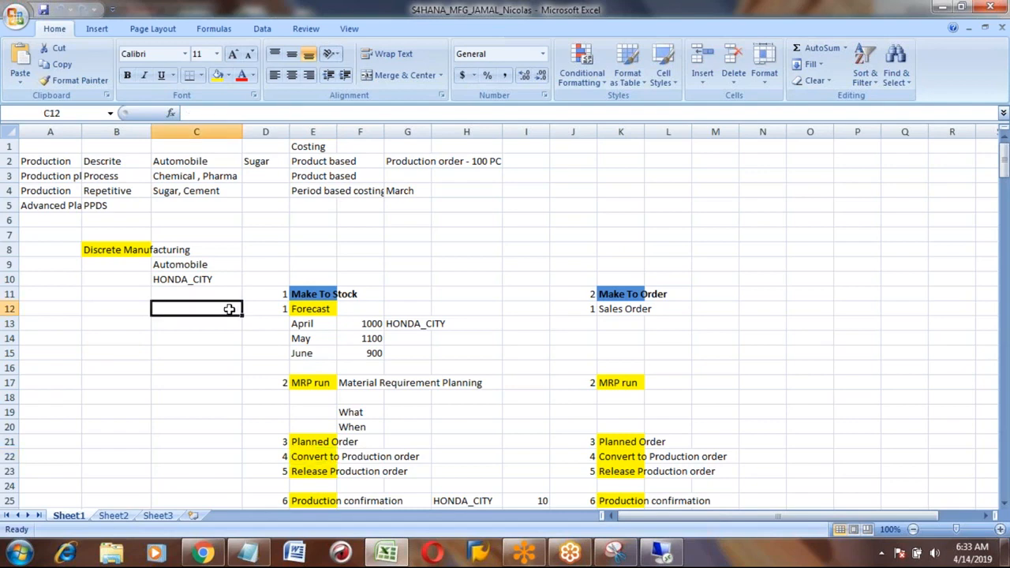
{"action": "type", "text": "MD61"}
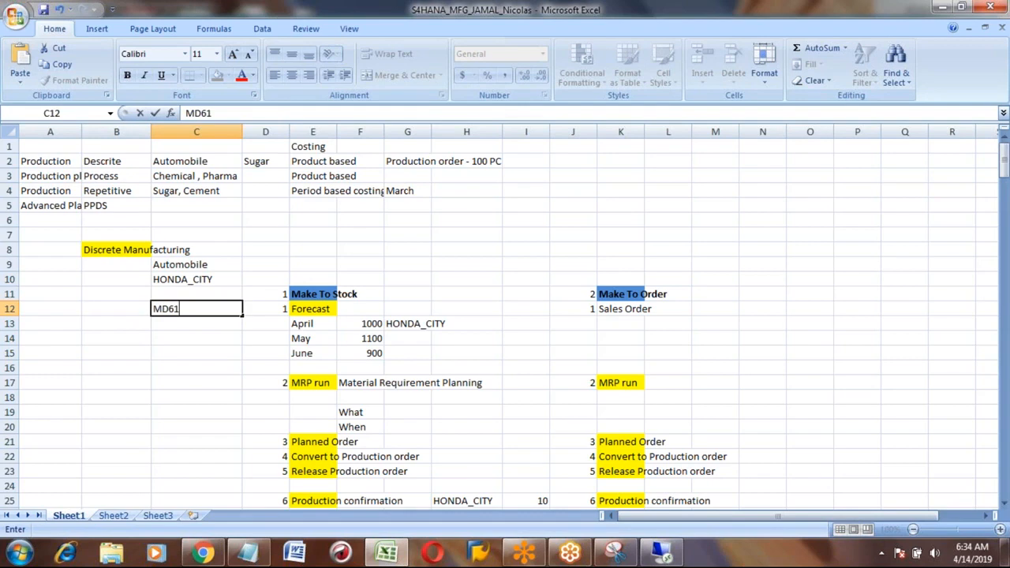
{"action": "key", "text": "Down"}
{"action": "key", "text": "Down"}
{"action": "key", "text": "Down"}
{"action": "key", "text": "Down"}
{"action": "key", "text": "Down"}
{"action": "type", "text": "MD01N"}
{"action": "key", "text": "Return"}
Enter transaction code MD04 in cell C21 beside Planned Order
{"action": "key", "text": "Up"}
{"action": "key", "text": "Down"}
{"action": "key", "text": "Down"}
{"action": "key", "text": "Down"}
{"action": "key", "text": "Down"}
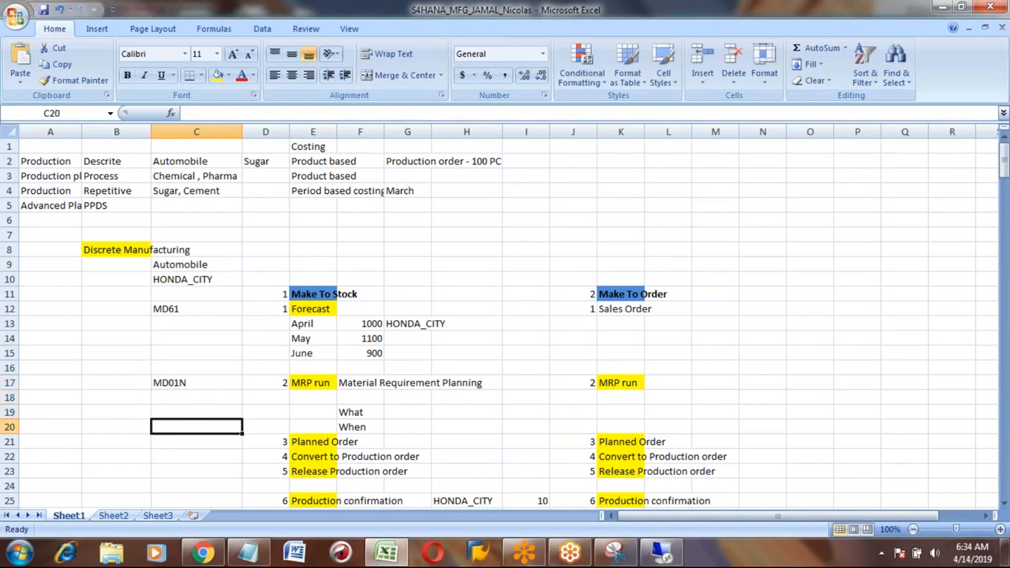
{"action": "type", "text": "MD04"}
{"action": "key", "text": "Return"}
{"action": "key", "text": "Up"}
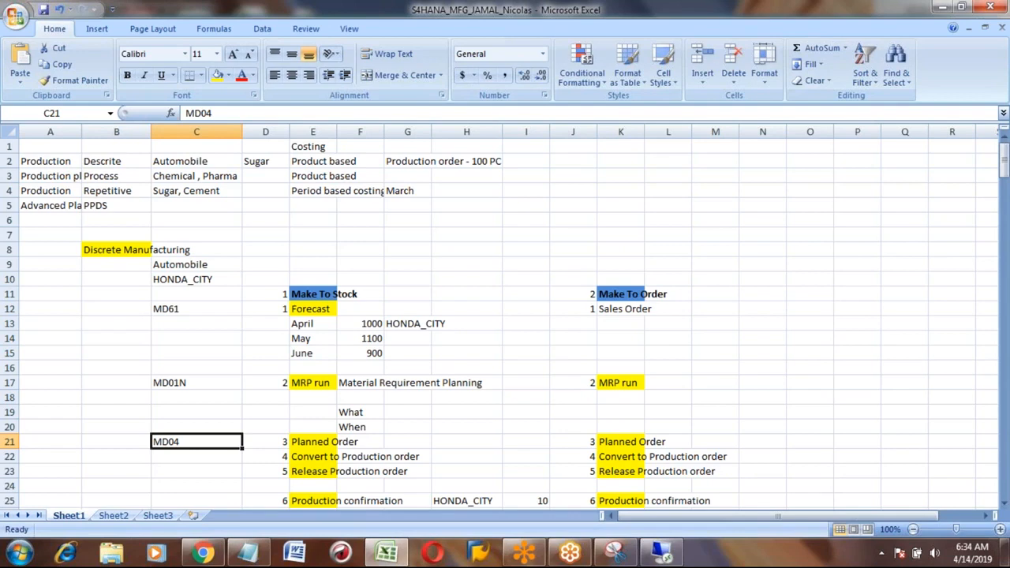
{"action": "left_click", "coordinate": [313, 442]}
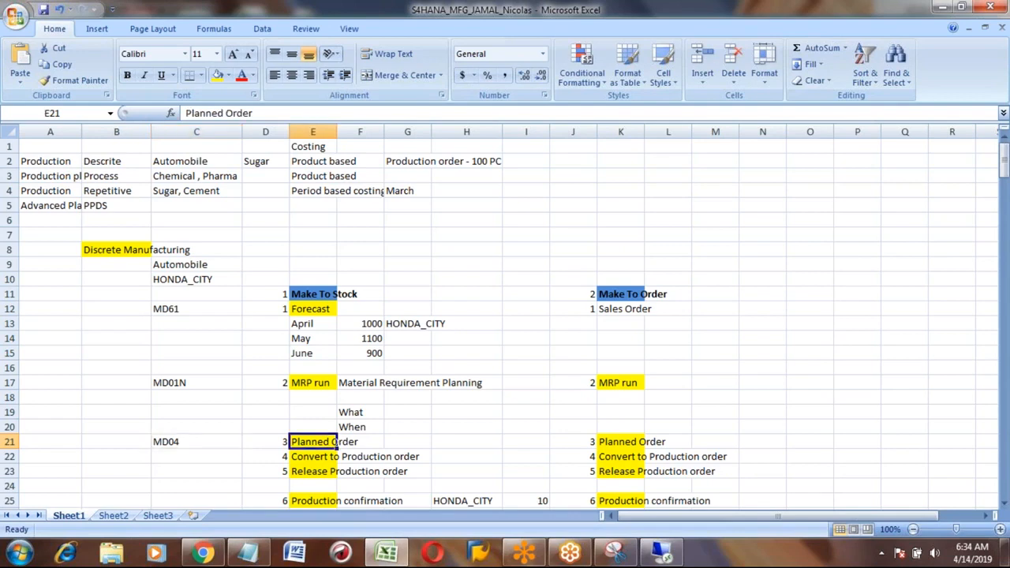
{"action": "key", "text": "Up"}
{"action": "key", "text": "Up"}
{"action": "key", "text": "Up"}
{"action": "key", "text": "Up"}
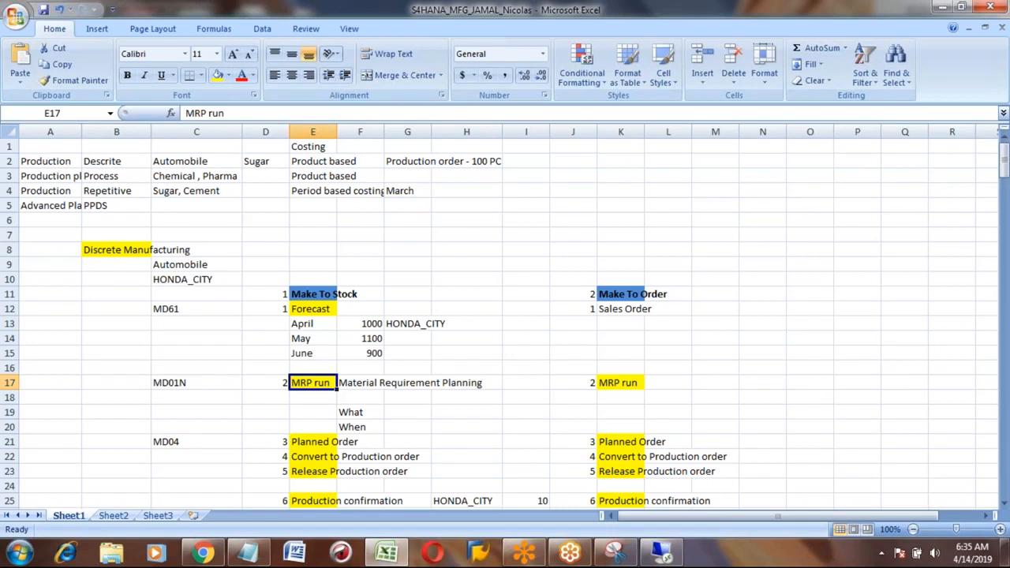
Enter the heading "Planned order cration:" in cell B256, in the empty area below the MRP scheduling notes on Sheet1
{"action": "key", "text": "Down"}
{"action": "key", "text": "Down"}
{"action": "key", "text": "Down"}
{"action": "key", "text": "Down"}
{"action": "key", "text": "Down"}
{"action": "key", "text": "Down"}
{"action": "key", "text": "Down"}
{"action": "key", "text": "Down"}
{"action": "key", "text": "Down"}
{"action": "key", "text": "Down"}
{"action": "key", "text": "Down"}
{"action": "key", "text": "Down"}
{"action": "key", "text": "Down"}
{"action": "key", "text": "Down"}
{"action": "key", "text": "Down"}
{"action": "key", "text": "Down"}
{"action": "key", "text": "Down"}
{"action": "key", "text": "Down"}
{"action": "key", "text": "Down"}
{"action": "key", "text": "Down"}
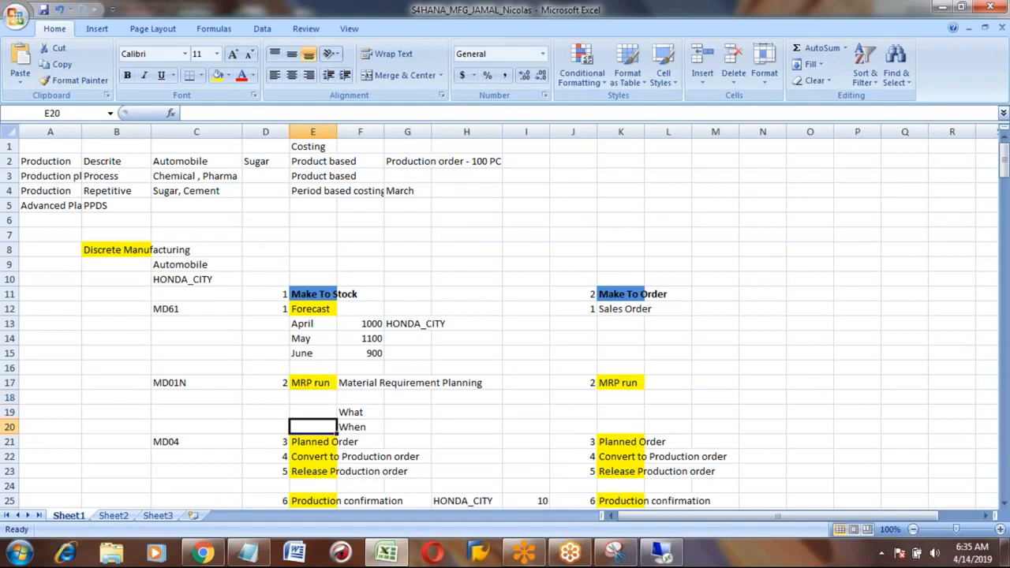
{"action": "key", "text": "Down"}
{"action": "key", "text": "Down"}
{"action": "key", "text": "Down"}
{"action": "key", "text": "Down"}
{"action": "key", "text": "Down"}
{"action": "key", "text": "Down"}
{"action": "key", "text": "Down"}
{"action": "key", "text": "Down"}
{"action": "key", "text": "Down"}
{"action": "key", "text": "Down"}
{"action": "key", "text": "Down"}
{"action": "key", "text": "Down"}
{"action": "key", "text": "Down"}
{"action": "key", "text": "Down"}
{"action": "key", "text": "Down"}
{"action": "key", "text": "Down"}
{"action": "key", "text": "Down"}
{"action": "key", "text": "Down"}
{"action": "key", "text": "Down"}
{"action": "key", "text": "Down"}
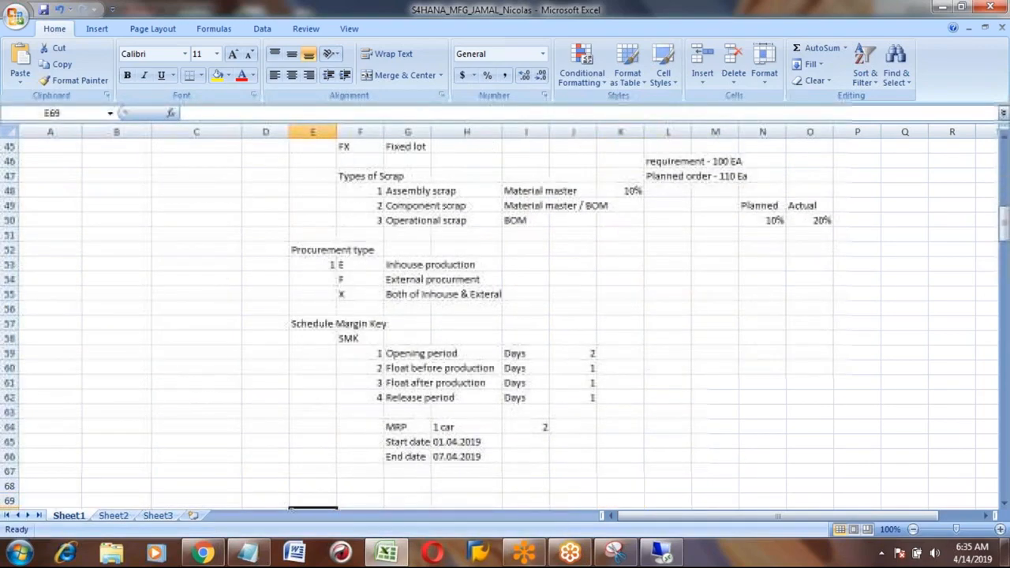
{"action": "key", "text": "Down"}
{"action": "key", "text": "Down"}
{"action": "key", "text": "Down"}
{"action": "key", "text": "Down"}
{"action": "key", "text": "Down"}
{"action": "key", "text": "Down"}
{"action": "key", "text": "Down"}
{"action": "key", "text": "Down"}
{"action": "key", "text": "Down"}
{"action": "key", "text": "Down"}
{"action": "key", "text": "Down"}
{"action": "key", "text": "Down"}
{"action": "key", "text": "Down"}
{"action": "key", "text": "Down"}
{"action": "key", "text": "Down"}
{"action": "key", "text": "Down"}
{"action": "key", "text": "Down"}
{"action": "key", "text": "Down"}
{"action": "key", "text": "Down"}
{"action": "key", "text": "Down"}
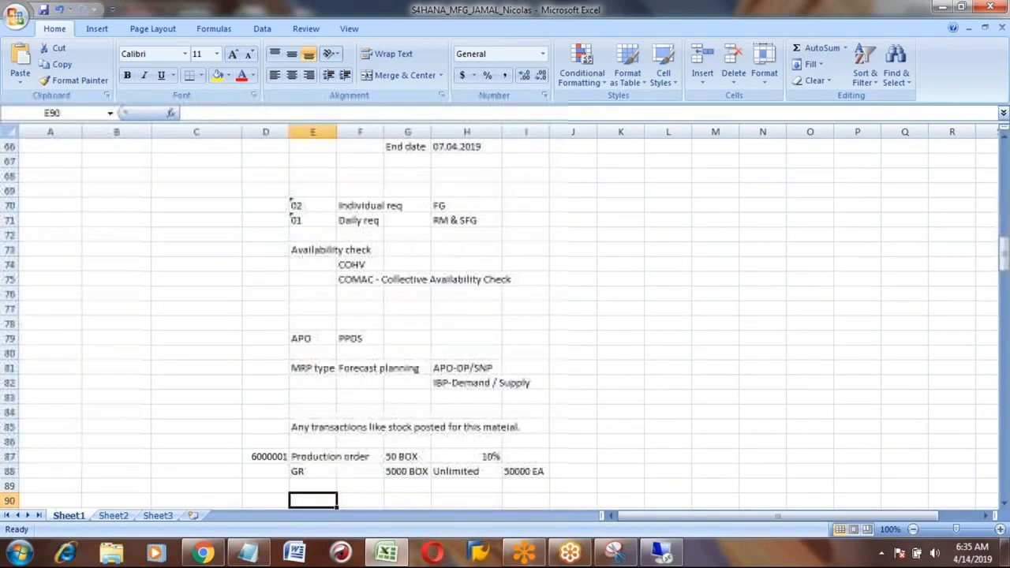
{"action": "key", "text": "Down"}
{"action": "key", "text": "Down"}
{"action": "key", "text": "Down"}
{"action": "key", "text": "Down"}
{"action": "key", "text": "Down"}
{"action": "key", "text": "Down"}
{"action": "key", "text": "Down"}
{"action": "key", "text": "Down"}
{"action": "key", "text": "Down"}
{"action": "key", "text": "Down"}
{"action": "key", "text": "Down"}
{"action": "key", "text": "Down"}
{"action": "key", "text": "Down"}
{"action": "key", "text": "Down"}
{"action": "key", "text": "Down"}
{"action": "key", "text": "Down"}
{"action": "key", "text": "Down"}
{"action": "key", "text": "Down"}
{"action": "key", "text": "Down"}
{"action": "key", "text": "Down"}
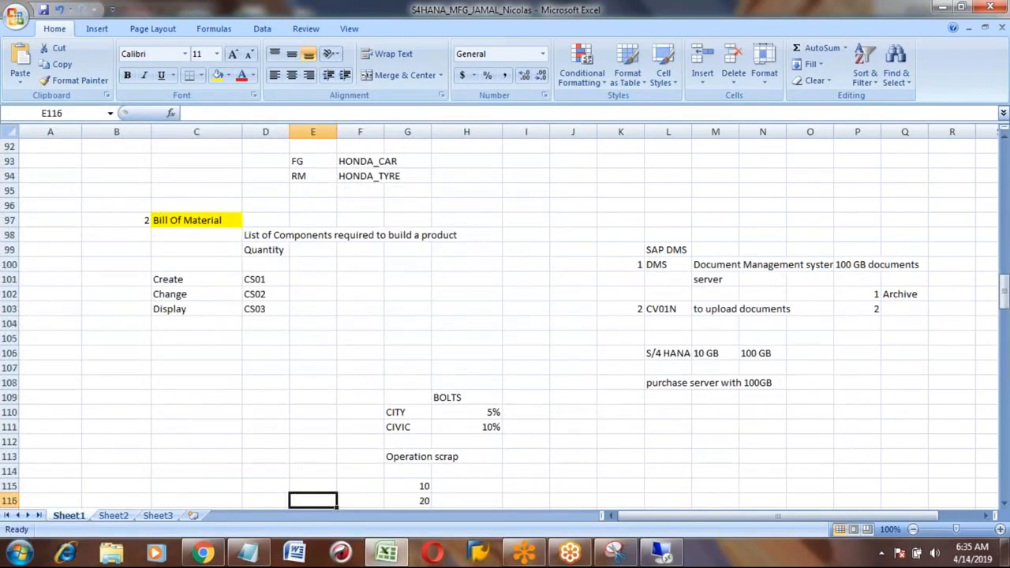
{"action": "key", "text": "Down"}
{"action": "key", "text": "Down"}
{"action": "key", "text": "Down"}
{"action": "key", "text": "Down"}
{"action": "key", "text": "Down"}
{"action": "key", "text": "Down"}
{"action": "key", "text": "Down"}
{"action": "key", "text": "Down"}
{"action": "key", "text": "Down"}
{"action": "key", "text": "Down"}
{"action": "key", "text": "Down"}
{"action": "key", "text": "Down"}
{"action": "key", "text": "Down"}
{"action": "key", "text": "Down"}
{"action": "key", "text": "Down"}
{"action": "key", "text": "Down"}
{"action": "key", "text": "Down"}
{"action": "key", "text": "Down"}
{"action": "key", "text": "Down"}
{"action": "key", "text": "Down"}
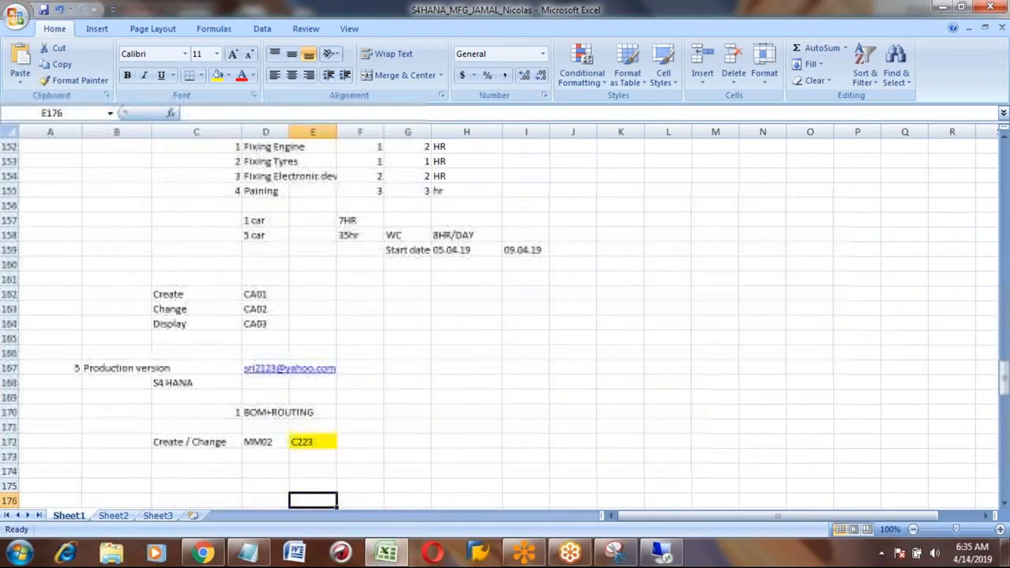
{"action": "key", "text": "Down"}
{"action": "key", "text": "Down"}
{"action": "key", "text": "Down"}
{"action": "key", "text": "Down"}
{"action": "key", "text": "Down"}
{"action": "key", "text": "Down"}
{"action": "key", "text": "Down"}
{"action": "key", "text": "Down"}
{"action": "key", "text": "Down"}
{"action": "key", "text": "Down"}
{"action": "key", "text": "Down"}
{"action": "key", "text": "Down"}
{"action": "key", "text": "Down"}
{"action": "key", "text": "Down"}
{"action": "key", "text": "Down"}
{"action": "key", "text": "Down"}
{"action": "key", "text": "Down"}
{"action": "key", "text": "Down"}
{"action": "key", "text": "Down"}
{"action": "key", "text": "Down"}
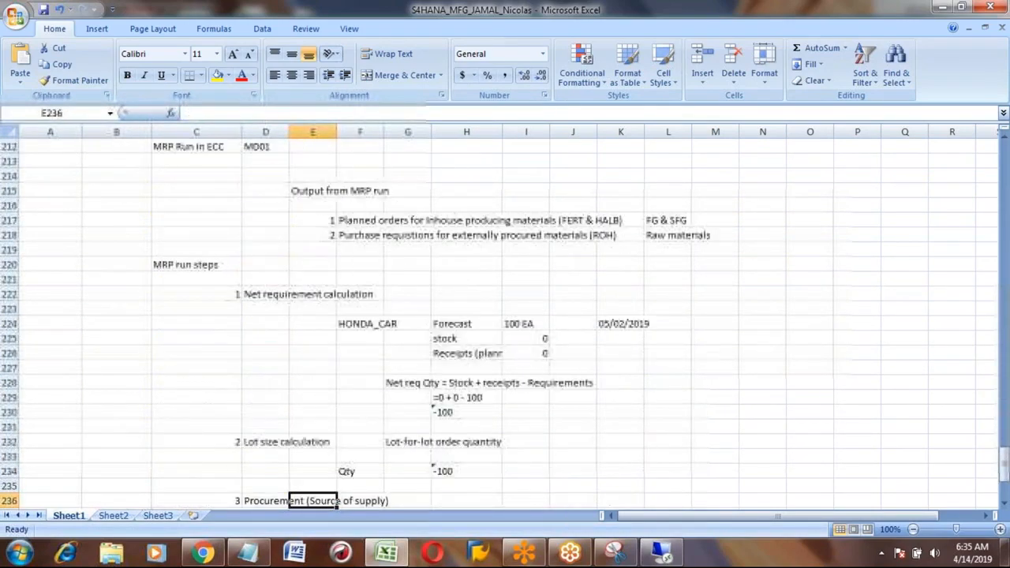
{"action": "key", "text": "Down"}
{"action": "key", "text": "Down"}
{"action": "key", "text": "Down"}
{"action": "key", "text": "Up"}
{"action": "key", "text": "Up"}
{"action": "key", "text": "Up"}
{"action": "key", "text": "Up"}
{"action": "key", "text": "Up"}
{"action": "key", "text": "Up"}
{"action": "key", "text": "Up"}
{"action": "key", "text": "Up"}
{"action": "key", "text": "Up"}
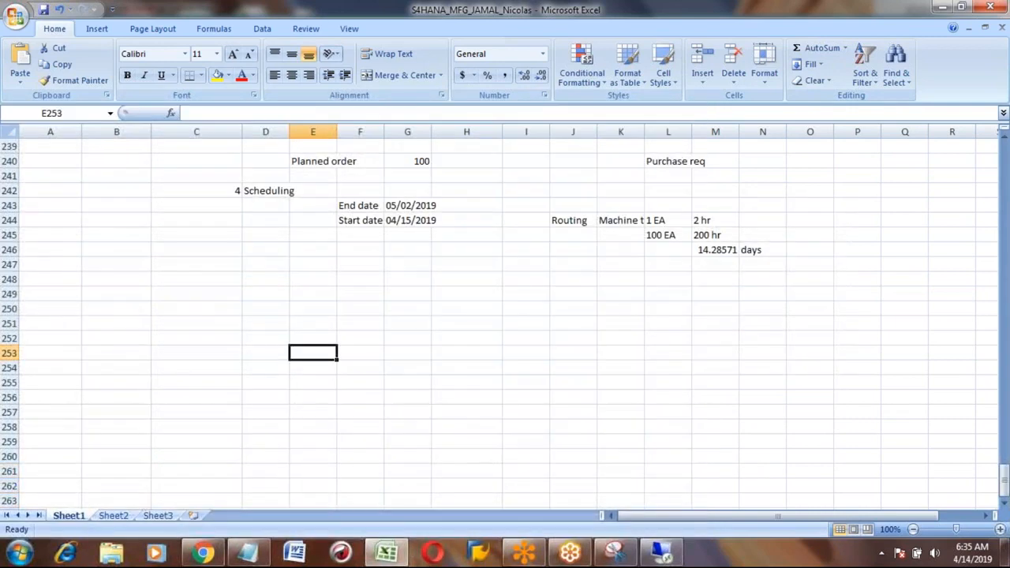
{"action": "key", "text": "Left"}
{"action": "key", "text": "Left"}
{"action": "key", "text": "Left"}
{"action": "key", "text": "Left"}
{"action": "key", "text": "Down"}
{"action": "key", "text": "Down"}
{"action": "key", "text": "Down"}
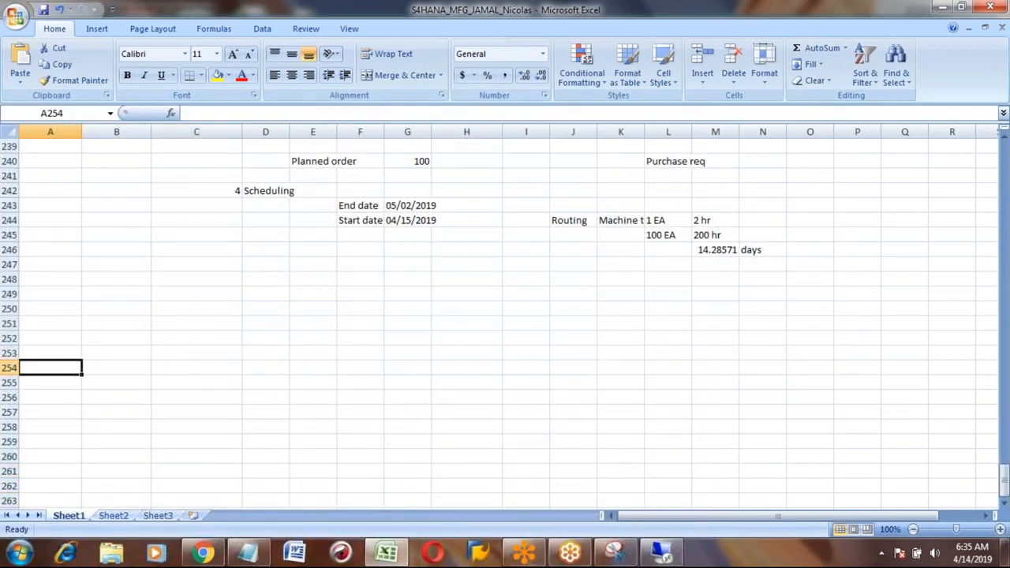
{"action": "key", "text": "Right"}
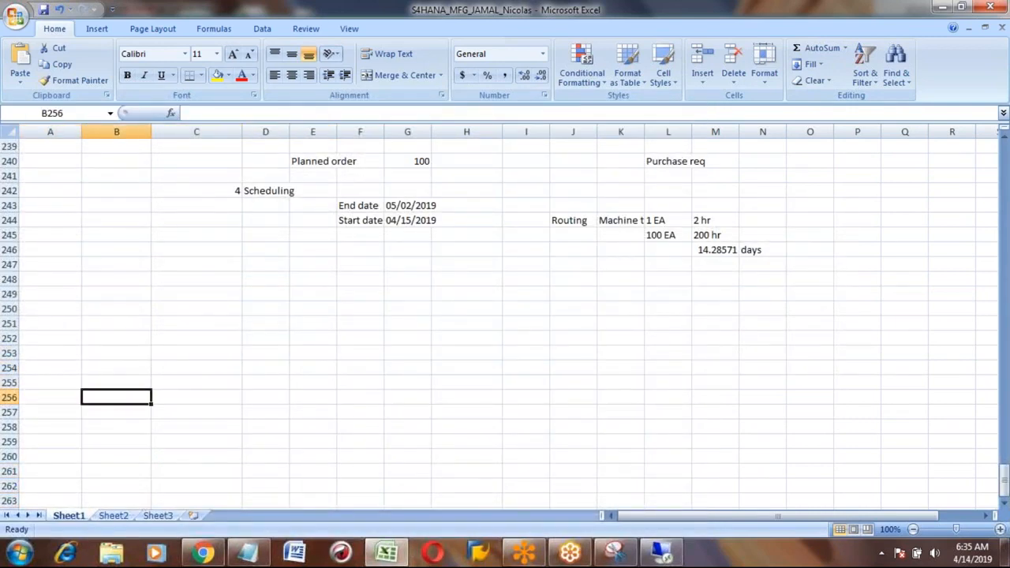
{"action": "type", "text": "pLANN"}
{"action": "key", "text": "BackSpace"}
{"action": "key", "text": "BackSpace"}
{"action": "key", "text": "BackSpace"}
{"action": "key", "text": "BackSpace"}
{"action": "key", "text": "BackSpace"}
{"action": "type", "text": "Planned order cration:"}
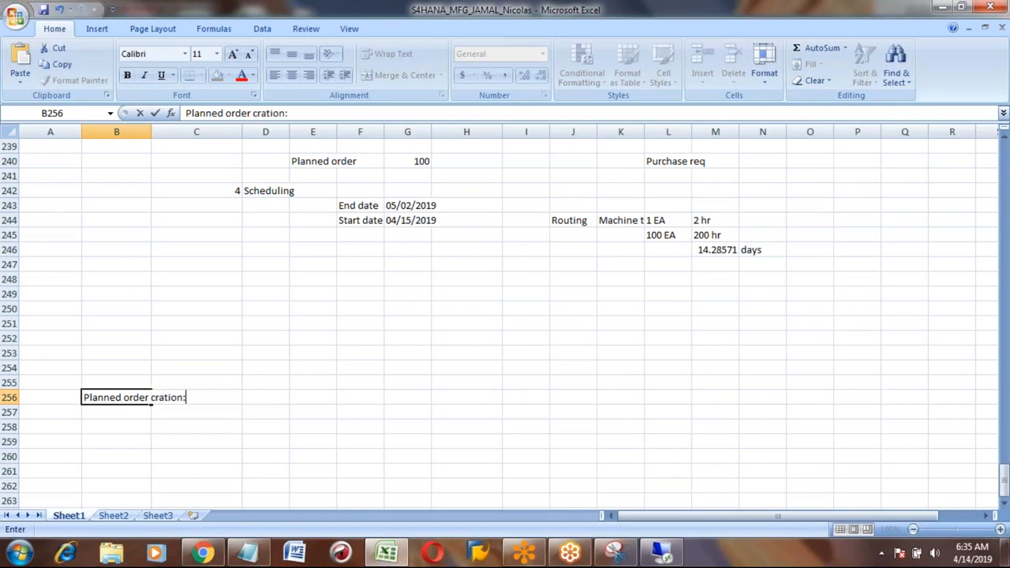
{"action": "key", "text": "Return"}
Enter transaction code MD11 in cell C257 under the planned order heading
{"action": "key", "text": "Right"}
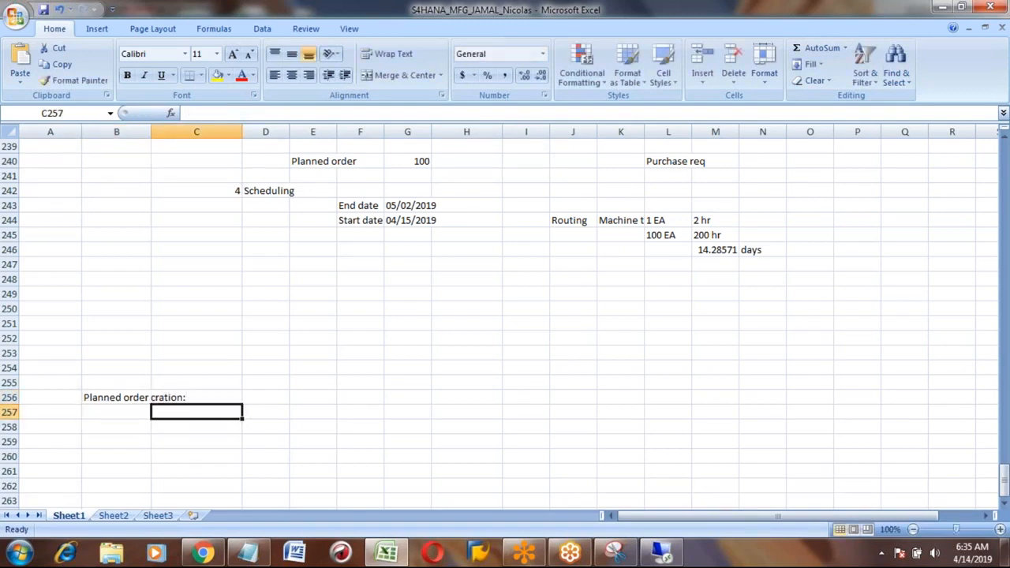
{"action": "type", "text": "MD11"}
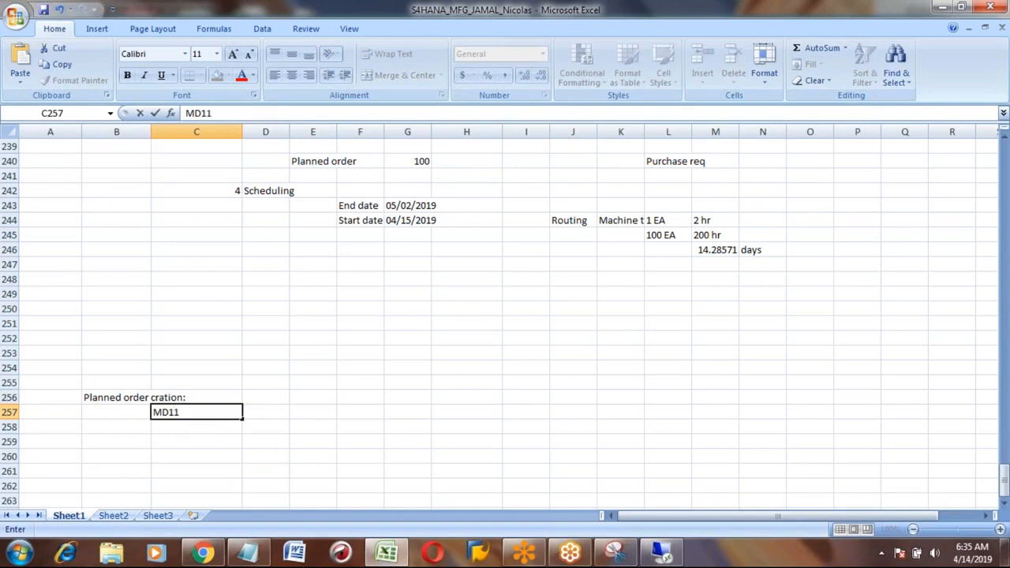
{"action": "key", "text": "Return"}
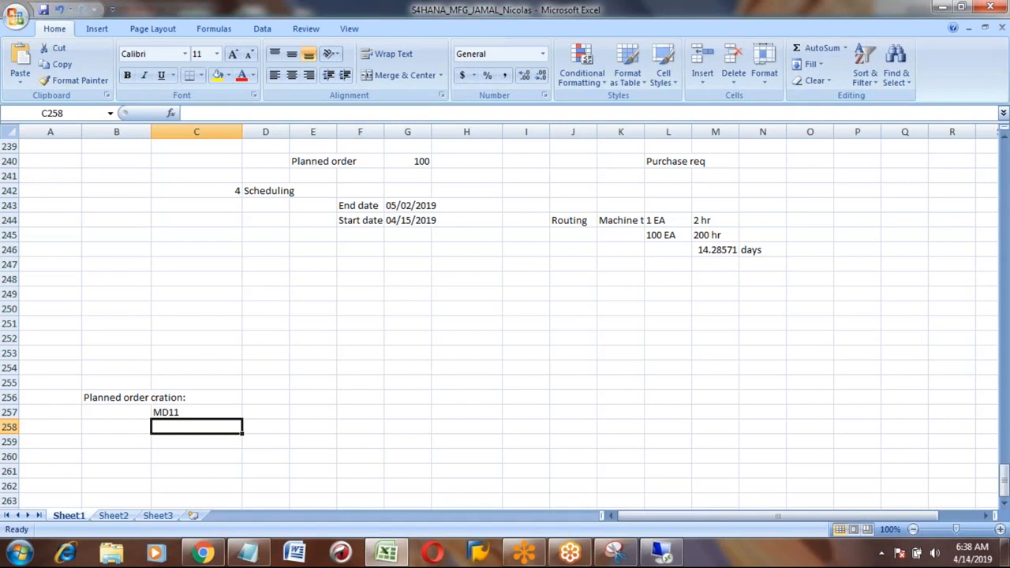
{"action": "key", "text": "Up"}
{"action": "key", "text": "Up"}
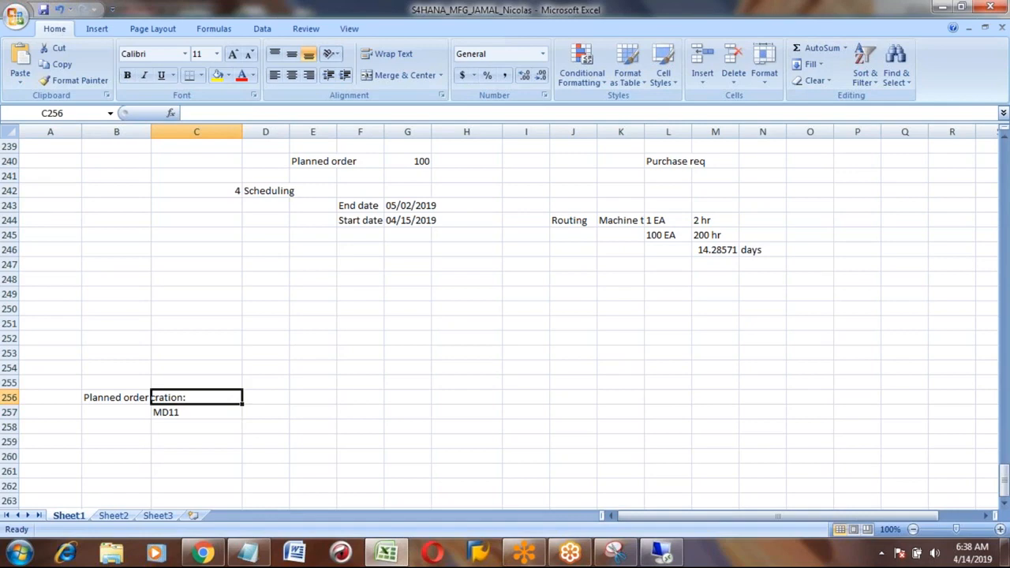
Highlight the "MRP run steps" heading in cell C220 with a yellow fill
{"action": "key", "text": "Up"}
{"action": "key", "text": "Up"}
{"action": "key", "text": "Up"}
{"action": "key", "text": "Up"}
{"action": "key", "text": "Up"}
{"action": "key", "text": "Up"}
{"action": "key", "text": "Up"}
{"action": "key", "text": "Up"}
{"action": "key", "text": "Up"}
{"action": "key", "text": "Up"}
{"action": "key", "text": "Up"}
{"action": "key", "text": "Up"}
{"action": "key", "text": "Up"}
{"action": "key", "text": "Up"}
{"action": "key", "text": "Up"}
{"action": "key", "text": "Up"}
{"action": "key", "text": "Up"}
{"action": "key", "text": "Up"}
{"action": "key", "text": "Up"}
{"action": "key", "text": "Up"}
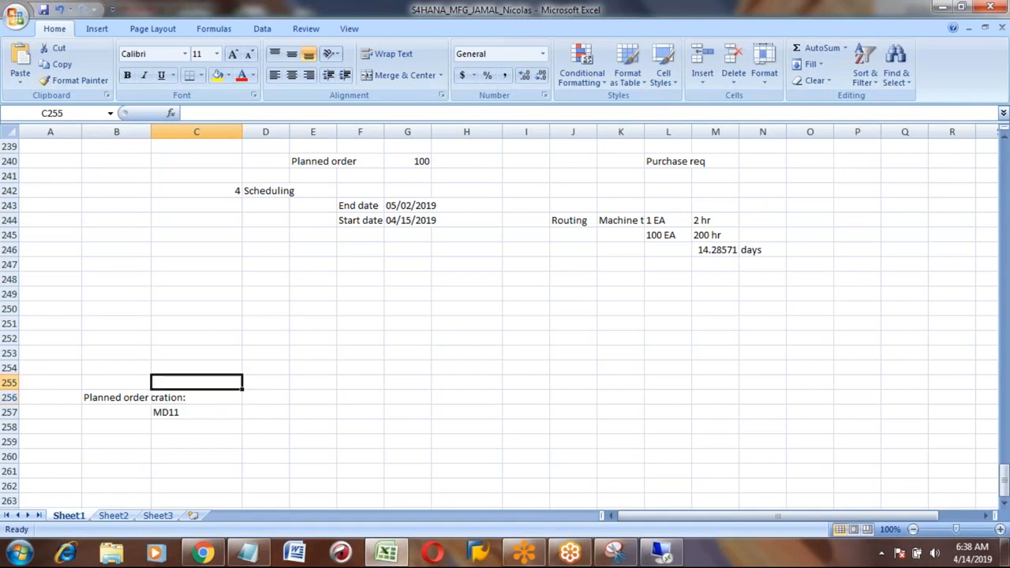
{"action": "key", "text": "Up"}
{"action": "key", "text": "Up"}
{"action": "key", "text": "Up"}
{"action": "key", "text": "Up"}
{"action": "key", "text": "Up"}
{"action": "key", "text": "Up"}
{"action": "key", "text": "Up"}
{"action": "key", "text": "Up"}
{"action": "key", "text": "Up"}
{"action": "key", "text": "Up"}
{"action": "key", "text": "Up"}
{"action": "key", "text": "Up"}
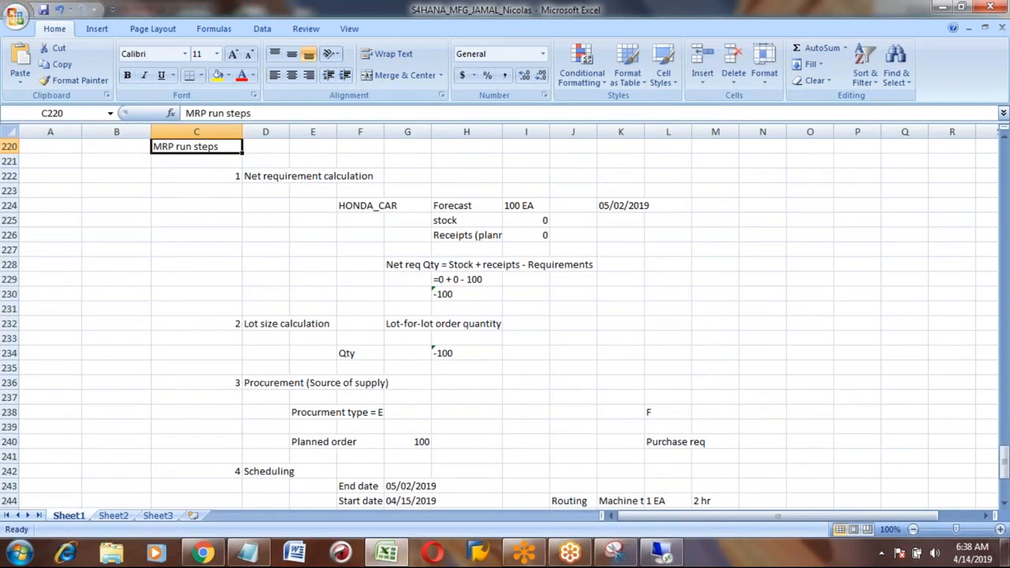
{"action": "key", "text": "Up"}
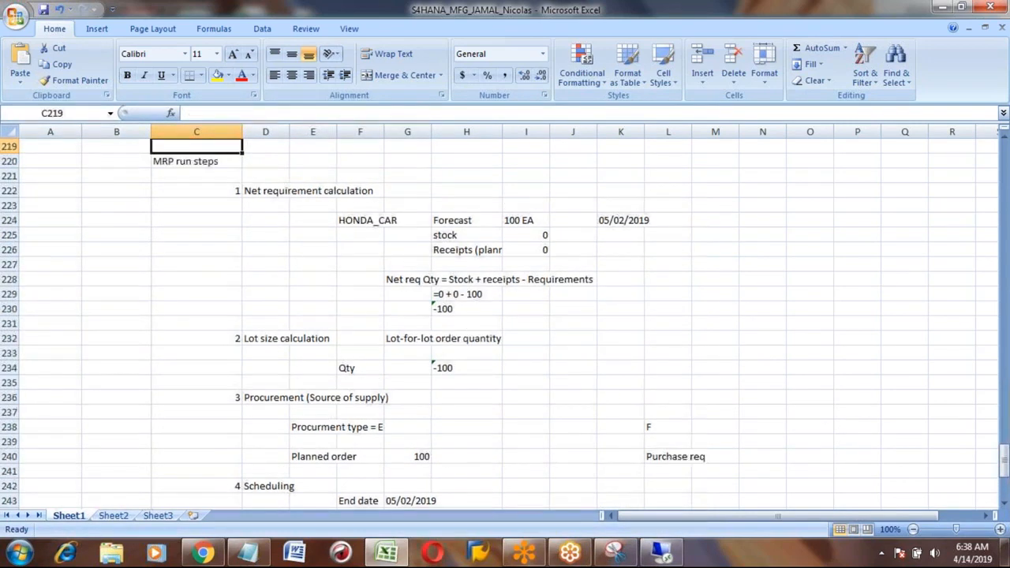
{"action": "left_click", "coordinate": [176, 158]}
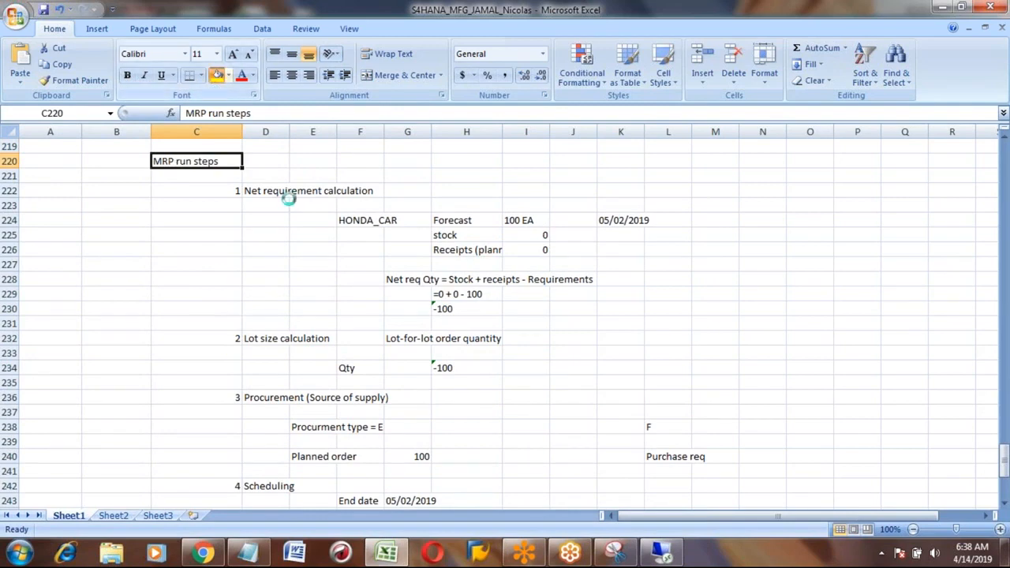
{"action": "left_click", "coordinate": [217, 75]}
{"action": "key", "text": "Up"}
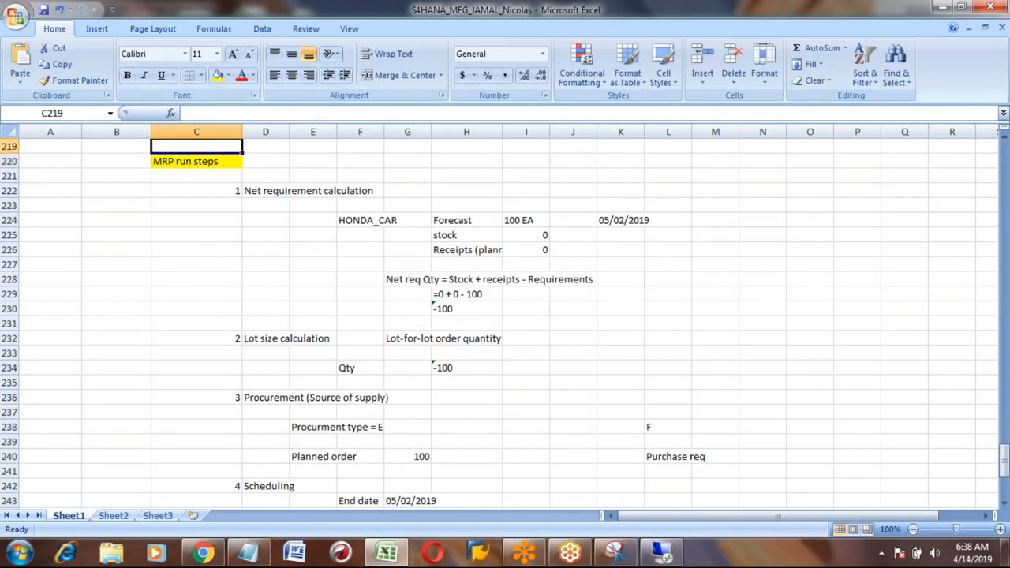
{"action": "key", "text": "Down"}
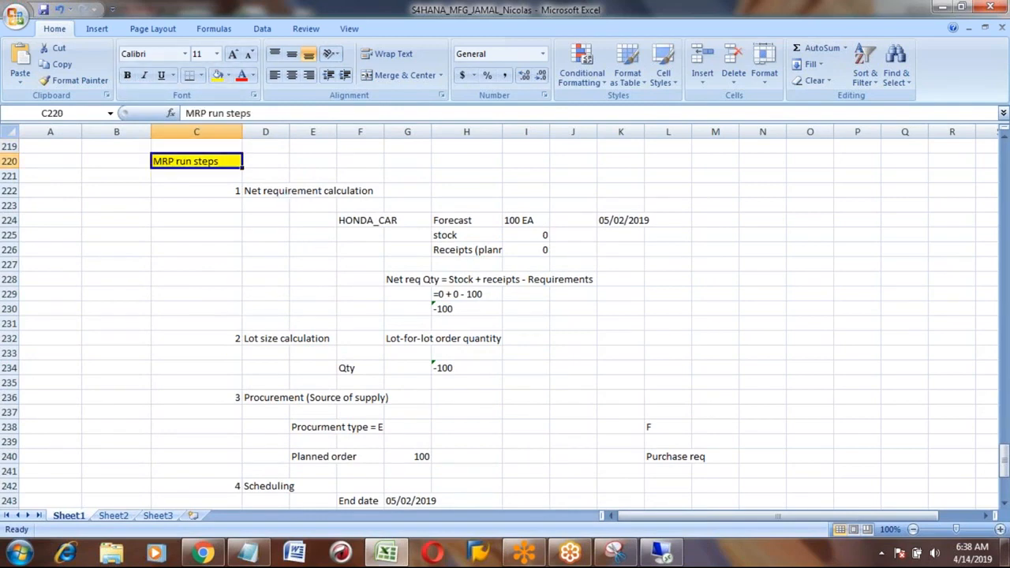
Add "Planned Order" before the text in cell E22 of the Make To Stock list so it reads "Planned Order Convert to Production order"
{"action": "key", "text": "Up"}
{"action": "key", "text": "Up"}
{"action": "key", "text": "Up"}
{"action": "key", "text": "Up"}
{"action": "key", "text": "Up"}
{"action": "key", "text": "Up"}
{"action": "key", "text": "Up"}
{"action": "key", "text": "Up"}
{"action": "key", "text": "Up"}
{"action": "key", "text": "Up"}
{"action": "key", "text": "Up"}
{"action": "key", "text": "Up"}
{"action": "key", "text": "Up"}
{"action": "key", "text": "Up"}
{"action": "key", "text": "Up"}
{"action": "key", "text": "Up"}
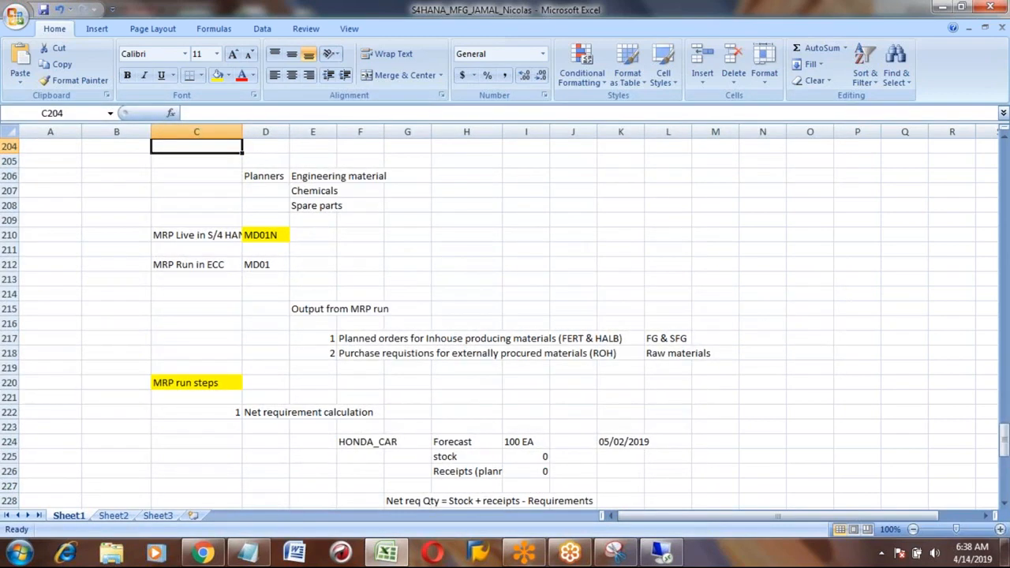
{"action": "key", "text": "Up"}
{"action": "key", "text": "Up"}
{"action": "key", "text": "Up"}
{"action": "key", "text": "Up"}
{"action": "key", "text": "Up"}
{"action": "key", "text": "Up"}
{"action": "key", "text": "Up"}
{"action": "key", "text": "Up"}
{"action": "key", "text": "Up"}
{"action": "key", "text": "Up"}
{"action": "key", "text": "Up"}
{"action": "key", "text": "Up"}
{"action": "key", "text": "Up"}
{"action": "key", "text": "Up"}
{"action": "key", "text": "Up"}
{"action": "key", "text": "Up"}
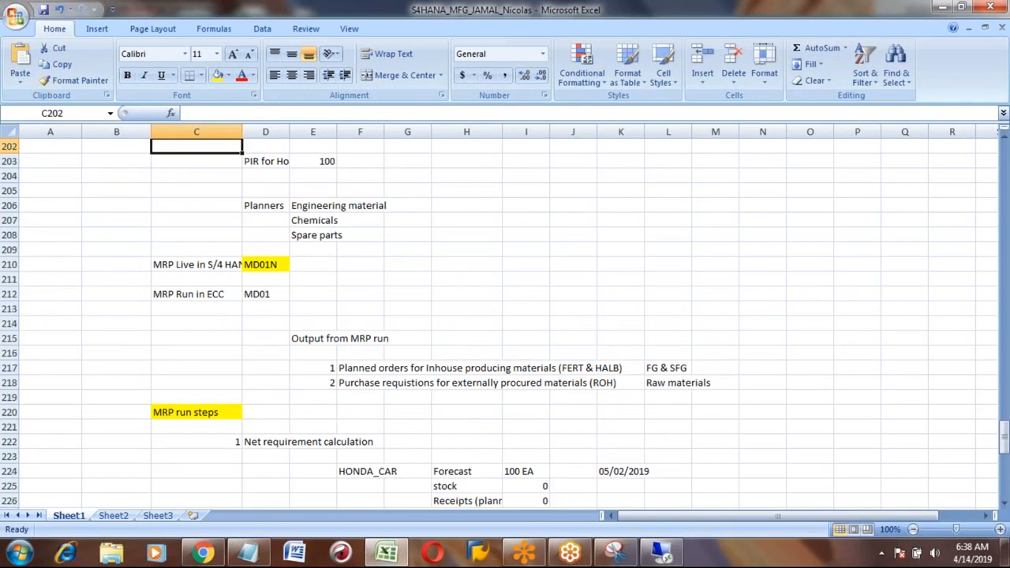
{"action": "key", "text": "Up"}
{"action": "key", "text": "Up"}
{"action": "key", "text": "Up"}
{"action": "key", "text": "Up"}
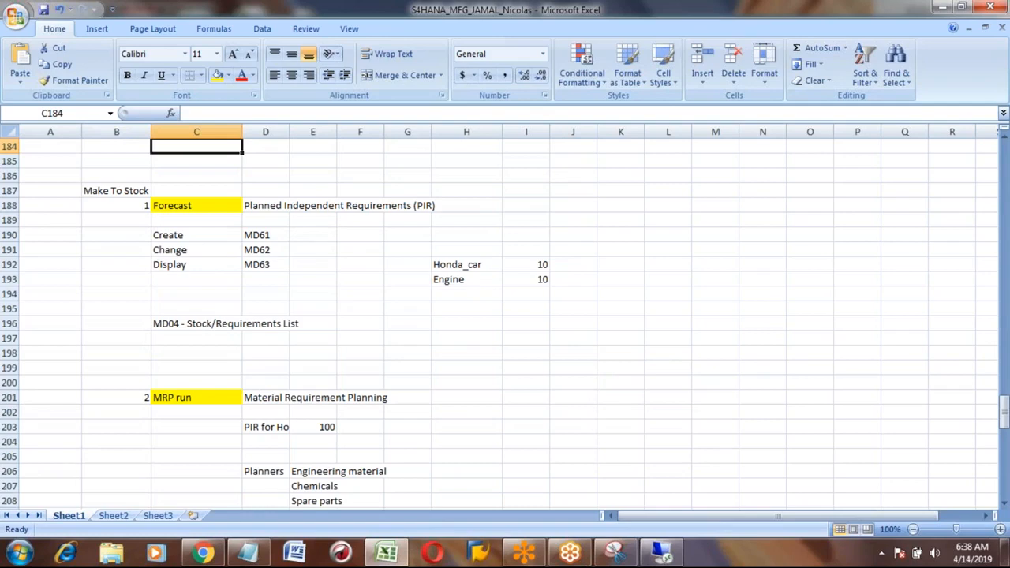
{"action": "key", "text": "Page_Up"}
{"action": "key", "text": "Page_Up"}
{"action": "key", "text": "Page_Up"}
{"action": "key", "text": "Page_Up"}
{"action": "key", "text": "Page_Up"}
{"action": "key", "text": "Page_Up"}
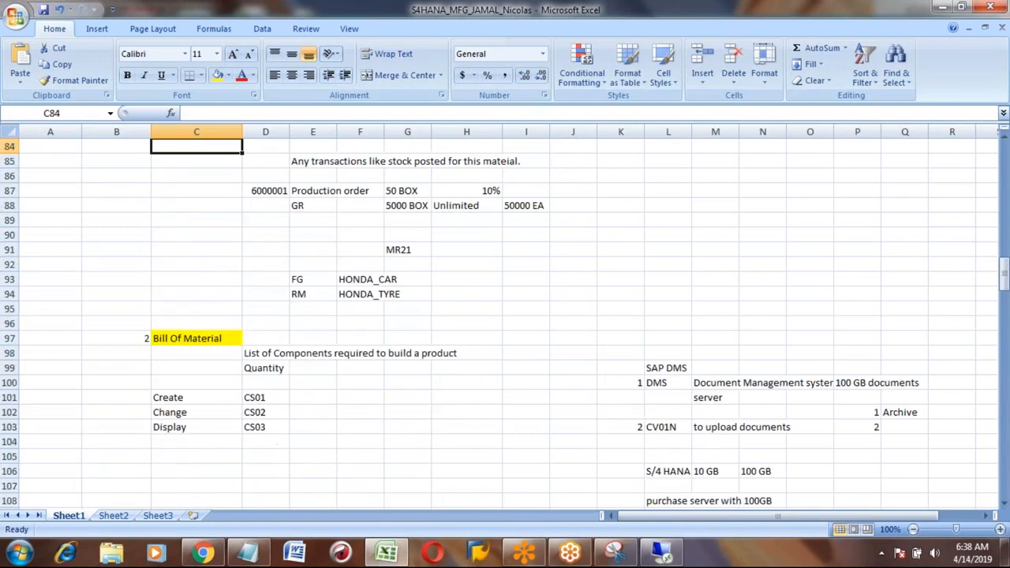
{"action": "key", "text": "Page_Up"}
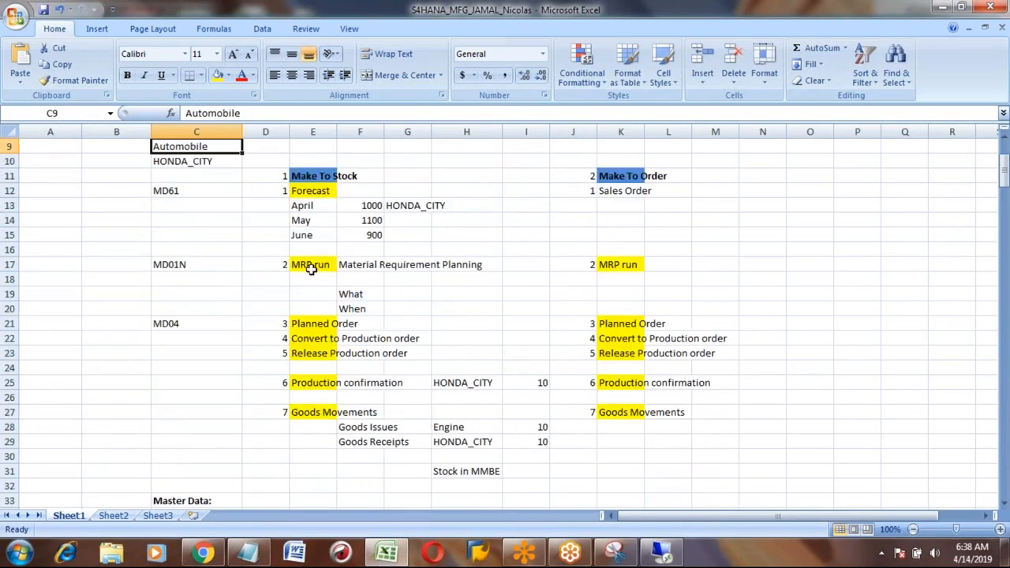
{"action": "left_click", "coordinate": [313, 337]}
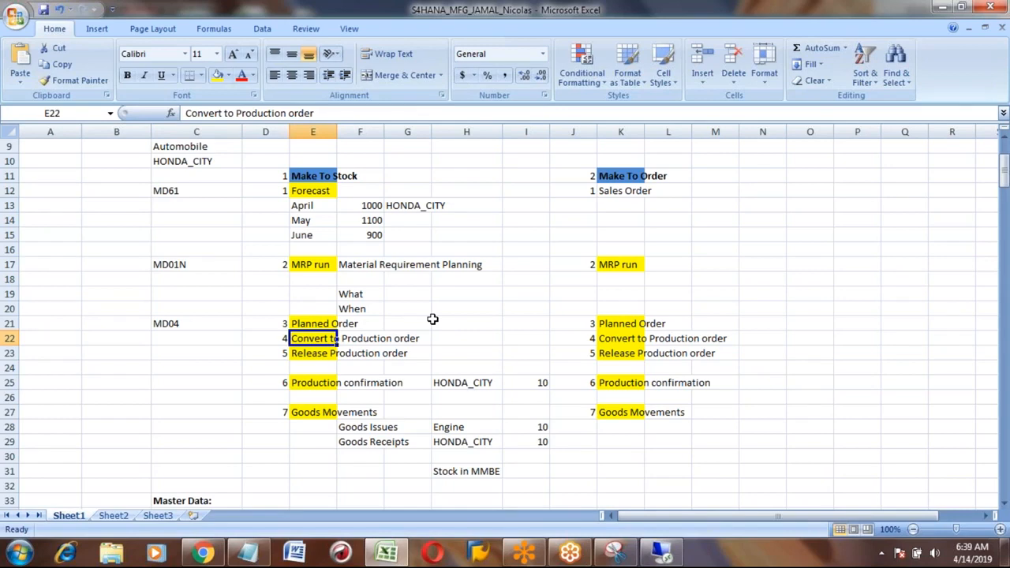
{"action": "key", "text": "F2"}
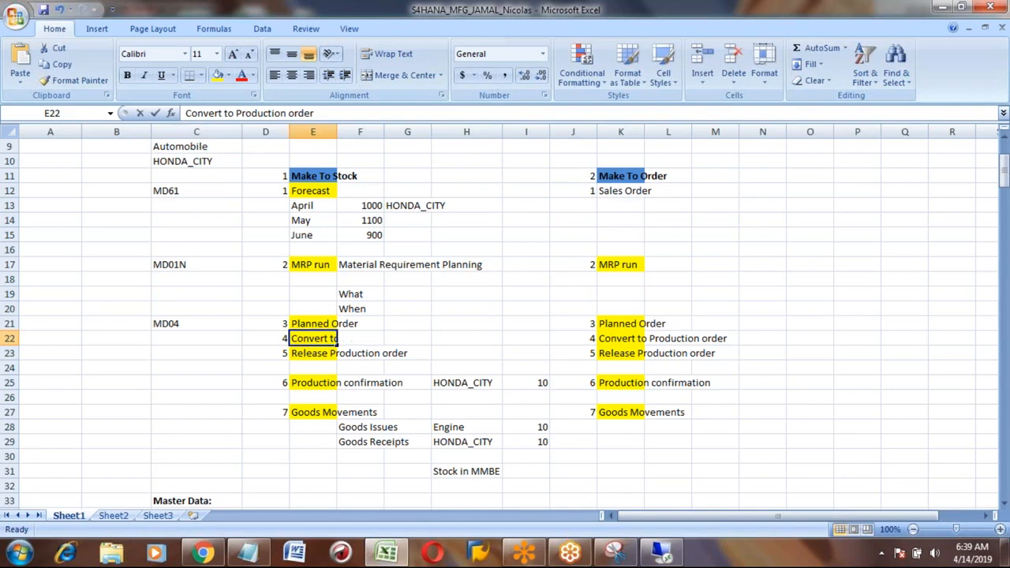
{"action": "left_click", "coordinate": [186, 112]}
{"action": "type", "text": "pLA"}
{"action": "key", "text": "BackSpace"}
{"action": "key", "text": "BackSpace"}
{"action": "key", "text": "BackSpace"}
{"action": "type", "text": "Planned "}
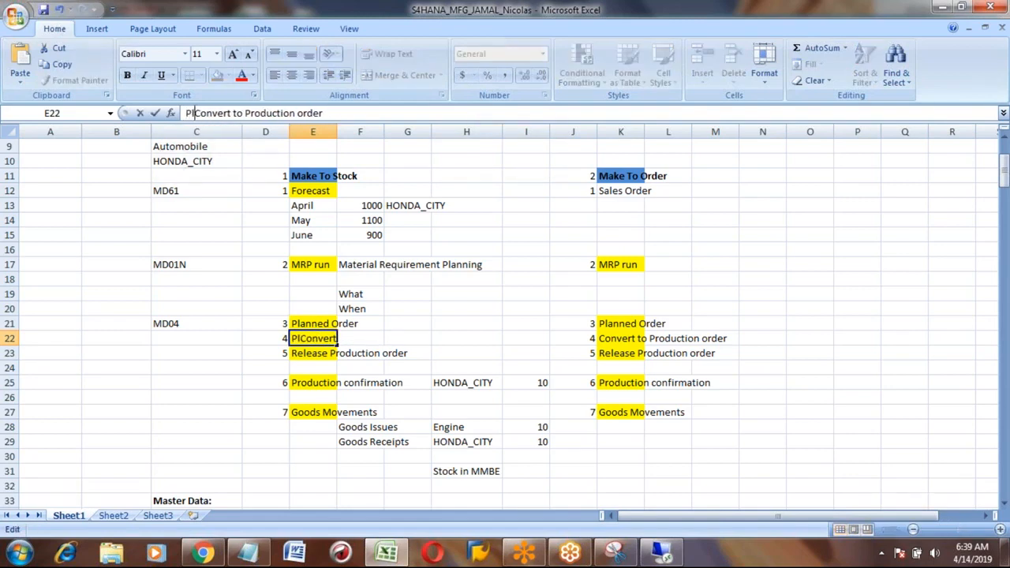
{"action": "type", "text": "Order"}
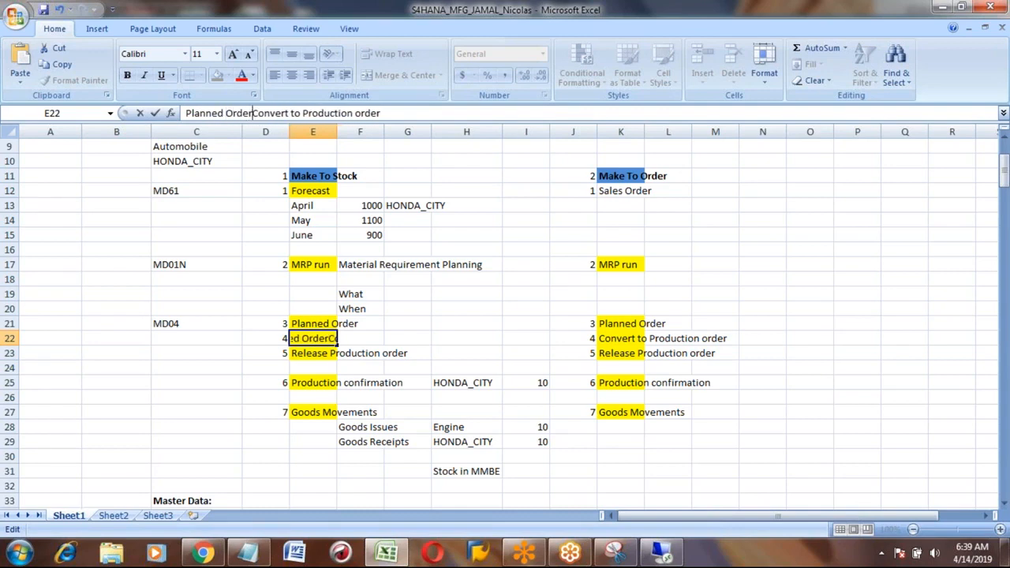
{"action": "key", "text": "Return"}
{"action": "key", "text": "Up"}
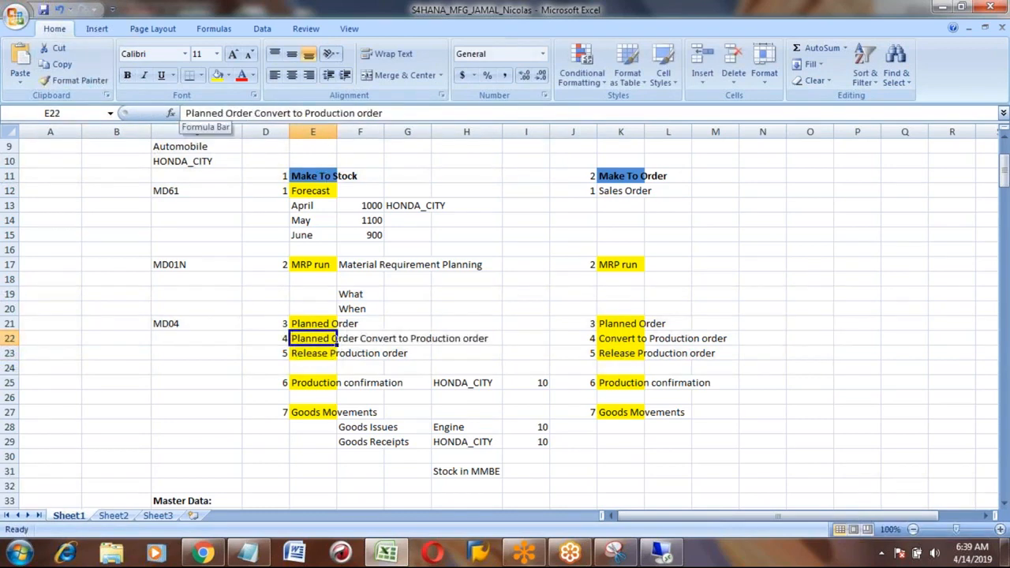
Copy the reworded step 4 text from E22 to K22 in the Make To Order list
{"action": "key", "text": "ctrl+c"}
{"action": "key", "text": "Right"}
{"action": "key", "text": "Right"}
{"action": "key", "text": "Right"}
{"action": "key", "text": "Right"}
{"action": "key", "text": "Right"}
{"action": "key", "text": "Right"}
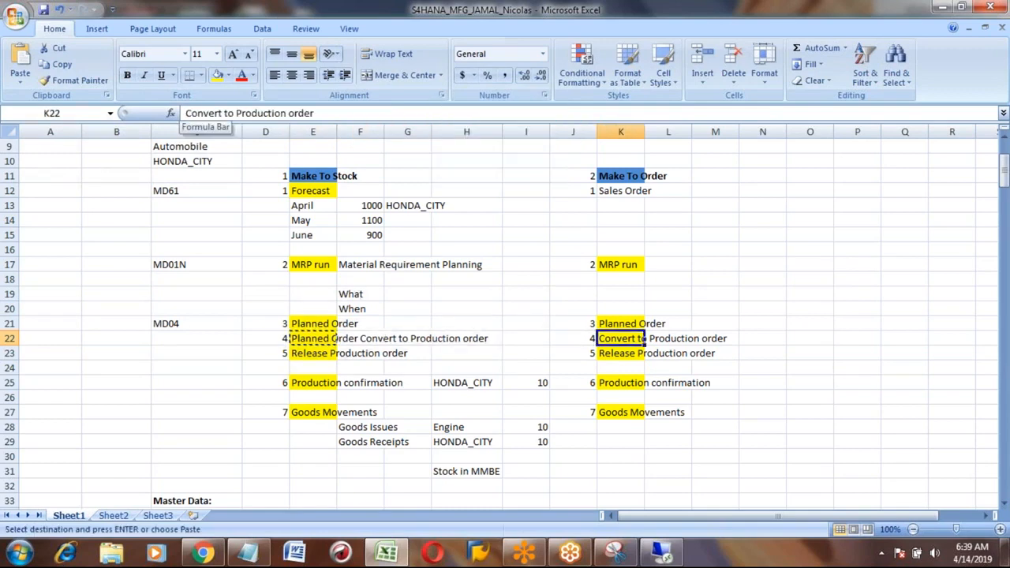
{"action": "key", "text": "ctrl+v"}
Review the remaining Make To Stock steps: release of the production order, production confirmation and goods movements
{"action": "key", "text": "Left"}
{"action": "key", "text": "Left"}
{"action": "key", "text": "Left"}
{"action": "key", "text": "Left"}
{"action": "key", "text": "Left"}
{"action": "key", "text": "Left"}
{"action": "key", "text": "Down"}
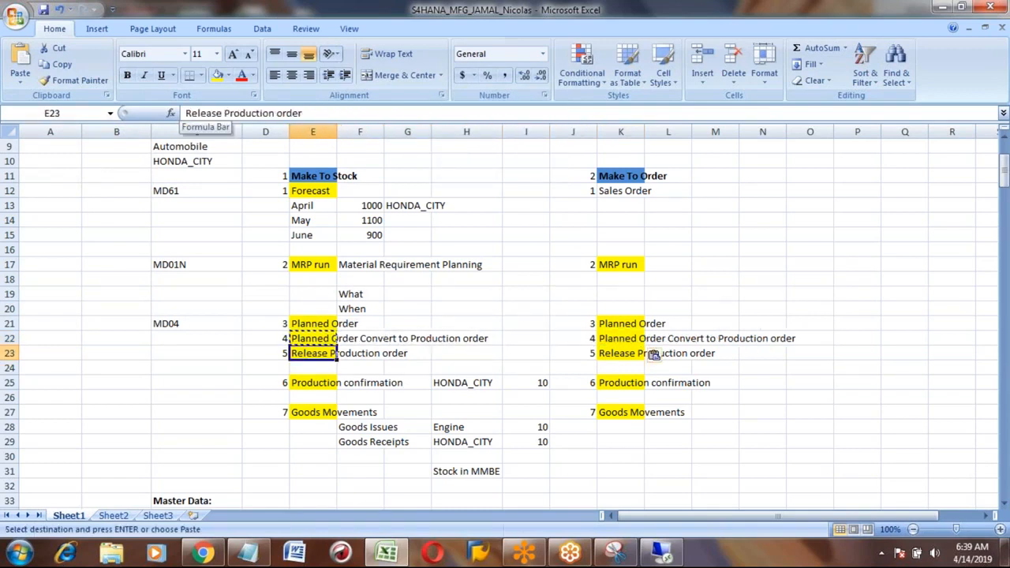
{"action": "key", "text": "Down"}
{"action": "key", "text": "Down"}
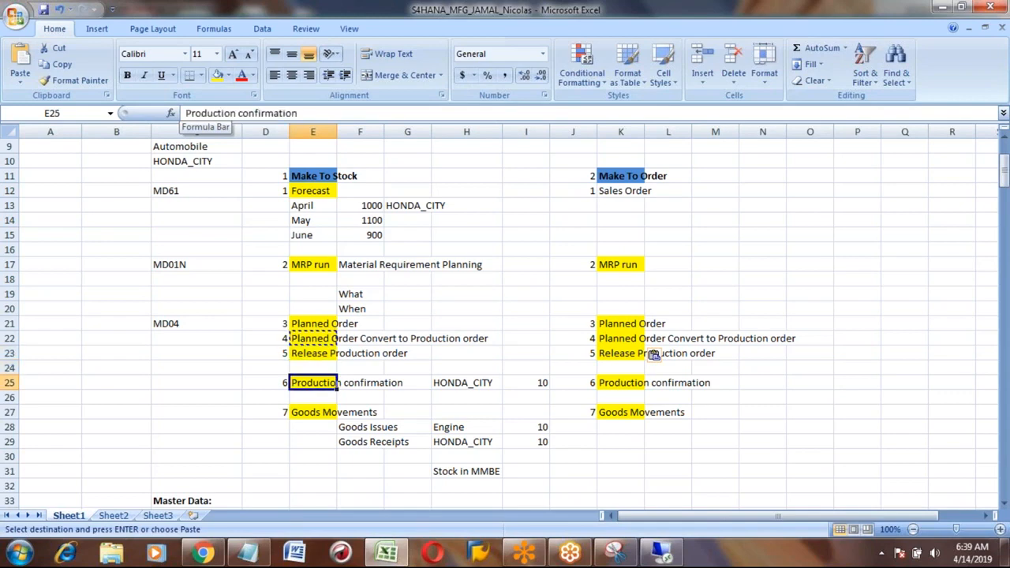
{"action": "key", "text": "Down"}
{"action": "key", "text": "Down"}
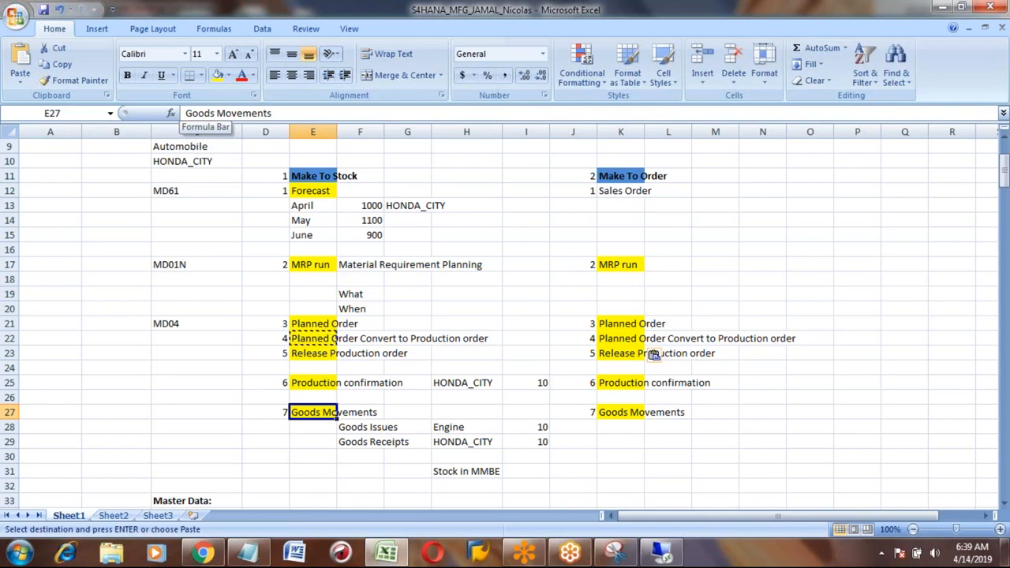
{"action": "key", "text": "Down"}
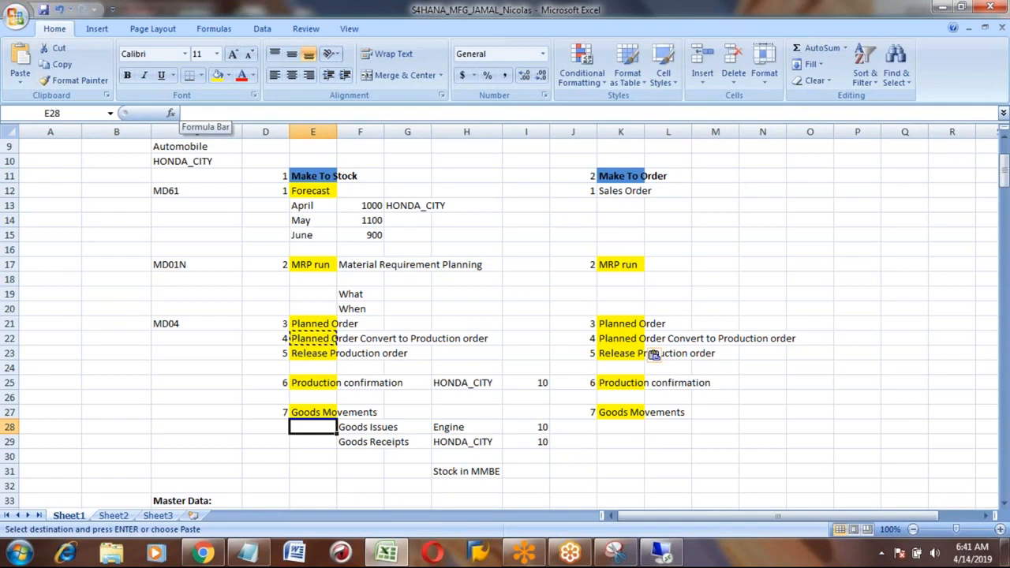
Return to the MRP run steps notes and review them from Scheduling back up to Net requirement calculation in D222
{"action": "key", "text": "Page_Down"}
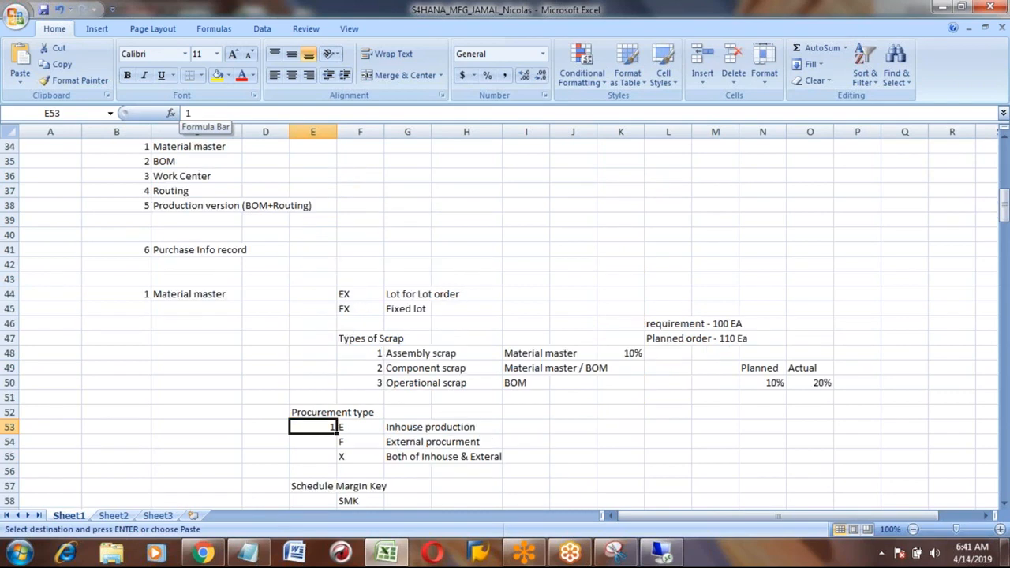
{"action": "key", "text": "Page_Down"}
{"action": "key", "text": "Page_Down"}
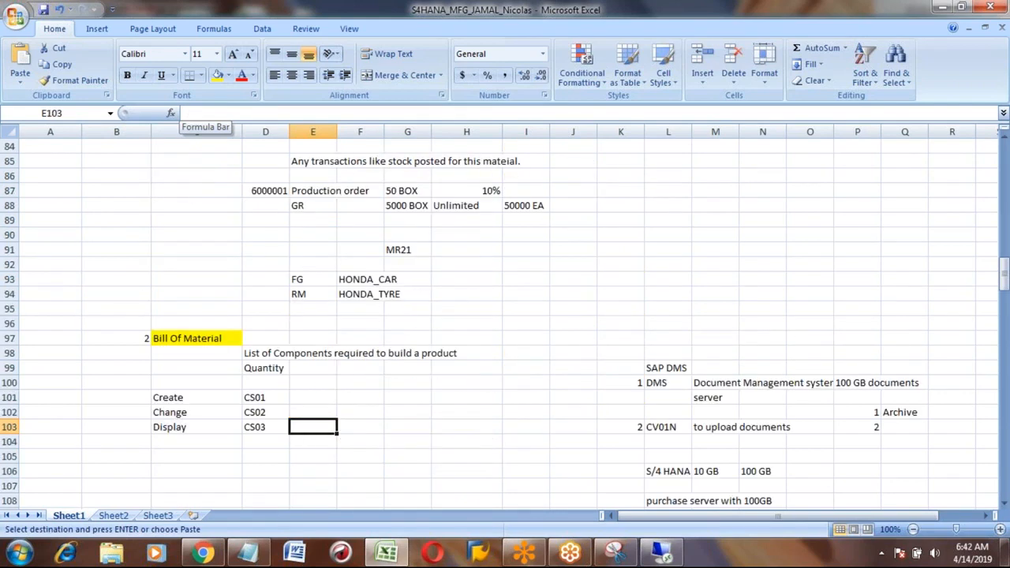
{"action": "key", "text": "Page_Down"}
{"action": "key", "text": "Page_Down"}
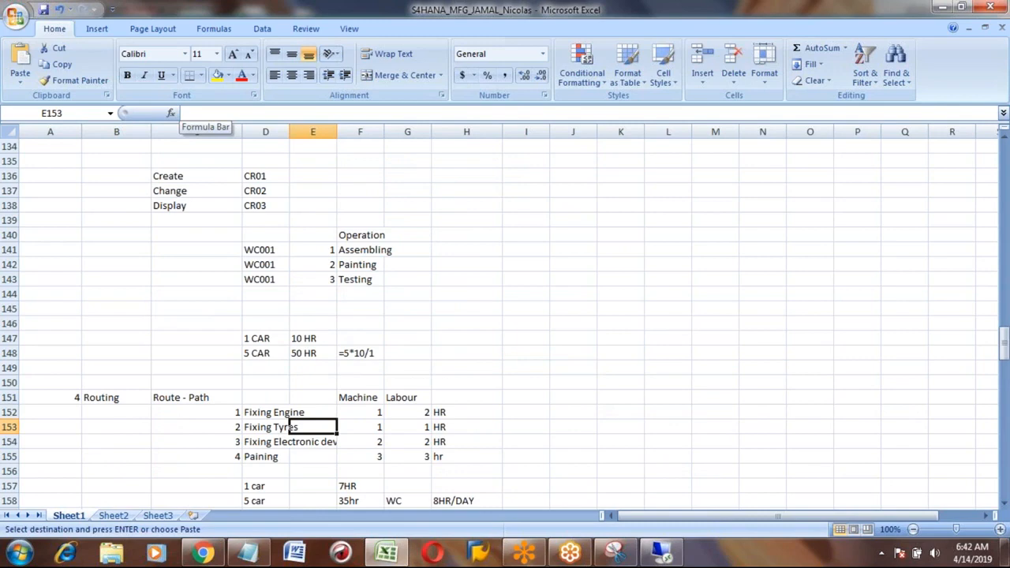
{"action": "key", "text": "Page_Down"}
{"action": "key", "text": "Page_Down"}
{"action": "key", "text": "Page_Down"}
{"action": "key", "text": "Page_Down"}
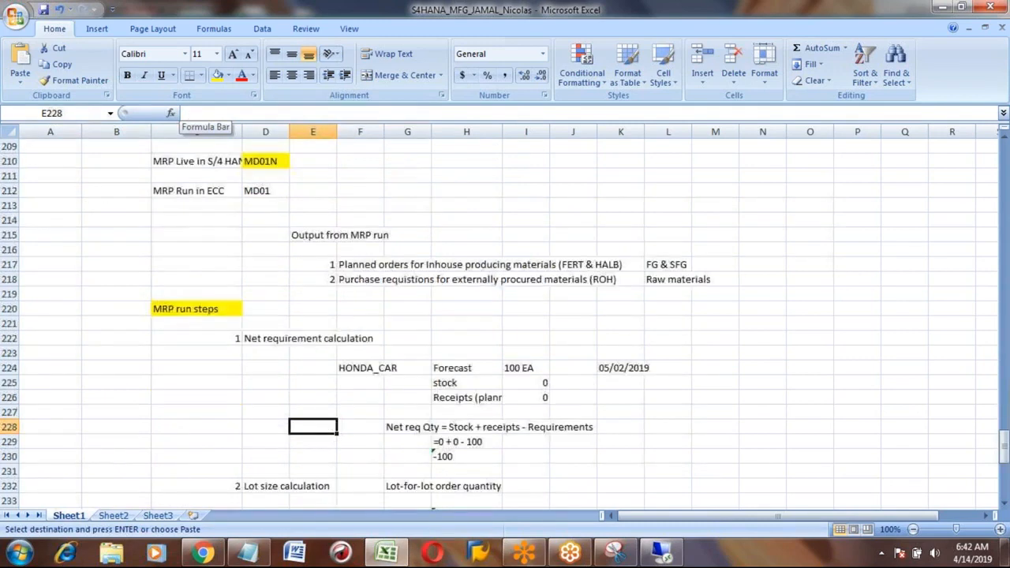
{"action": "key", "text": "Page_Down"}
{"action": "key", "text": "Page_Up"}
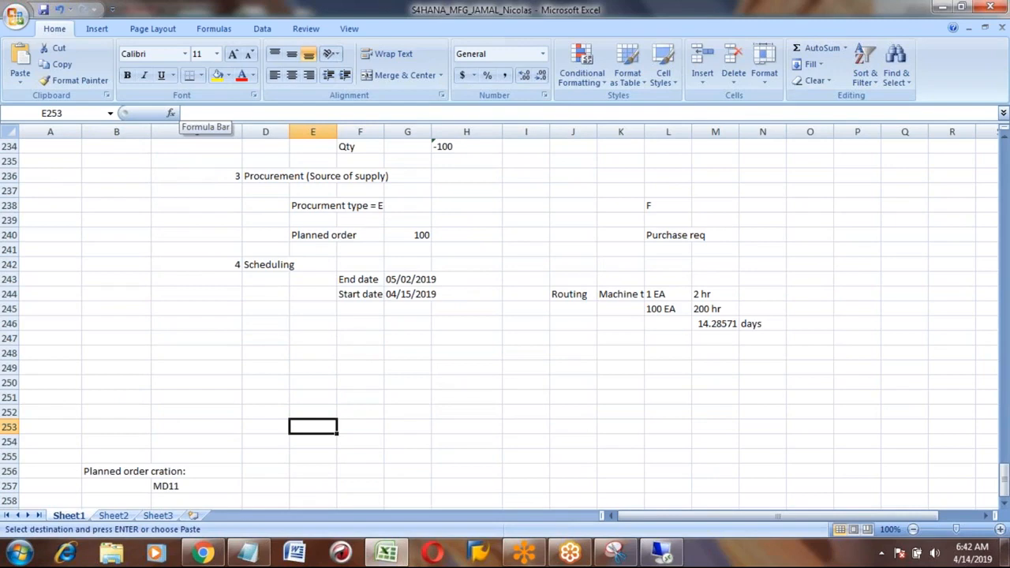
{"action": "left_click", "coordinate": [263, 266]}
{"action": "key", "text": "Up"}
{"action": "key", "text": "Up"}
{"action": "key", "text": "Up"}
{"action": "key", "text": "Up"}
{"action": "key", "text": "Up"}
{"action": "key", "text": "Up"}
{"action": "key", "text": "Up"}
{"action": "key", "text": "Up"}
{"action": "key", "text": "Up"}
{"action": "key", "text": "Up"}
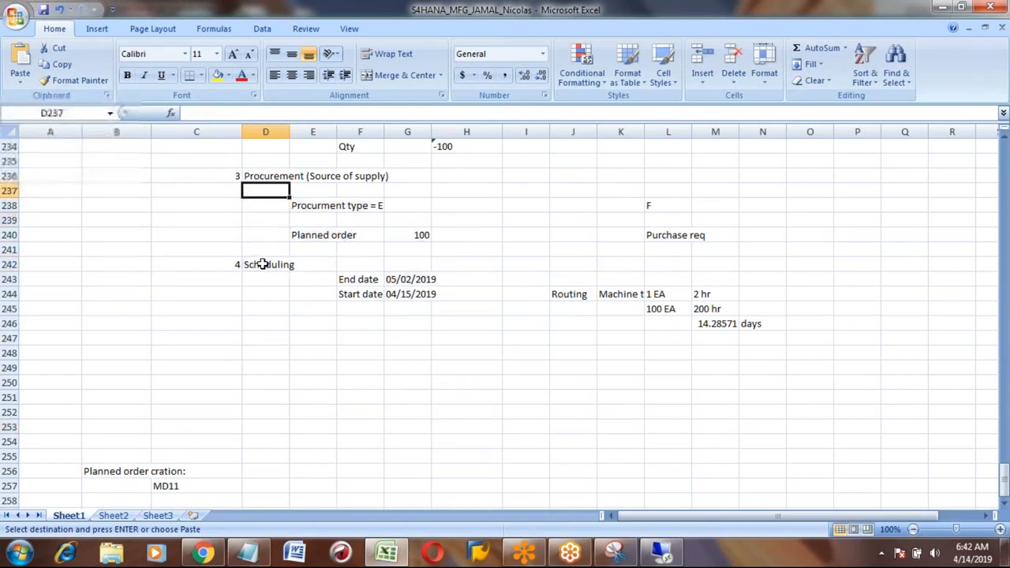
{"action": "key", "text": "Up"}
{"action": "key", "text": "Up"}
{"action": "key", "text": "Up"}
{"action": "key", "text": "Up"}
{"action": "key", "text": "Up"}
{"action": "key", "text": "Up"}
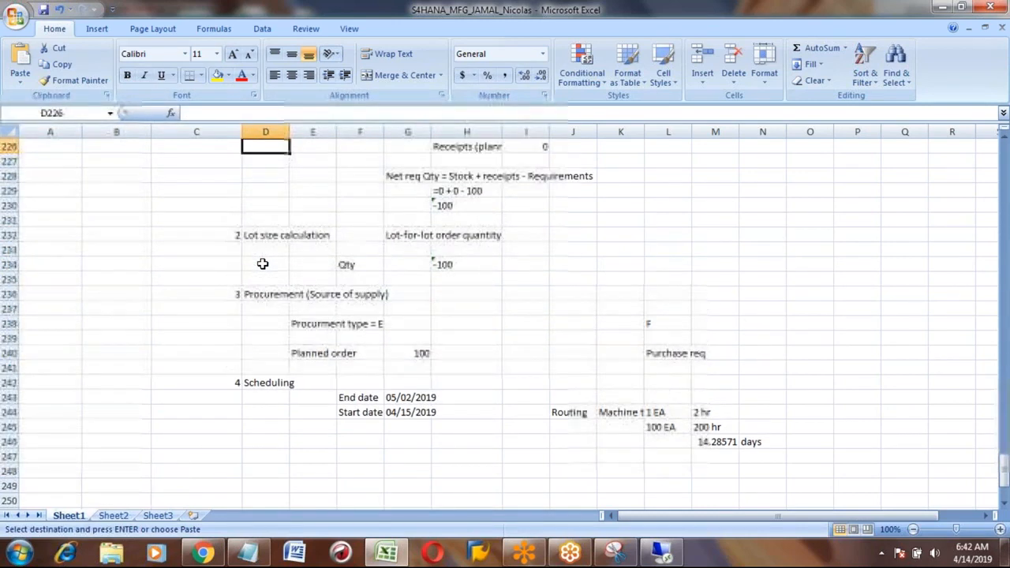
{"action": "key", "text": "Up"}
{"action": "key", "text": "Up"}
{"action": "key", "text": "Up"}
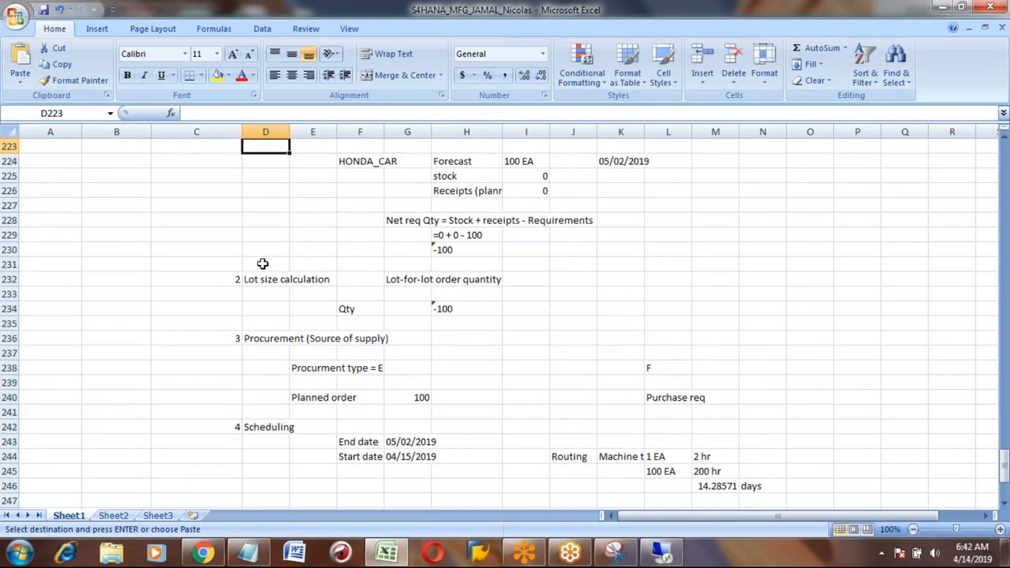
{"action": "key", "text": "Up"}
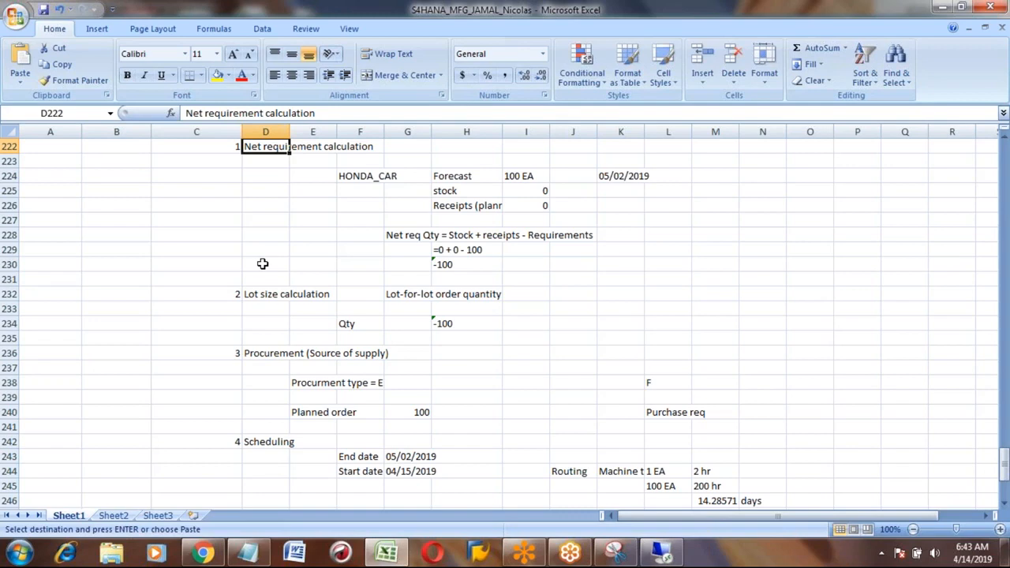
Review the MRP run steps from Net requirement calculation down through lot size and procurement to Scheduling
{"action": "key", "text": "Down"}
{"action": "key", "text": "Down"}
{"action": "key", "text": "Down"}
{"action": "key", "text": "Down"}
{"action": "key", "text": "Down"}
{"action": "key", "text": "Down"}
{"action": "key", "text": "Down"}
{"action": "key", "text": "Down"}
{"action": "key", "text": "Down"}
{"action": "key", "text": "Down"}
{"action": "key", "text": "Down"}
{"action": "key", "text": "Down"}
{"action": "key", "text": "Down"}
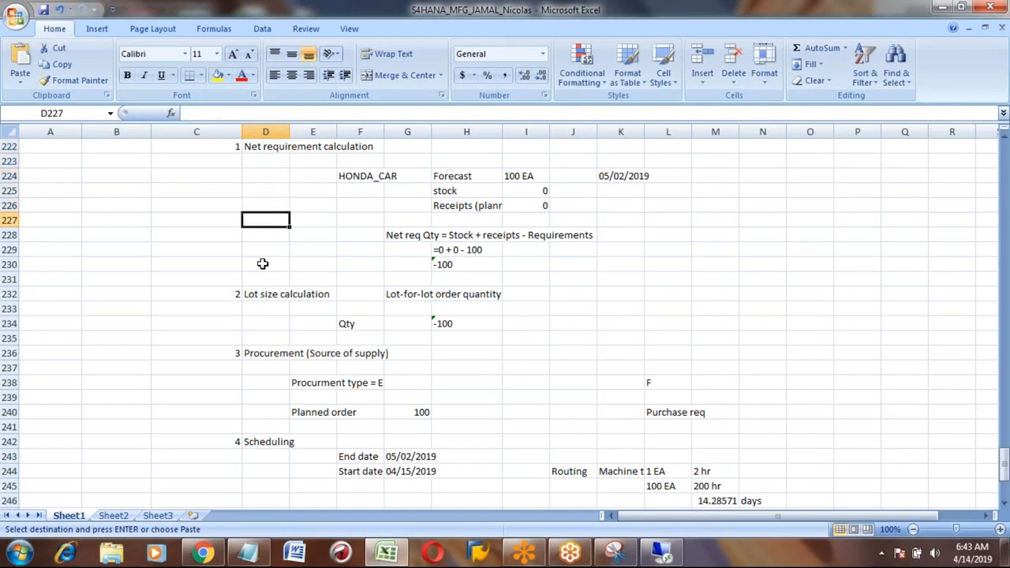
{"action": "key", "text": "Down"}
{"action": "key", "text": "Down"}
{"action": "key", "text": "Down"}
{"action": "key", "text": "Down"}
{"action": "key", "text": "Down"}
{"action": "key", "text": "Down"}
{"action": "key", "text": "Down"}
{"action": "key", "text": "Down"}
{"action": "key", "text": "Down"}
{"action": "key", "text": "Down"}
{"action": "key", "text": "Down"}
{"action": "key", "text": "Down"}
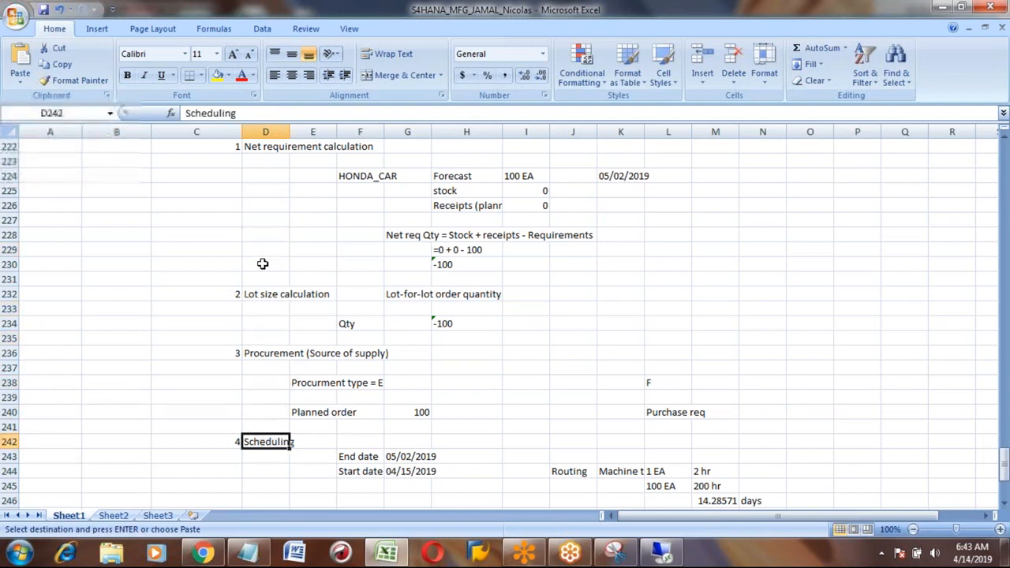
{"action": "key", "text": "Down"}
{"action": "key", "text": "Down"}
{"action": "key", "text": "Down"}
{"action": "key", "text": "Down"}
Go back up through the notes from Scheduling to the "MRP run steps" heading in C220
{"action": "key", "text": "Up"}
{"action": "key", "text": "Up"}
{"action": "key", "text": "Up"}
{"action": "key", "text": "Up"}
{"action": "key", "text": "Up"}
{"action": "key", "text": "Up"}
{"action": "key", "text": "Up"}
{"action": "key", "text": "Up"}
{"action": "key", "text": "Up"}
{"action": "key", "text": "Up"}
{"action": "key", "text": "Up"}
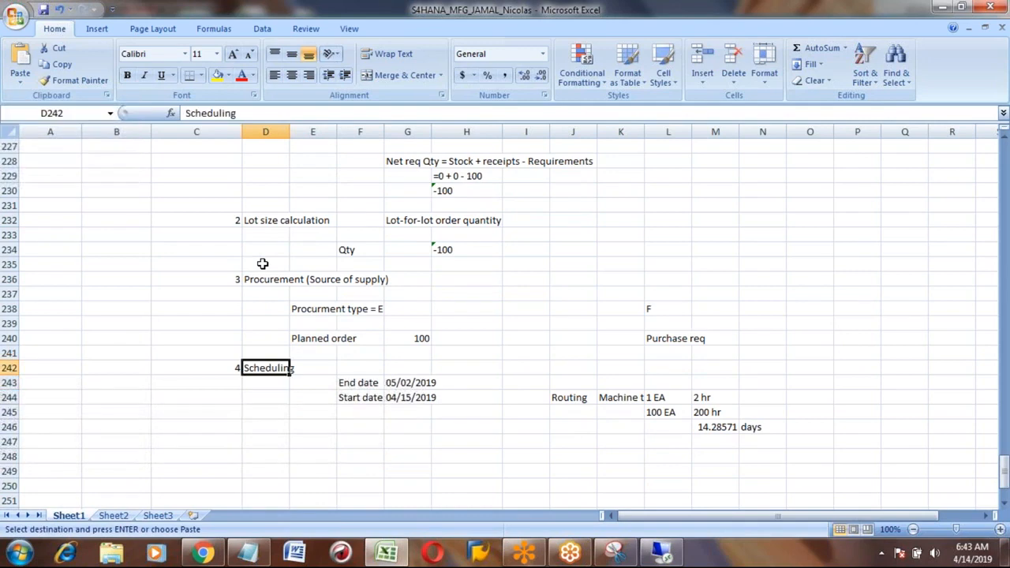
{"action": "key", "text": "Up"}
{"action": "key", "text": "Up"}
{"action": "key", "text": "Up"}
{"action": "key", "text": "Up"}
{"action": "key", "text": "Up"}
{"action": "key", "text": "Up"}
{"action": "key", "text": "Up"}
{"action": "key", "text": "Up"}
{"action": "key", "text": "Up"}
{"action": "key", "text": "Up"}
{"action": "key", "text": "Up"}
{"action": "key", "text": "Up"}
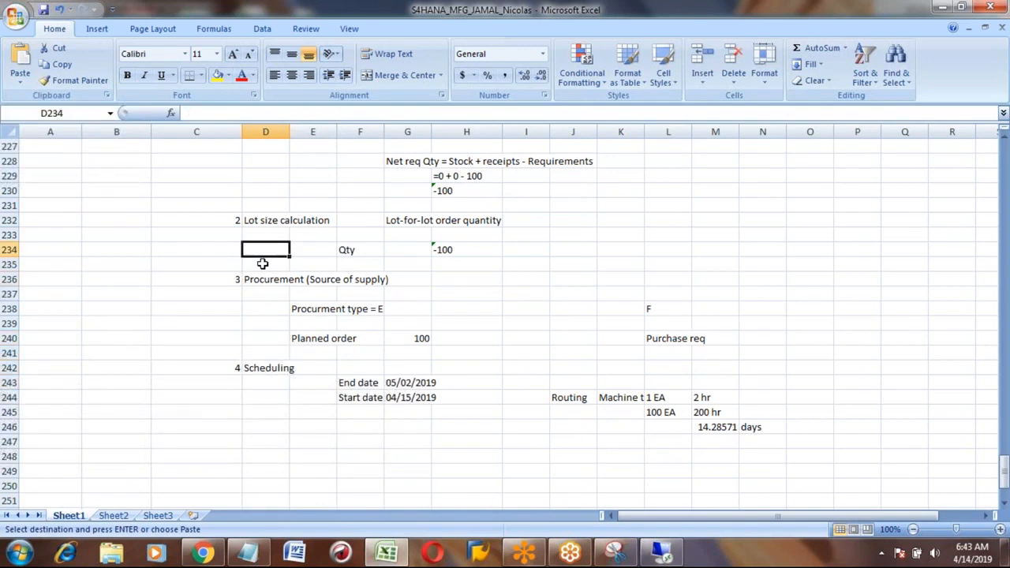
{"action": "key", "text": "Up"}
{"action": "key", "text": "Up"}
{"action": "key", "text": "Up"}
{"action": "key", "text": "Up"}
{"action": "key", "text": "Up"}
{"action": "key", "text": "Up"}
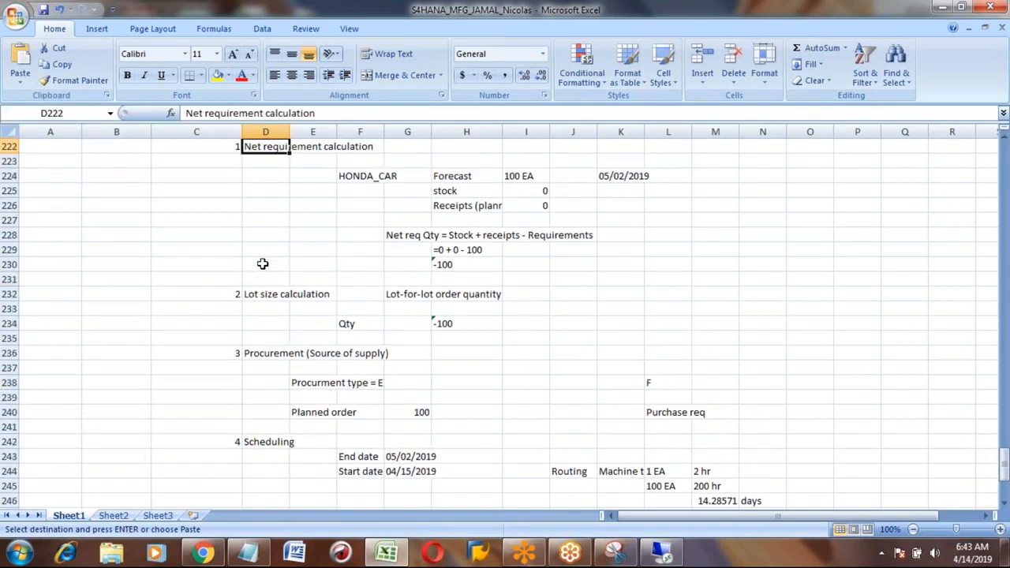
{"action": "key", "text": "Up"}
{"action": "key", "text": "Up"}
{"action": "key", "text": "Left"}
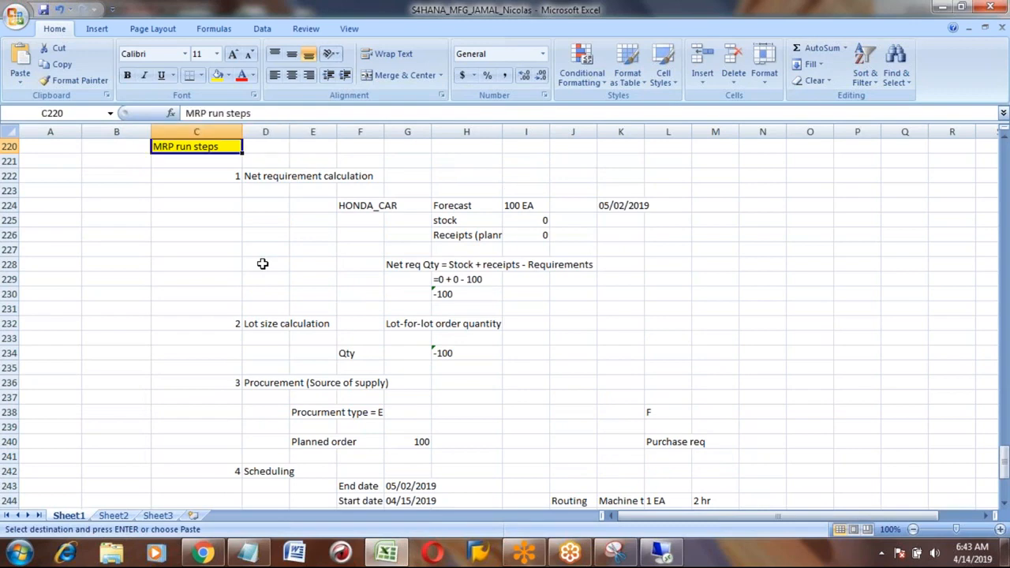
Examine the net requirement and lot size calculations for HONDA_CAR, ending at Procurement (Source of supply) in D236
{"action": "key", "text": "Right"}
{"action": "key", "text": "Down"}
{"action": "key", "text": "Down"}
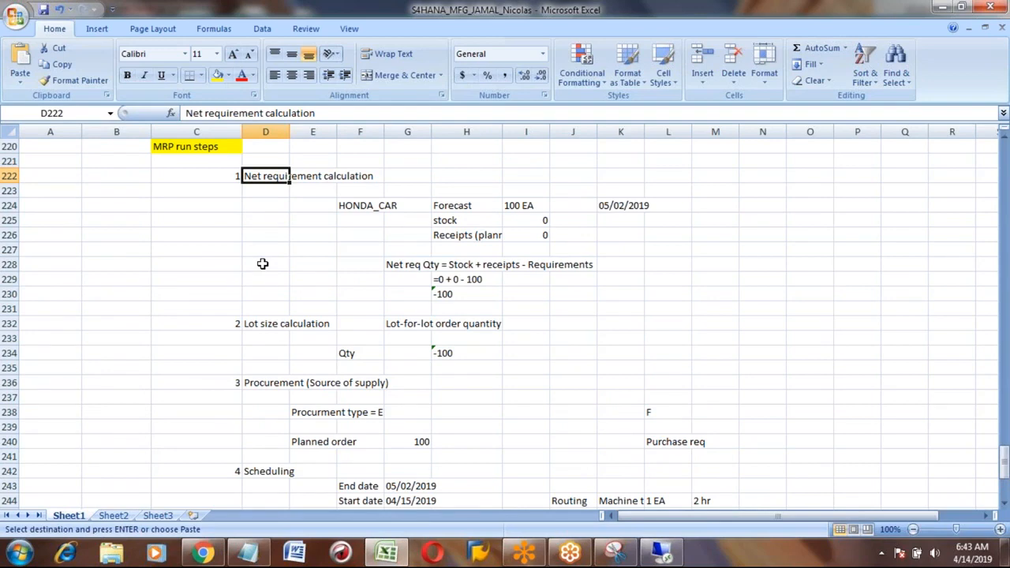
{"action": "key", "text": "Down"}
{"action": "key", "text": "Up"}
{"action": "key", "text": "Down"}
{"action": "key", "text": "Down"}
{"action": "key", "text": "Down"}
{"action": "key", "text": "Down"}
{"action": "key", "text": "Down"}
{"action": "key", "text": "Down"}
{"action": "key", "text": "Down"}
{"action": "key", "text": "Down"}
{"action": "key", "text": "Down"}
{"action": "key", "text": "Down"}
{"action": "key", "text": "Down"}
{"action": "key", "text": "Down"}
{"action": "key", "text": "Down"}
{"action": "key", "text": "Down"}
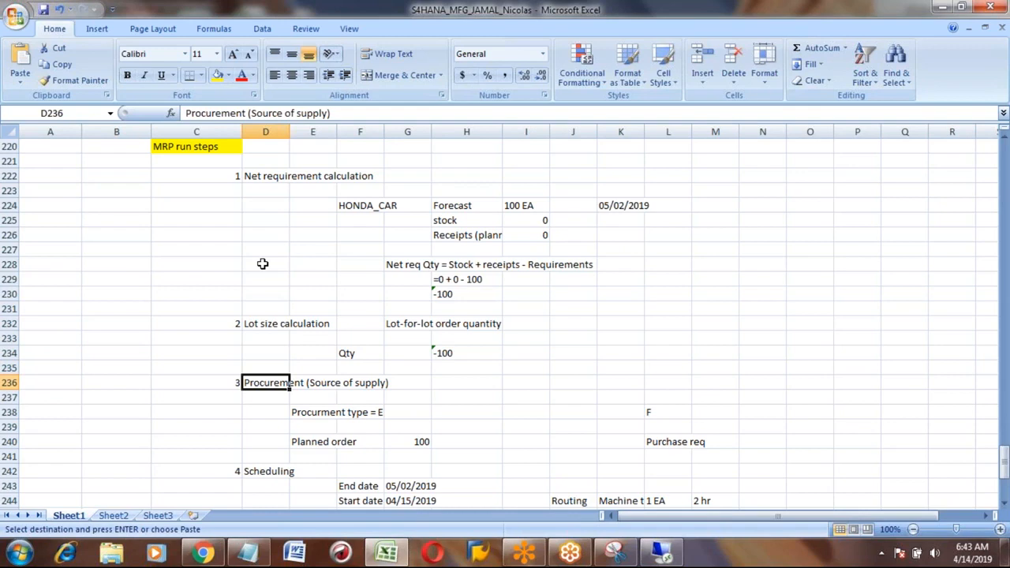
Examine the procurement type and planned order entries under step 3, ending at Scheduling in D242
{"action": "key", "text": "Down"}
{"action": "key", "text": "Down"}
{"action": "key", "text": "Right"}
{"action": "key", "text": "Down"}
{"action": "key", "text": "Down"}
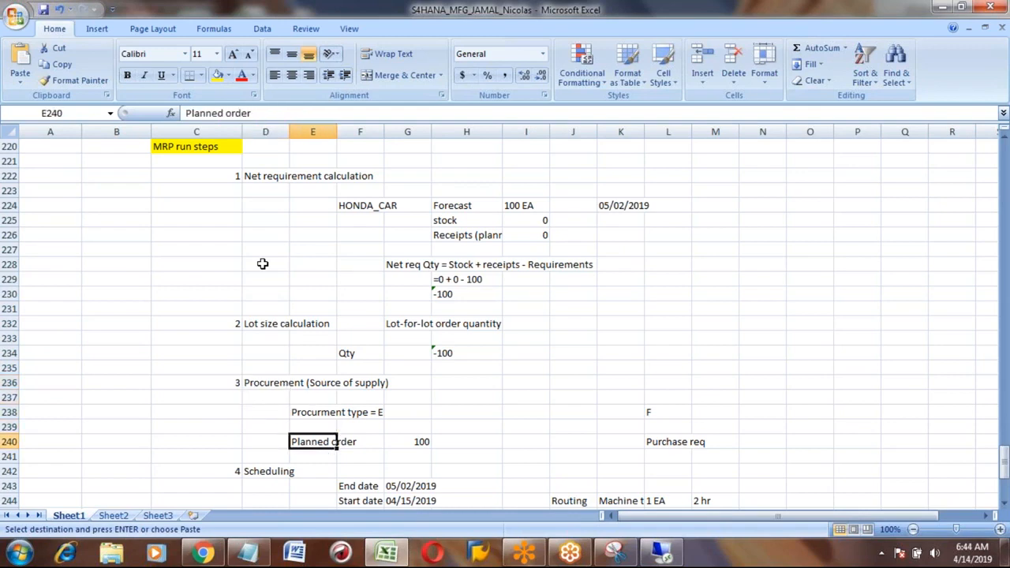
{"action": "key", "text": "Down"}
{"action": "key", "text": "Down"}
{"action": "key", "text": "Left"}
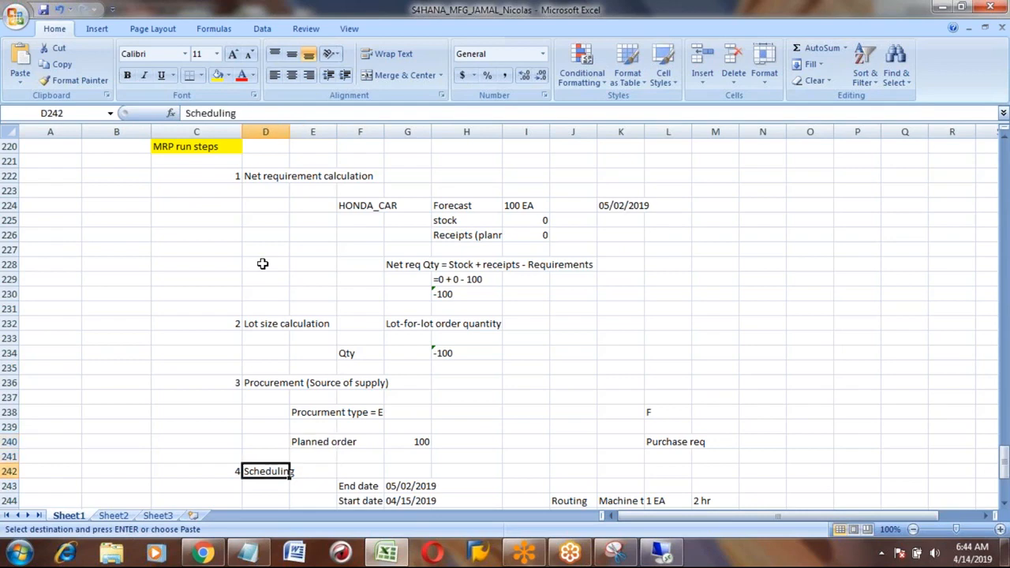
Examine the Scheduling section with its end date and start date labels in F243 and F244
{"action": "key", "text": "Down"}
{"action": "key", "text": "Down"}
{"action": "key", "text": "Down"}
{"action": "key", "text": "Down"}
{"action": "key", "text": "Up"}
{"action": "key", "text": "Up"}
{"action": "key", "text": "Up"}
{"action": "key", "text": "Up"}
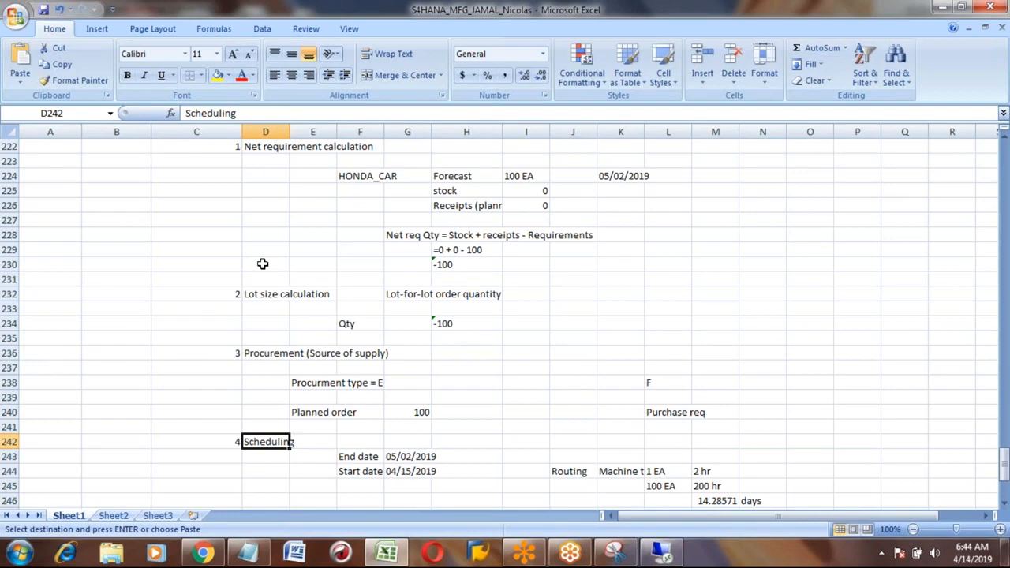
{"action": "key", "text": "Down"}
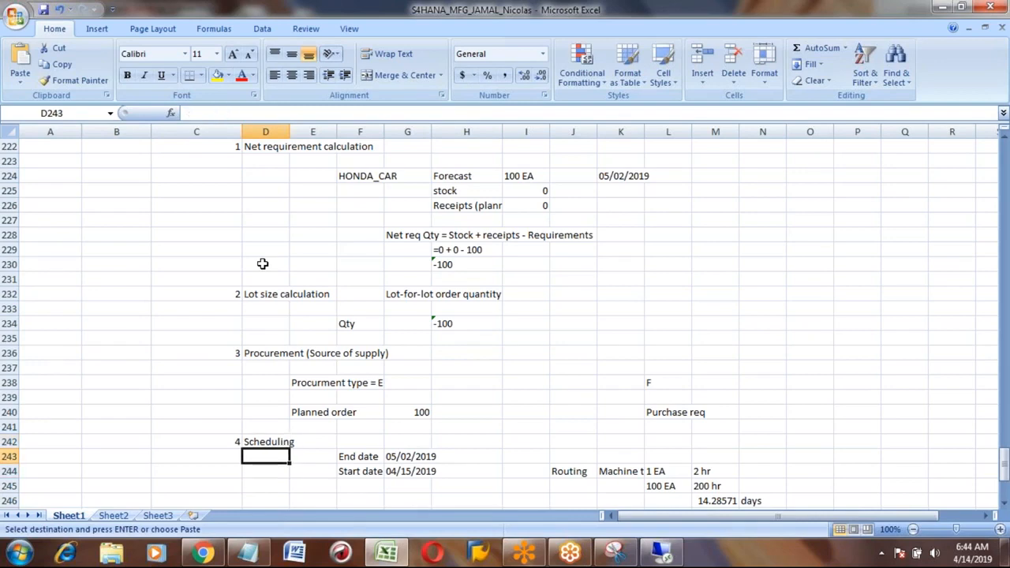
{"action": "key", "text": "Right"}
{"action": "key", "text": "Right"}
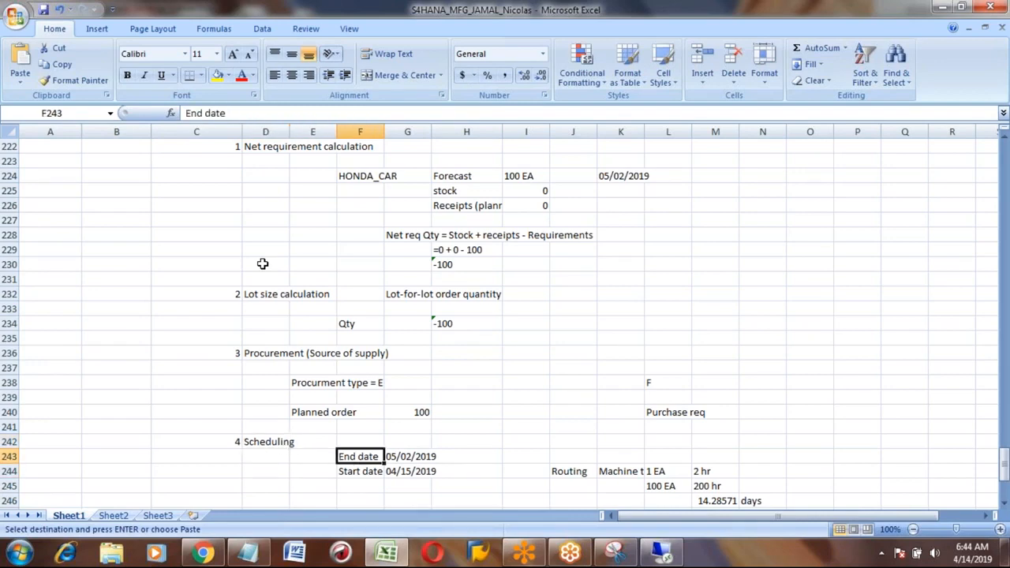
{"action": "key", "text": "shift+Down"}
Enter step number 5 in C248 below the Scheduling section
{"action": "key", "text": "Down"}
{"action": "key", "text": "Down"}
{"action": "key", "text": "Down"}
{"action": "key", "text": "Down"}
{"action": "key", "text": "Down"}
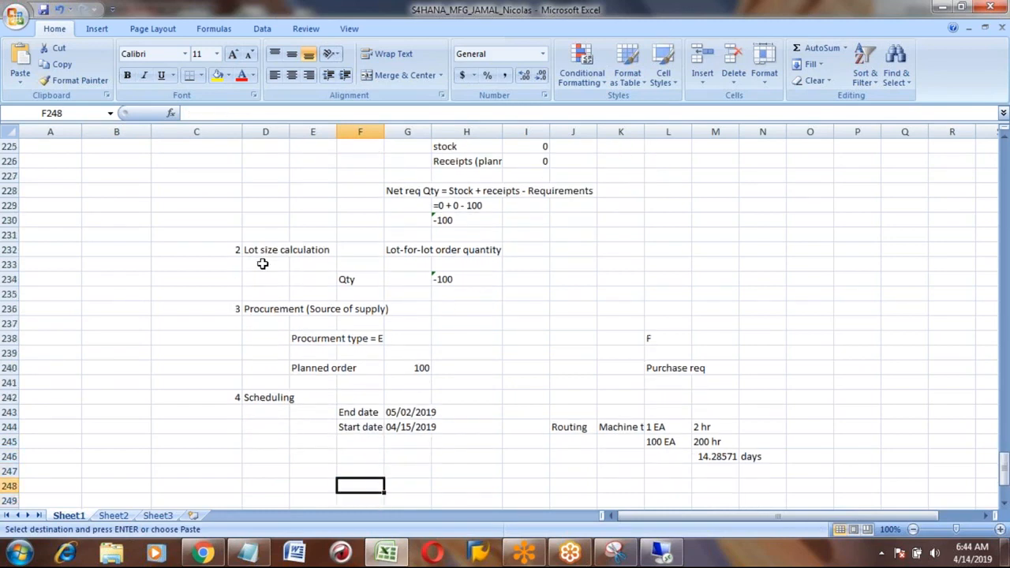
{"action": "key", "text": "Left"}
{"action": "key", "text": "Left"}
{"action": "key", "text": "Left"}
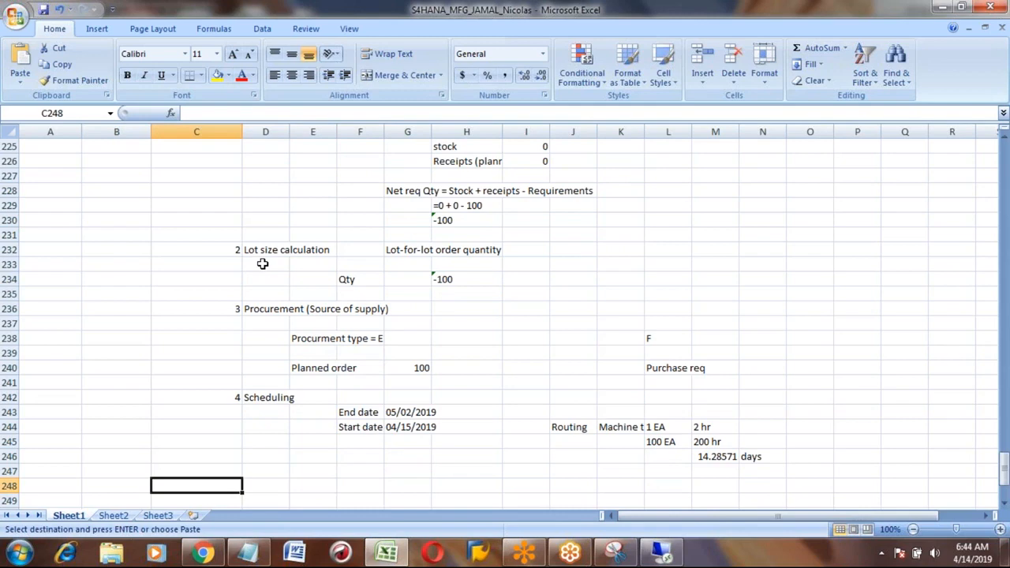
{"action": "type", "text": "5"}
{"action": "key", "text": "Right"}
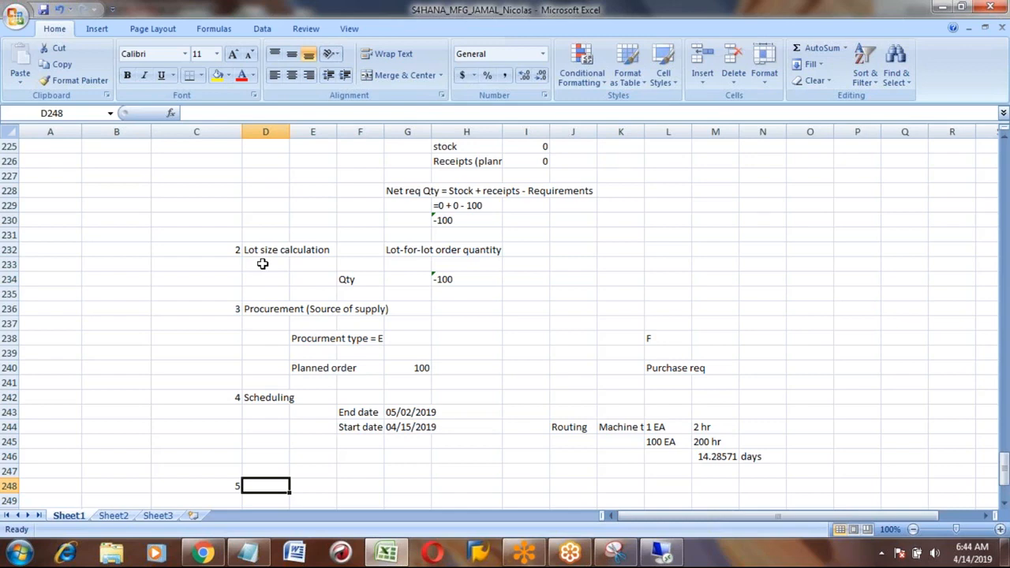
Review the MRP run steps once more from row 248 upward and back down to the blank cell G247 below Scheduling
{"action": "key", "text": "Up"}
{"action": "key", "text": "Up"}
{"action": "key", "text": "Up"}
{"action": "key", "text": "Up"}
{"action": "key", "text": "Up"}
{"action": "key", "text": "Up"}
{"action": "key", "text": "Up"}
{"action": "key", "text": "Up"}
{"action": "key", "text": "Up"}
{"action": "key", "text": "Up"}
{"action": "key", "text": "Up"}
{"action": "key", "text": "Up"}
{"action": "key", "text": "Up"}
{"action": "key", "text": "Up"}
{"action": "key", "text": "Up"}
{"action": "key", "text": "Up"}
{"action": "key", "text": "Up"}
{"action": "key", "text": "Up"}
{"action": "key", "text": "Up"}
{"action": "key", "text": "Up"}
{"action": "key", "text": "Down"}
{"action": "key", "text": "Down"}
{"action": "key", "text": "Down"}
{"action": "key", "text": "Down"}
{"action": "key", "text": "Down"}
{"action": "key", "text": "Down"}
{"action": "key", "text": "Down"}
{"action": "key", "text": "Down"}
{"action": "key", "text": "Down"}
{"action": "key", "text": "Down"}
{"action": "key", "text": "Down"}
{"action": "key", "text": "Down"}
{"action": "key", "text": "Down"}
{"action": "key", "text": "Down"}
{"action": "key", "text": "Down"}
{"action": "key", "text": "Down"}
{"action": "key", "text": "Down"}
{"action": "key", "text": "Down"}
{"action": "key", "text": "Down"}
{"action": "key", "text": "Down"}
{"action": "key", "text": "Down"}
{"action": "key", "text": "Down"}
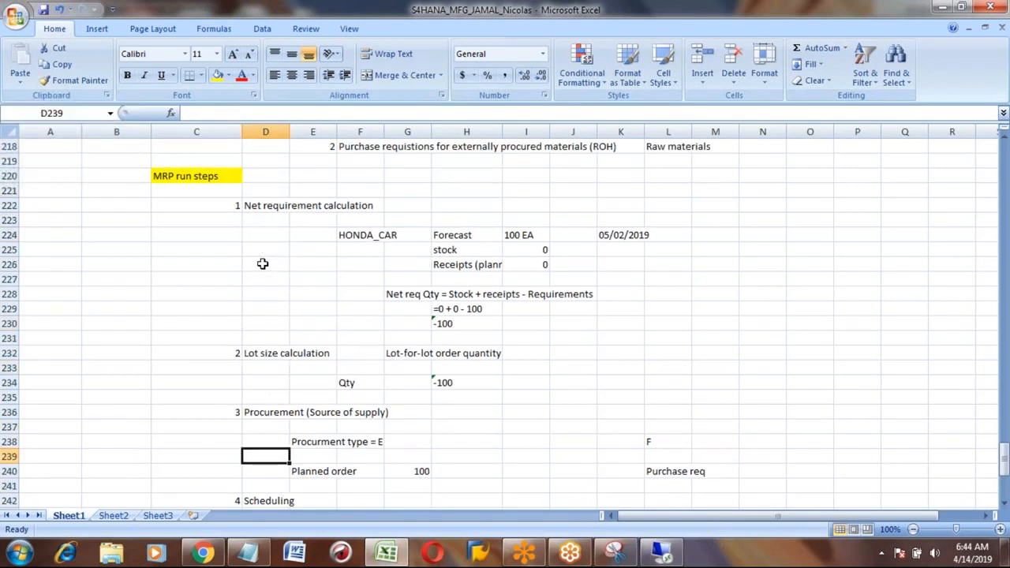
{"action": "key", "text": "Down"}
{"action": "key", "text": "Down"}
{"action": "key", "text": "Down"}
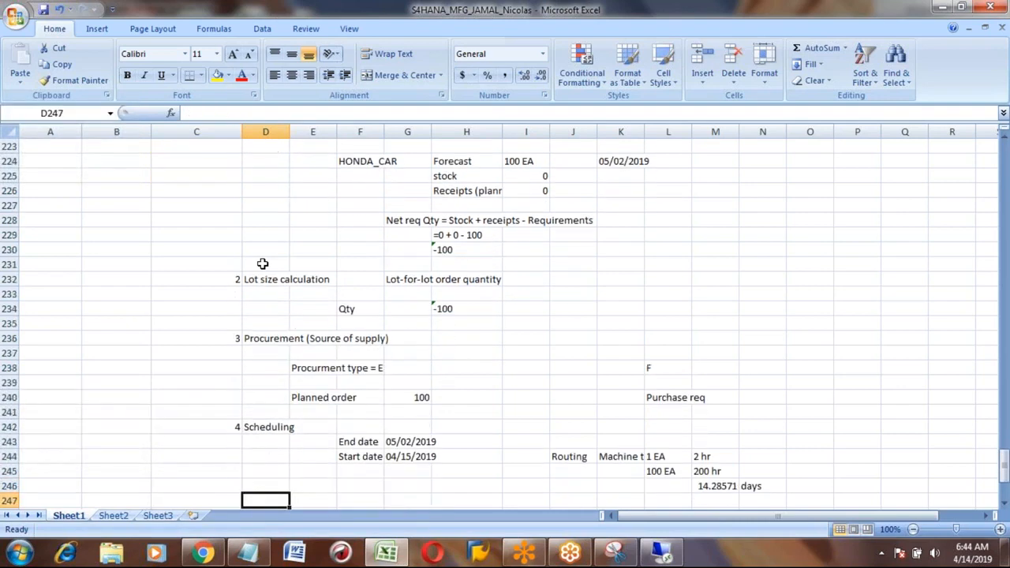
{"action": "key", "text": "Right"}
{"action": "key", "text": "Right"}
{"action": "key", "text": "Right"}
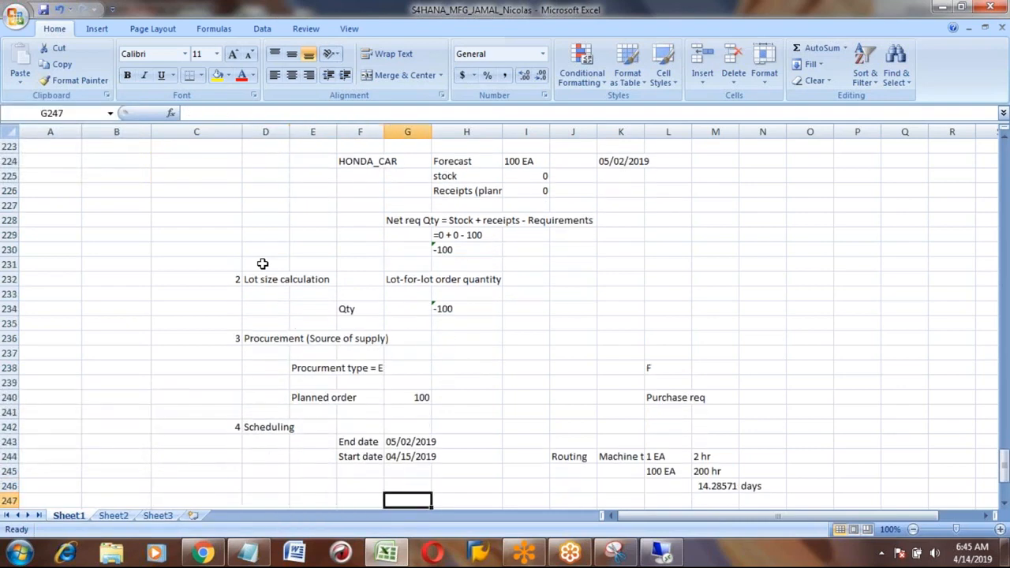
Enter "BOM explosion" in D248 as the title of step 5 in the MRP run steps
{"action": "key", "text": "Up"}
{"action": "key", "text": "Up"}
{"action": "key", "text": "Up"}
{"action": "key", "text": "Up"}
{"action": "key", "text": "Down"}
{"action": "key", "text": "Down"}
{"action": "key", "text": "Down"}
{"action": "key", "text": "Down"}
{"action": "key", "text": "Down"}
{"action": "key", "text": "Down"}
{"action": "key", "text": "Down"}
{"action": "key", "text": "Up"}
{"action": "key", "text": "Up"}
{"action": "key", "text": "Left"}
{"action": "key", "text": "Left"}
{"action": "key", "text": "Left"}
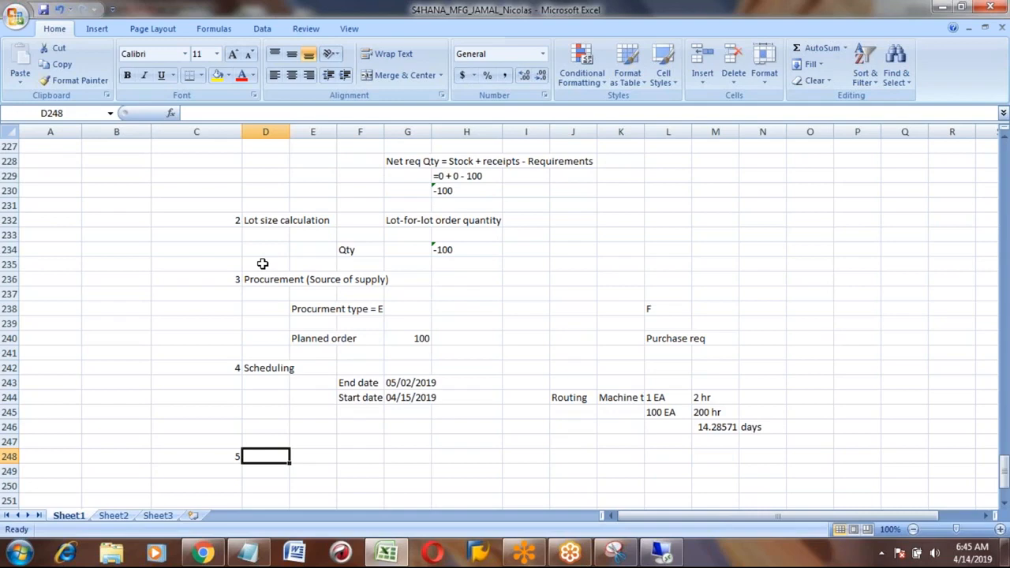
{"action": "type", "text": "BOM explo"}
{"action": "key", "text": "BackSpace"}
{"action": "type", "text": "losion"}
{"action": "key", "text": "Return"}
{"action": "key", "text": "Return"}
{"action": "key", "text": "Return"}
{"action": "key", "text": "Return"}
{"action": "key", "text": "Return"}
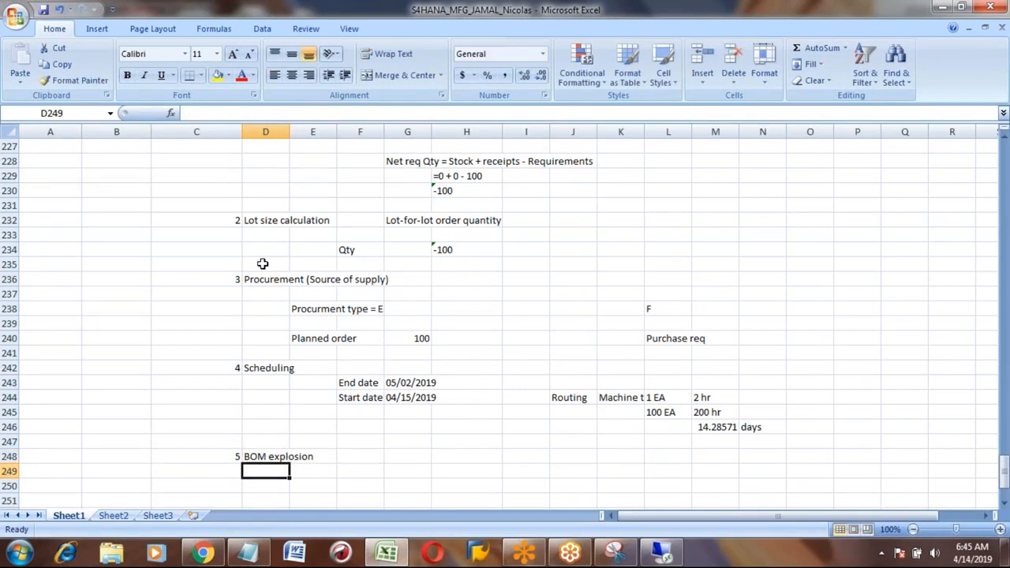
Enter HONDA_CAR in H249 under the BOM explosion heading as the parent material
{"action": "key", "text": "Up"}
{"action": "key", "text": "Up"}
{"action": "key", "text": "Up"}
{"action": "key", "text": "Up"}
{"action": "key", "text": "Up"}
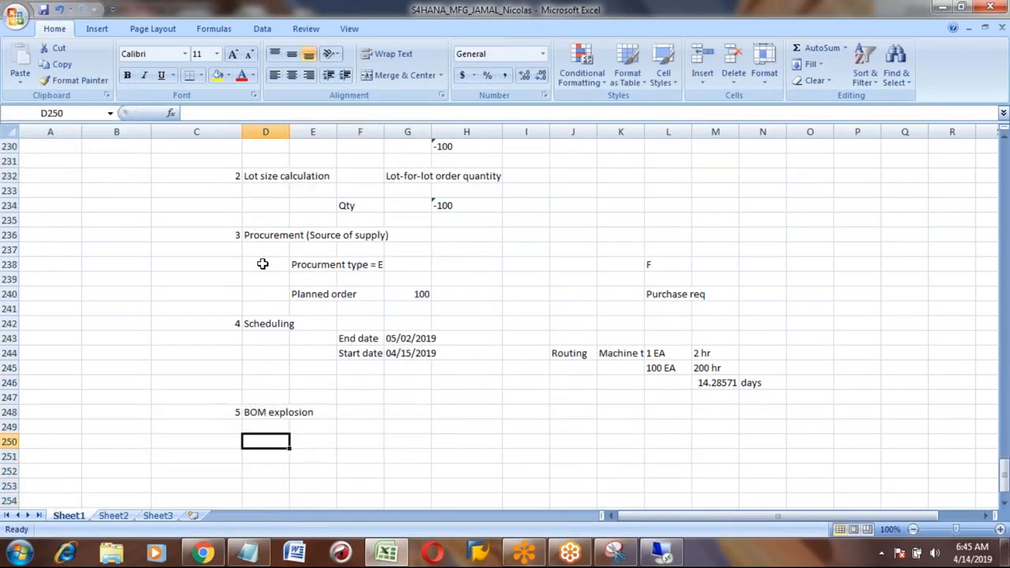
{"action": "key", "text": "Down"}
{"action": "key", "text": "Down"}
{"action": "key", "text": "Right"}
{"action": "key", "text": "Right"}
{"action": "key", "text": "Right"}
{"action": "key", "text": "Right"}
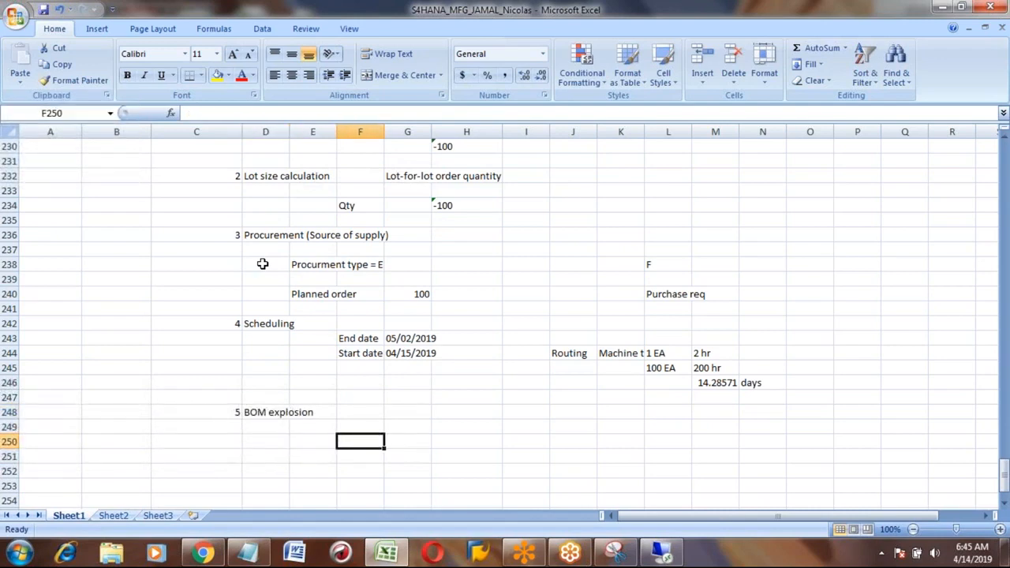
{"action": "key", "text": "Up"}
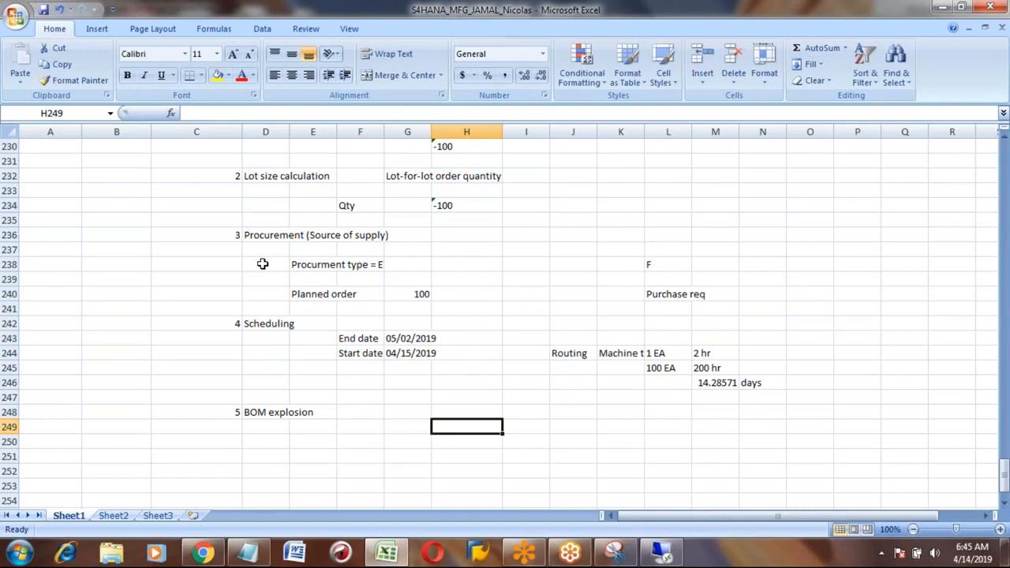
{"action": "type", "text": "H"}
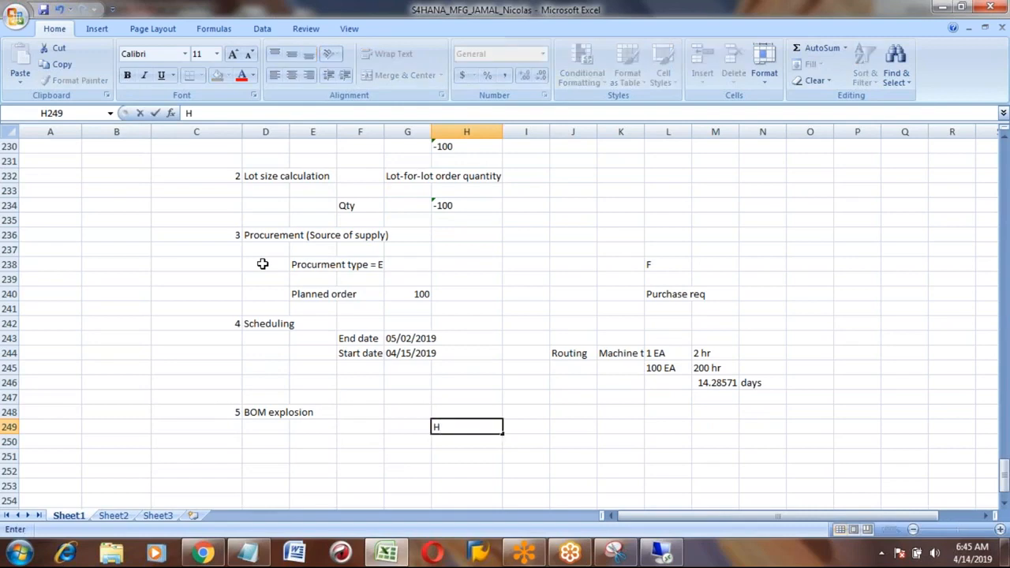
{"action": "type", "text": "ONDA_CAR"}
{"action": "key", "text": "Return"}
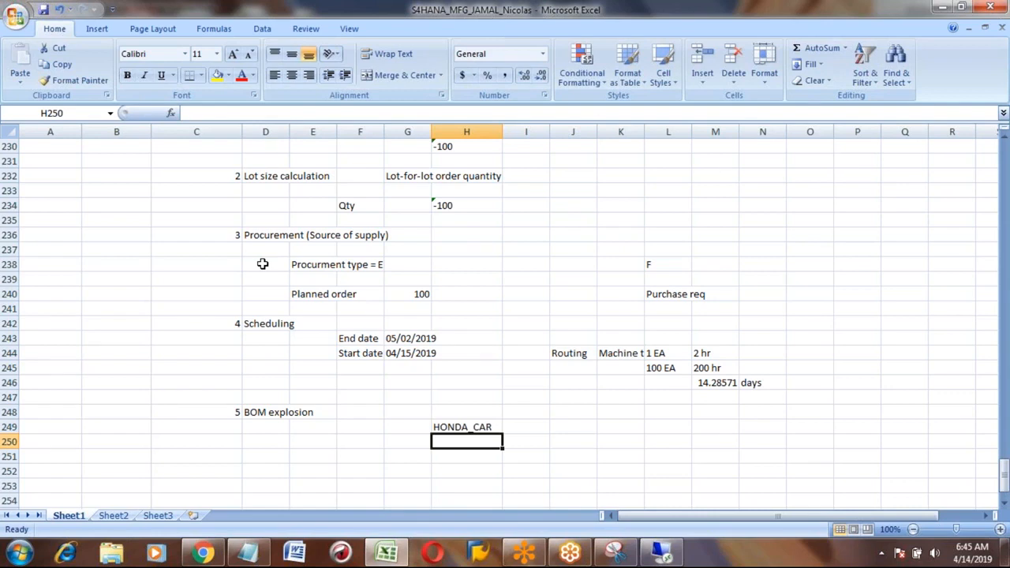
Enter the components ENGINE in I250 and TYRE in I251, indented below HONDA_CAR
{"action": "key", "text": "Right"}
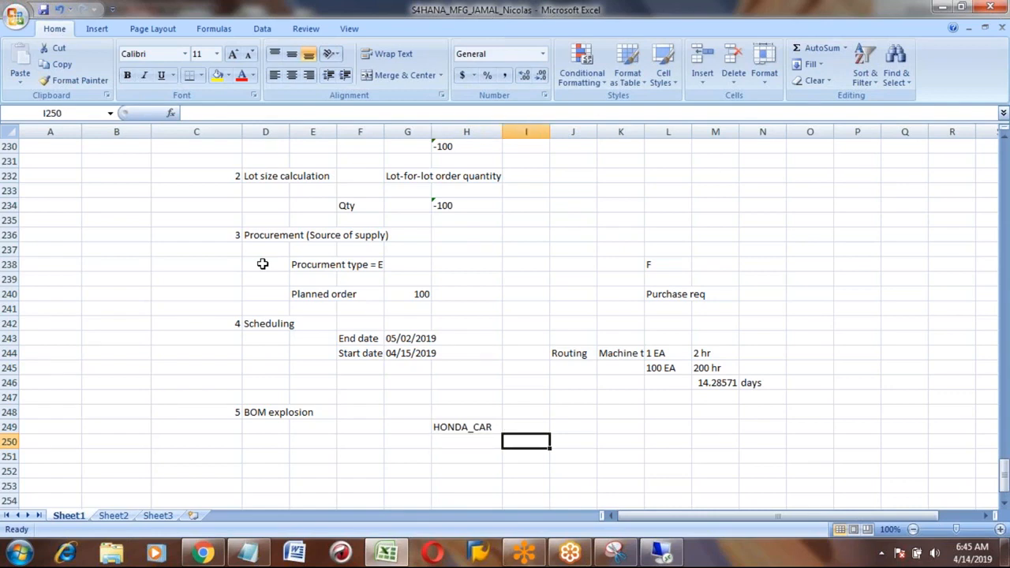
{"action": "type", "text": "ENGINE"}
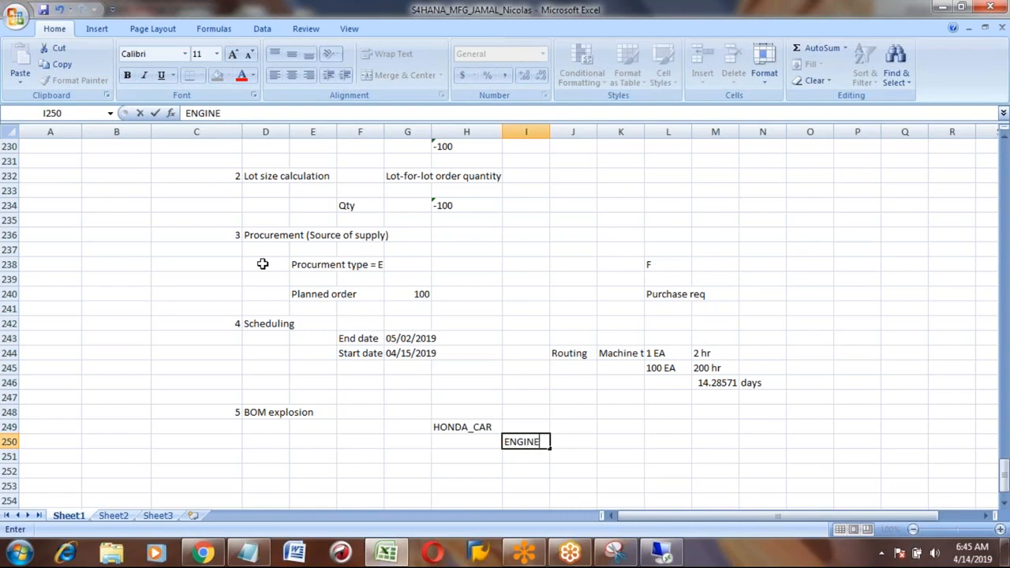
{"action": "key", "text": "Return"}
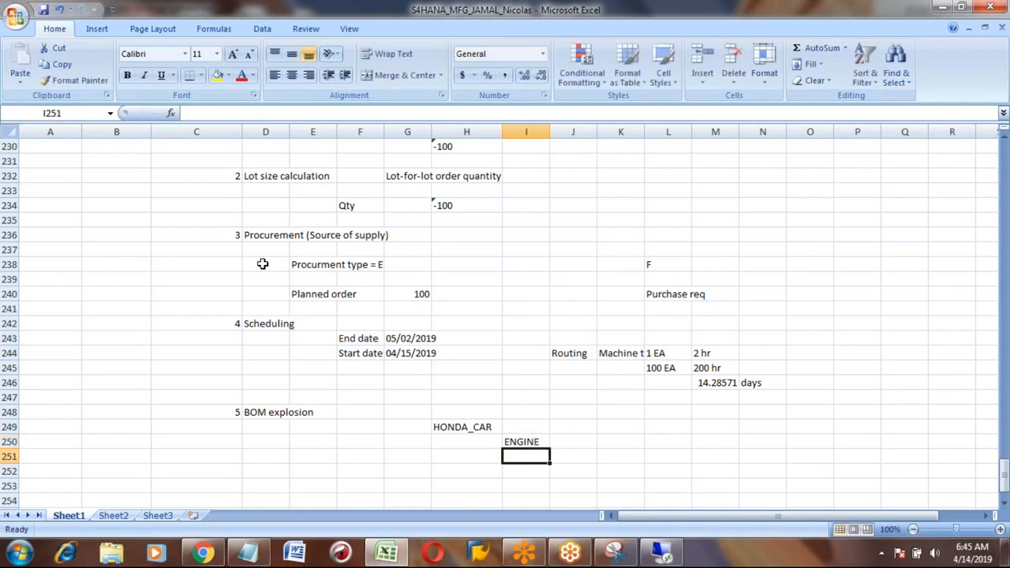
{"action": "type", "text": "TYRE"}
{"action": "key", "text": "Return"}
Shift the TYRE entry from I251 down to I253, leaving a gap below ENGINE
{"action": "key", "text": "Up"}
{"action": "key", "text": "Up"}
{"action": "key", "text": "Up"}
{"action": "key", "text": "Left"}
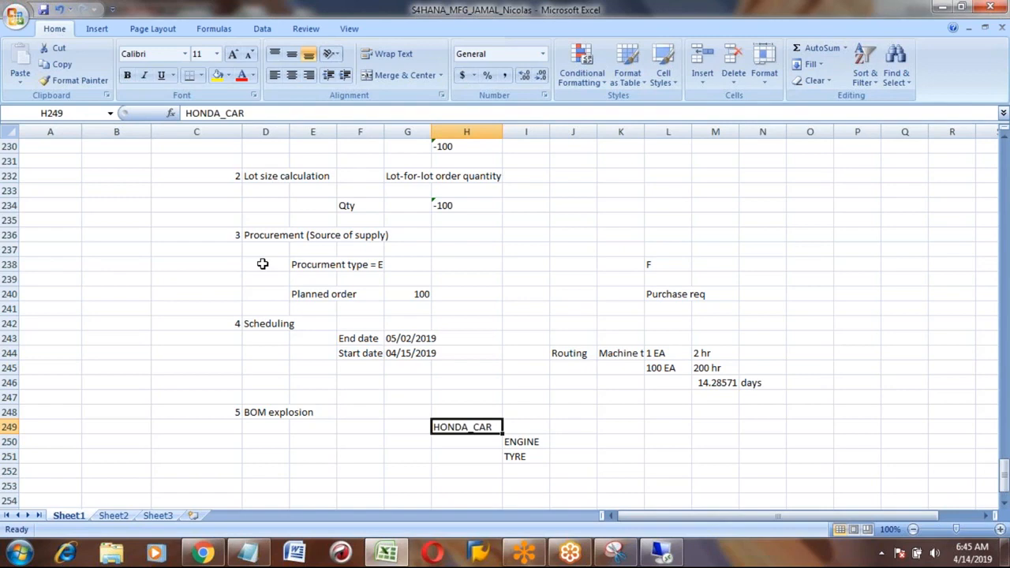
{"action": "key", "text": "Down"}
{"action": "key", "text": "Right"}
{"action": "key", "text": "Down"}
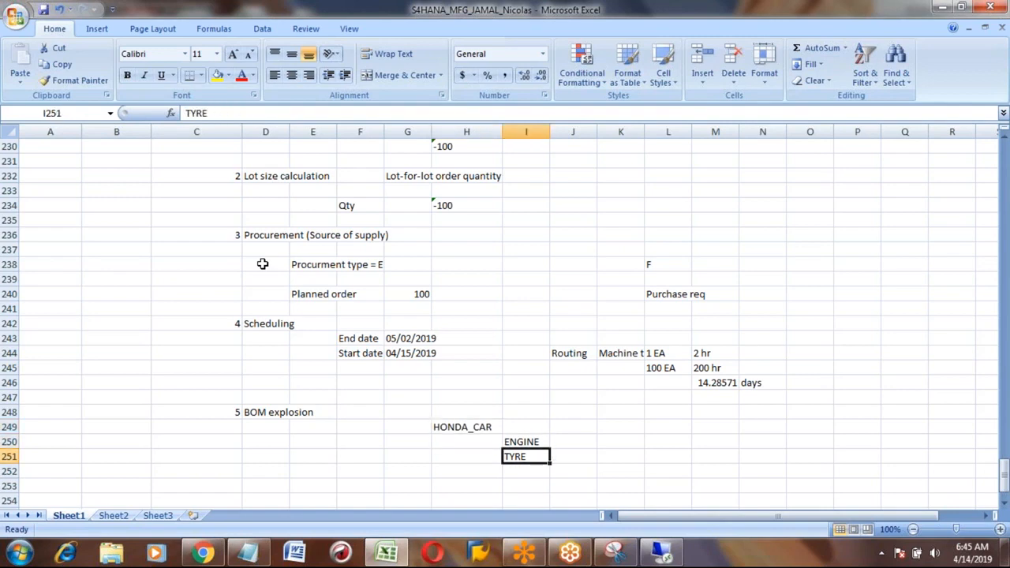
{"action": "key", "text": "ctrl+c"}
{"action": "key", "text": "Down"}
{"action": "key", "text": "Down"}
{"action": "key", "text": "ctrl+v"}
{"action": "key", "text": "Up"}
{"action": "key", "text": "Up"}
{"action": "key", "text": "Up"}
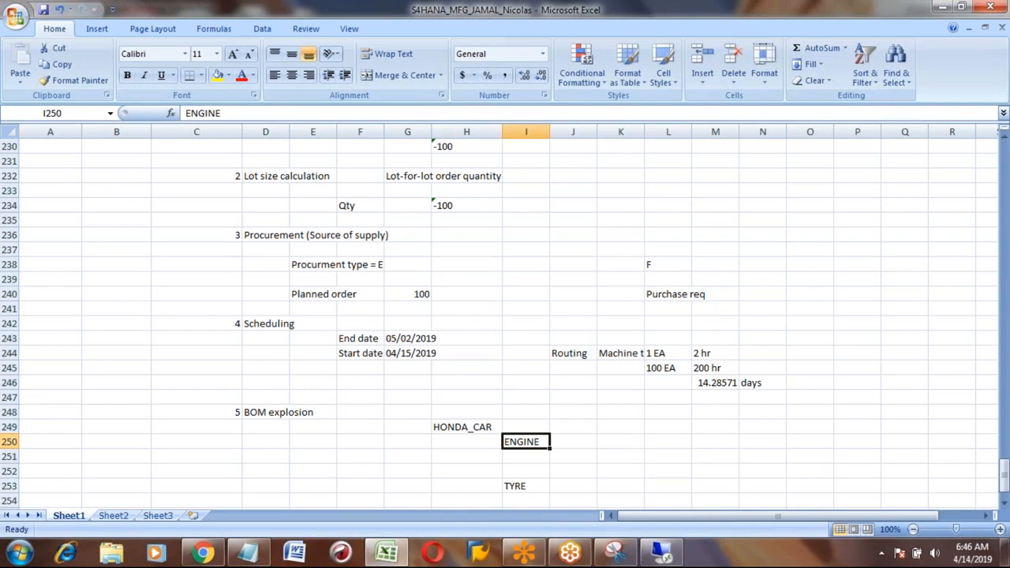
Move the TYRE entry from I253 back up to I251, directly below ENGINE
{"action": "key", "text": "Down"}
{"action": "key", "text": "Down"}
{"action": "key", "text": "Down"}
{"action": "key", "text": "ctrl+x"}
{"action": "key", "text": "Up"}
{"action": "key", "text": "Up"}
{"action": "key", "text": "Return"}
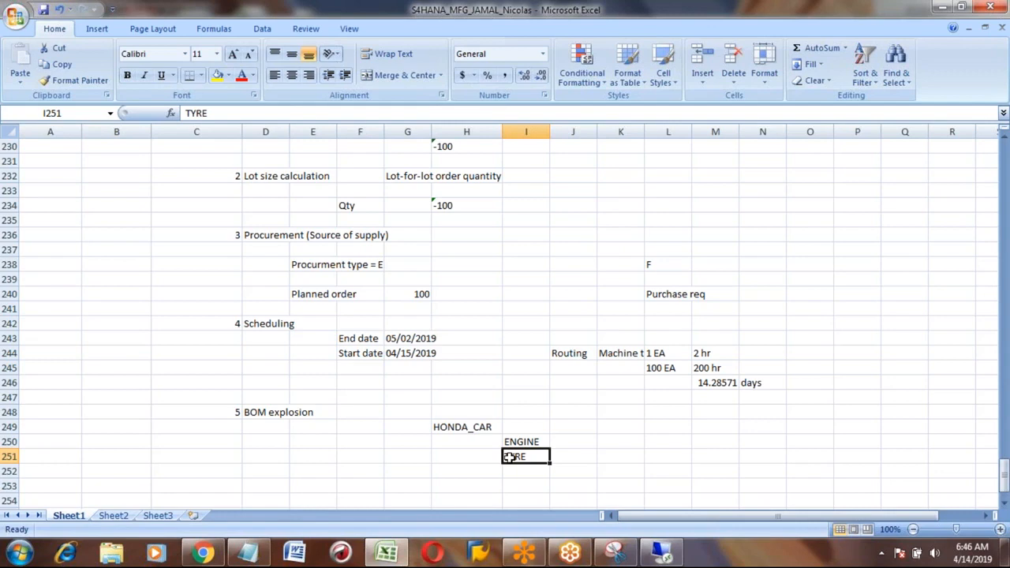
Review the BOM explosion heading together with its HONDA_CAR parent and TYRE component entries
{"action": "left_click", "coordinate": [254, 409]}
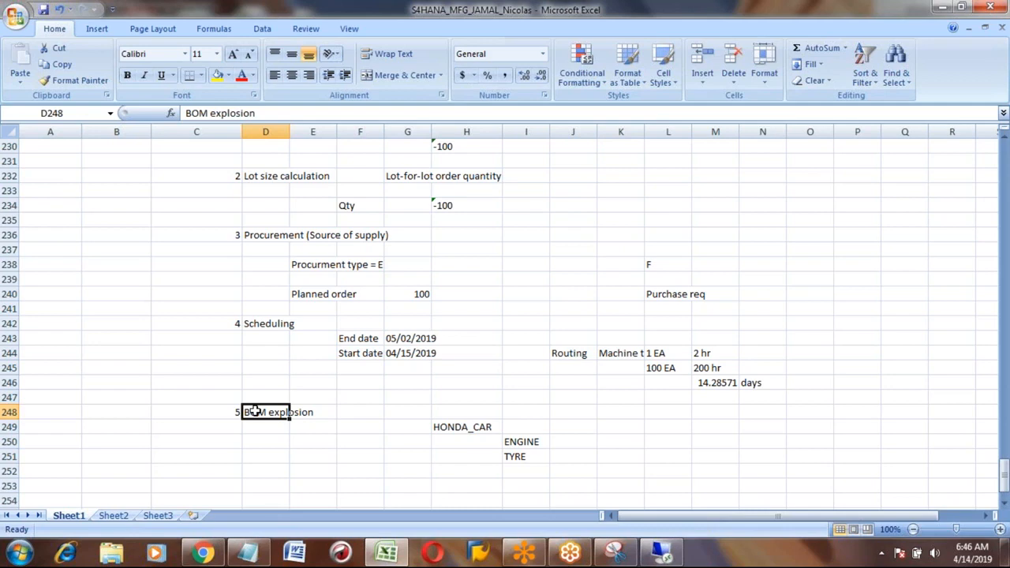
{"action": "left_click", "coordinate": [459, 427]}
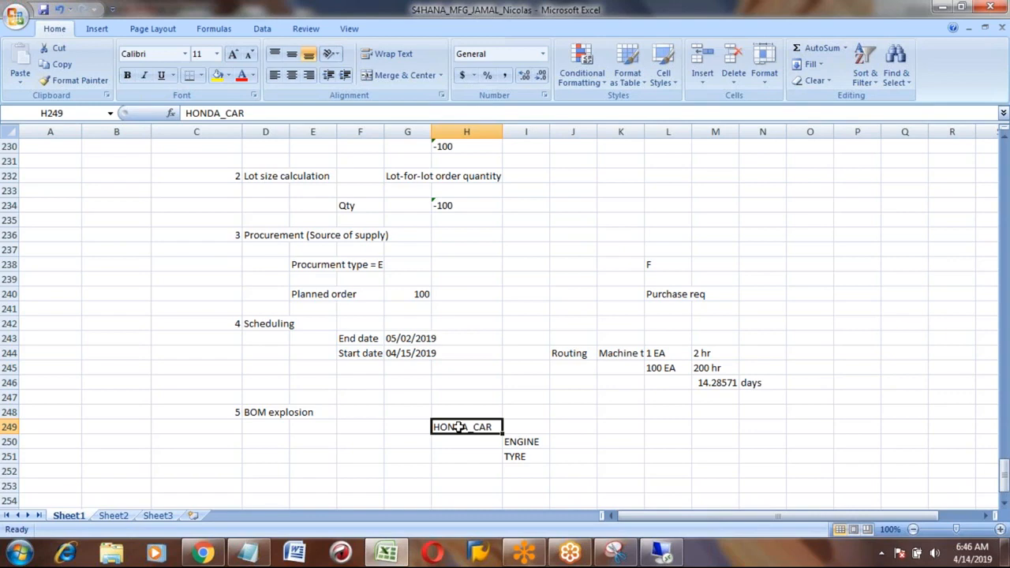
{"action": "left_click", "coordinate": [520, 457]}
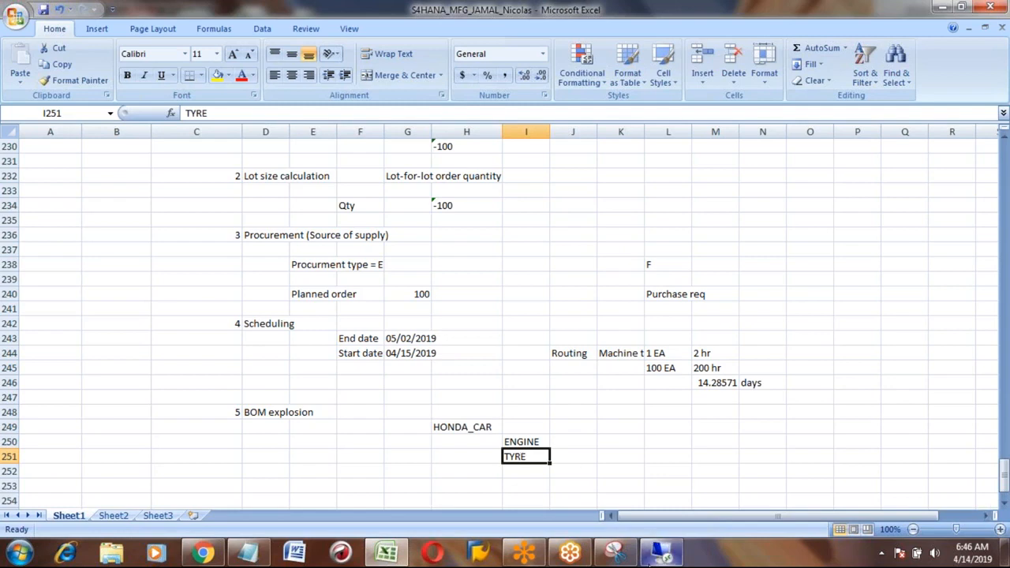
Switch to the SAP remote desktop session and display the stock/requirements list for material HONDA_TYRE
{"action": "left_click", "coordinate": [662, 551]}
{"action": "left_click", "coordinate": [168, 129]}
{"action": "key", "text": "BackSpace"}
{"action": "key", "text": "BackSpace"}
{"action": "key", "text": "BackSpace"}
{"action": "type", "text": "car"}
{"action": "key", "text": "Return"}
{"action": "key", "text": "BackSpace"}
{"action": "key", "text": "BackSpace"}
{"action": "key", "text": "BackSpace"}
{"action": "type", "text": "tyre"}
{"action": "key", "text": "Return"}
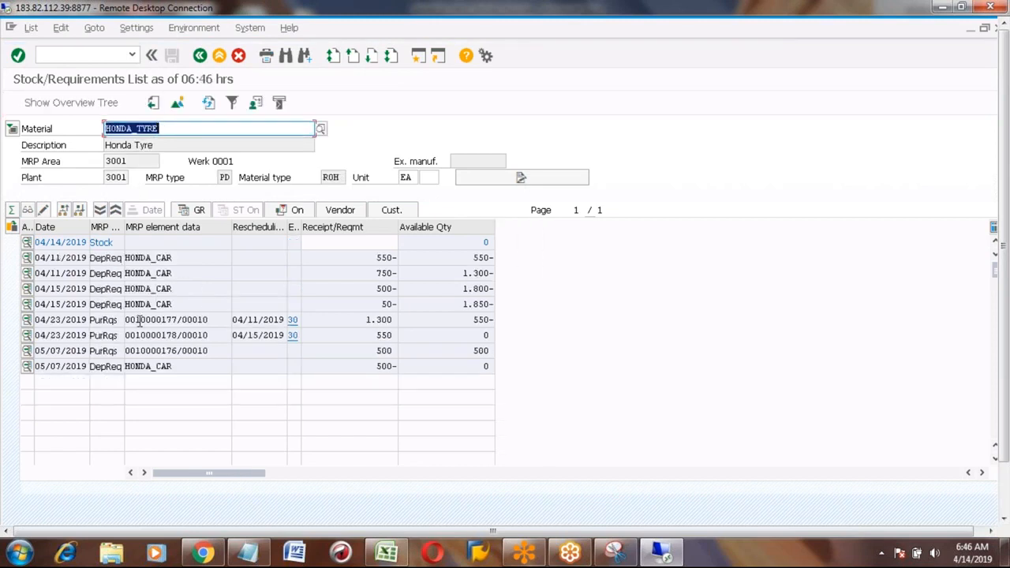
Examine the purchase requisition rows dated 04/23/2019 and 05/07/2019 in the HONDA_TYRE list
{"action": "left_click", "coordinate": [103, 320]}
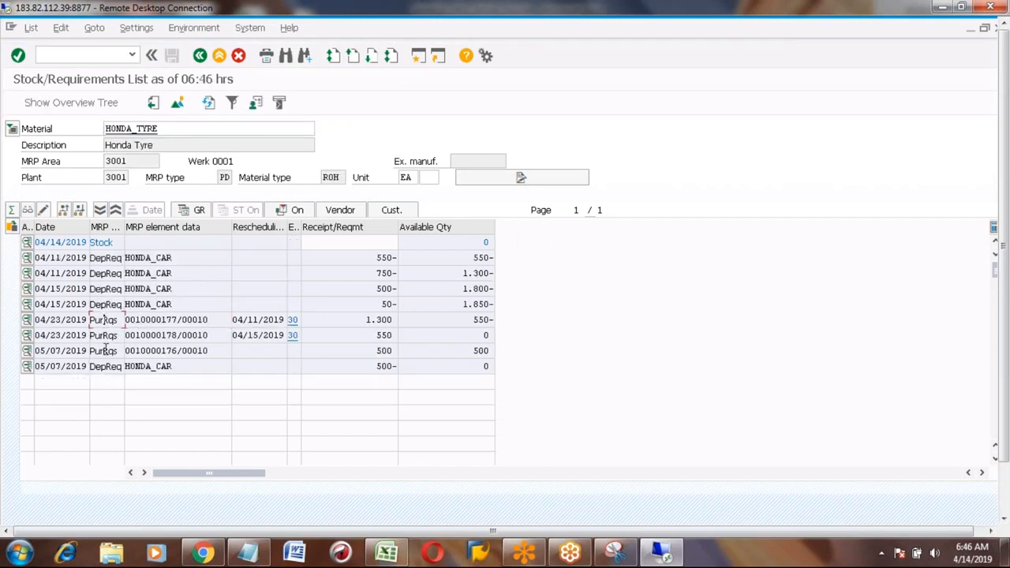
{"action": "left_click", "coordinate": [105, 350]}
{"action": "left_click", "coordinate": [150, 320]}
Display the stock/requirements list for HONDA_CAR and examine its first planned order dated 04/17/2019
{"action": "left_click", "coordinate": [169, 130]}
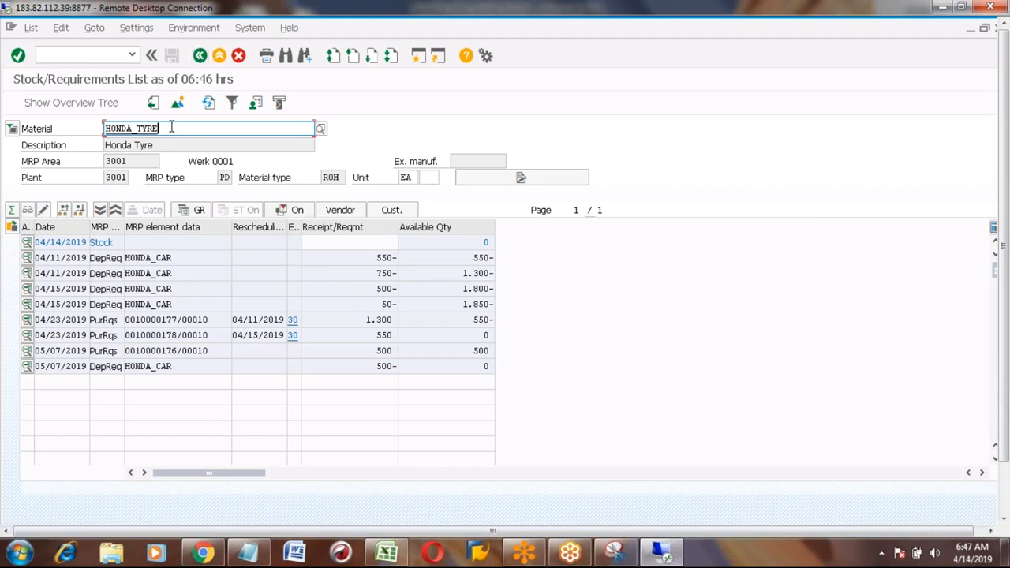
{"action": "key", "text": "BackSpace"}
{"action": "key", "text": "BackSpace"}
{"action": "key", "text": "BackSpace"}
{"action": "key", "text": "BackSpace"}
{"action": "type", "text": "car"}
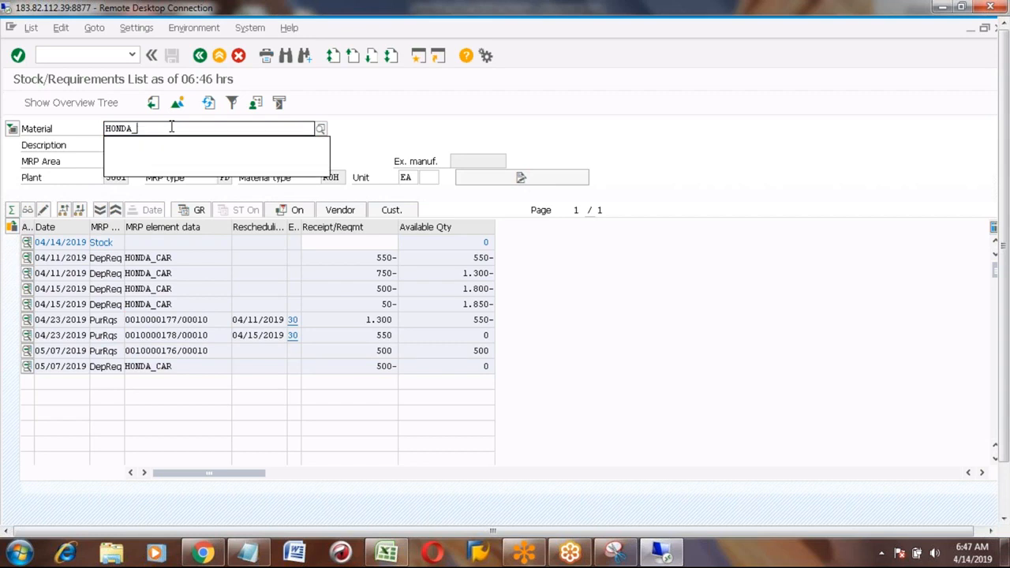
{"action": "key", "text": "Return"}
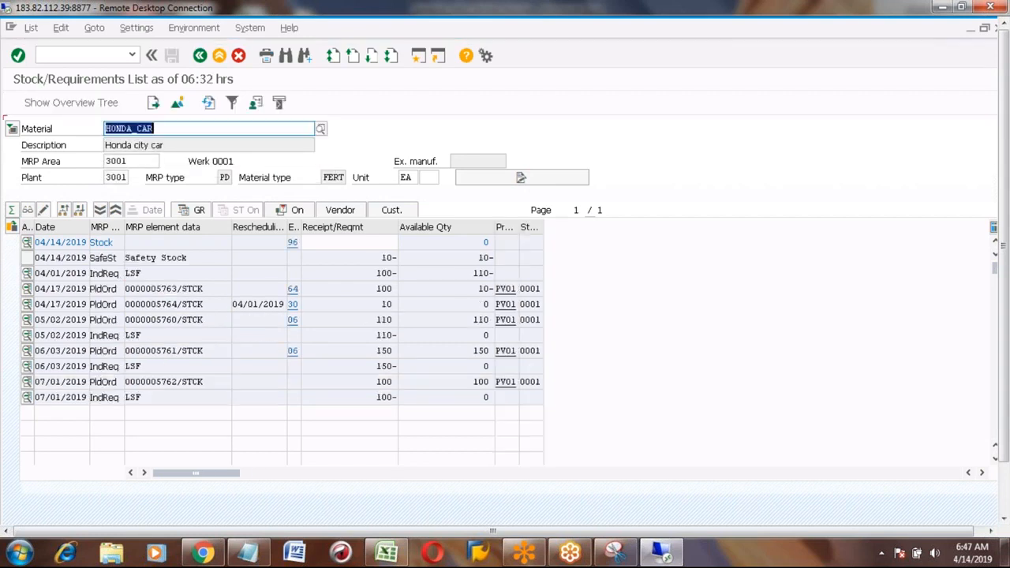
{"action": "left_click", "coordinate": [101, 288]}
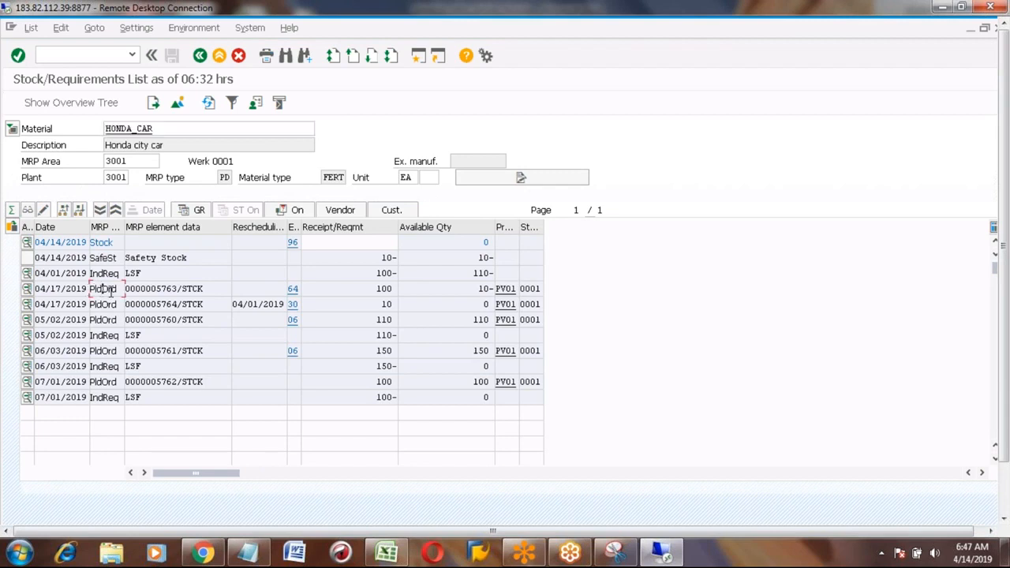
{"action": "key", "text": "shift+Left"}
{"action": "key", "text": "shift+Left"}
{"action": "key", "text": "shift+Left"}
{"action": "key", "text": "shift+Left"}
{"action": "key", "text": "shift+Left"}
{"action": "key", "text": "shift+Left"}
Display the stock/requirements list for HONDA_TYRE again and examine its first purchase requisition
{"action": "left_click", "coordinate": [197, 128]}
{"action": "key", "text": "BackSpace"}
{"action": "key", "text": "BackSpace"}
{"action": "key", "text": "BackSpace"}
{"action": "type", "text": "car"}
{"action": "key", "text": "Return"}
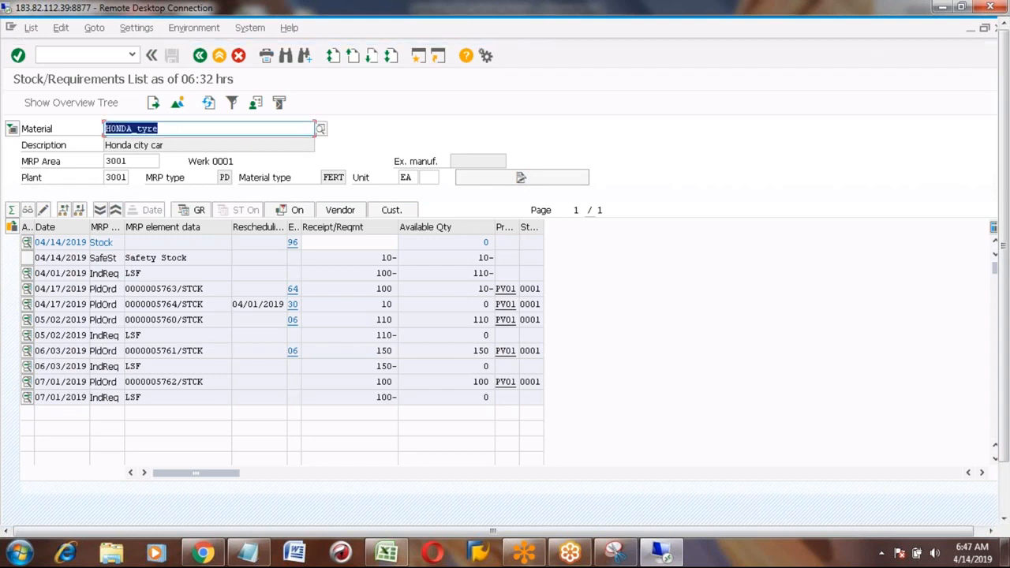
{"action": "left_click", "coordinate": [159, 128]}
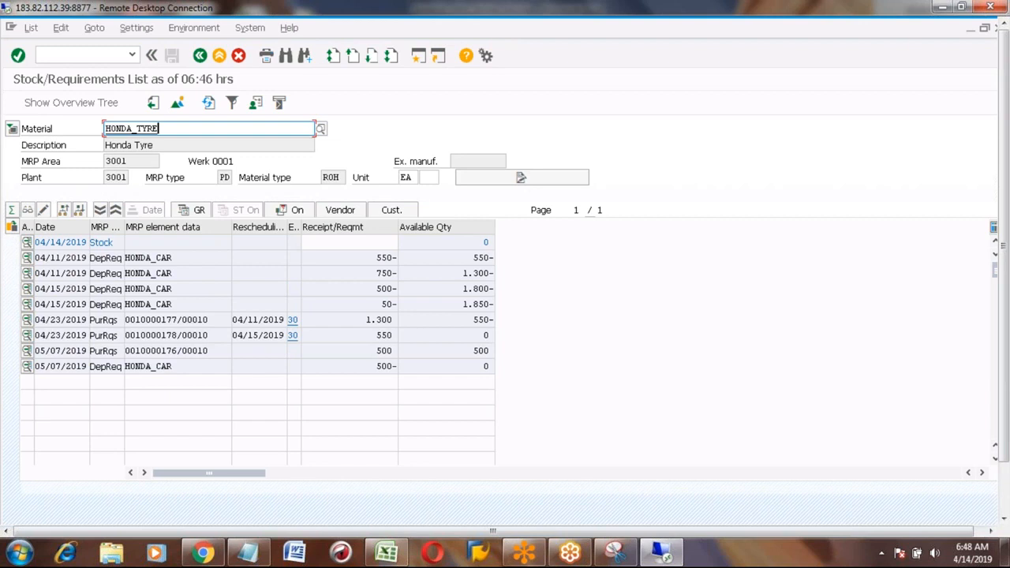
{"action": "left_click", "coordinate": [172, 319]}
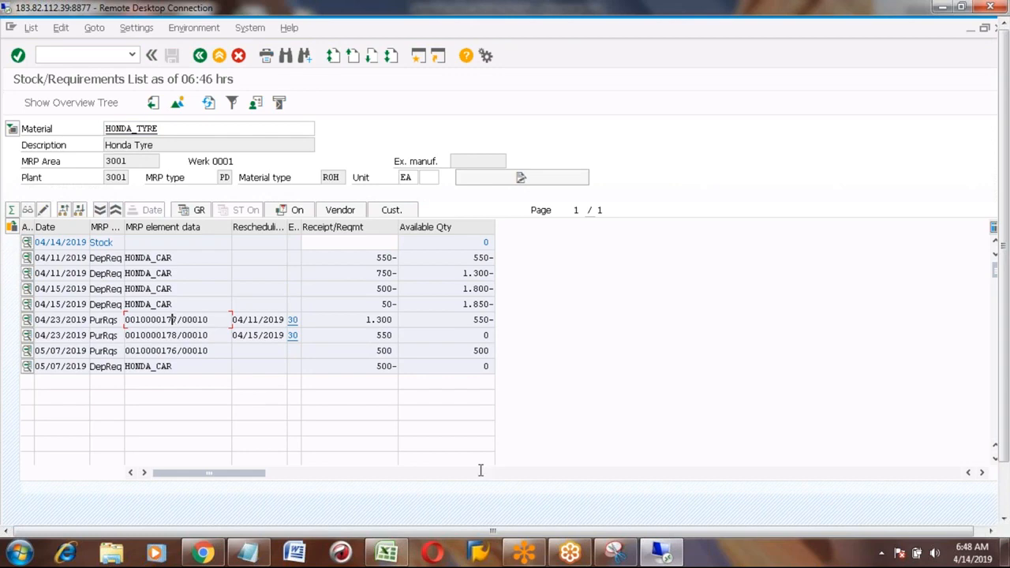
Switch back to the Excel notes and review the BOM explosion step with HONDA_CAR, ENGINE and TYRE
{"action": "left_click", "coordinate": [663, 555]}
{"action": "left_click", "coordinate": [266, 412]}
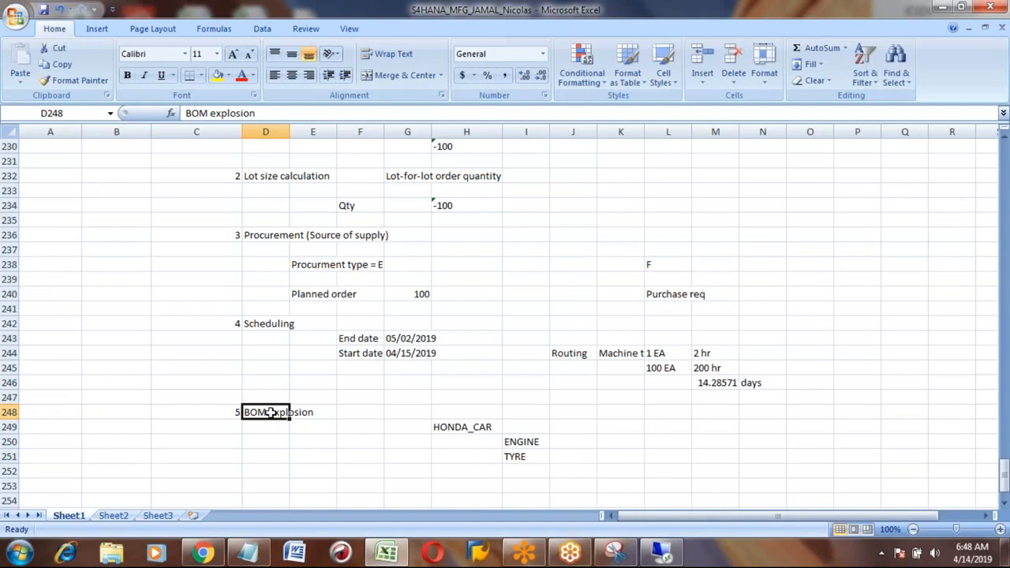
{"action": "left_click", "coordinate": [527, 442]}
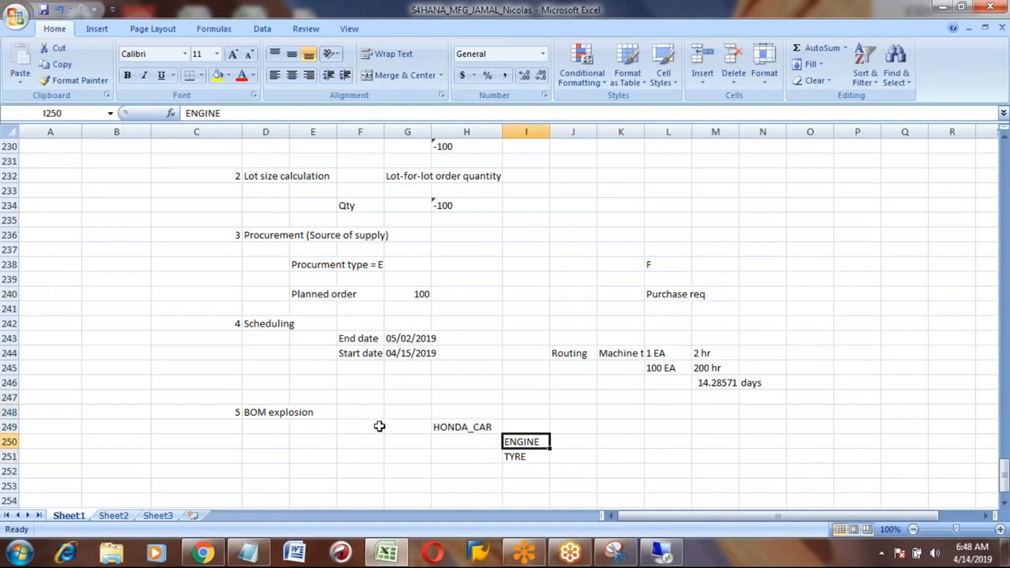
{"action": "left_click", "coordinate": [459, 429]}
{"action": "left_click", "coordinate": [518, 446]}
{"action": "key", "text": "Down"}
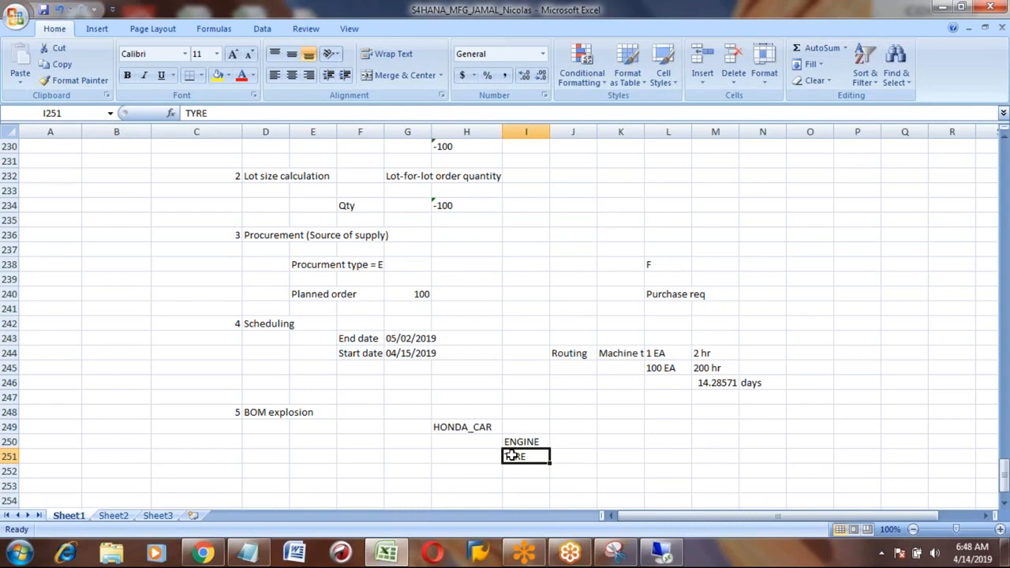
Review the MRP run steps from Lot size calculation in row 232 up to Net requirement calculation in D222
{"action": "left_click", "coordinate": [218, 172]}
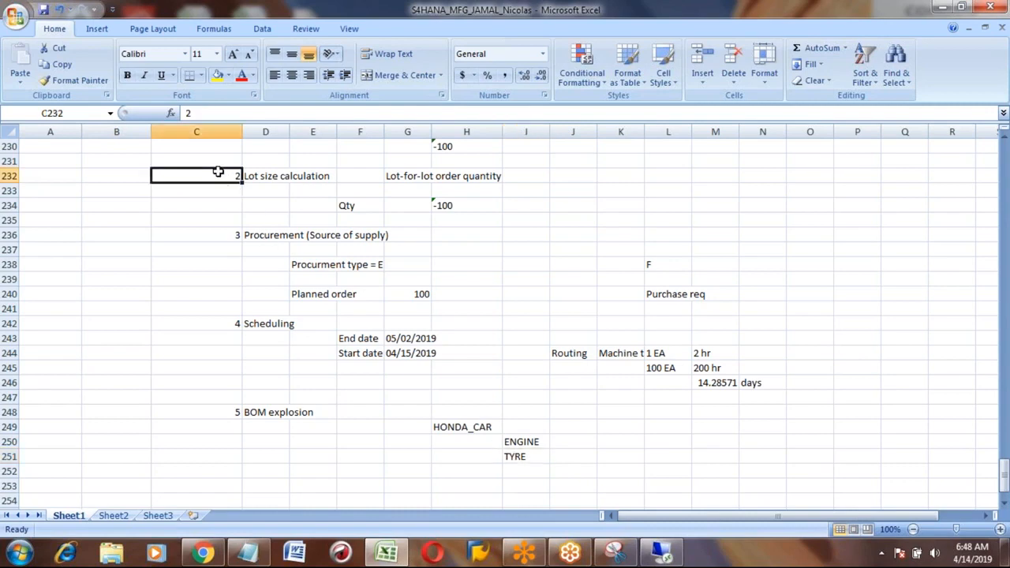
{"action": "key", "text": "Up"}
{"action": "key", "text": "Up"}
{"action": "key", "text": "Up"}
{"action": "key", "text": "Up"}
{"action": "key", "text": "Up"}
{"action": "key", "text": "Up"}
{"action": "key", "text": "Up"}
{"action": "key", "text": "Up"}
{"action": "key", "text": "Up"}
{"action": "key", "text": "Up"}
{"action": "key", "text": "Up"}
{"action": "key", "text": "Up"}
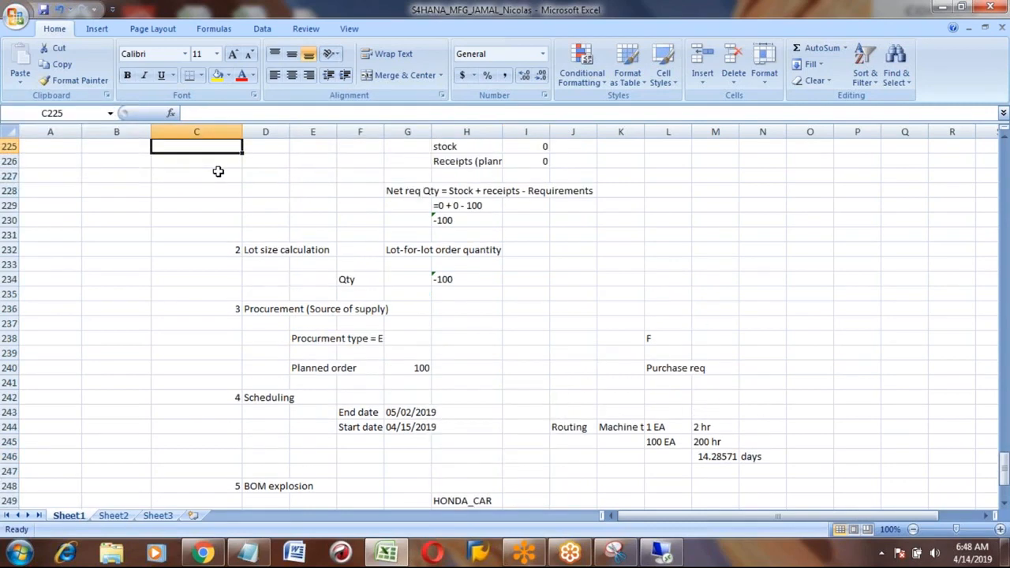
{"action": "left_click", "coordinate": [265, 175]}
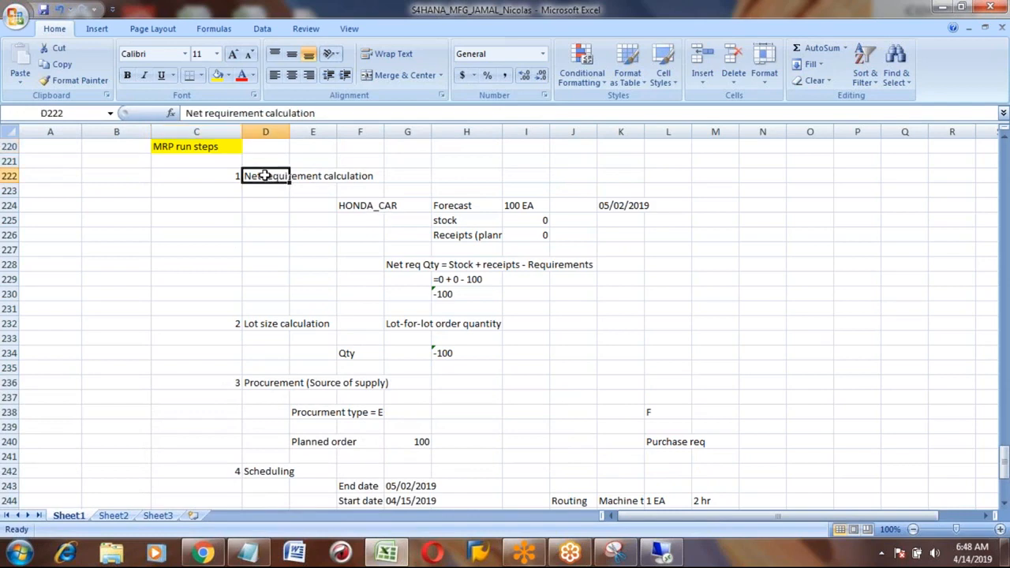
{"action": "mouse_move", "coordinate": [265, 175]}
{"action": "left_mouse_down"}
{"action": "mouse_move", "coordinate": [265, 501]}
{"action": "mouse_move", "coordinate": [266, 174]}
{"action": "left_mouse_up"}
Review the steps from the procurement type in E238 through Scheduling down to the BOM explosion entries in row 251
{"action": "left_click", "coordinate": [307, 350]}
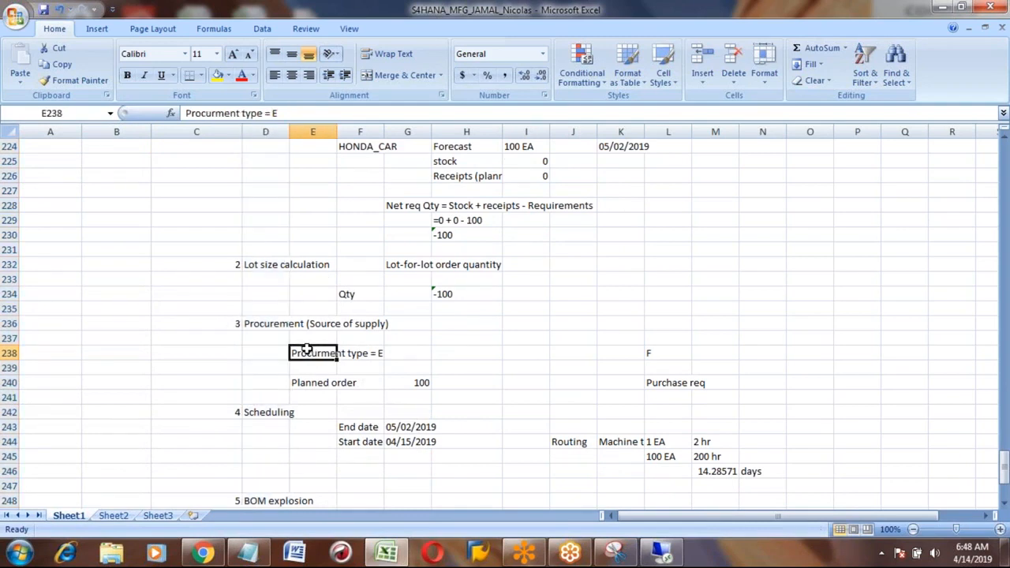
{"action": "key", "text": "Down"}
{"action": "key", "text": "Down"}
{"action": "key", "text": "Down"}
{"action": "key", "text": "Down"}
{"action": "key", "text": "Down"}
{"action": "key", "text": "Down"}
{"action": "key", "text": "Down"}
{"action": "key", "text": "Down"}
{"action": "key", "text": "Down"}
{"action": "key", "text": "Down"}
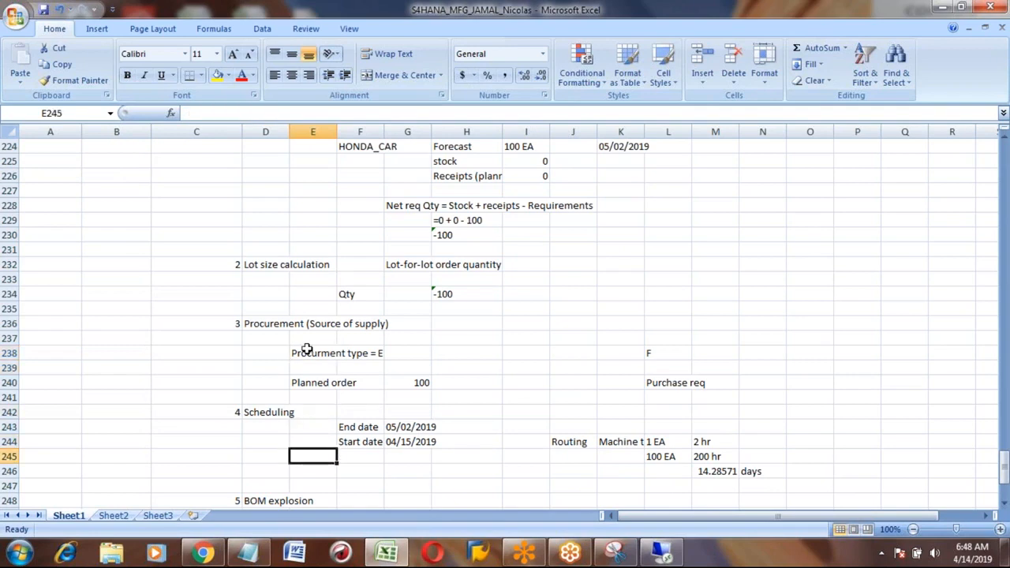
{"action": "key", "text": "Down"}
{"action": "key", "text": "Down"}
{"action": "key", "text": "Down"}
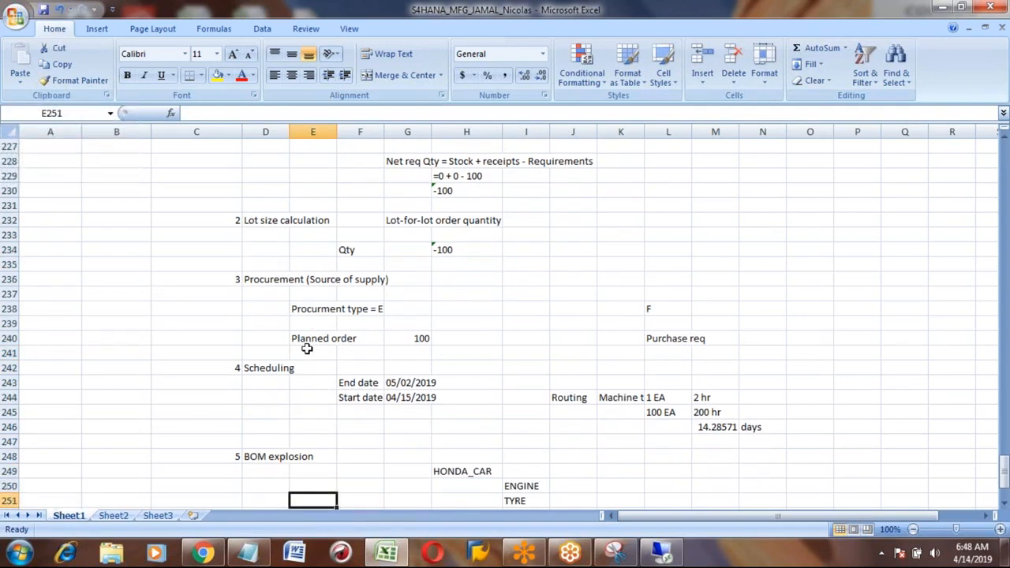
Delete the ENGINE entry in I250 from the BOM explosion notes and review the HONDA_CAR and TYRE entries
{"action": "left_click", "coordinate": [248, 456]}
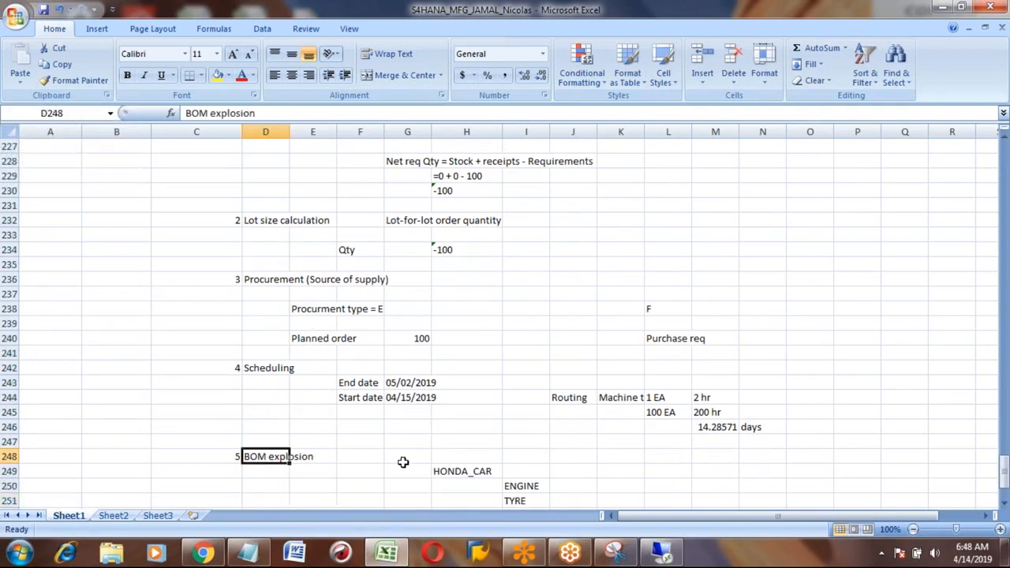
{"action": "left_click", "coordinate": [515, 484]}
{"action": "left_click_drag", "start_coordinate": [515, 485], "coordinate": [516, 484]}
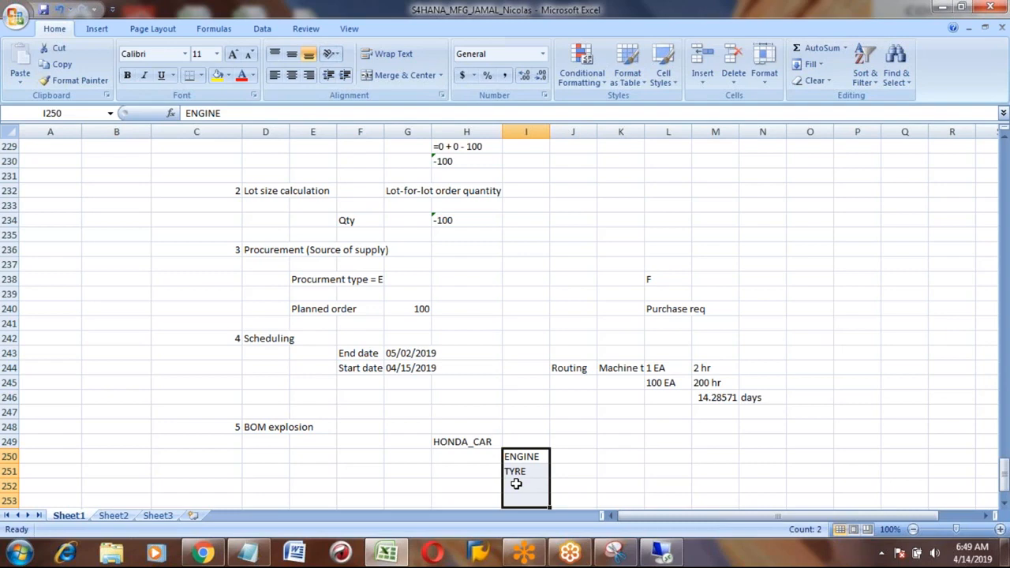
{"action": "left_click", "coordinate": [521, 457]}
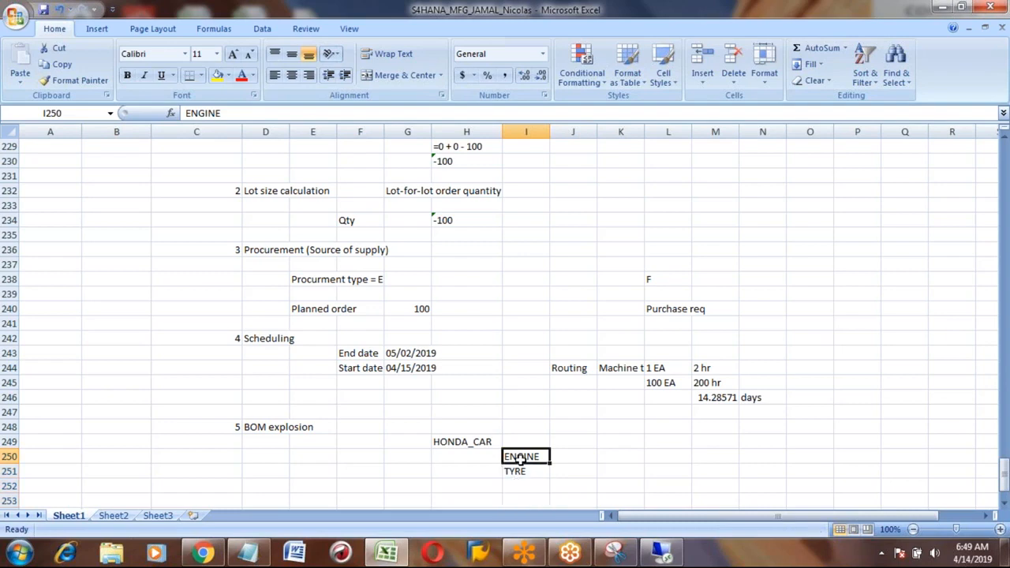
{"action": "key", "text": "Delete"}
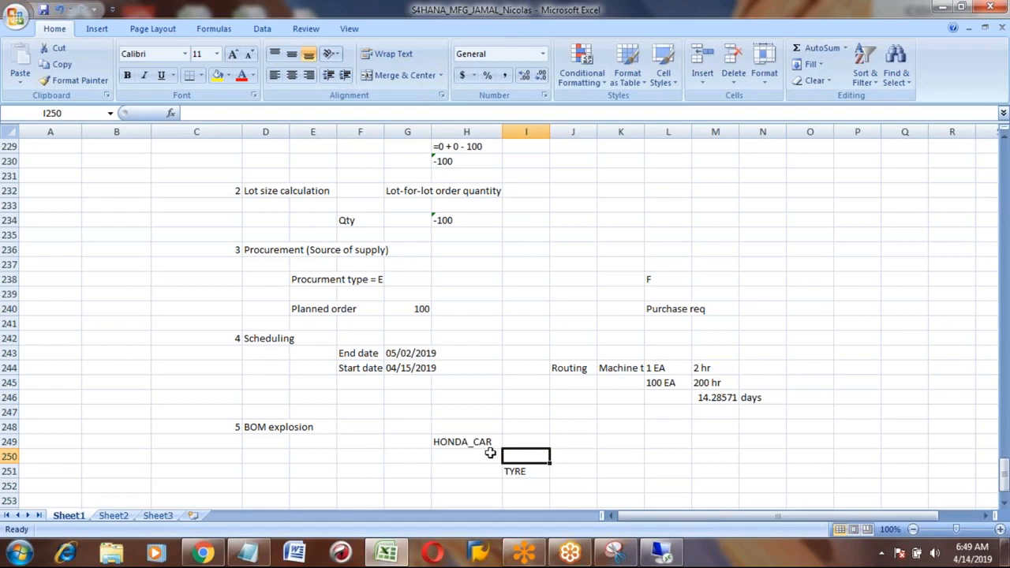
{"action": "left_click", "coordinate": [456, 443]}
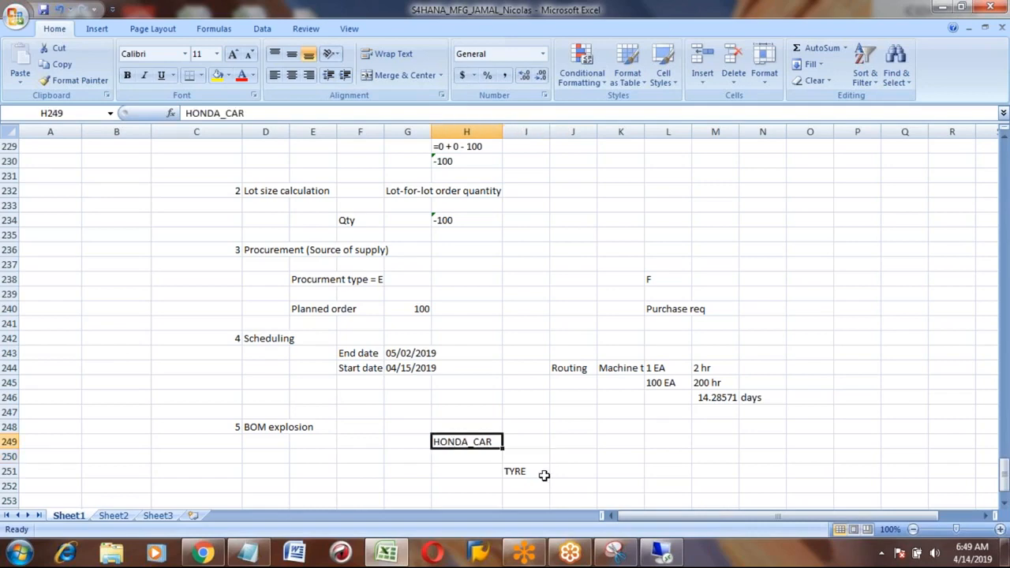
{"action": "left_click", "coordinate": [519, 473]}
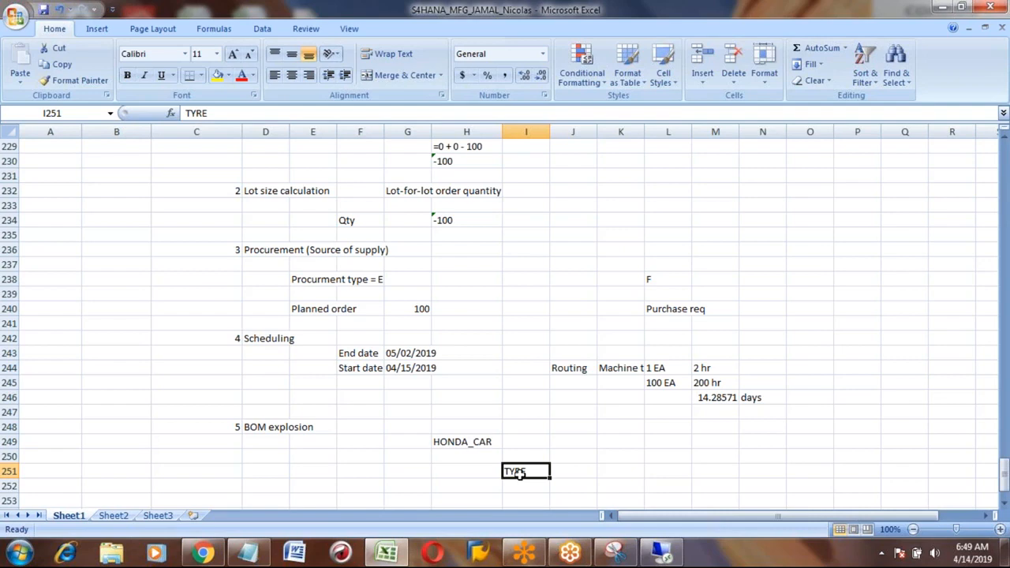
{"action": "left_click", "coordinate": [465, 436]}
{"action": "left_click", "coordinate": [515, 471]}
Switch to the SAP remote session, bring up the MRP Live result and return to its selection screen to examine the planning parameters
{"action": "left_click", "coordinate": [663, 552]}
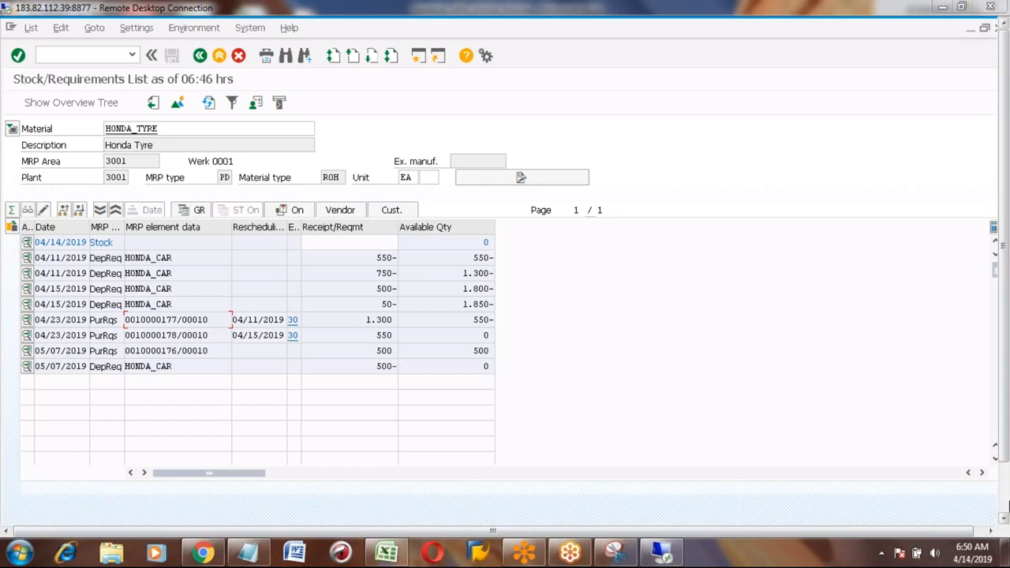
{"action": "left_click", "coordinate": [1005, 509]}
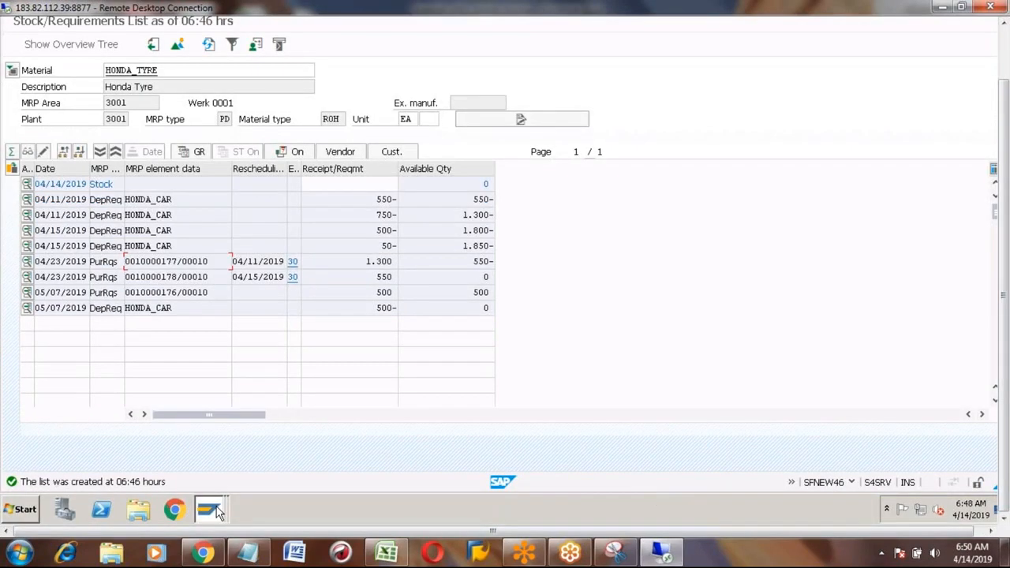
{"action": "mouse_move", "coordinate": [217, 512]}
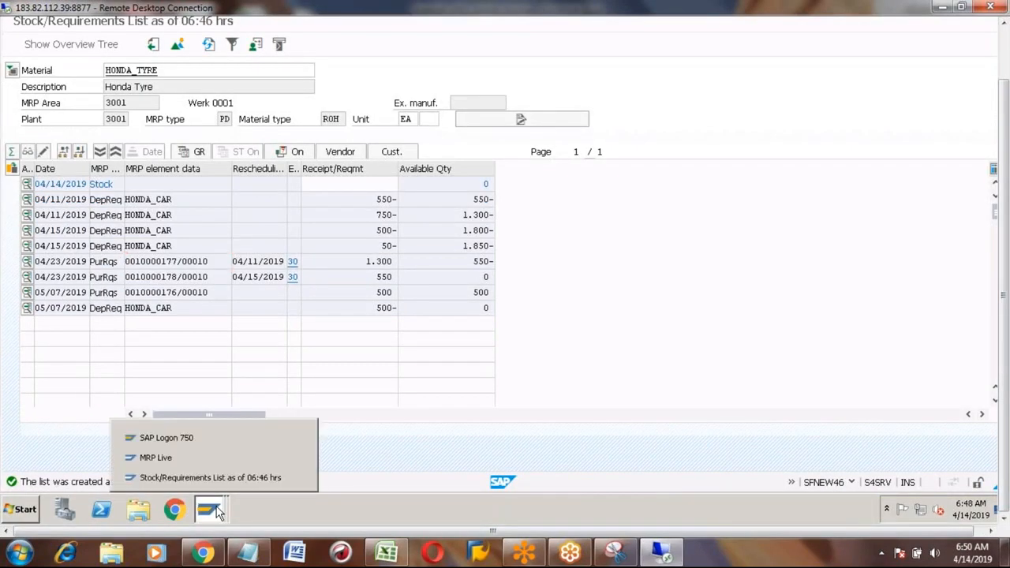
{"action": "left_click", "coordinate": [182, 458]}
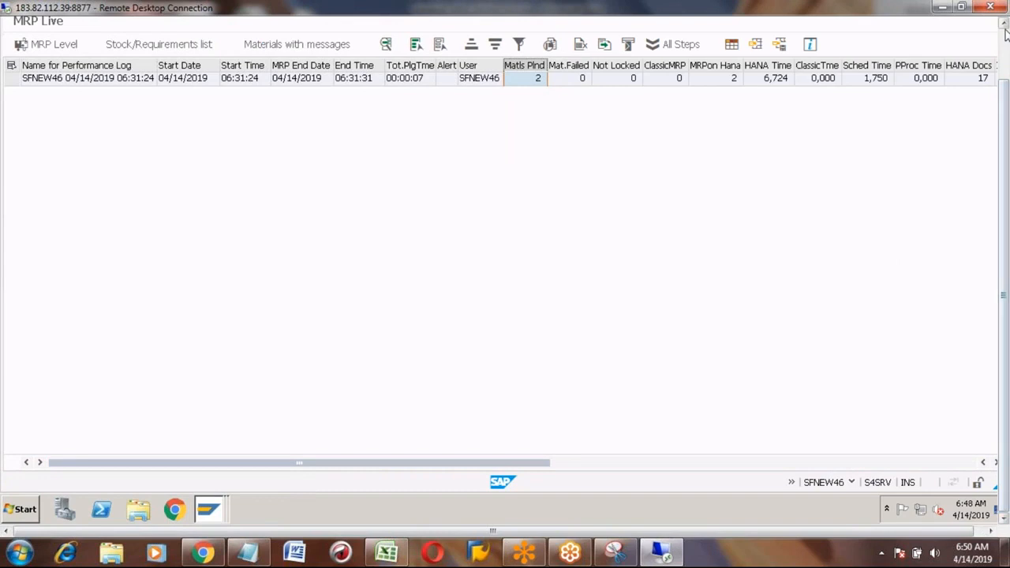
{"action": "left_click", "coordinate": [1005, 45]}
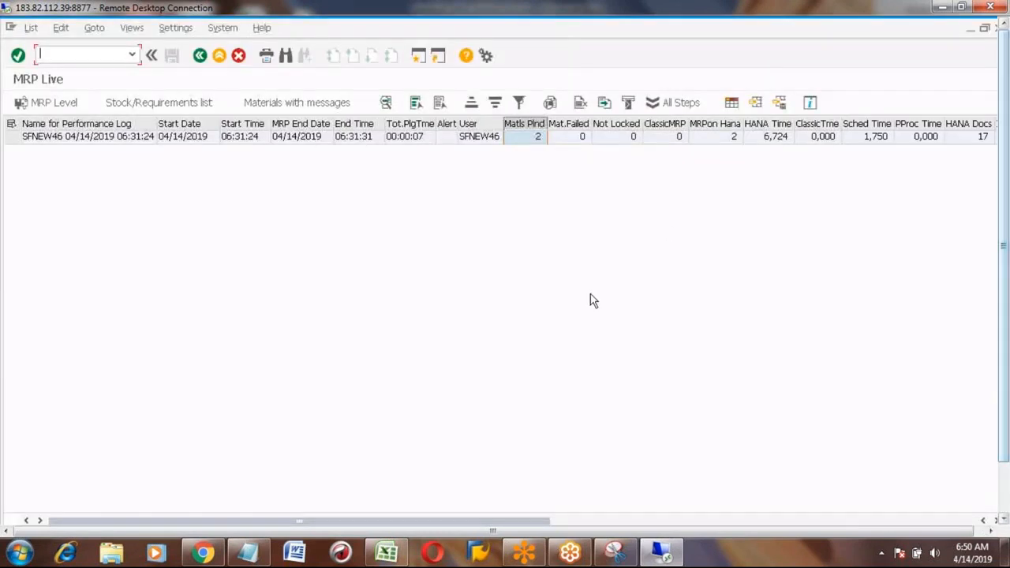
{"action": "left_click", "coordinate": [199, 55]}
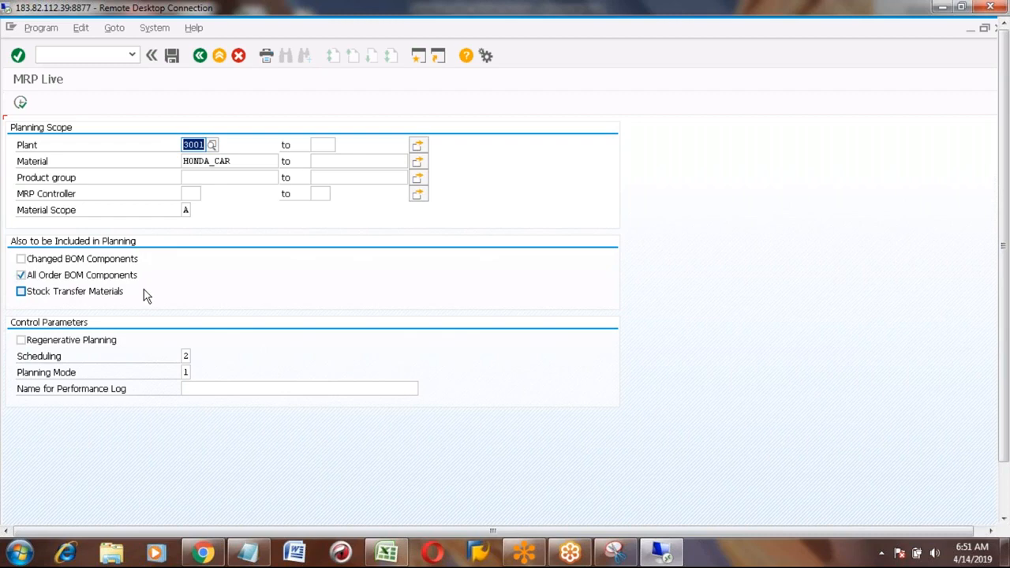
Switch back to the Excel notes and review the net requirement calculation up to the stock entry in H225
{"action": "left_click", "coordinate": [386, 555]}
{"action": "left_click", "coordinate": [466, 218]}
{"action": "key", "text": "Up"}
{"action": "key", "text": "Up"}
{"action": "key", "text": "Up"}
{"action": "key", "text": "Up"}
{"action": "key", "text": "Up"}
{"action": "key", "text": "Up"}
{"action": "key", "text": "Up"}
{"action": "key", "text": "Up"}
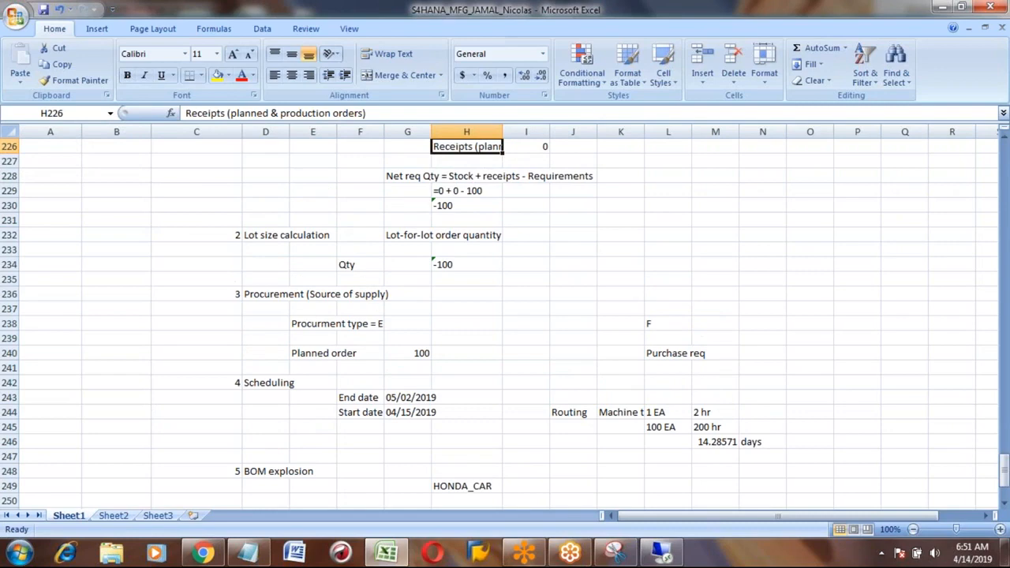
{"action": "key", "text": "Up"}
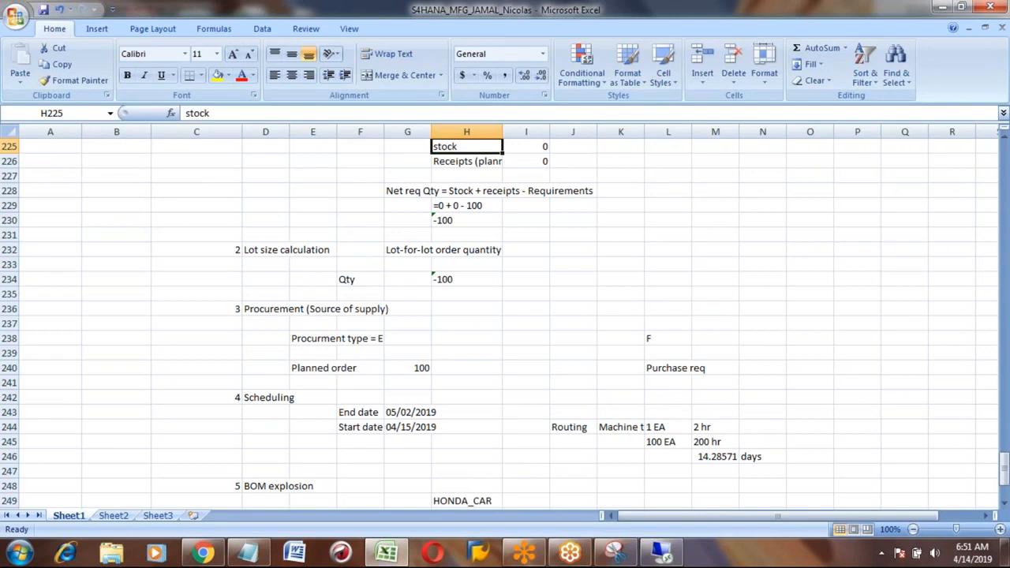
Review the notes from row 225 down to the planned order creation heading in B256 with transaction MD11
{"action": "key", "text": "Down"}
{"action": "key", "text": "Down"}
{"action": "key", "text": "Down"}
{"action": "key", "text": "Down"}
{"action": "key", "text": "Down"}
{"action": "key", "text": "Down"}
{"action": "key", "text": "Down"}
{"action": "key", "text": "Down"}
{"action": "key", "text": "Down"}
{"action": "key", "text": "Down"}
{"action": "key", "text": "Down"}
{"action": "key", "text": "Down"}
{"action": "key", "text": "Down"}
{"action": "key", "text": "Down"}
{"action": "key", "text": "Down"}
{"action": "key", "text": "Down"}
{"action": "key", "text": "Down"}
{"action": "key", "text": "Down"}
{"action": "key", "text": "Down"}
{"action": "key", "text": "Down"}
{"action": "key", "text": "Down"}
{"action": "key", "text": "Down"}
{"action": "key", "text": "Down"}
{"action": "key", "text": "Down"}
{"action": "key", "text": "Down"}
{"action": "key", "text": "Down"}
{"action": "key", "text": "Down"}
{"action": "key", "text": "Down"}
{"action": "key", "text": "Down"}
{"action": "key", "text": "Down"}
{"action": "key", "text": "Down"}
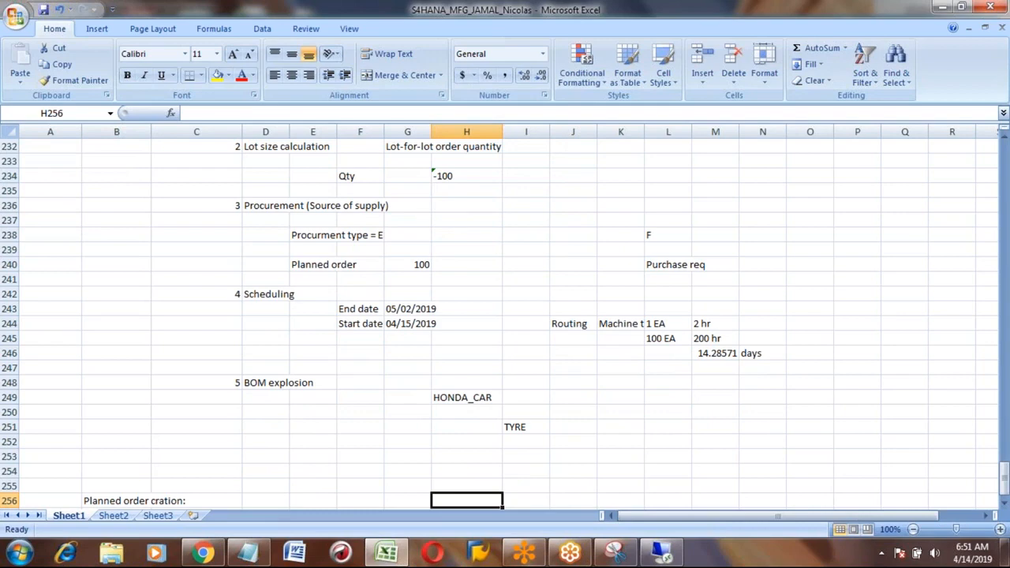
{"action": "key", "text": "Down"}
{"action": "key", "text": "Down"}
{"action": "key", "text": "Down"}
{"action": "key", "text": "Down"}
{"action": "key", "text": "Down"}
{"action": "key", "text": "Down"}
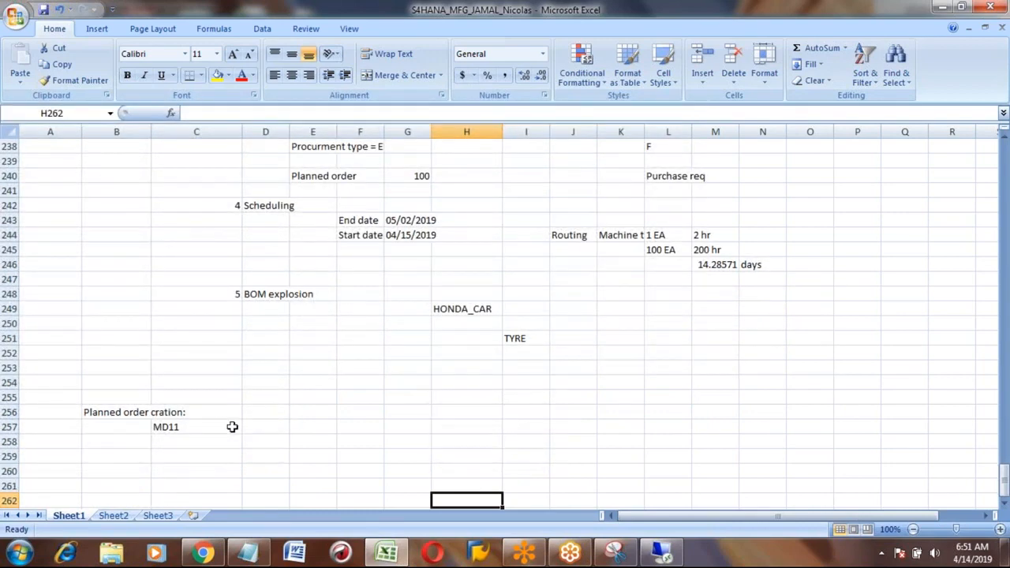
{"action": "left_click", "coordinate": [212, 418]}
{"action": "key", "text": "Left"}
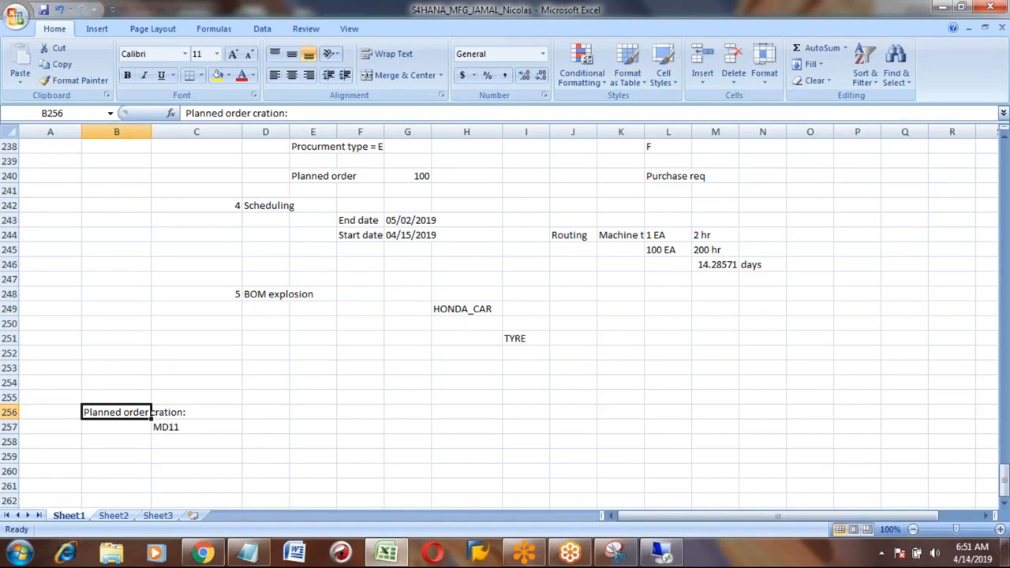
Go back to the beginning of Sheet1 and review the Make To Stock process steps from MRP run through Release Production order
{"action": "key", "text": "Up"}
{"action": "key", "text": "Up"}
{"action": "key", "text": "Up"}
{"action": "key", "text": "Up"}
{"action": "key", "text": "Up"}
{"action": "key", "text": "Up"}
{"action": "key", "text": "Up"}
{"action": "key", "text": "Up"}
{"action": "key", "text": "Up"}
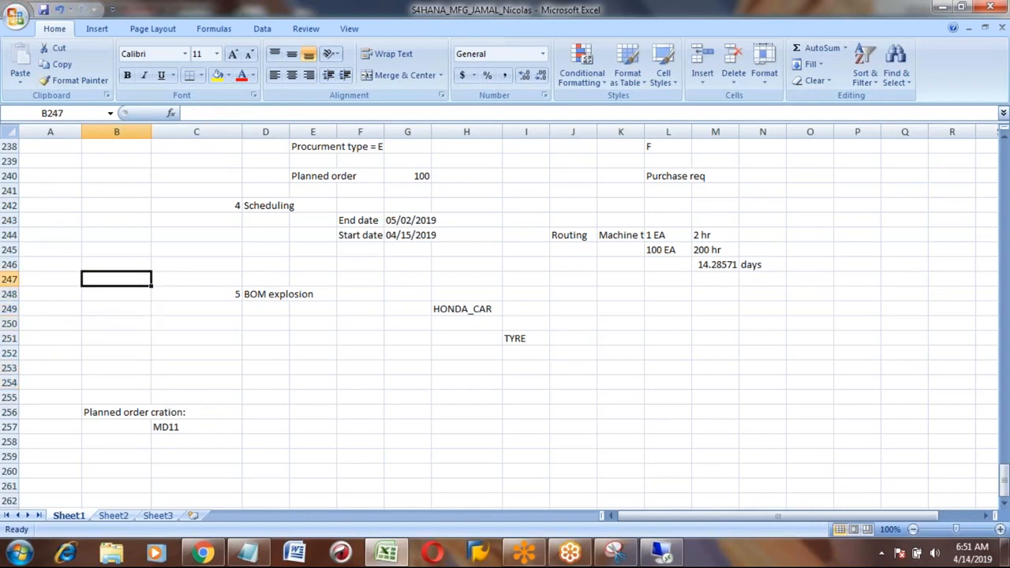
{"action": "key", "text": "Page_Up"}
{"action": "key", "text": "Page_Up"}
{"action": "key", "text": "Page_Up"}
{"action": "key", "text": "Page_Up"}
{"action": "key", "text": "Page_Up"}
{"action": "key", "text": "Page_Up"}
{"action": "key", "text": "Page_Up"}
{"action": "key", "text": "Page_Up"}
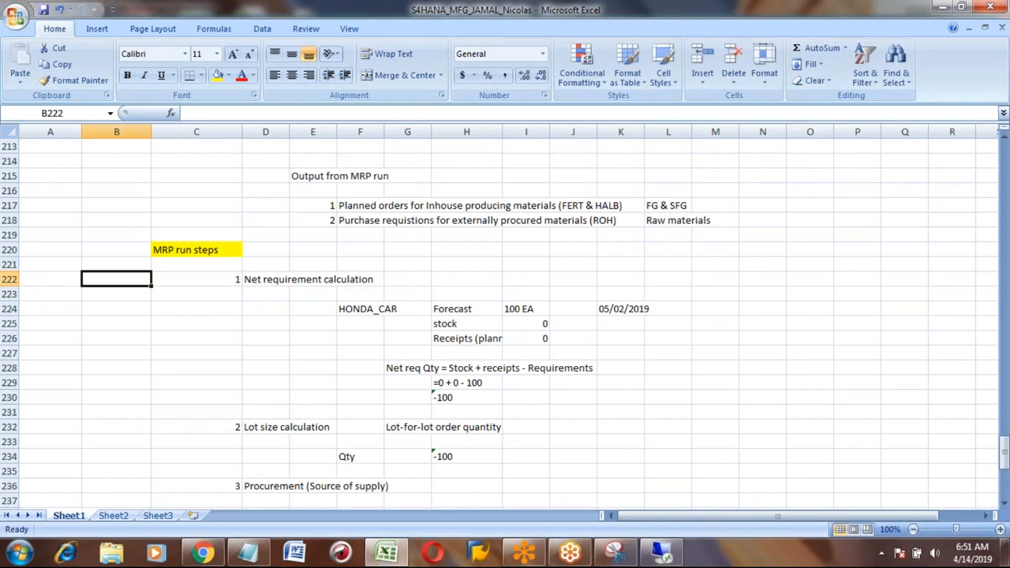
{"action": "key", "text": "Page_Up"}
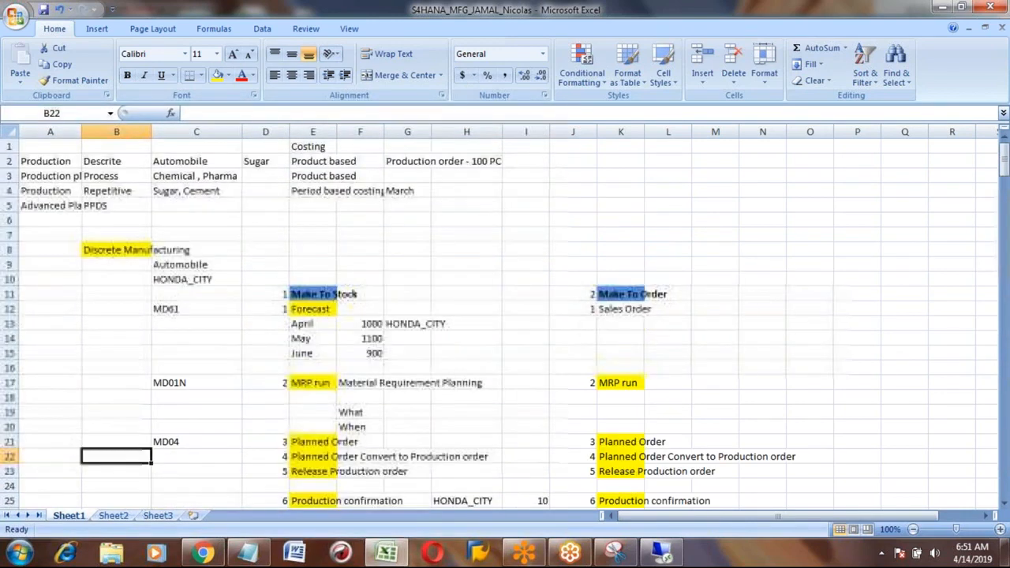
{"action": "left_click", "coordinate": [320, 385]}
{"action": "left_click", "coordinate": [308, 441]}
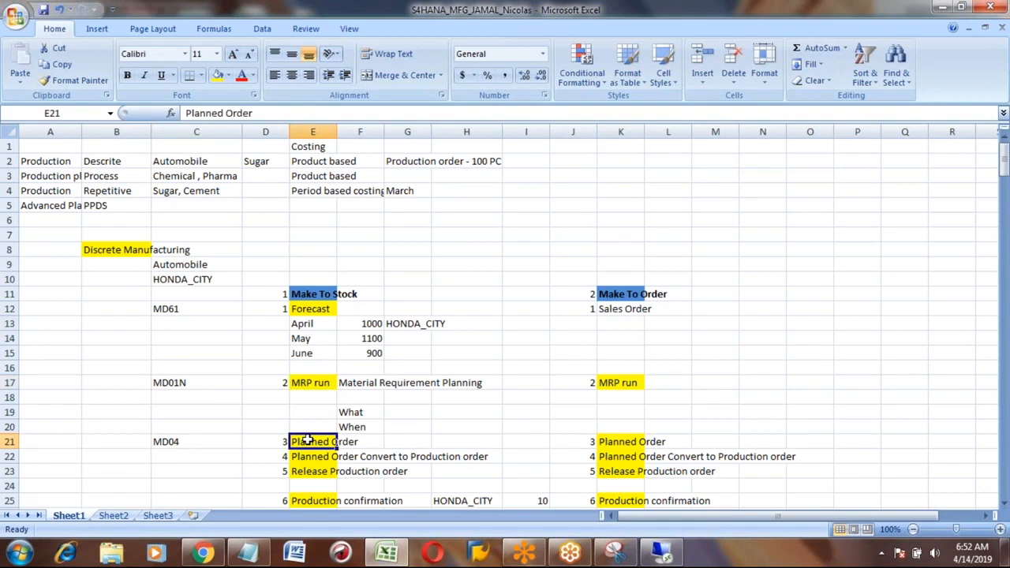
{"action": "key", "text": "Left"}
{"action": "key", "text": "Left"}
{"action": "key", "text": "Right"}
{"action": "key", "text": "Right"}
{"action": "key", "text": "Down"}
{"action": "key", "text": "Down"}
{"action": "key", "text": "Down"}
{"action": "key", "text": "Down"}
{"action": "key", "text": "Down"}
{"action": "key", "text": "Down"}
{"action": "key", "text": "Down"}
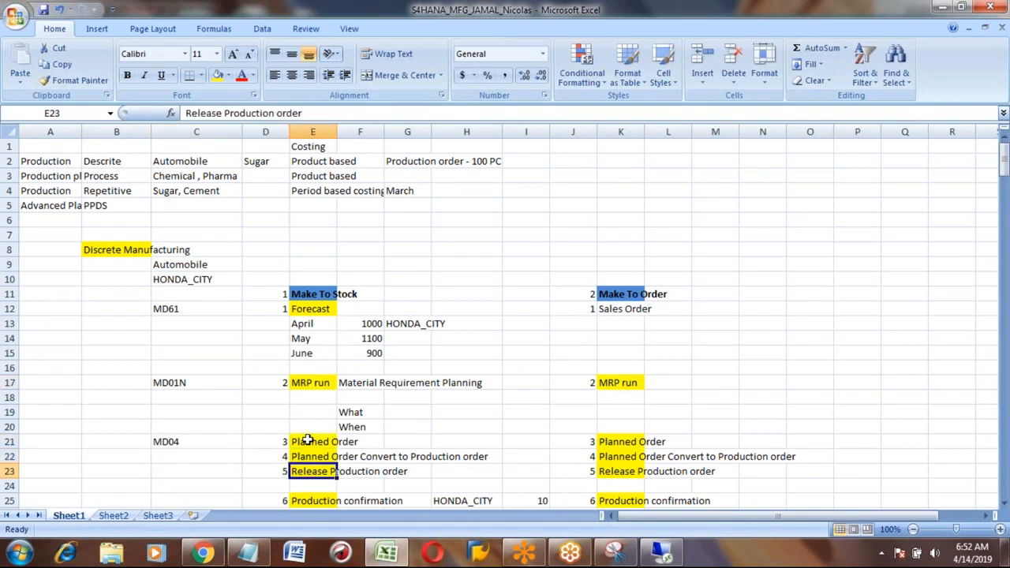
Copy the "Planned Order Convert to Production order" heading from E22 into B260 and number it 4 in A260
{"action": "left_click", "coordinate": [308, 440]}
{"action": "key", "text": "Up"}
{"action": "key", "text": "Up"}
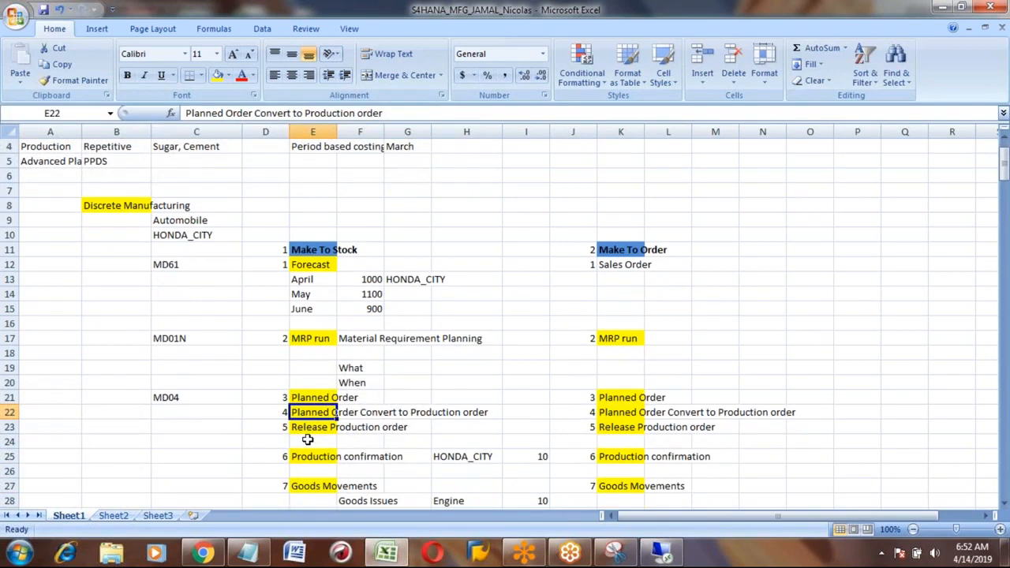
{"action": "key", "text": "ctrl+c"}
{"action": "key", "text": "Page_Down"}
{"action": "key", "text": "Page_Down"}
{"action": "key", "text": "Page_Down"}
{"action": "key", "text": "Page_Down"}
{"action": "key", "text": "Page_Down"}
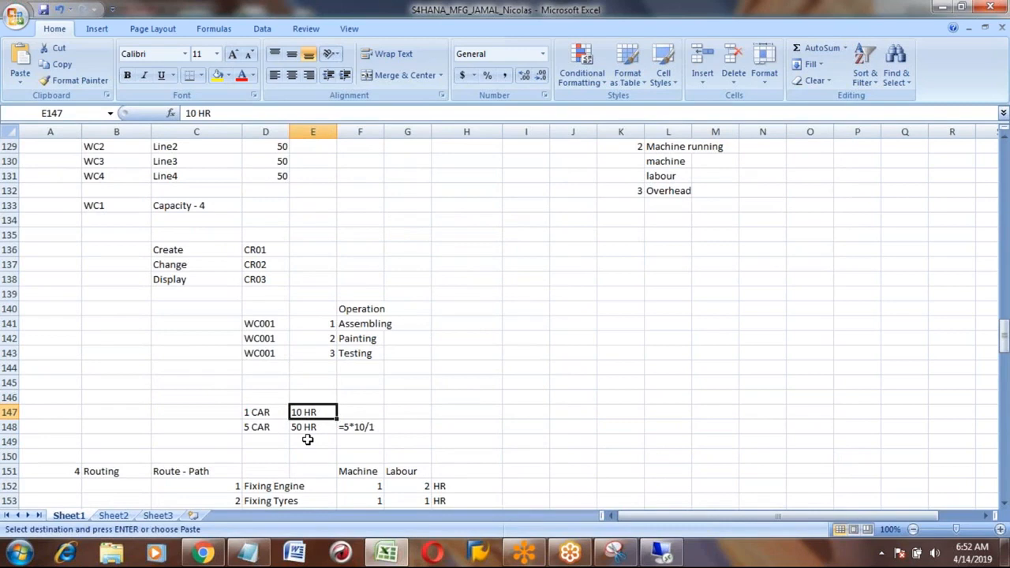
{"action": "key", "text": "Page_Down"}
{"action": "key", "text": "Page_Down"}
{"action": "key", "text": "Page_Down"}
{"action": "key", "text": "Page_Down"}
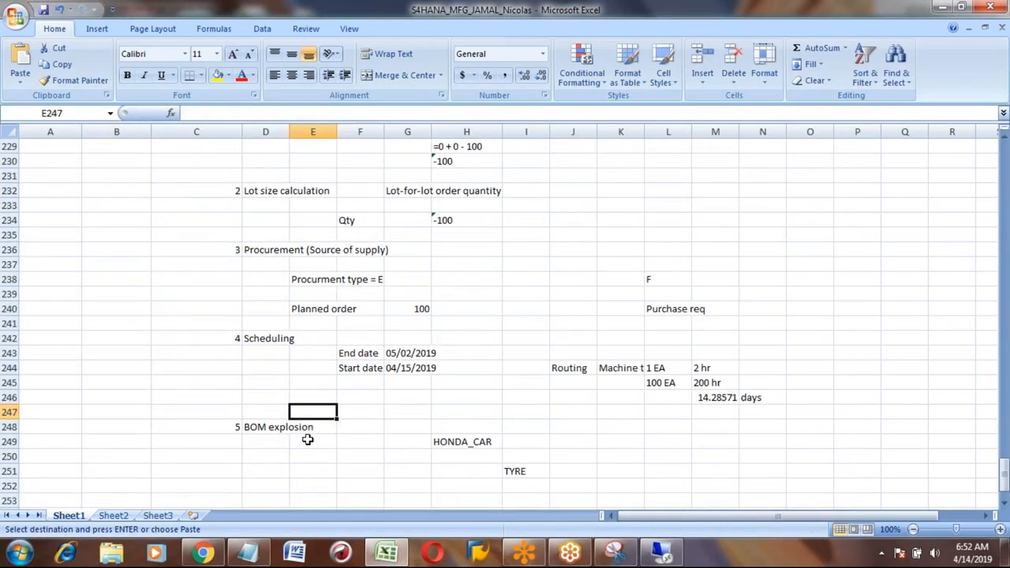
{"action": "key", "text": "Page_Down"}
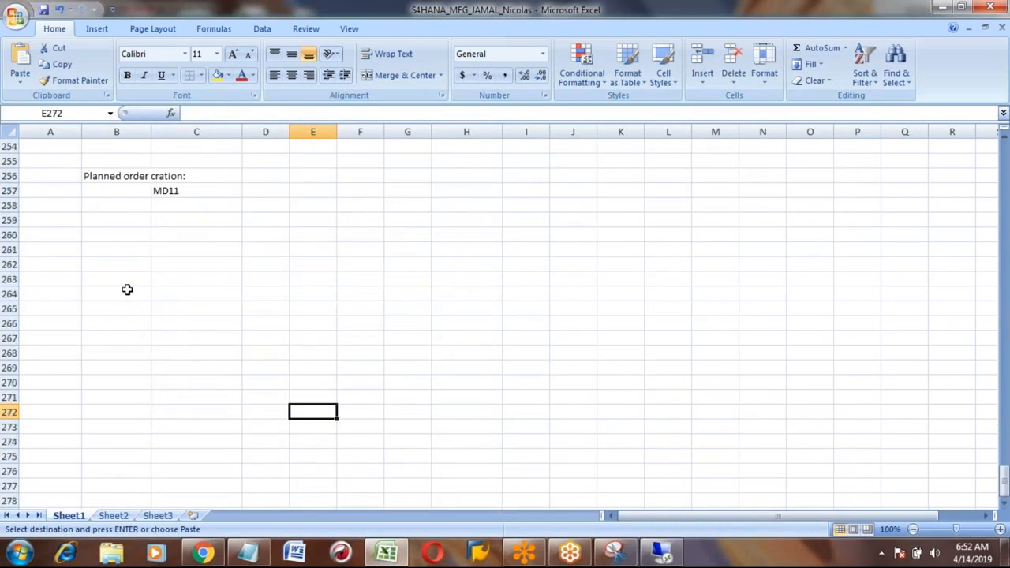
{"action": "left_click", "coordinate": [131, 235]}
{"action": "key", "text": "ctrl+v"}
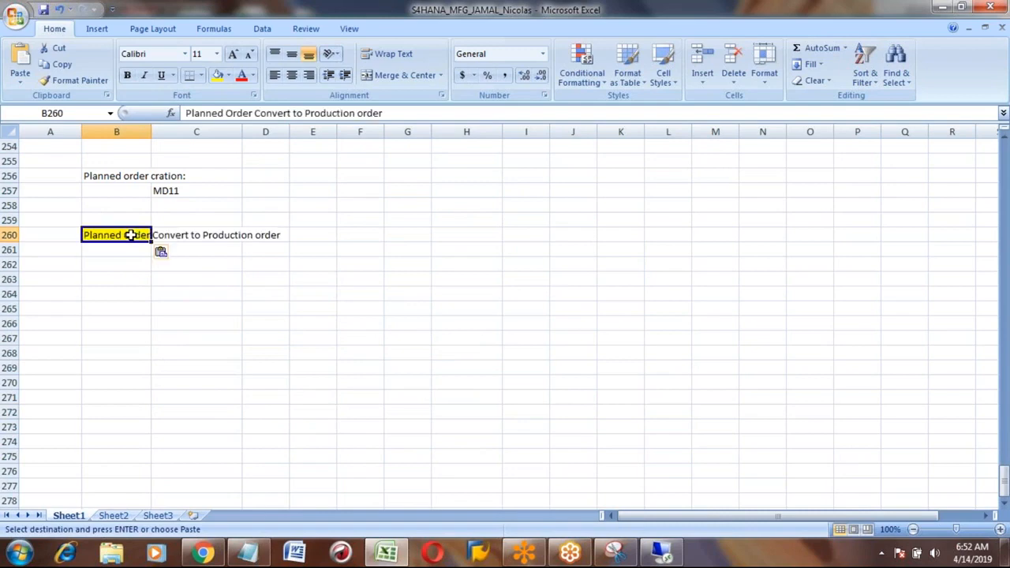
{"action": "key", "text": "Left"}
{"action": "type", "text": "4"}
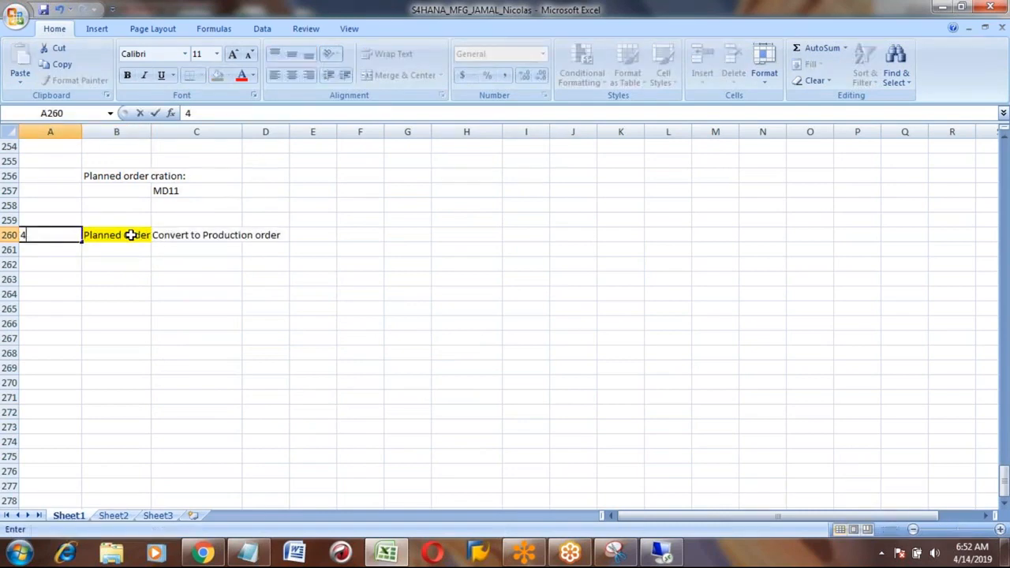
{"action": "key", "text": "Tab"}
Review the notes above row 260, from BOM explosion up past the MRP run output, and return below the planned order conversion heading
{"action": "key", "text": "Up"}
{"action": "key", "text": "Up"}
{"action": "key", "text": "Up"}
{"action": "key", "text": "Up"}
{"action": "key", "text": "Up"}
{"action": "key", "text": "Up"}
{"action": "key", "text": "Up"}
{"action": "key", "text": "Up"}
{"action": "key", "text": "Up"}
{"action": "key", "text": "Up"}
{"action": "key", "text": "Up"}
{"action": "key", "text": "Up"}
{"action": "key", "text": "Up"}
{"action": "key", "text": "Up"}
{"action": "key", "text": "Up"}
{"action": "key", "text": "Up"}
{"action": "key", "text": "Up"}
{"action": "key", "text": "Up"}
{"action": "key", "text": "Up"}
{"action": "key", "text": "Up"}
{"action": "key", "text": "Up"}
{"action": "key", "text": "Up"}
{"action": "key", "text": "Up"}
{"action": "key", "text": "Up"}
{"action": "key", "text": "Up"}
{"action": "key", "text": "Up"}
{"action": "key", "text": "Up"}
{"action": "key", "text": "Up"}
{"action": "key", "text": "Up"}
{"action": "key", "text": "Up"}
{"action": "key", "text": "Up"}
{"action": "key", "text": "Up"}
{"action": "key", "text": "Up"}
{"action": "key", "text": "Up"}
{"action": "key", "text": "Up"}
{"action": "key", "text": "Up"}
{"action": "key", "text": "Up"}
{"action": "key", "text": "Up"}
{"action": "key", "text": "Up"}
{"action": "key", "text": "Up"}
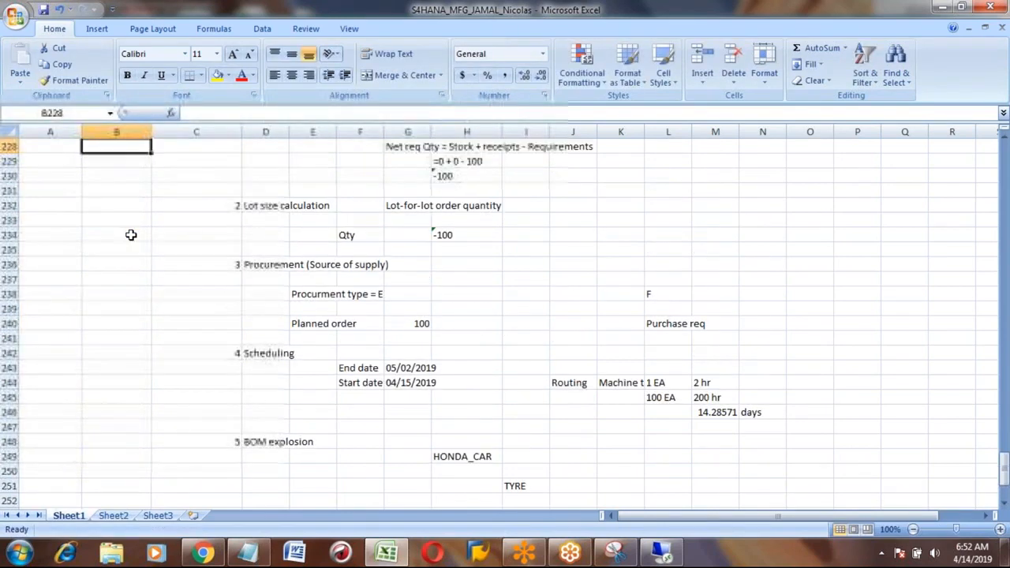
{"action": "key", "text": "Down"}
{"action": "key", "text": "Down"}
{"action": "key", "text": "Down"}
{"action": "key", "text": "Down"}
{"action": "key", "text": "Down"}
{"action": "key", "text": "Down"}
{"action": "key", "text": "Down"}
{"action": "key", "text": "Down"}
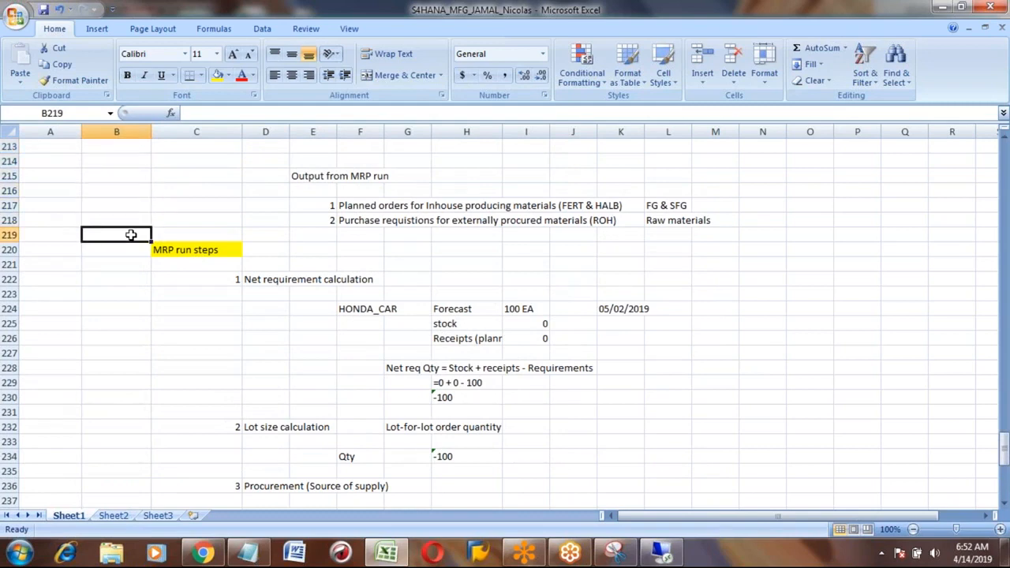
{"action": "key", "text": "Up"}
{"action": "key", "text": "Up"}
{"action": "key", "text": "Up"}
{"action": "key", "text": "Up"}
{"action": "key", "text": "Up"}
{"action": "key", "text": "Up"}
{"action": "key", "text": "Up"}
{"action": "key", "text": "Up"}
{"action": "key", "text": "Up"}
{"action": "key", "text": "Up"}
{"action": "key", "text": "Up"}
{"action": "key", "text": "Up"}
{"action": "key", "text": "Up"}
{"action": "key", "text": "Up"}
{"action": "key", "text": "Down"}
{"action": "key", "text": "Down"}
{"action": "key", "text": "Down"}
{"action": "key", "text": "Down"}
{"action": "key", "text": "Down"}
{"action": "key", "text": "Down"}
{"action": "key", "text": "Down"}
{"action": "key", "text": "Down"}
{"action": "key", "text": "Down"}
{"action": "key", "text": "Down"}
{"action": "key", "text": "Down"}
{"action": "key", "text": "Down"}
{"action": "key", "text": "Down"}
{"action": "key", "text": "Down"}
{"action": "key", "text": "Down"}
{"action": "key", "text": "Down"}
{"action": "key", "text": "Down"}
{"action": "key", "text": "Down"}
{"action": "key", "text": "Down"}
{"action": "key", "text": "Down"}
{"action": "key", "text": "Down"}
{"action": "key", "text": "Down"}
{"action": "key", "text": "Down"}
{"action": "key", "text": "Down"}
{"action": "key", "text": "Down"}
{"action": "key", "text": "Down"}
{"action": "key", "text": "Down"}
{"action": "key", "text": "Down"}
{"action": "key", "text": "Down"}
{"action": "key", "text": "Down"}
{"action": "key", "text": "Down"}
{"action": "key", "text": "Down"}
{"action": "key", "text": "Down"}
{"action": "key", "text": "Down"}
{"action": "key", "text": "Down"}
{"action": "key", "text": "Down"}
{"action": "key", "text": "Down"}
{"action": "key", "text": "Down"}
{"action": "key", "text": "Down"}
{"action": "key", "text": "Down"}
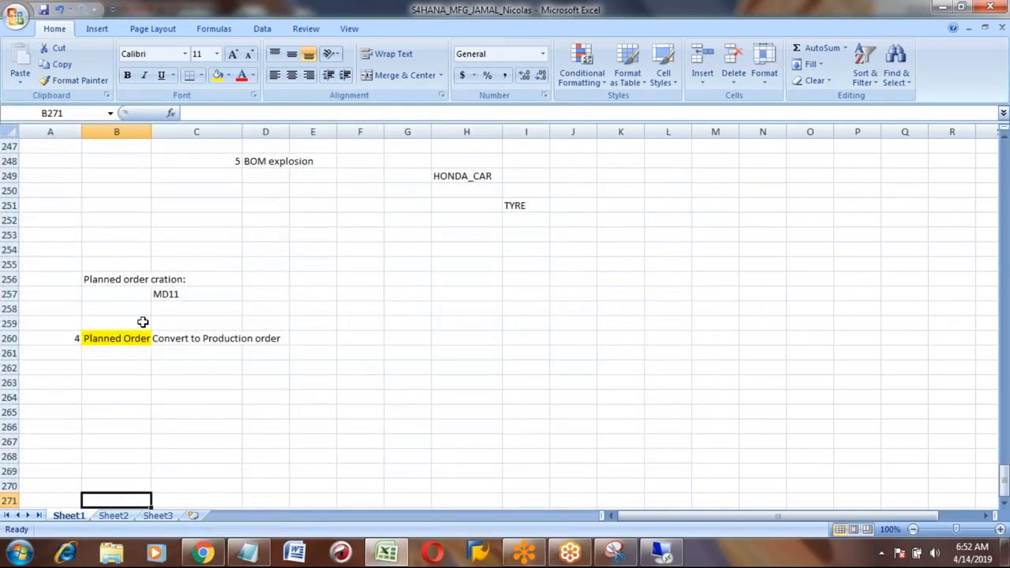
Add item 1, "Stock requirement list", in B262:C262 under the "Planned Order Convert to Production order" heading
{"action": "left_click", "coordinate": [111, 339]}
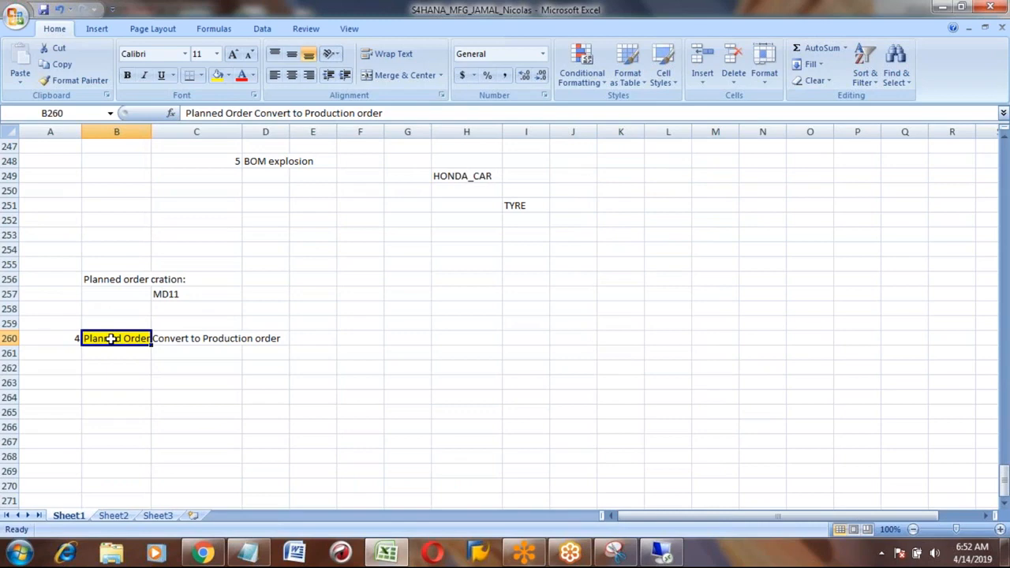
{"action": "key", "text": "Down"}
{"action": "key", "text": "Right"}
{"action": "key", "text": "Down"}
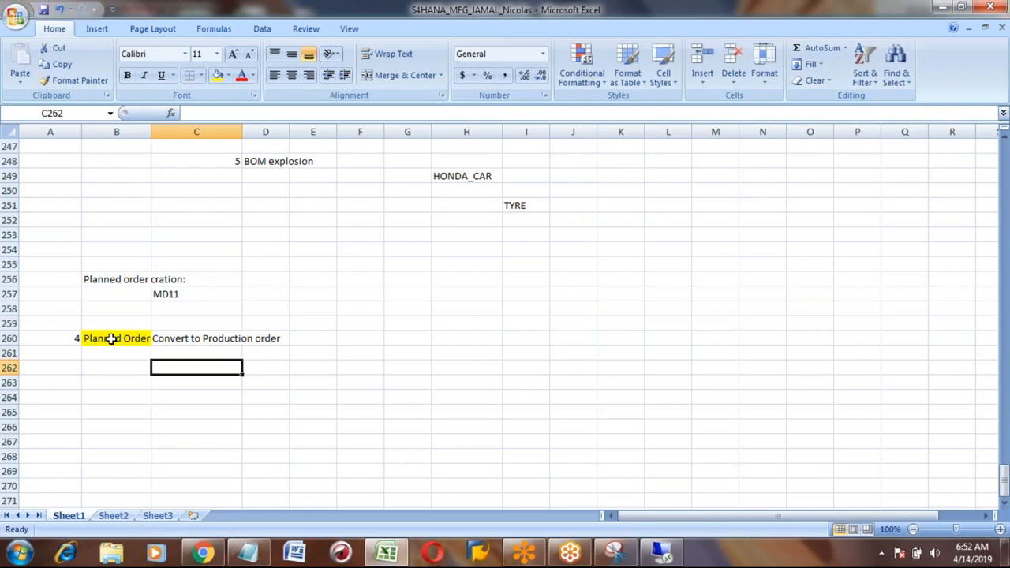
{"action": "key", "text": "Left"}
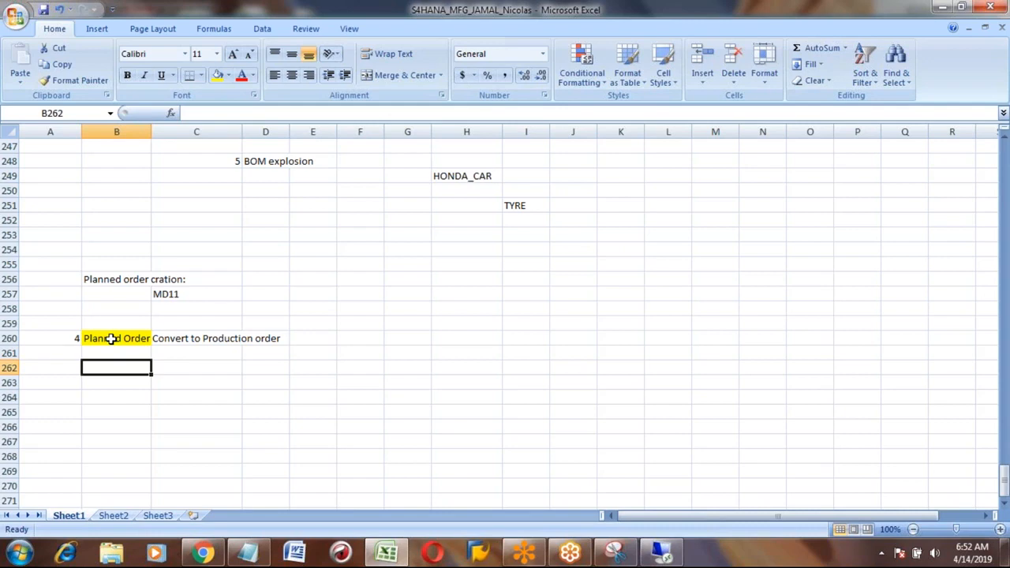
{"action": "type", "text": "1"}
{"action": "key", "text": "Tab"}
{"action": "type", "text": "Stock require"}
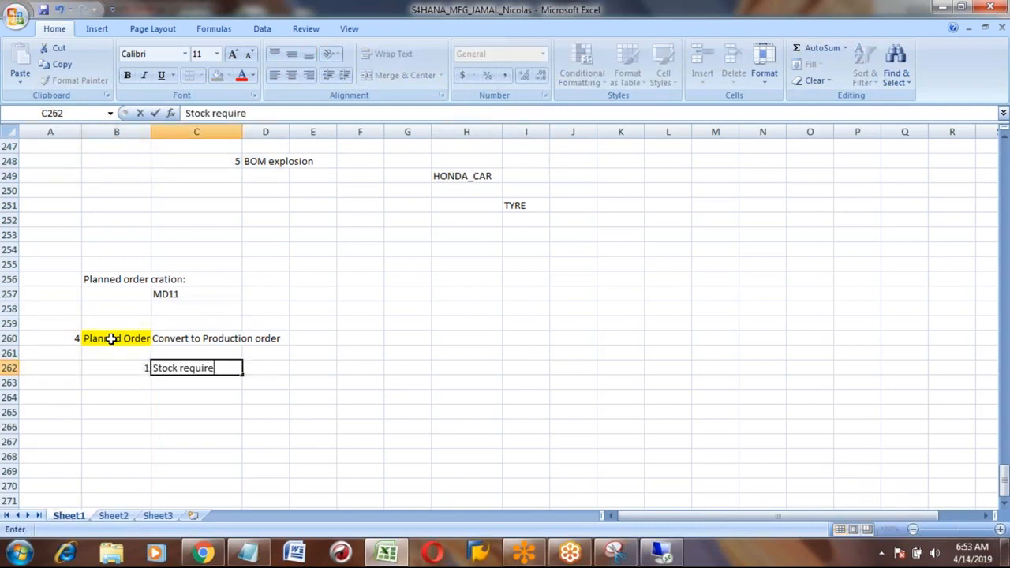
{"action": "type", "text": "ment list"}
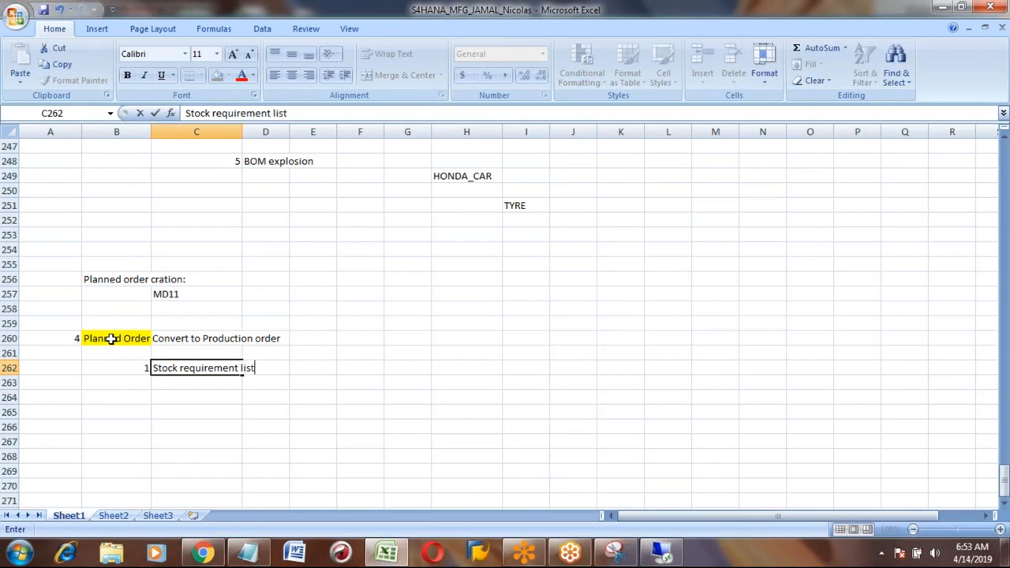
{"action": "key", "text": "Return"}
{"action": "key", "text": "Up"}
{"action": "key", "text": "Left"}
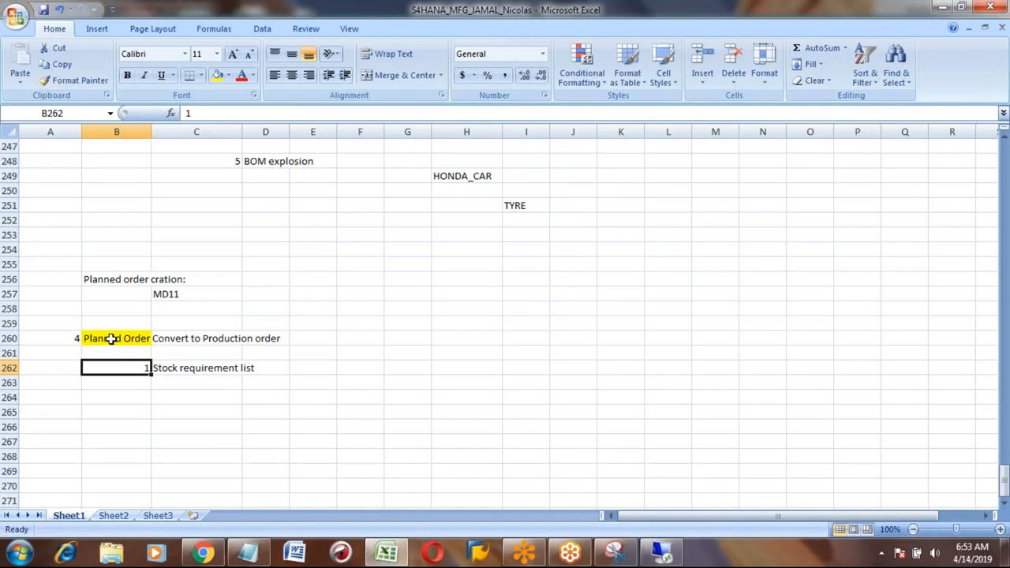
Enter the transaction code MD04 in E262 beside the stock requirement list item
{"action": "key", "text": "Up"}
{"action": "key", "text": "Up"}
{"action": "key", "text": "Down"}
{"action": "key", "text": "Down"}
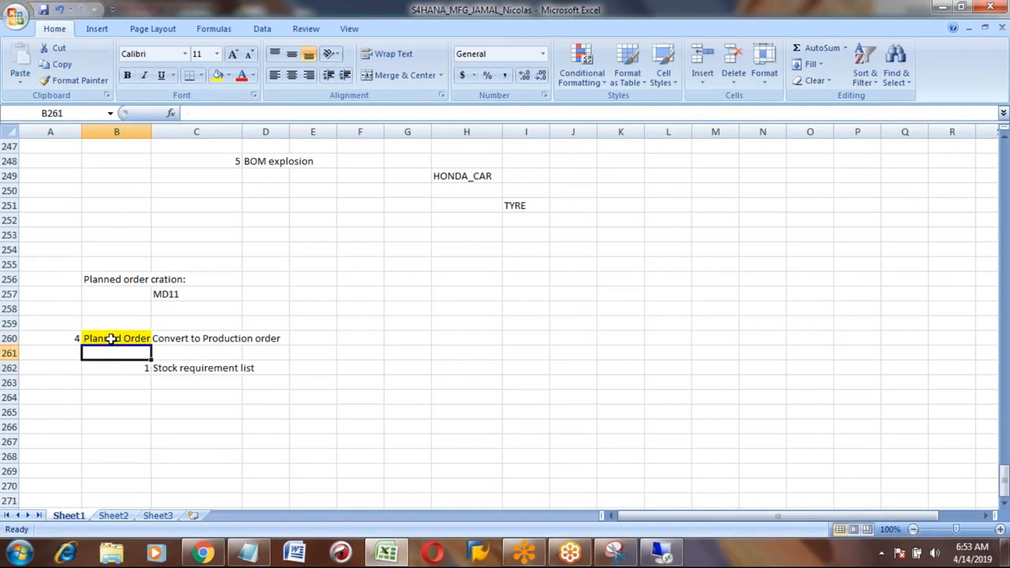
{"action": "key", "text": "Down"}
{"action": "key", "text": "Up"}
{"action": "key", "text": "Right"}
{"action": "key", "text": "Right"}
{"action": "key", "text": "Right"}
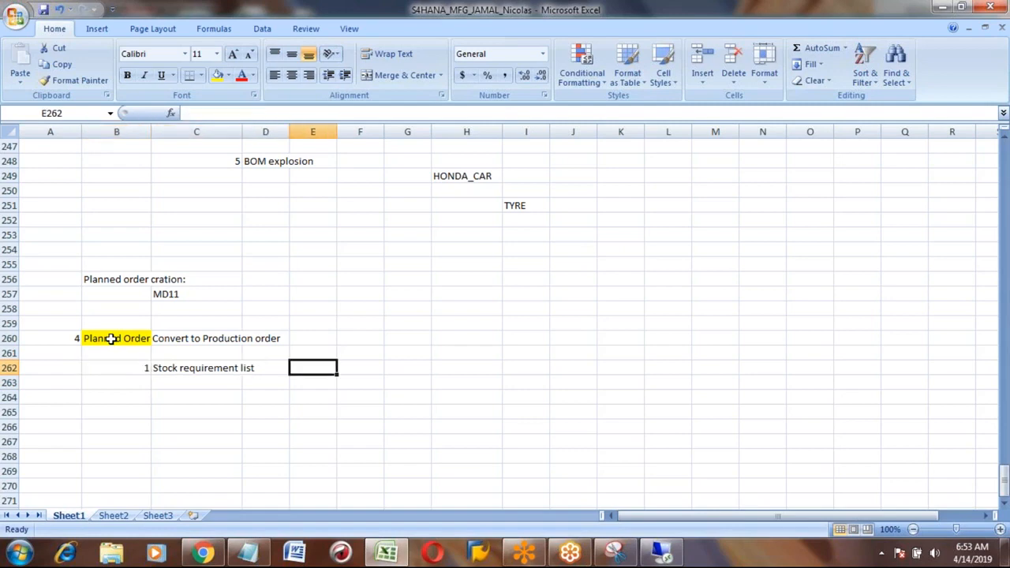
{"action": "type", "text": "MD04"}
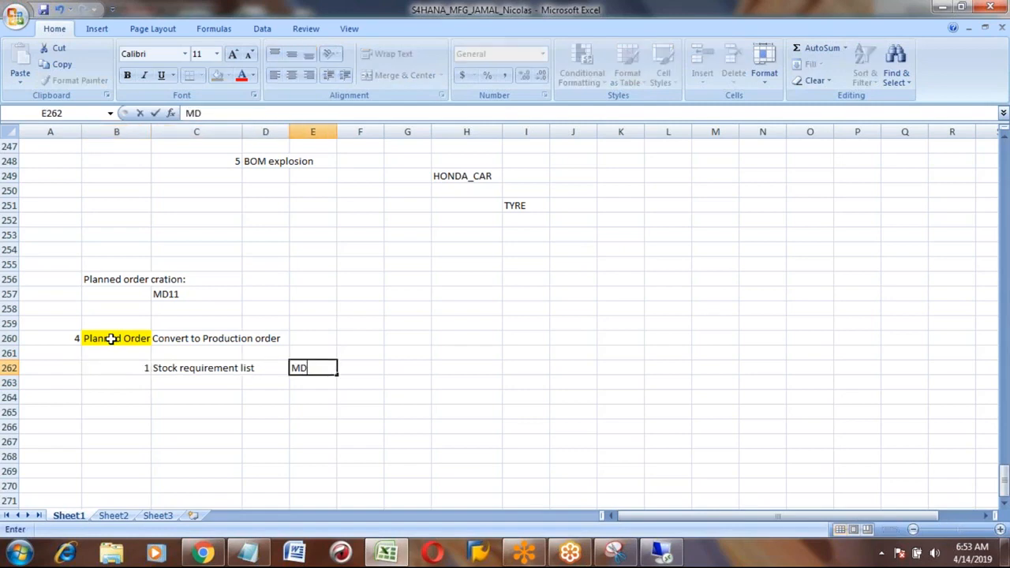
{"action": "key", "text": "Return"}
Number the next item 2 in B263
{"action": "key", "text": "Left"}
{"action": "key", "text": "Left"}
{"action": "key", "text": "Left"}
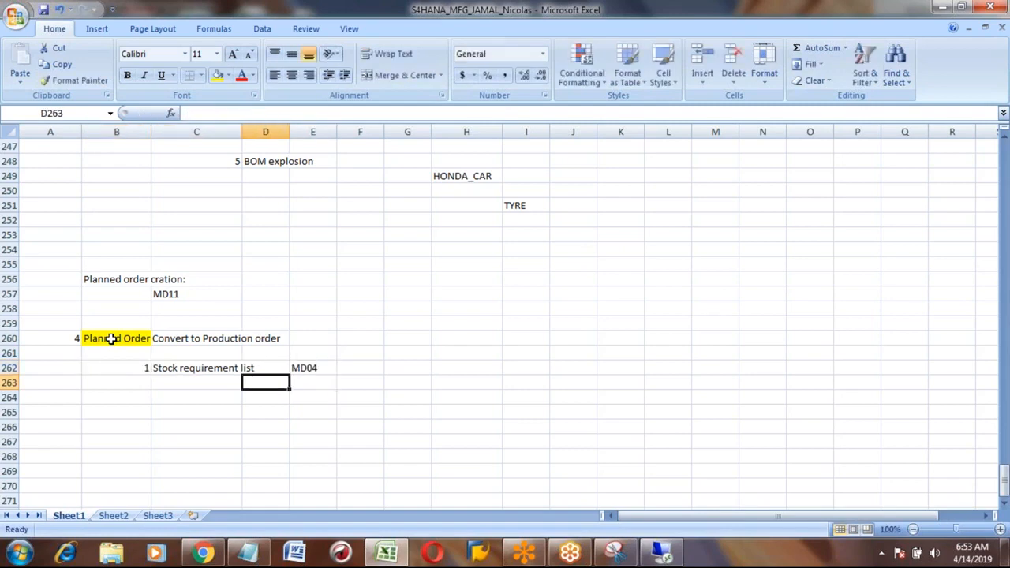
{"action": "type", "text": "2"}
{"action": "key", "text": "Right"}
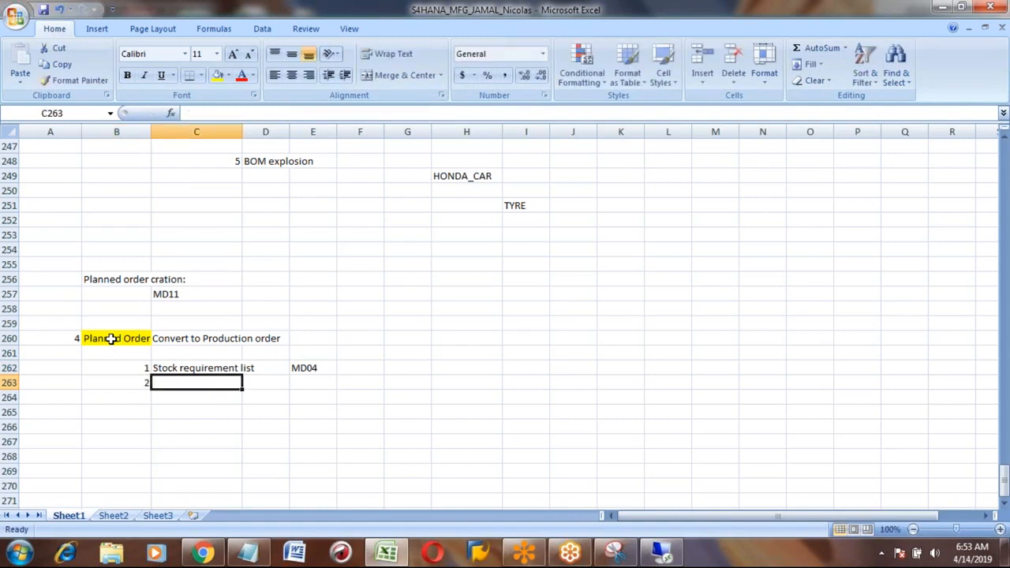
{"action": "key", "text": "Right"}
{"action": "key", "text": "Right"}
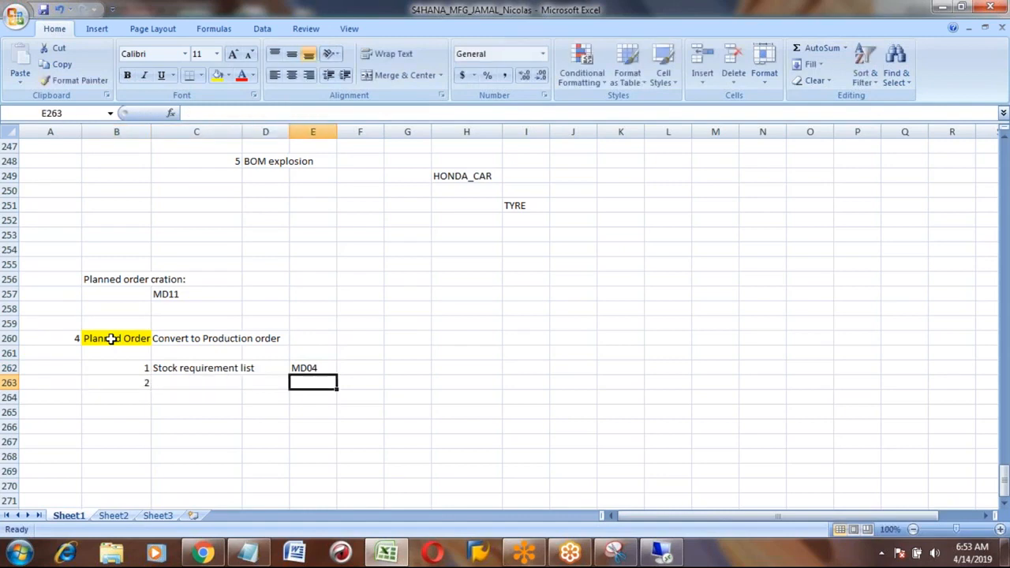
Switch to the SAP remote session, leave MRP Live, and expand Logistics > Production > MRP > Planned Order
{"action": "left_click", "coordinate": [667, 555]}
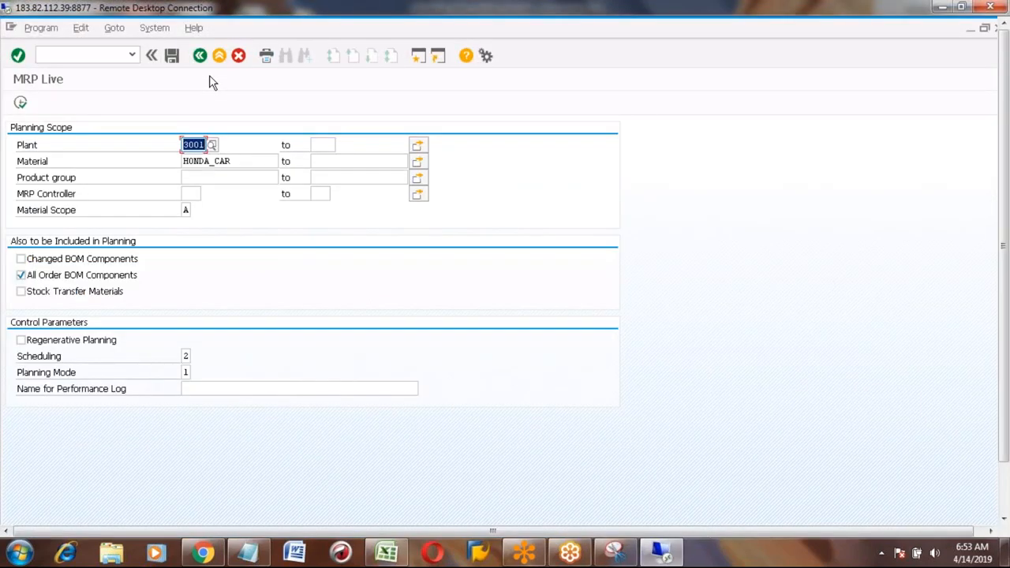
{"action": "left_click", "coordinate": [200, 57]}
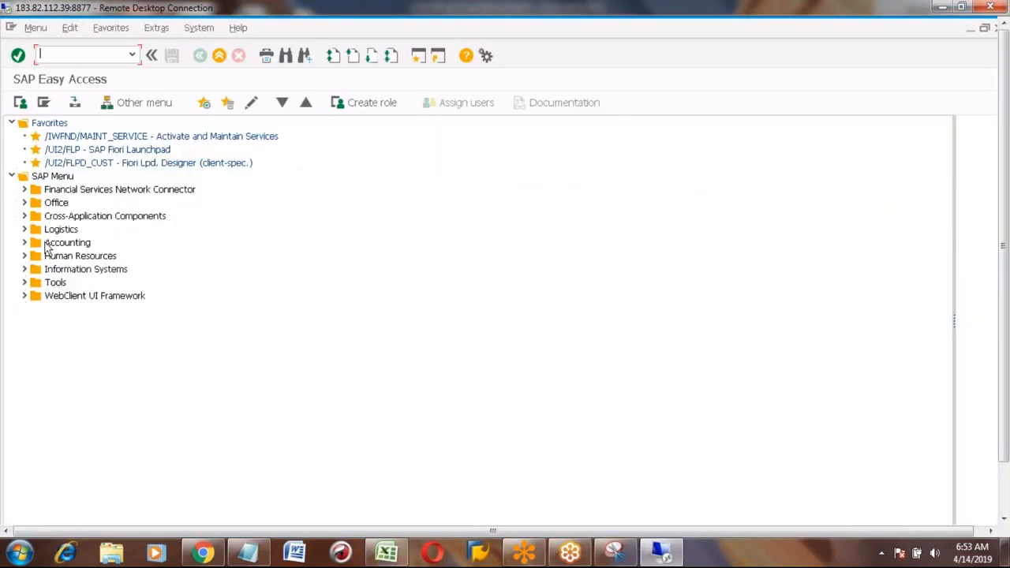
{"action": "left_click", "coordinate": [24, 230]}
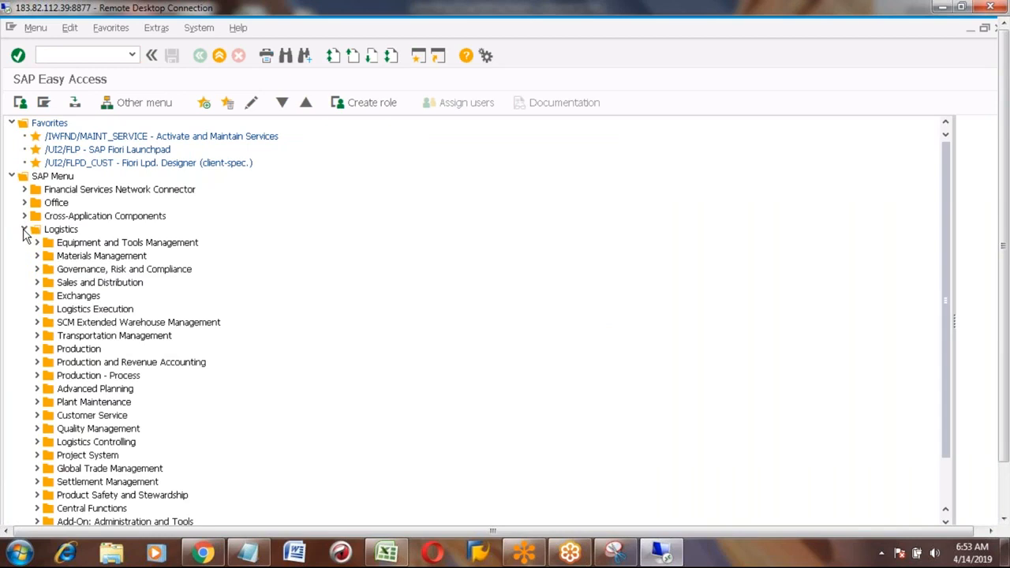
{"action": "left_click", "coordinate": [63, 231]}
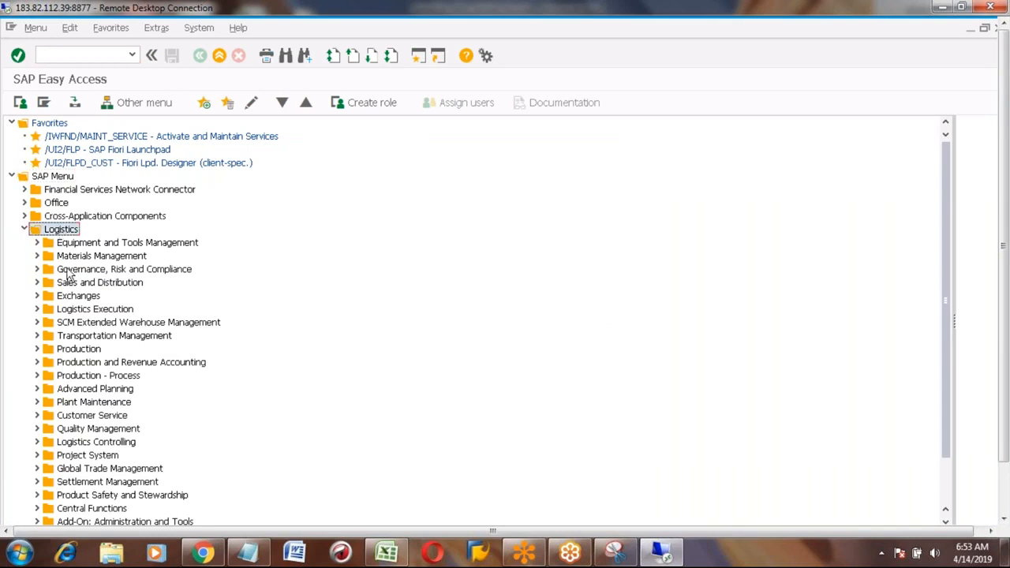
{"action": "left_click", "coordinate": [70, 350]}
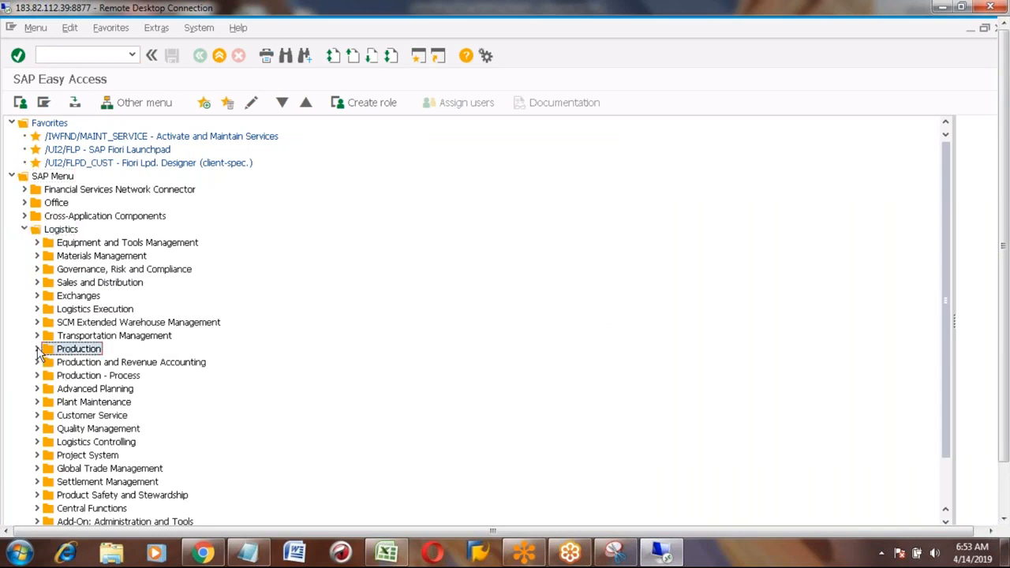
{"action": "left_click", "coordinate": [38, 351]}
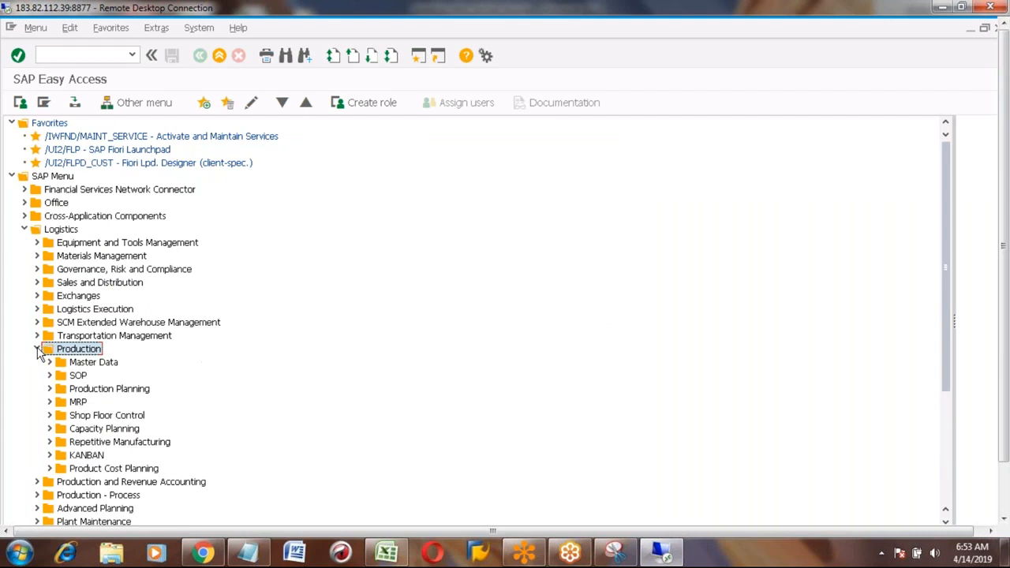
{"action": "left_click", "coordinate": [79, 404]}
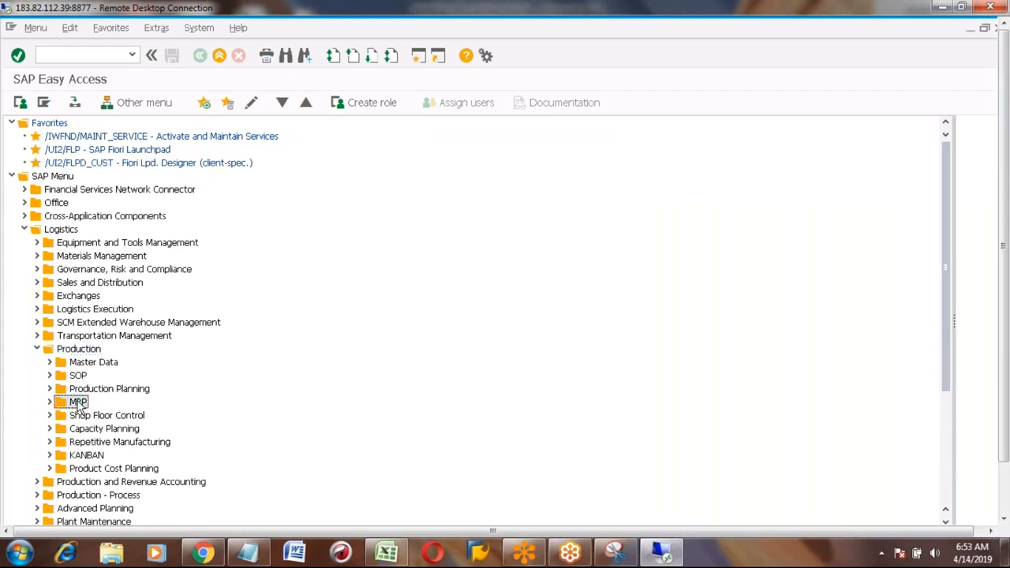
{"action": "left_click", "coordinate": [51, 403]}
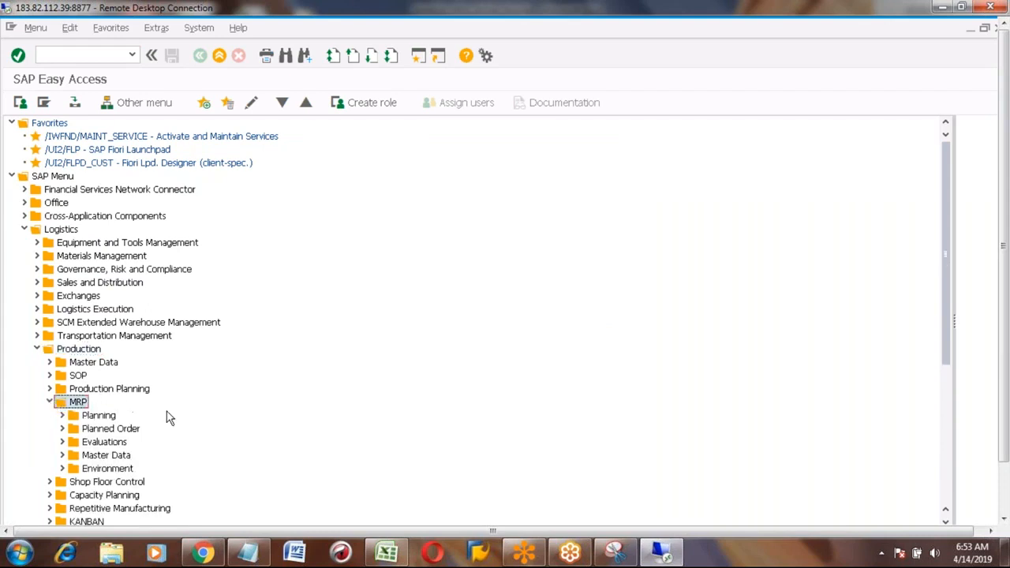
{"action": "left_click", "coordinate": [63, 431]}
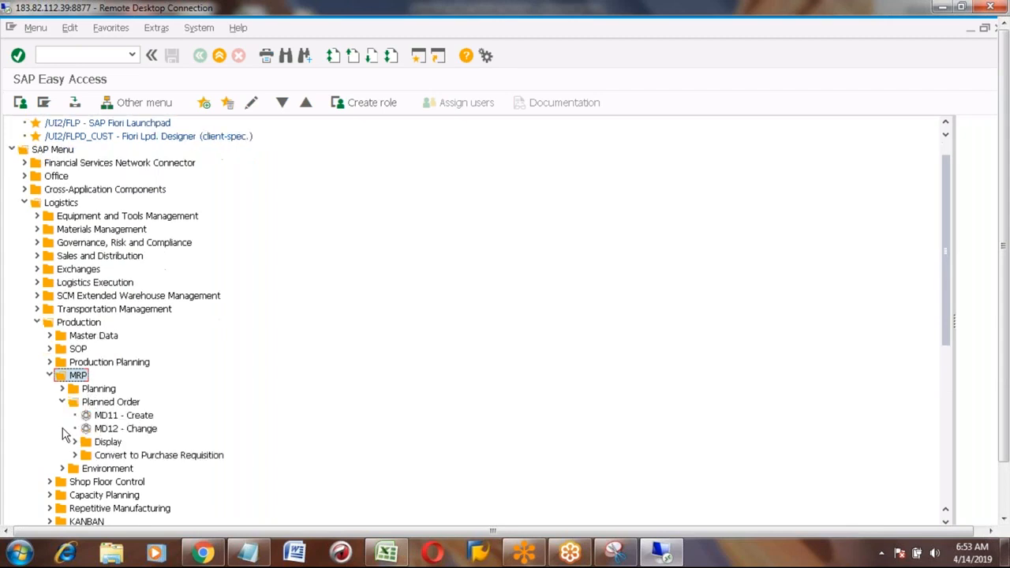
Expand the Convert to Production Order folder and copy the text of the CO40 - Individual Conversion entry
{"action": "left_click", "coordinate": [109, 457]}
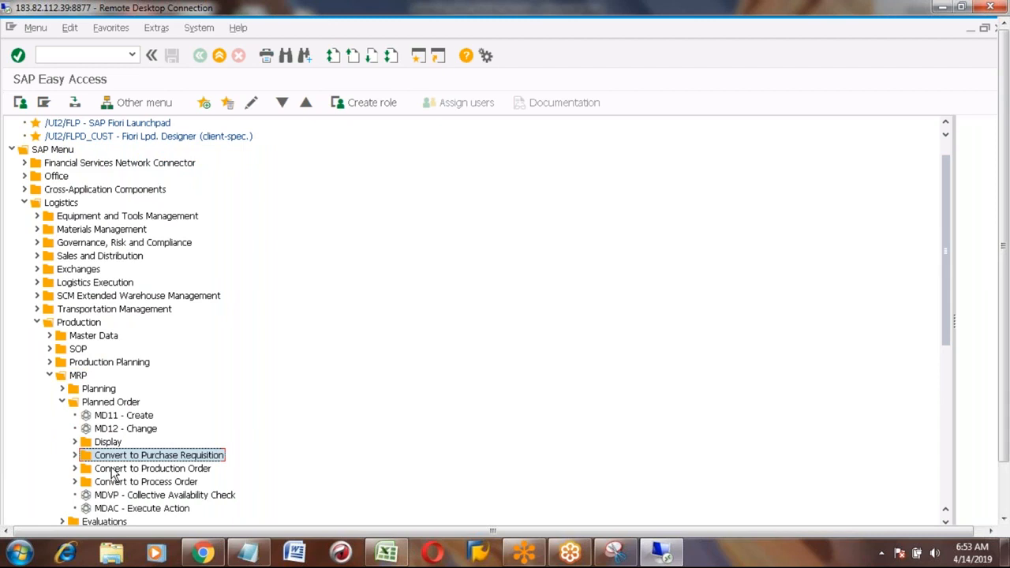
{"action": "left_click", "coordinate": [104, 469]}
{"action": "left_click", "coordinate": [75, 469]}
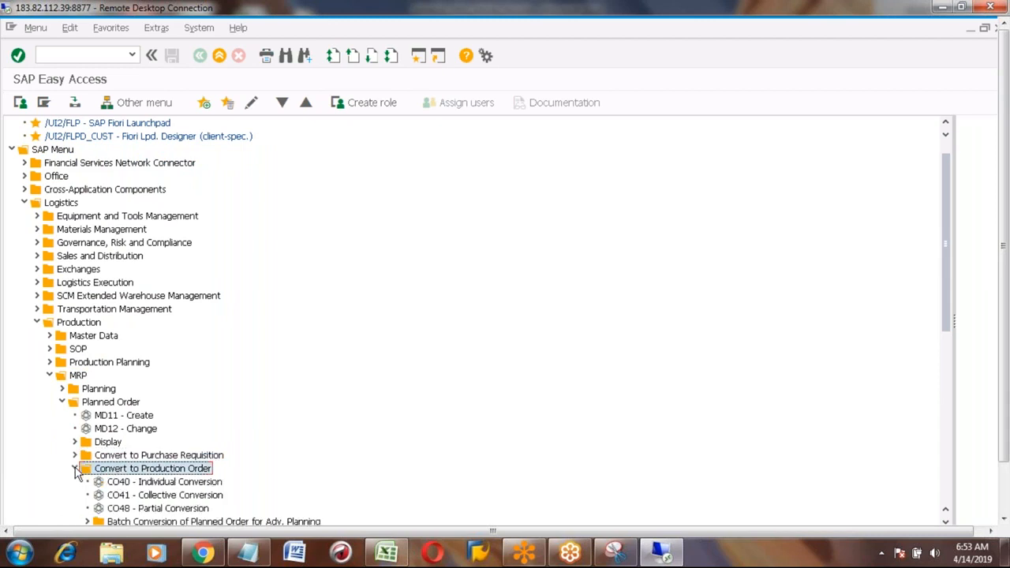
{"action": "left_click", "coordinate": [178, 483]}
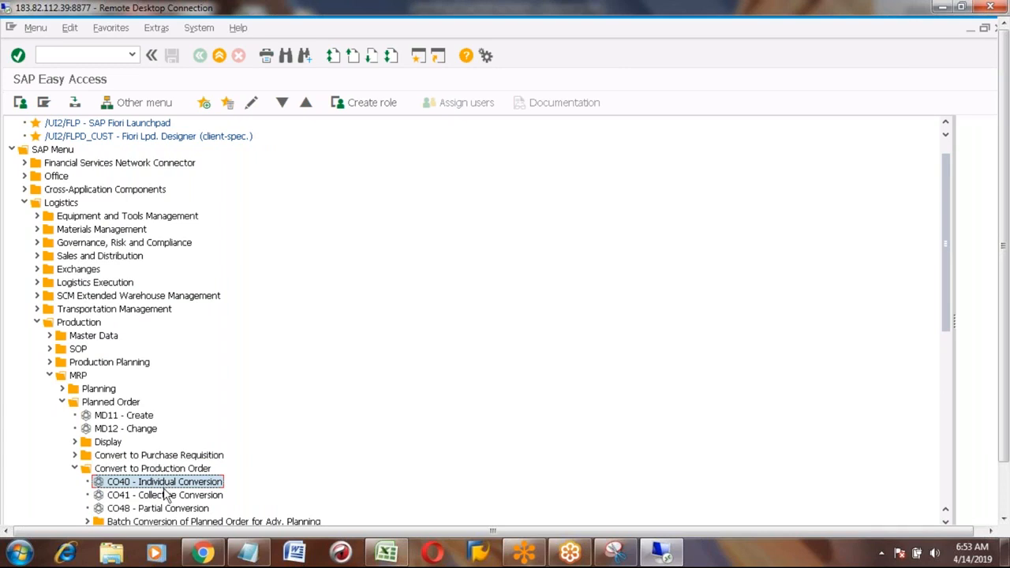
{"action": "left_click", "coordinate": [164, 495]}
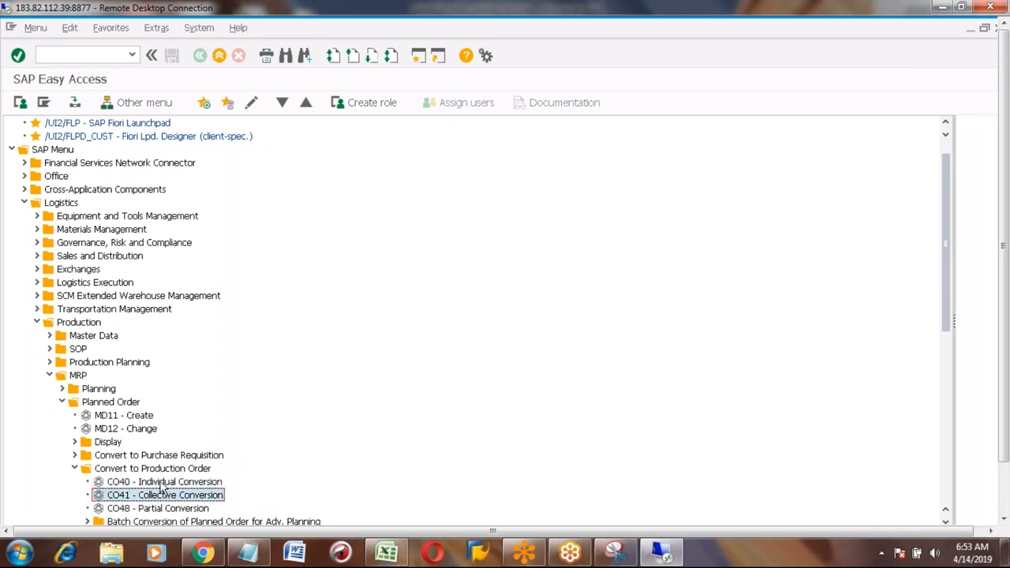
{"action": "left_click", "coordinate": [162, 483]}
Switch back to the Excel notes and enter "CO40 - Individual Conversion" in C263 with the transaction code CO40 in E263
{"action": "key", "text": "alt+Tab"}
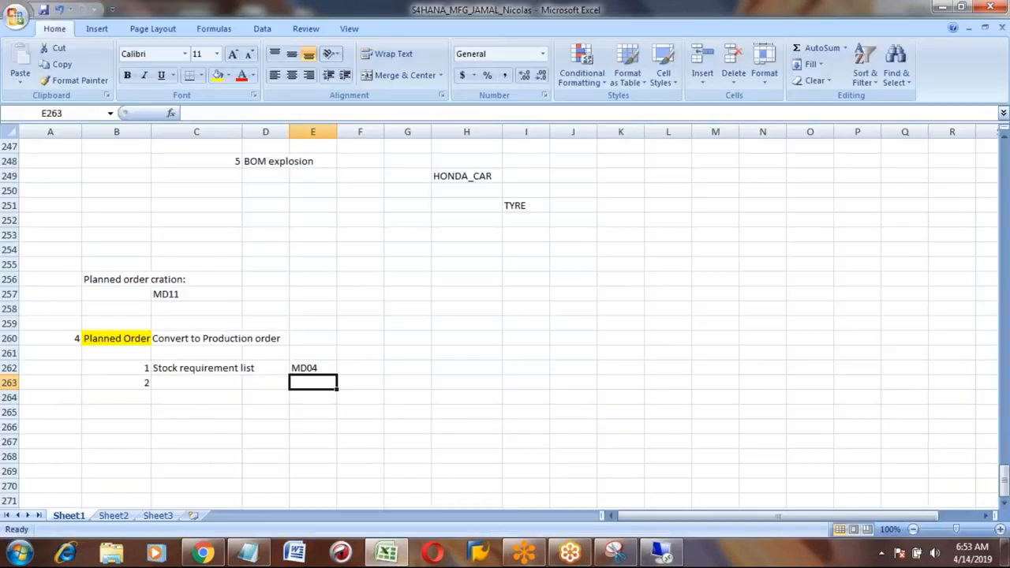
{"action": "left_click", "coordinate": [180, 383]}
{"action": "type", "text": "CO40 - Individual Conversion"}
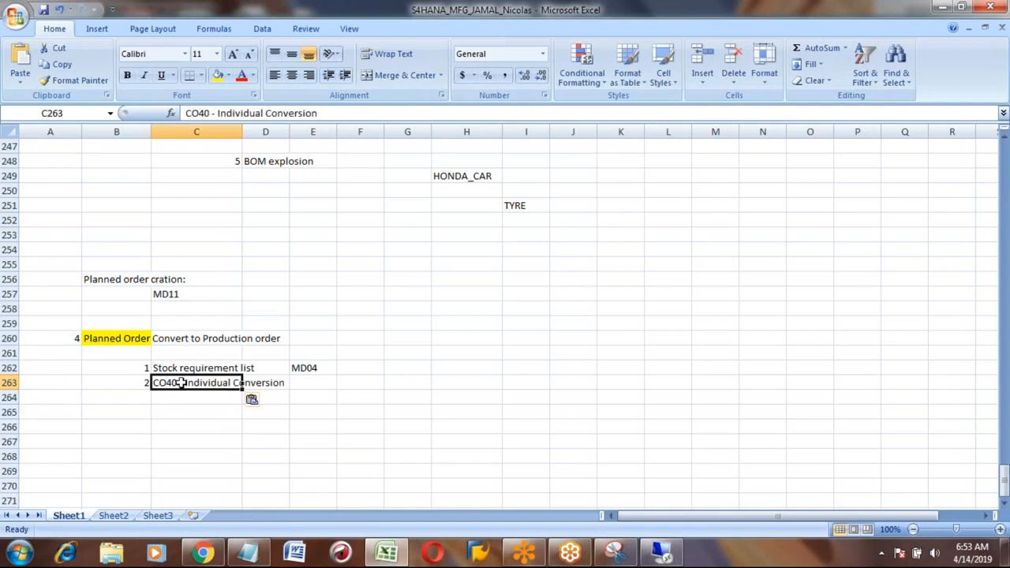
{"action": "left_click", "coordinate": [308, 382]}
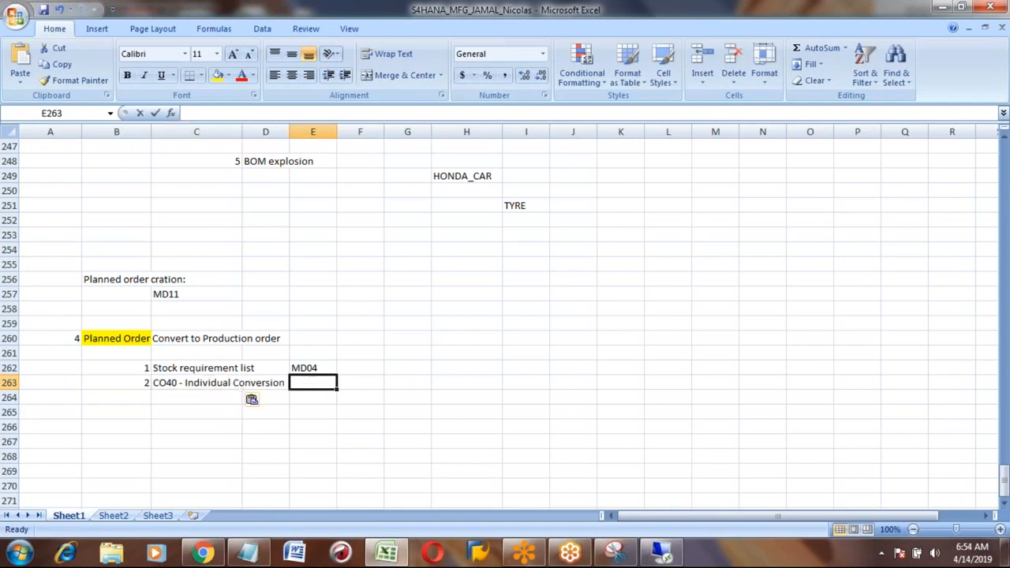
{"action": "type", "text": "CO40"}
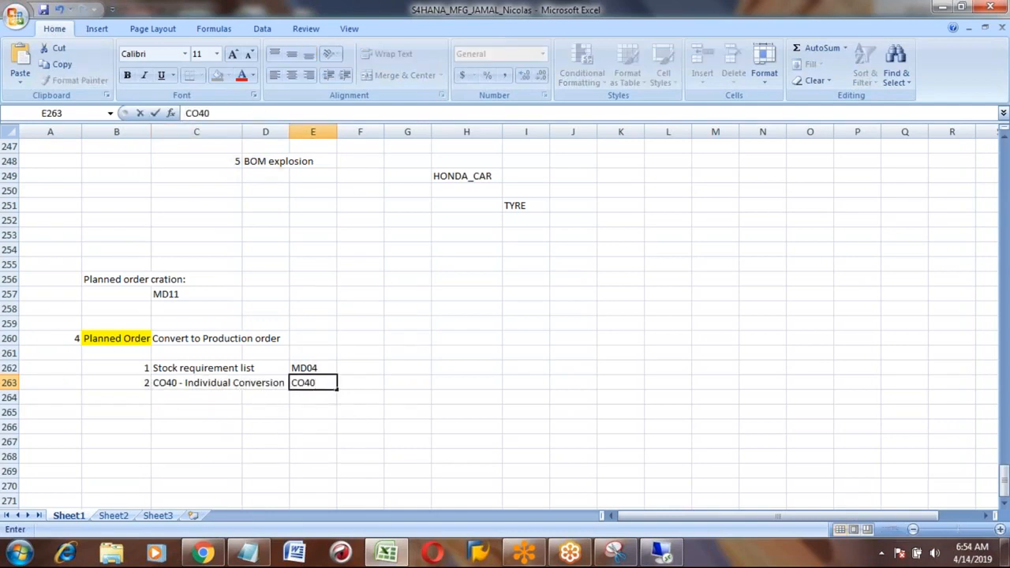
{"action": "key", "text": "Return"}
Number the next item 3 in B264 and enter "Collective conversion" in C264
{"action": "key", "text": "Left"}
{"action": "key", "text": "Left"}
{"action": "key", "text": "Left"}
{"action": "type", "text": "3"}
{"action": "key", "text": "Tab"}
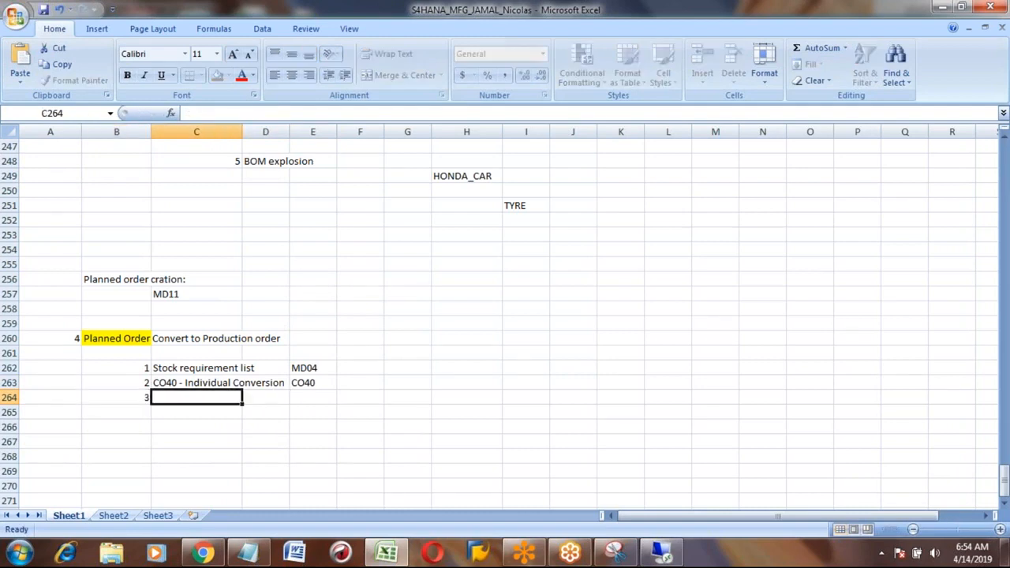
{"action": "type", "text": "cO"}
{"action": "key", "text": "BackSpace"}
{"action": "key", "text": "BackSpace"}
{"action": "key", "text": "BackSpace"}
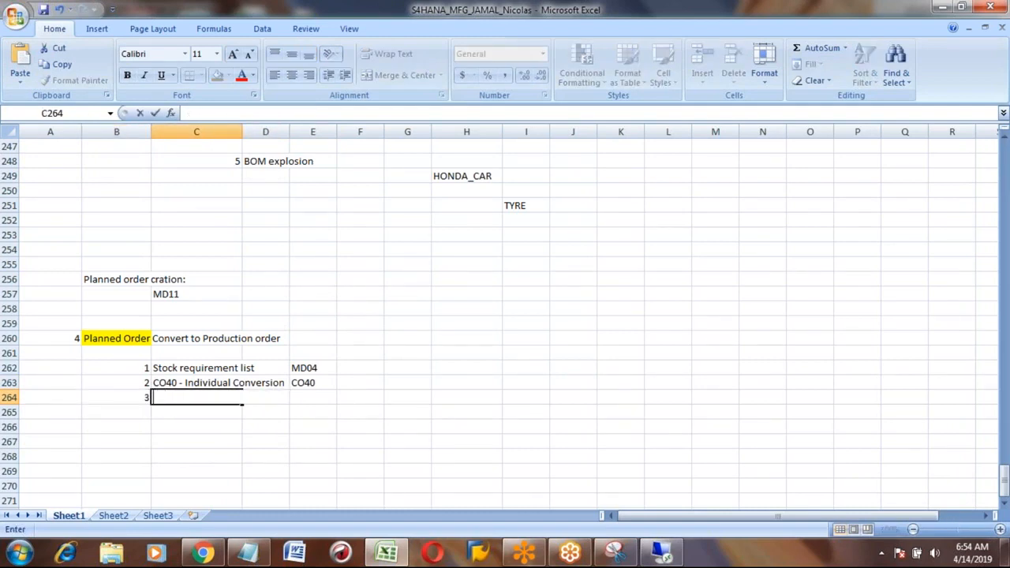
{"action": "type", "text": "Col"}
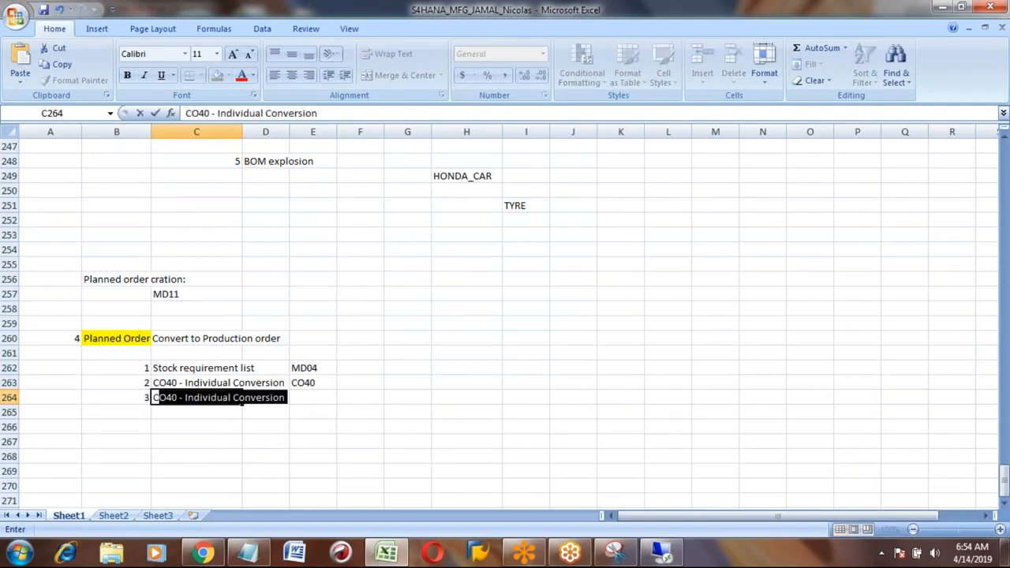
{"action": "type", "text": "lectiv"}
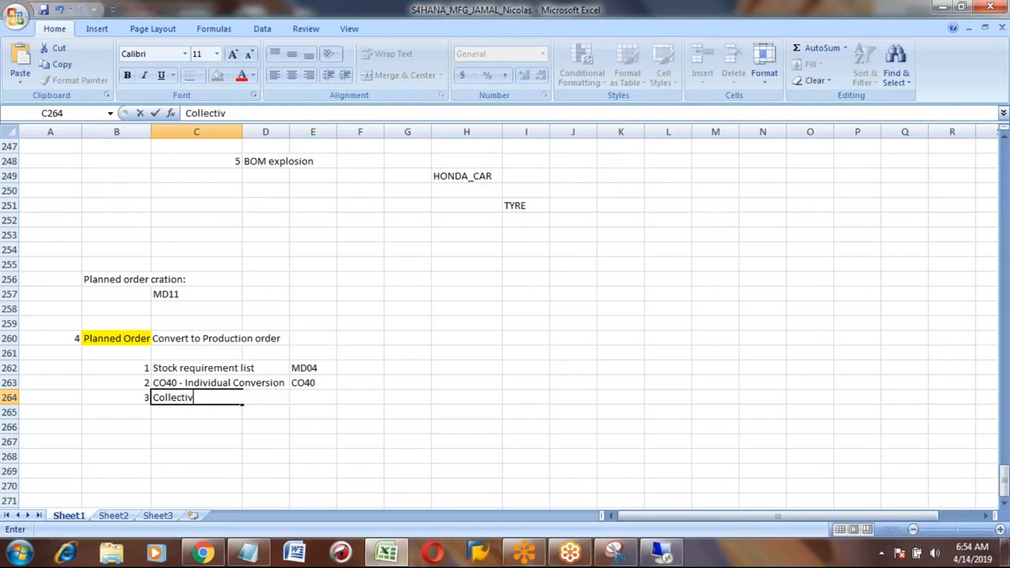
{"action": "type", "text": "e conversion"}
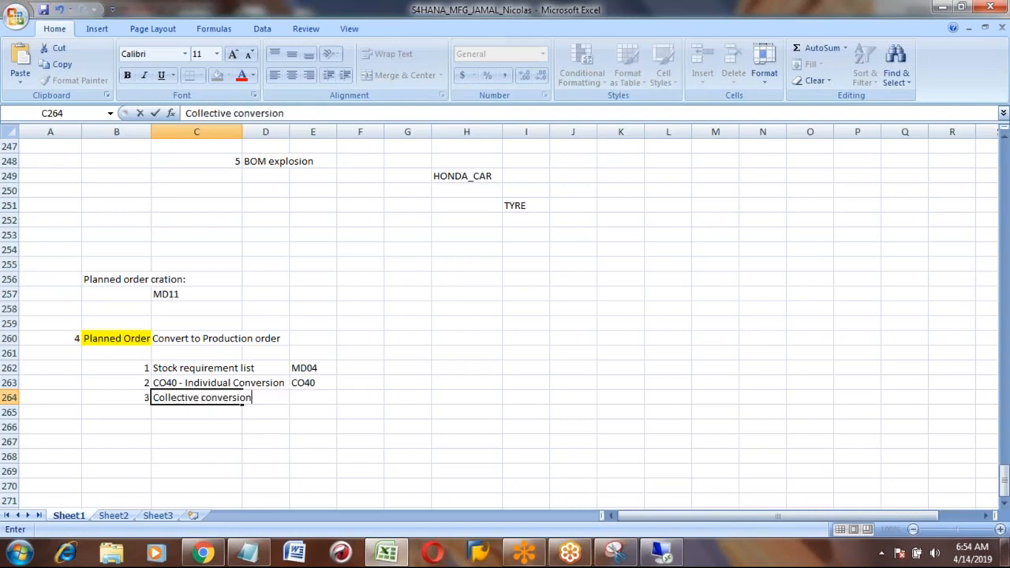
Enter the transaction code CO41 for collective conversion in E264
{"action": "key", "text": "Tab"}
{"action": "key", "text": "Tab"}
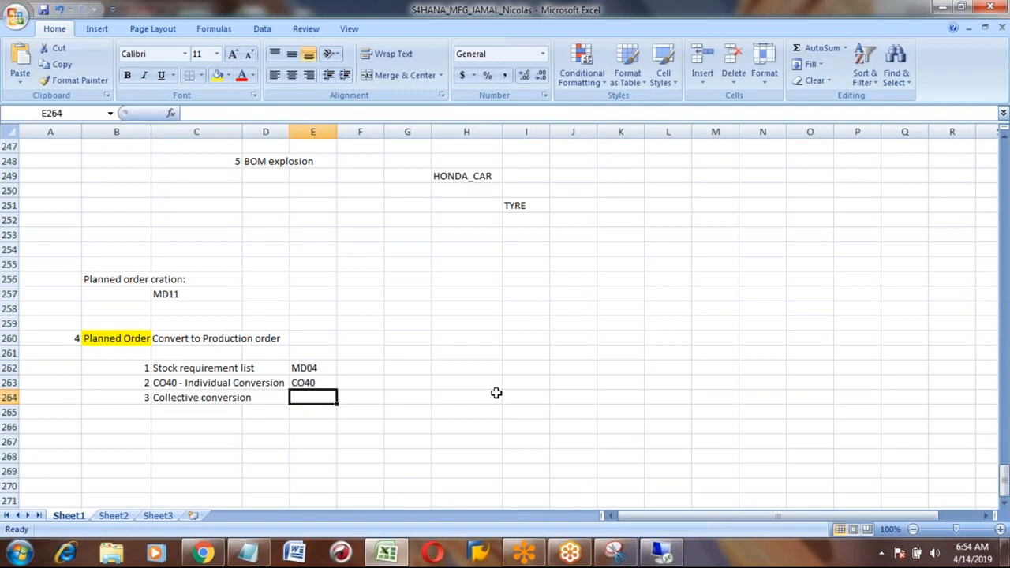
{"action": "type", "text": "CO41"}
{"action": "key", "text": "Return"}
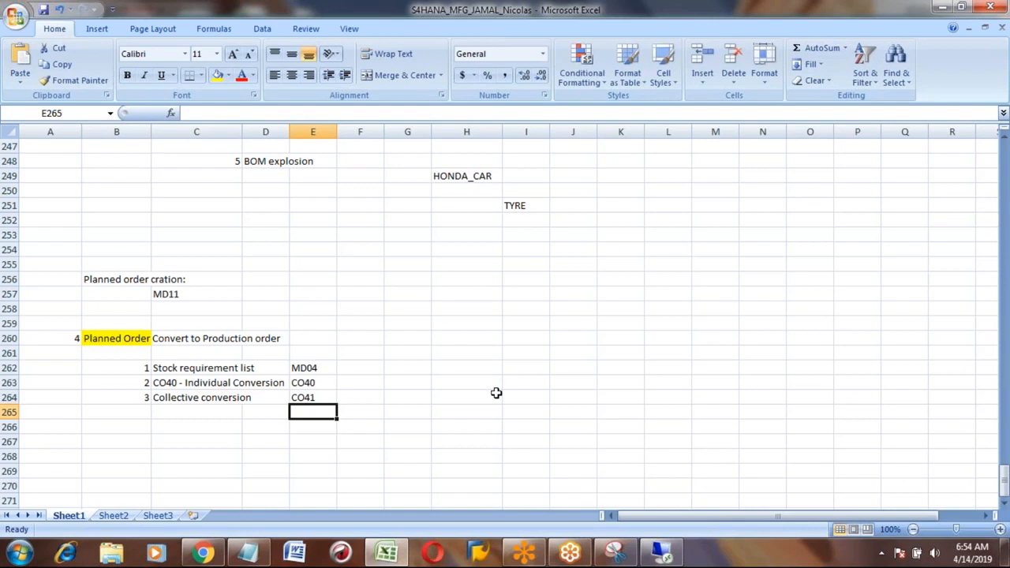
Review the three conversion methods in rows 262 to 264 and the Planned Order heading in B260
{"action": "key", "text": "alt+Tab"}
{"action": "key", "text": "alt+Tab"}
{"action": "key", "text": "Up"}
{"action": "key", "text": "Up"}
{"action": "key", "text": "Up"}
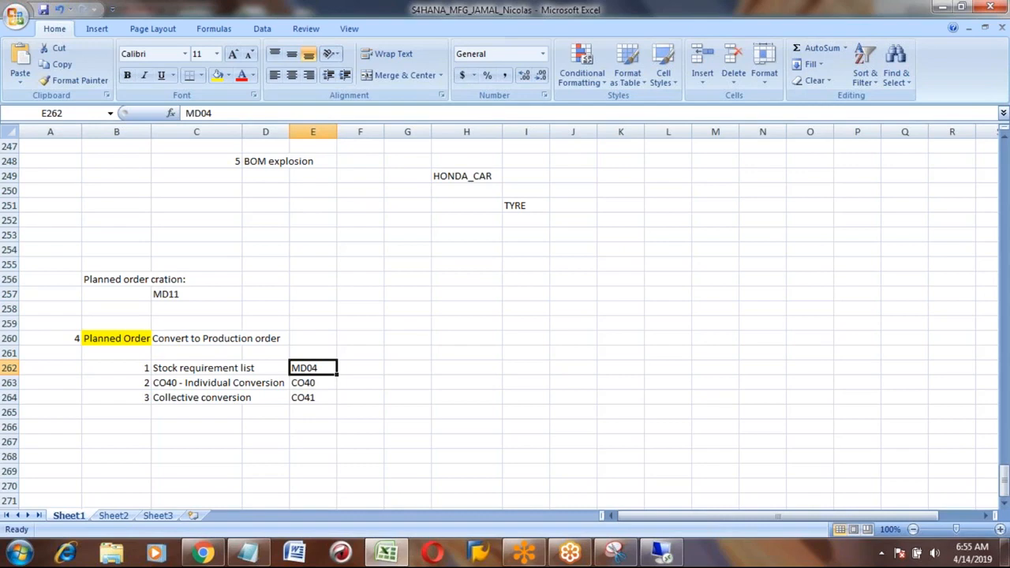
{"action": "left_click", "coordinate": [196, 370]}
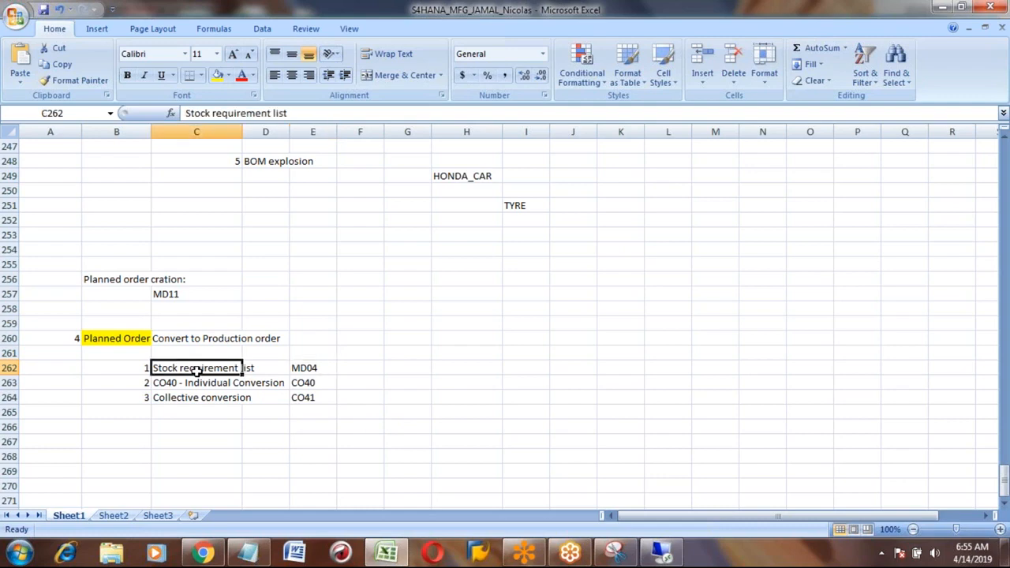
{"action": "key", "text": "shift+Down"}
{"action": "key", "text": "shift+Down"}
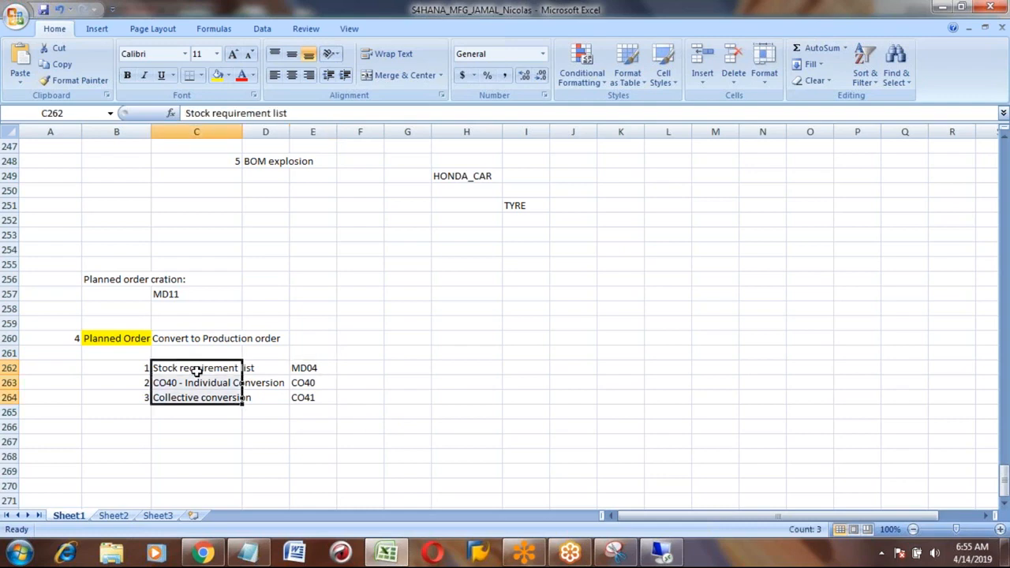
{"action": "left_click", "coordinate": [102, 337]}
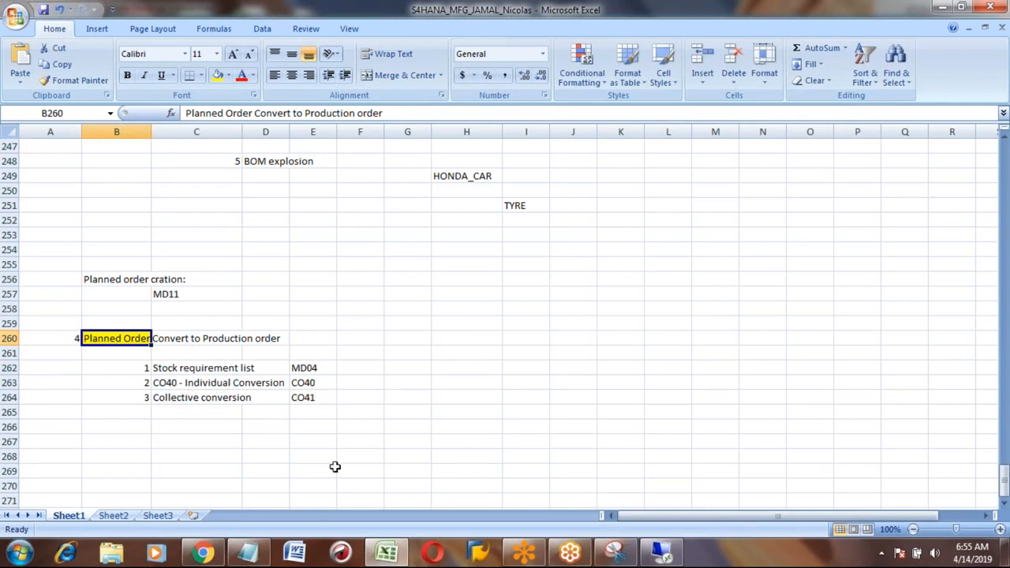
Switch to the SAP remote session and open transaction MD04
{"action": "left_click", "coordinate": [665, 558]}
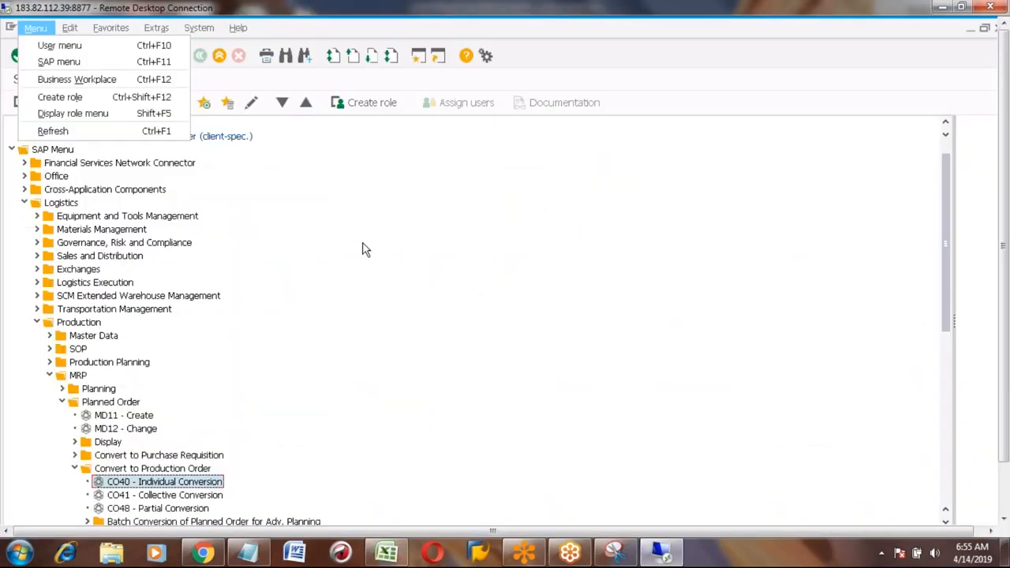
{"action": "left_click", "coordinate": [86, 57]}
{"action": "type", "text": "MD04"}
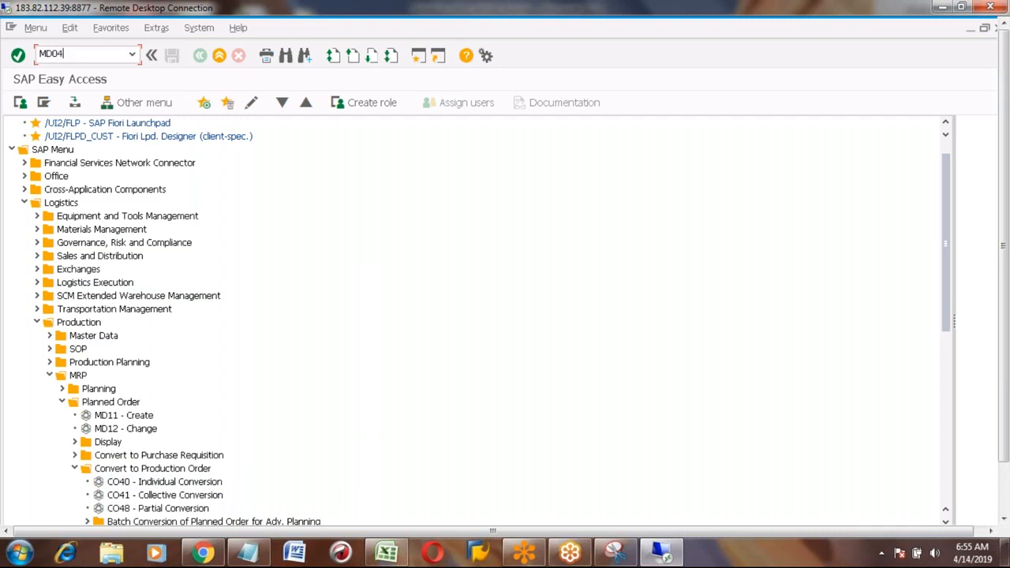
{"action": "key", "text": "Return"}
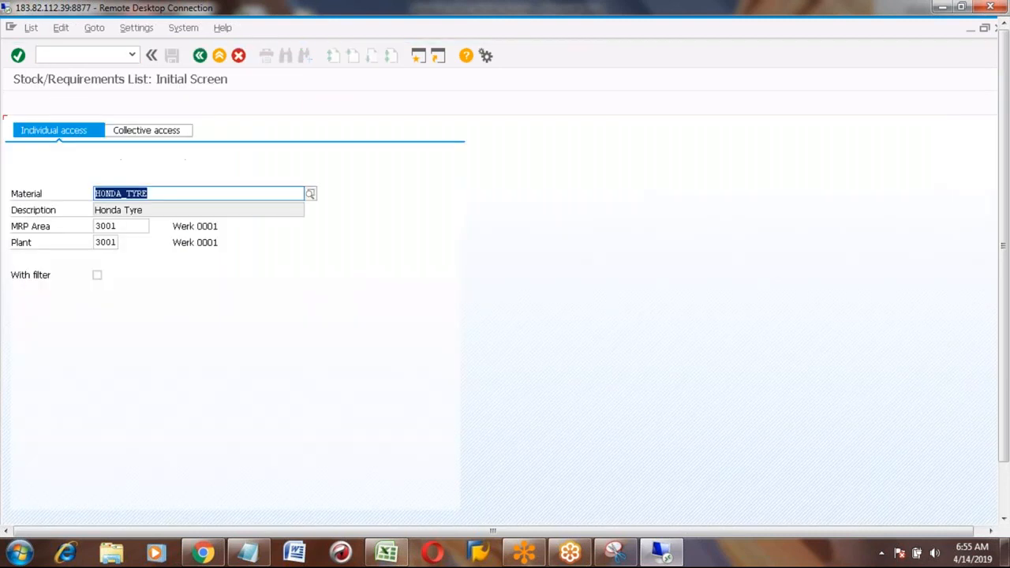
Display the stock/requirements list for material HONDA_CAR in plant 3001
{"action": "left_click", "coordinate": [167, 195]}
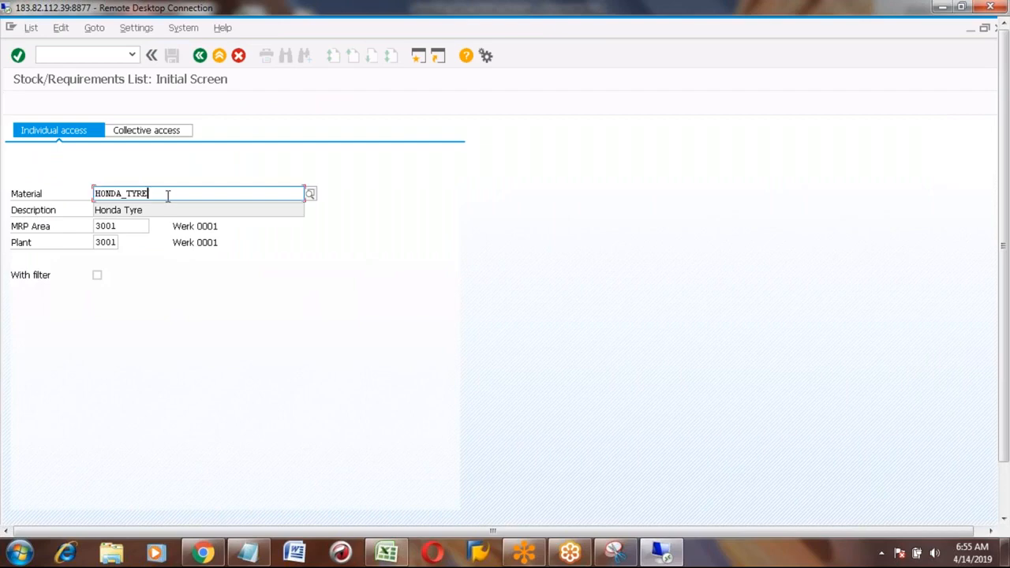
{"action": "key", "text": "BackSpace"}
{"action": "key", "text": "BackSpace"}
{"action": "key", "text": "BackSpace"}
{"action": "key", "text": "BackSpace"}
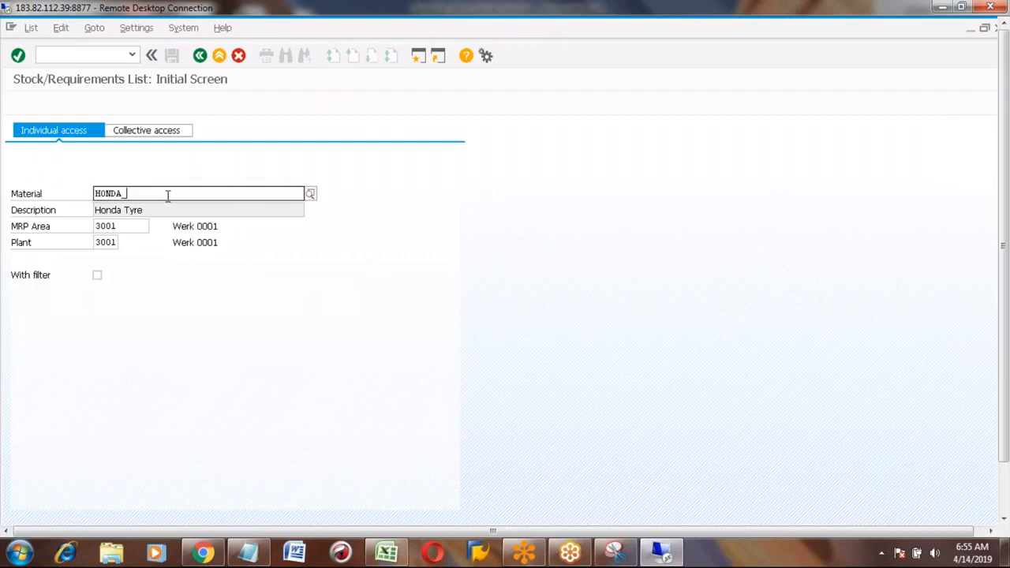
{"action": "type", "text": "CAR"}
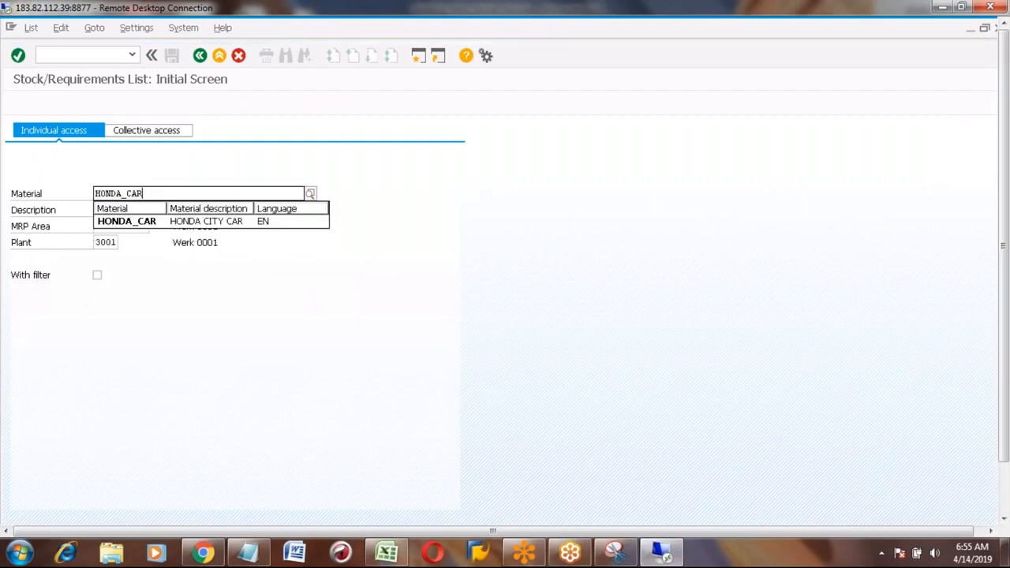
{"action": "key", "text": "Return"}
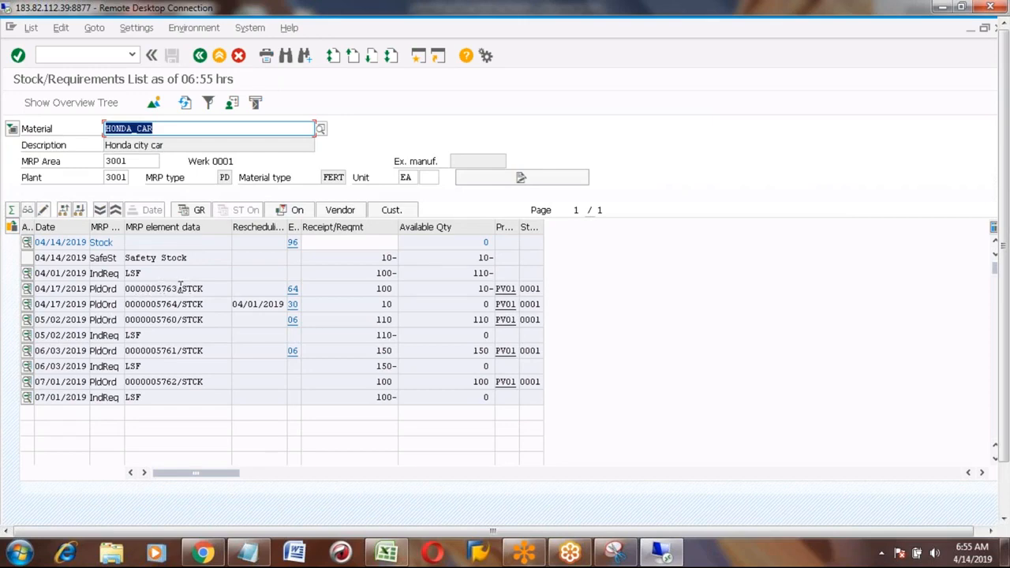
{"action": "left_click", "coordinate": [179, 288]}
{"action": "double_click", "coordinate": [179, 288]}
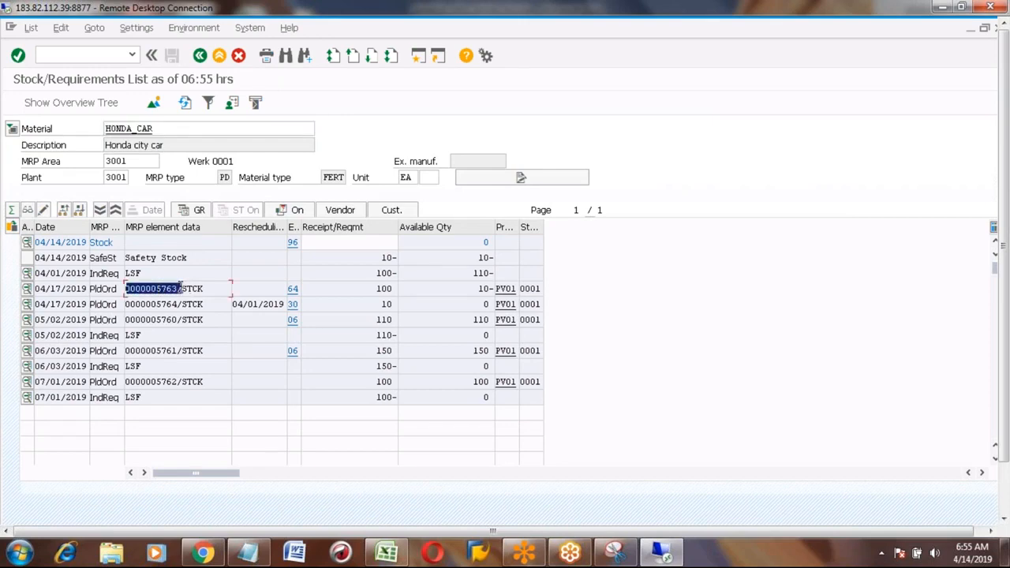
{"action": "key", "text": "Tab"}
{"action": "left_click", "coordinate": [26, 290]}
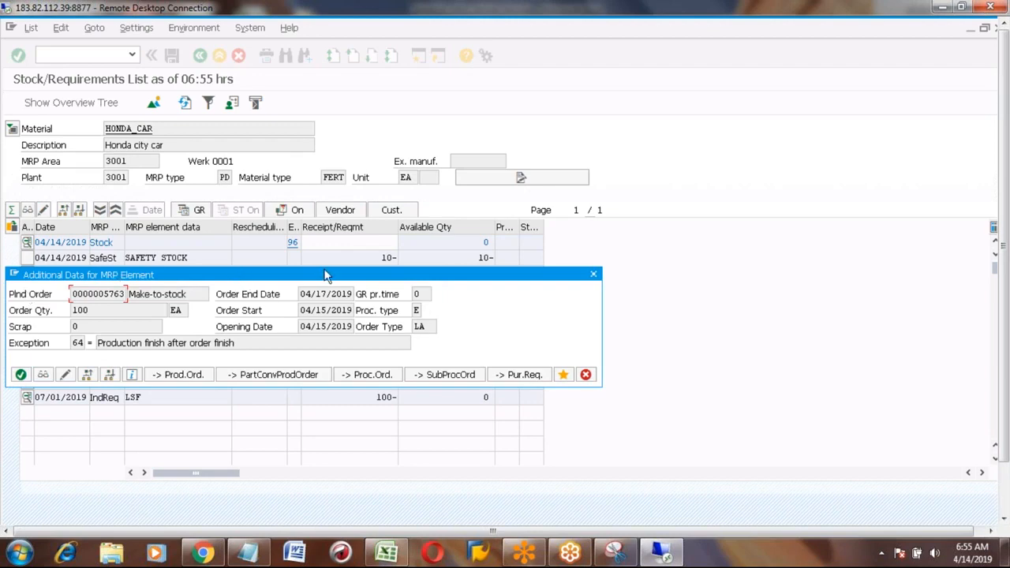
{"action": "left_click", "coordinate": [195, 376]}
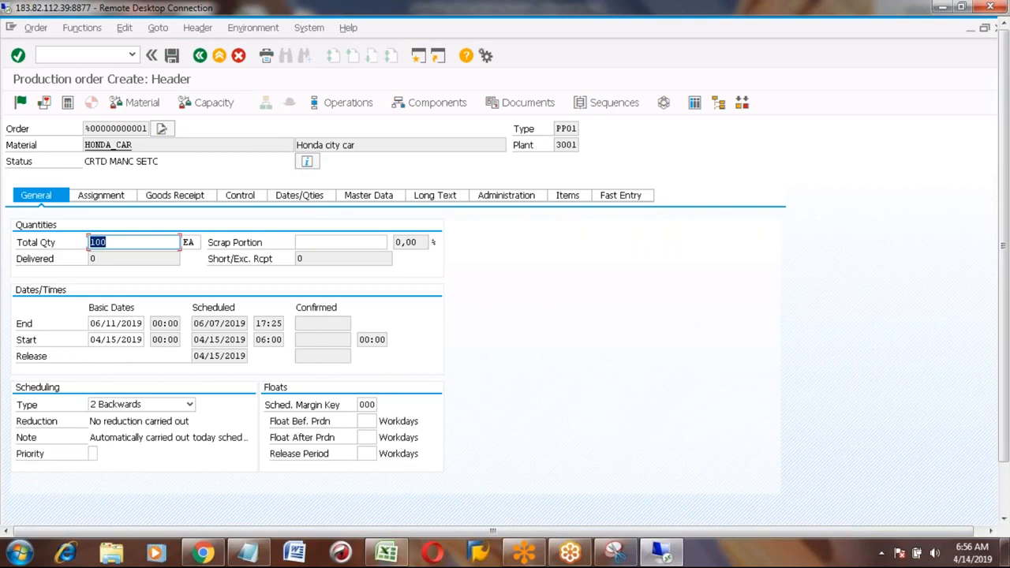
{"action": "left_click", "coordinate": [201, 57]}
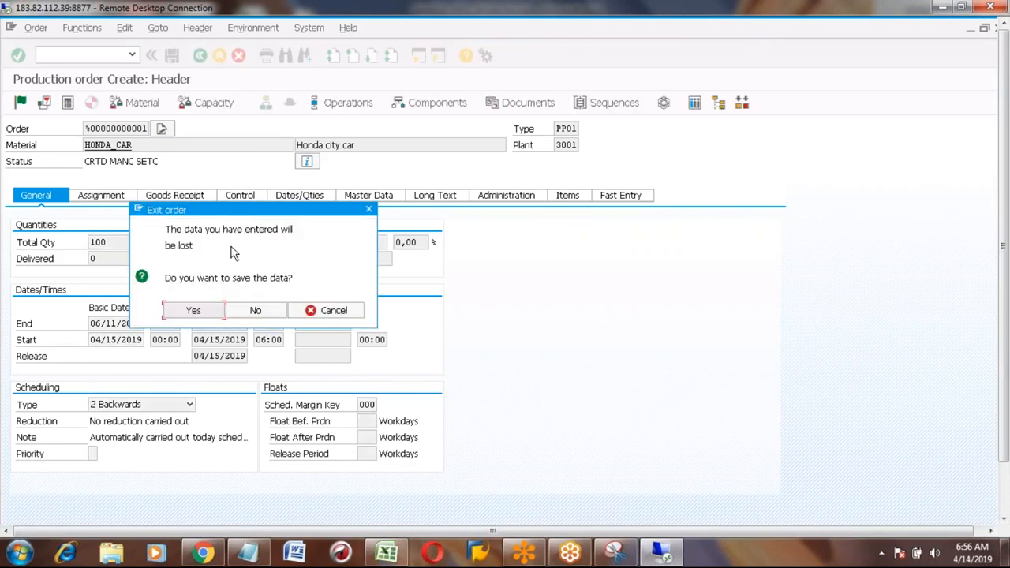
{"action": "left_click", "coordinate": [256, 311]}
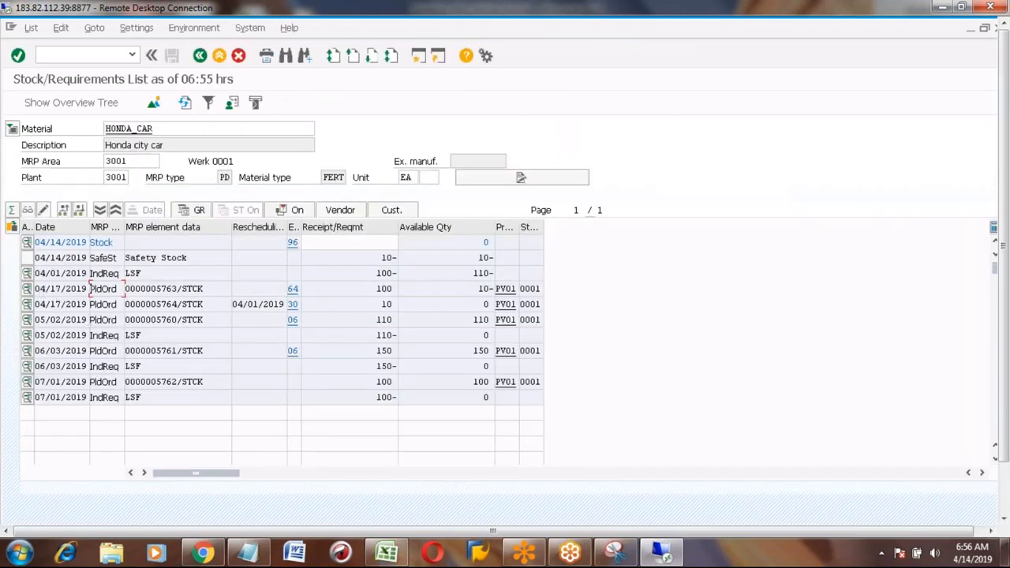
Convert the first 04/17/2019 planned order, for 100 EA, to a production order and save it despite the cost calculation error
{"action": "left_click", "coordinate": [27, 289]}
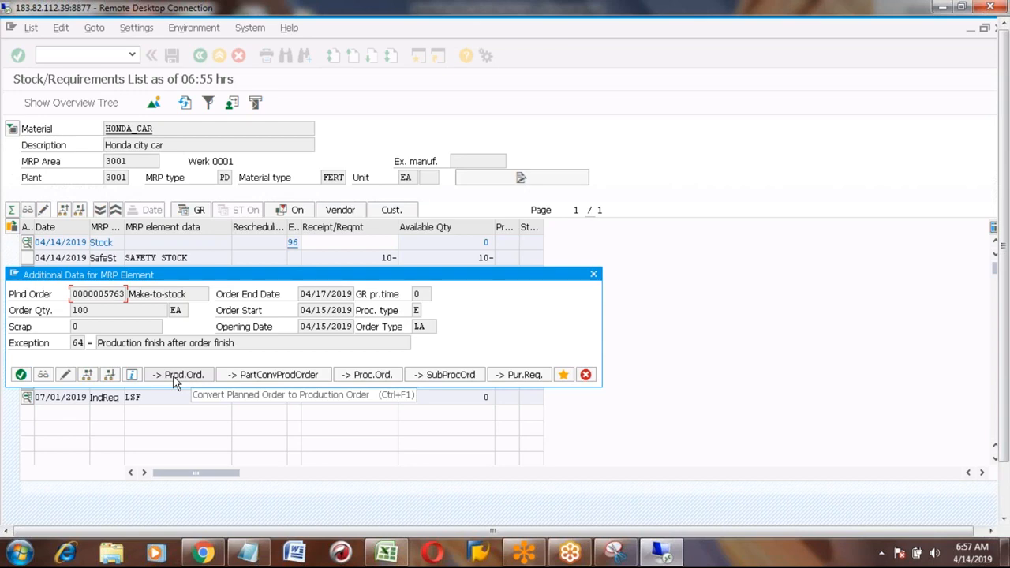
{"action": "left_click", "coordinate": [175, 375]}
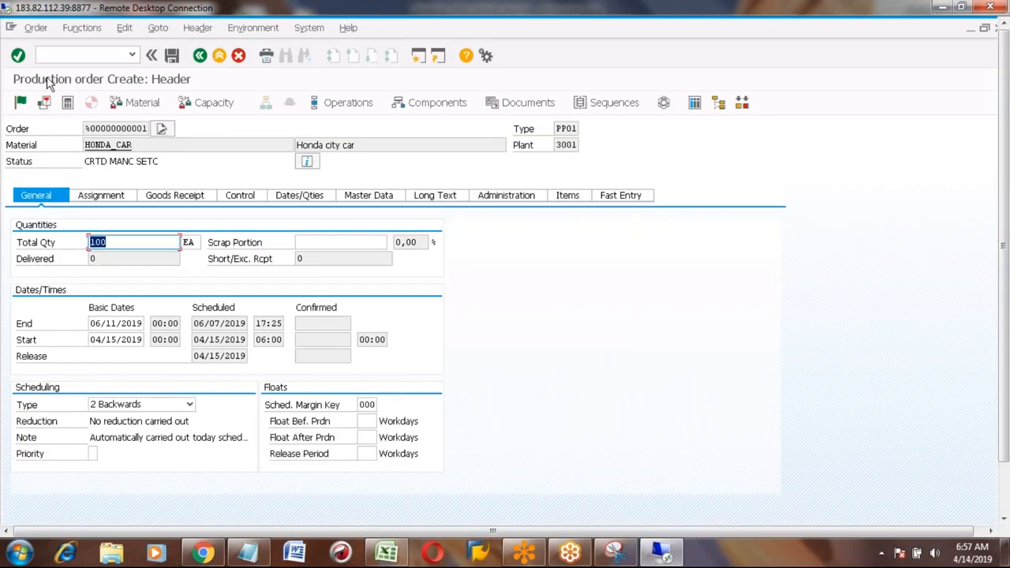
{"action": "left_click", "coordinate": [173, 57]}
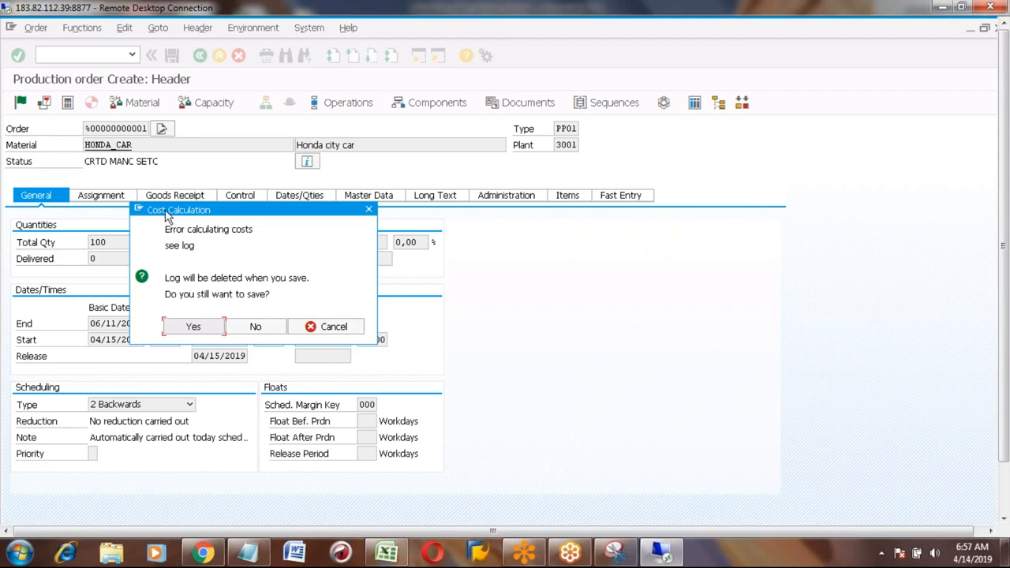
{"action": "left_click", "coordinate": [193, 327]}
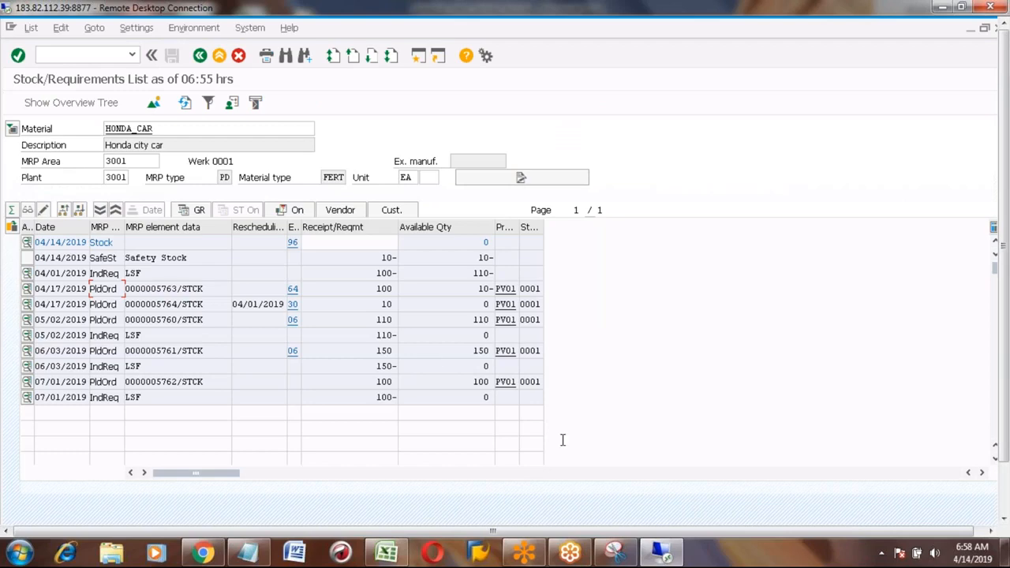
Check the save message, refresh the stock/requirements list, and locate the row of the new production order
{"action": "left_click", "coordinate": [1006, 507]}
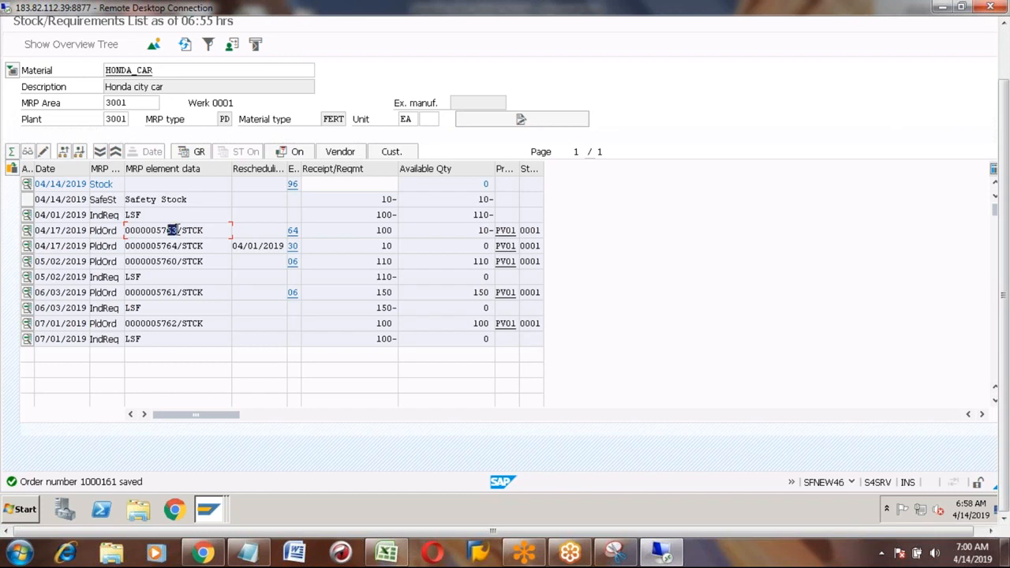
{"action": "double_click", "coordinate": [170, 230]}
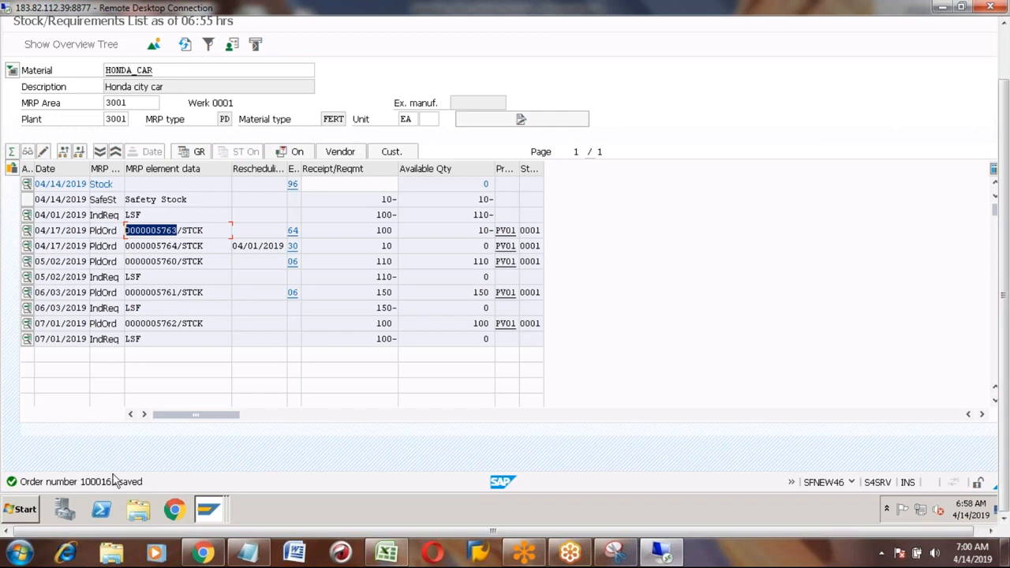
{"action": "left_click", "coordinate": [185, 47]}
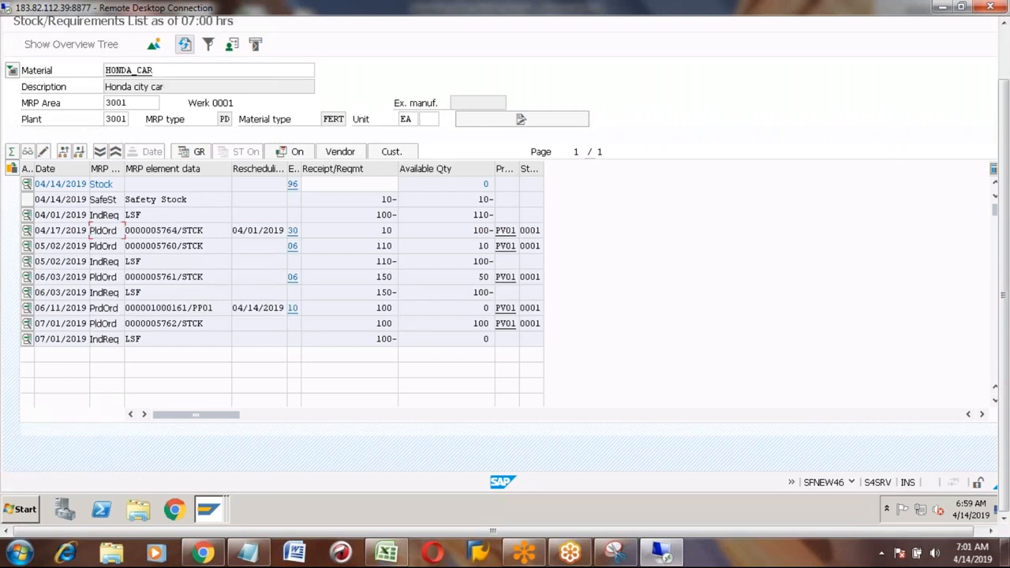
{"action": "left_click", "coordinate": [102, 310]}
{"action": "left_click_drag", "start_coordinate": [119, 308], "coordinate": [91, 308]}
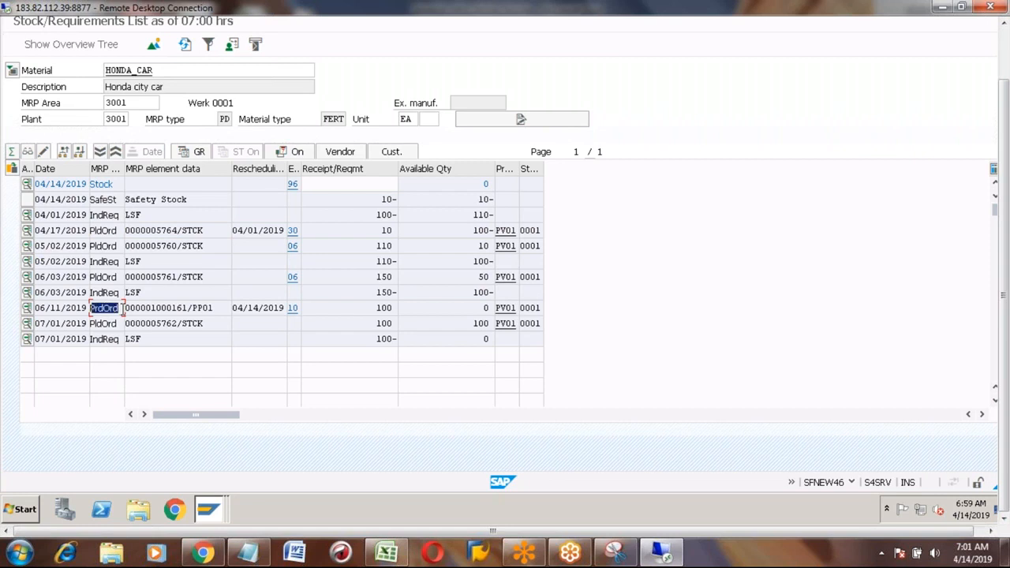
Highlight the production order number in the 06/11/2019 row of the HONDA_CAR stock/requirements list
{"action": "left_click", "coordinate": [192, 308]}
{"action": "key", "text": "shift+Left"}
{"action": "key", "text": "shift+Left"}
{"action": "key", "text": "shift+Left"}
{"action": "key", "text": "shift+Left"}
{"action": "key", "text": "shift+Left"}
{"action": "key", "text": "shift+Left"}
{"action": "key", "text": "shift+Left"}
{"action": "key", "text": "shift+Left"}
{"action": "key", "text": "shift+Left"}
{"action": "key", "text": "shift+Left"}
{"action": "key", "text": "shift+Left"}
{"action": "key", "text": "shift+Left"}
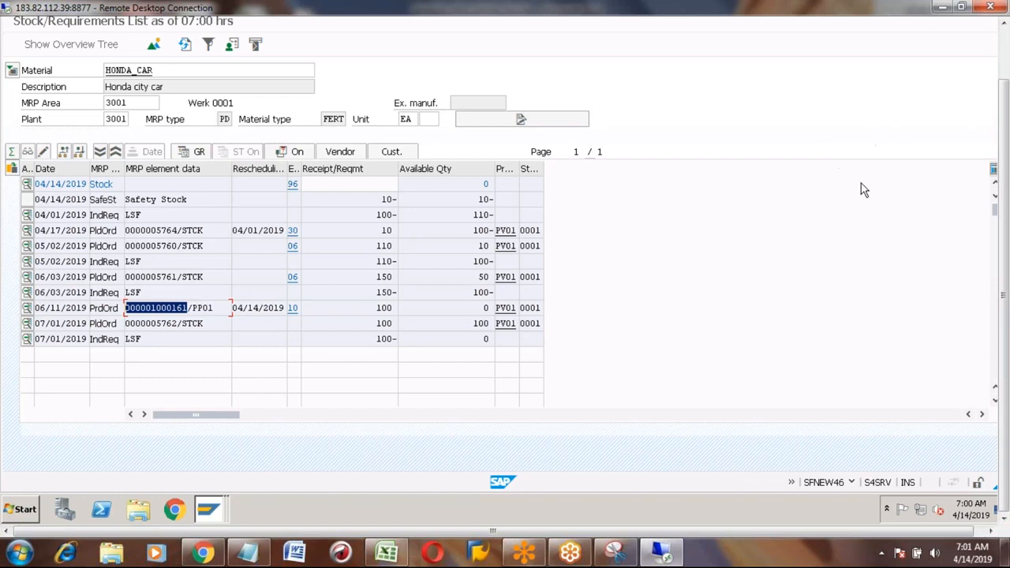
Switch to the Excel notes to review the CO40 individual conversion entry, and return to SAP
{"action": "left_click", "coordinate": [383, 558]}
{"action": "left_click", "coordinate": [182, 384]}
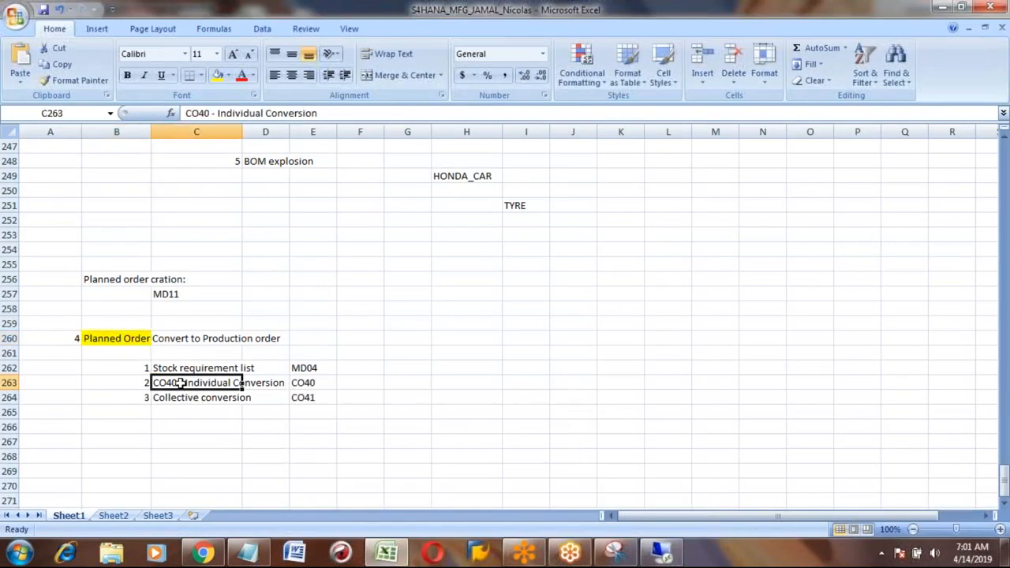
{"action": "left_click", "coordinate": [305, 384]}
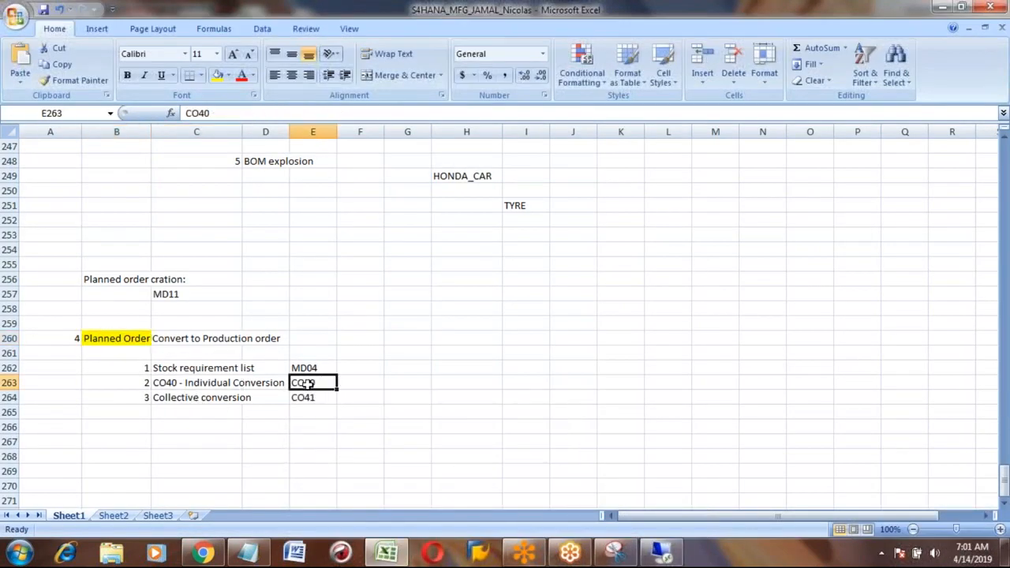
{"action": "left_click", "coordinate": [199, 384]}
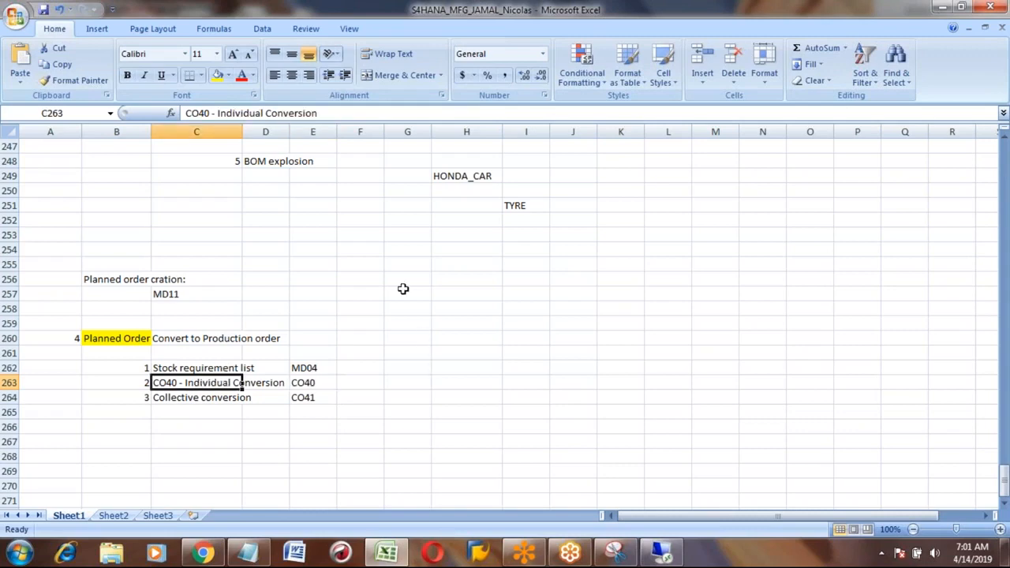
{"action": "key", "text": "alt+Tab"}
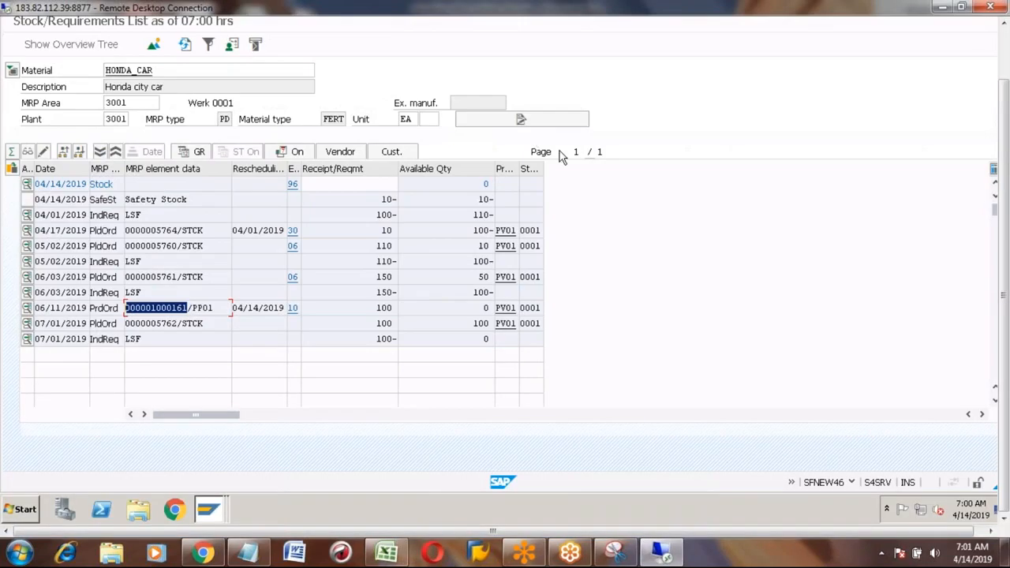
Open a new SAP session and start transaction CO40
{"action": "left_click", "coordinate": [1004, 60]}
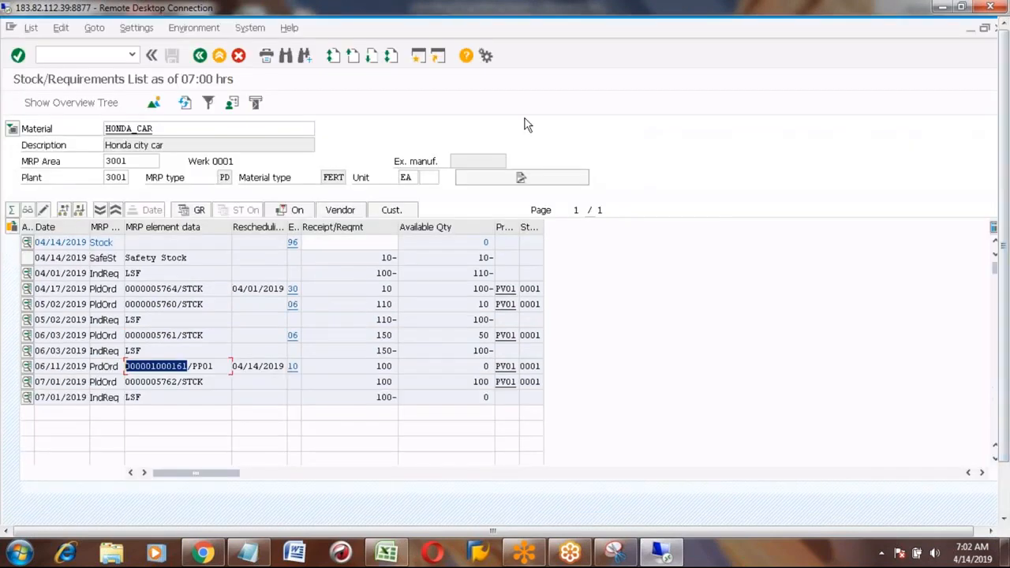
{"action": "left_click", "coordinate": [419, 56]}
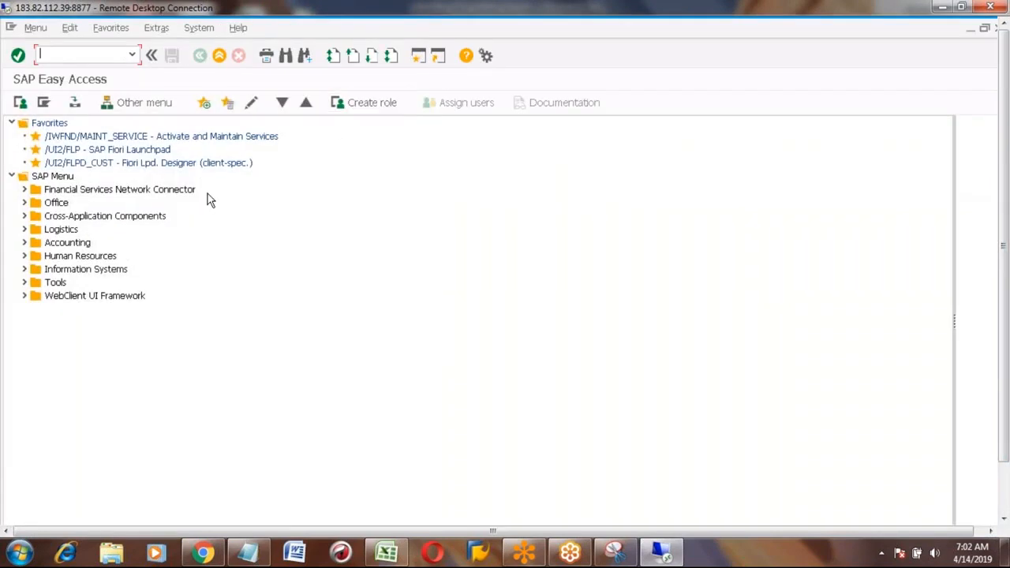
{"action": "type", "text": "CO40"}
{"action": "key", "text": "Return"}
{"action": "key", "text": "Return"}
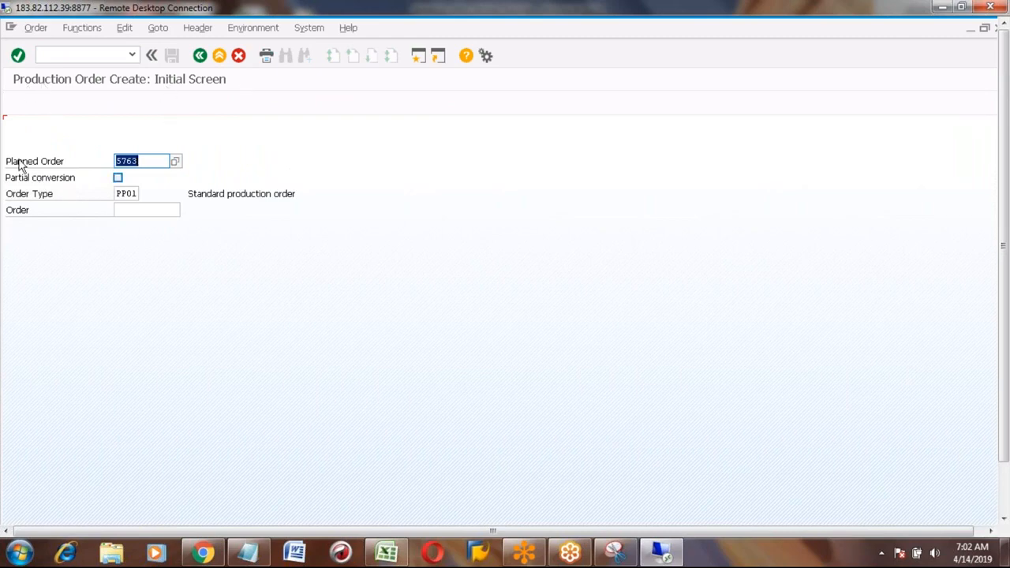
Clear the prefilled planned order number on the production order creation screen
{"action": "left_click", "coordinate": [149, 161]}
{"action": "key", "text": "BackSpace"}
{"action": "key", "text": "BackSpace"}
{"action": "key", "text": "BackSpace"}
{"action": "key", "text": "BackSpace"}
Look up the number of the 04/17/2019 planned order in the 07:00 stock/requirements list for HONDA_CAR
{"action": "left_click", "coordinate": [1004, 501]}
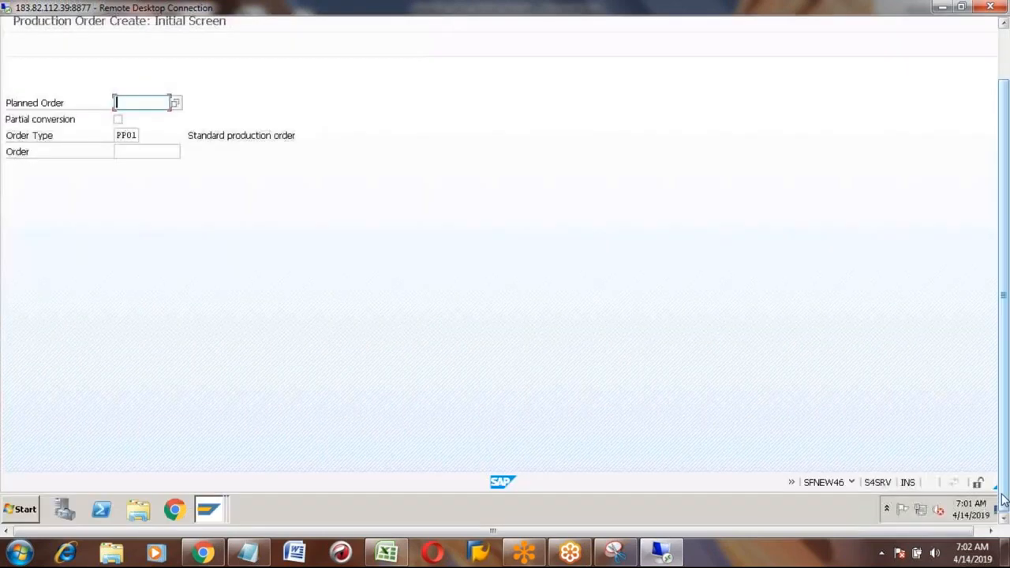
{"action": "left_click", "coordinate": [209, 514]}
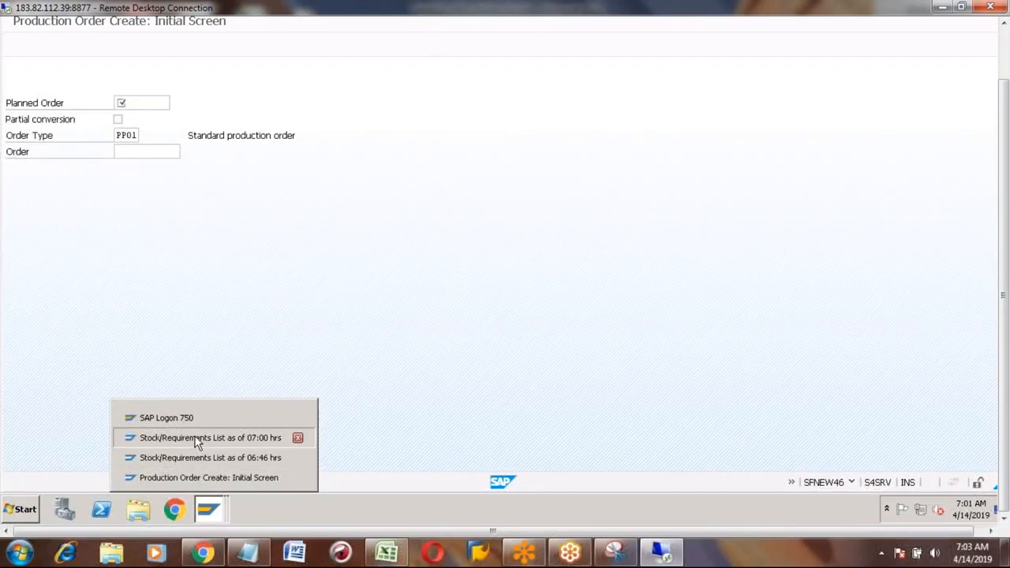
{"action": "left_click", "coordinate": [195, 437]}
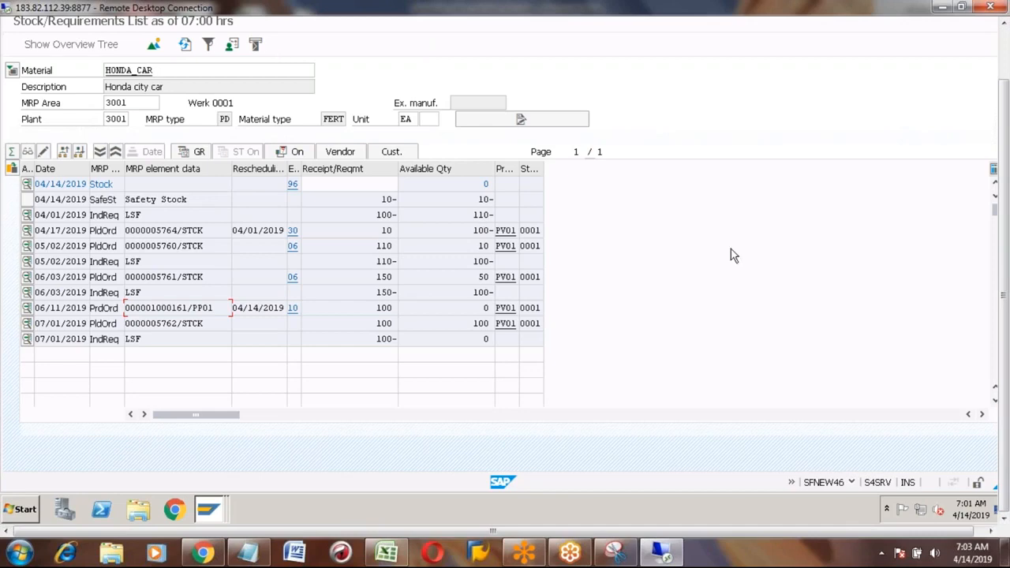
{"action": "left_click", "coordinate": [1007, 63]}
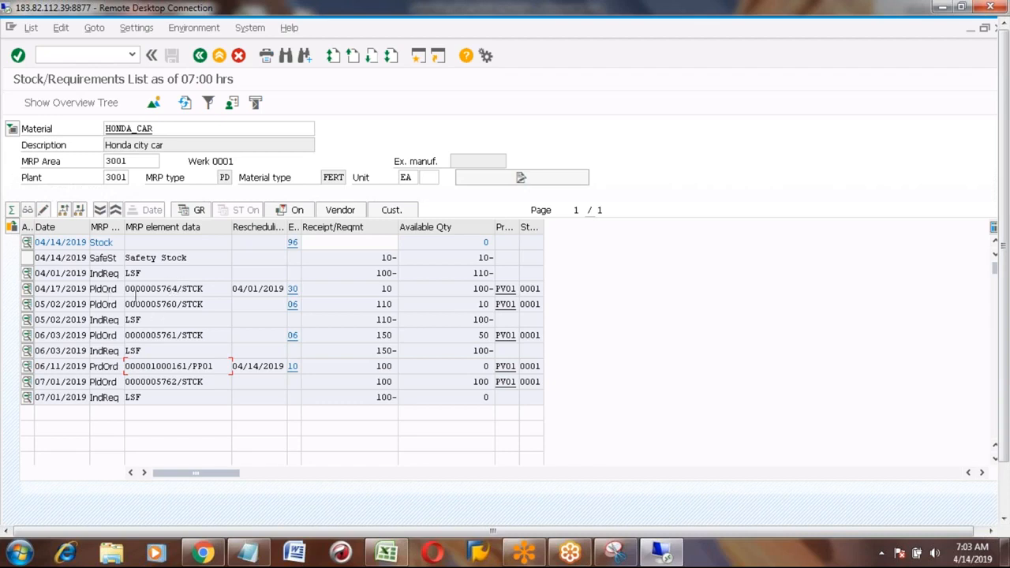
{"action": "left_click", "coordinate": [179, 290]}
{"action": "key", "text": "shift+Left"}
{"action": "key", "text": "shift+Left"}
{"action": "key", "text": "shift+Left"}
{"action": "key", "text": "shift+Left"}
{"action": "key", "text": "Left"}
Return to the production order creation session and load the 04/17/2019 planned order by its number, with order type PP01
{"action": "left_click", "coordinate": [1005, 503]}
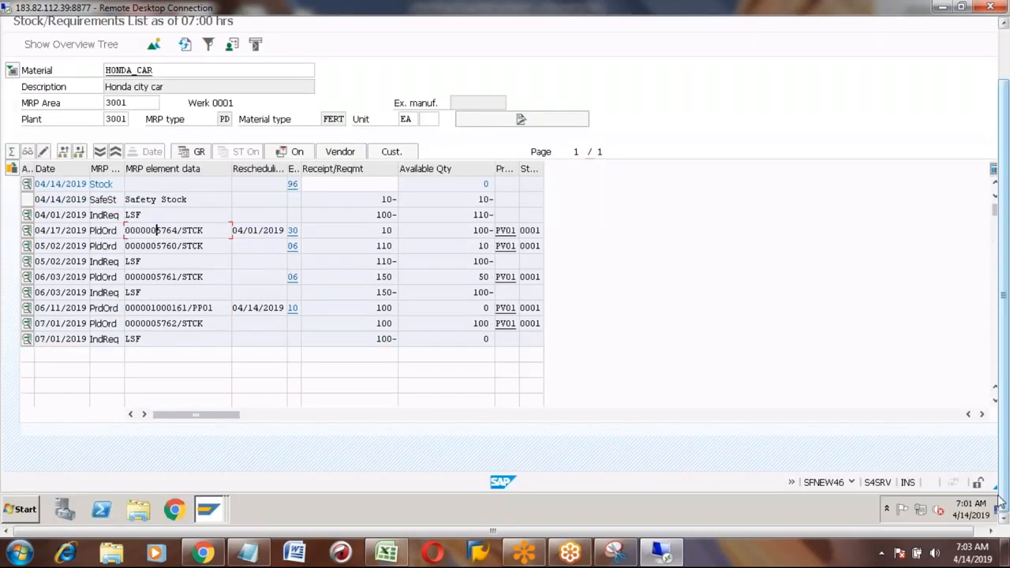
{"action": "left_click", "coordinate": [210, 507]}
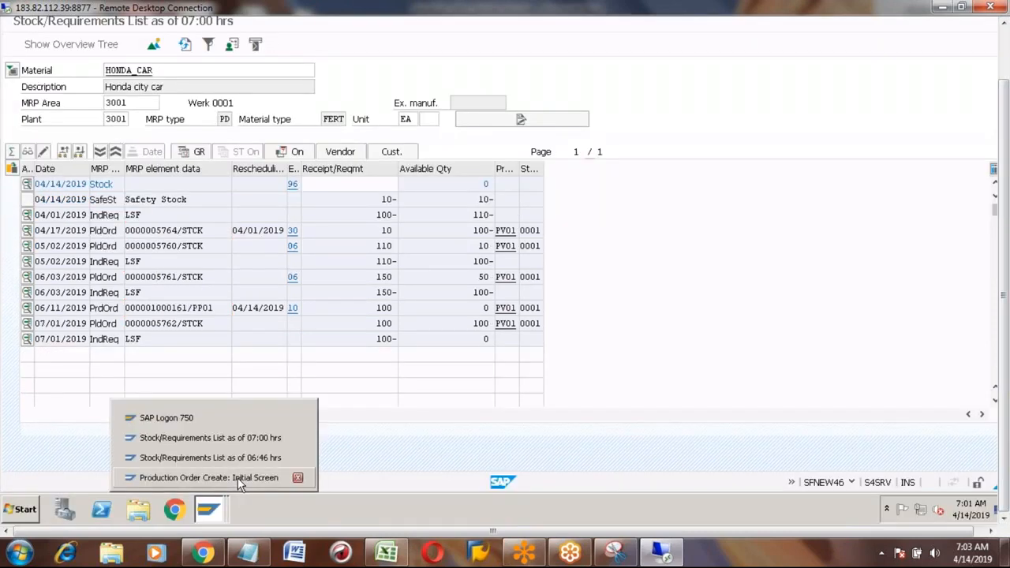
{"action": "left_click", "coordinate": [238, 477]}
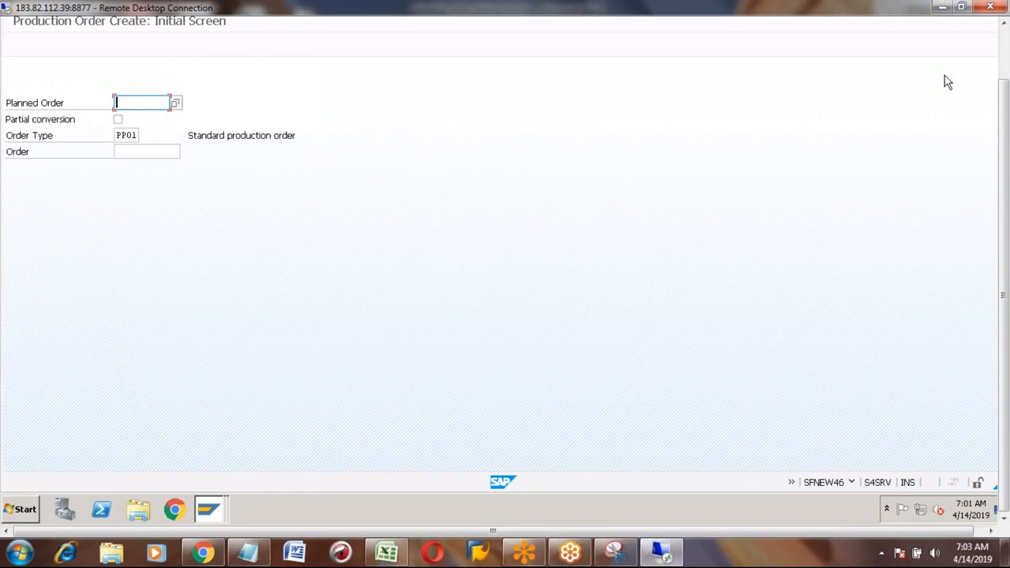
{"action": "left_click", "coordinate": [1005, 53]}
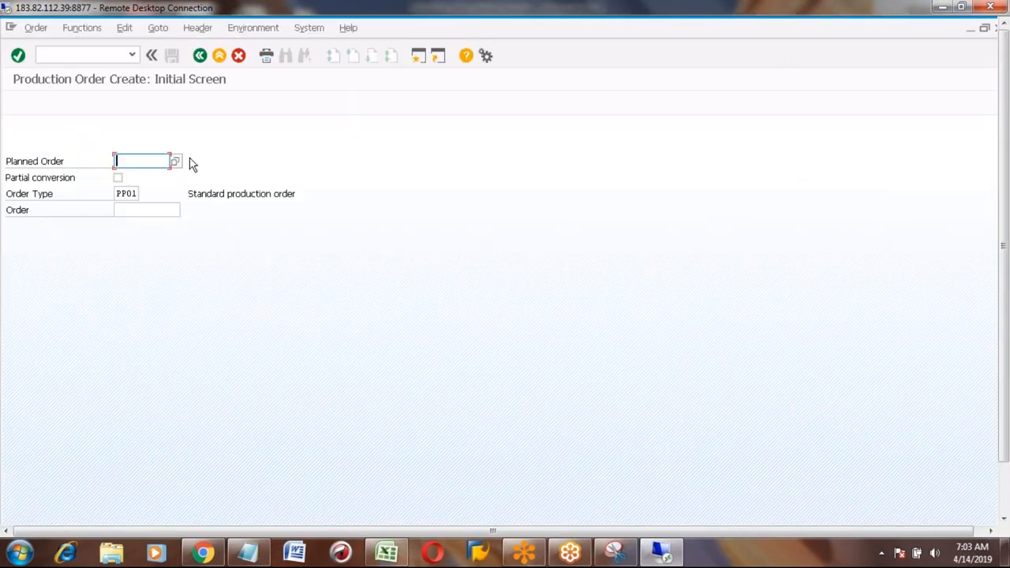
{"action": "type", "text": "5764"}
{"action": "key", "text": "Return"}
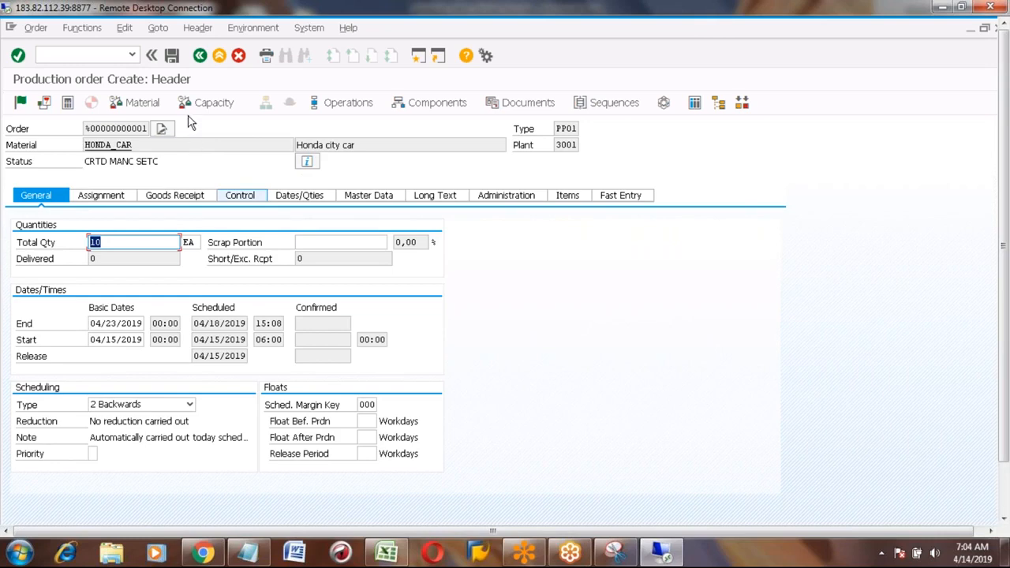
Save the production order despite the cost calculation error and check the status message
{"action": "left_click", "coordinate": [172, 57]}
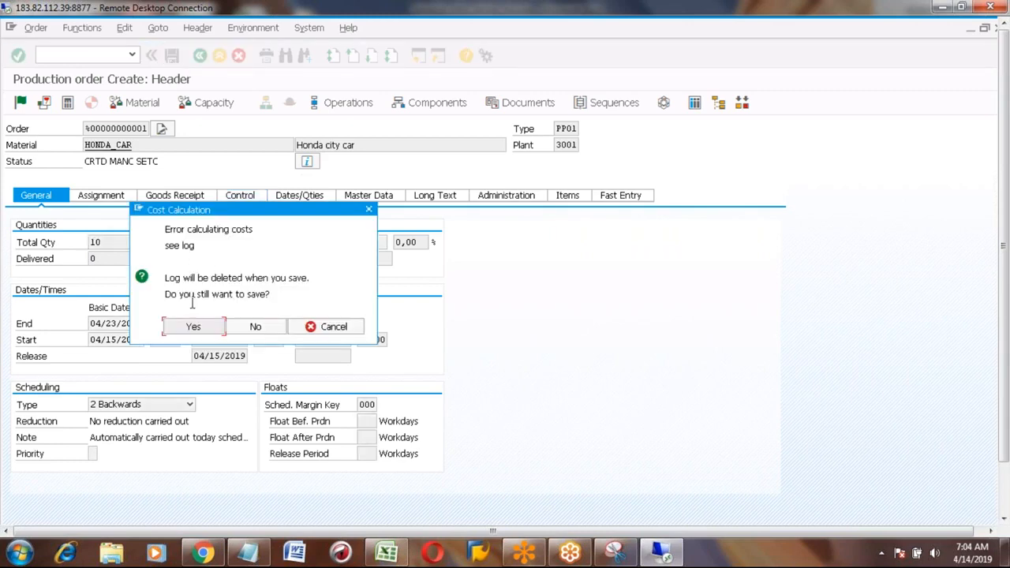
{"action": "left_click", "coordinate": [192, 327]}
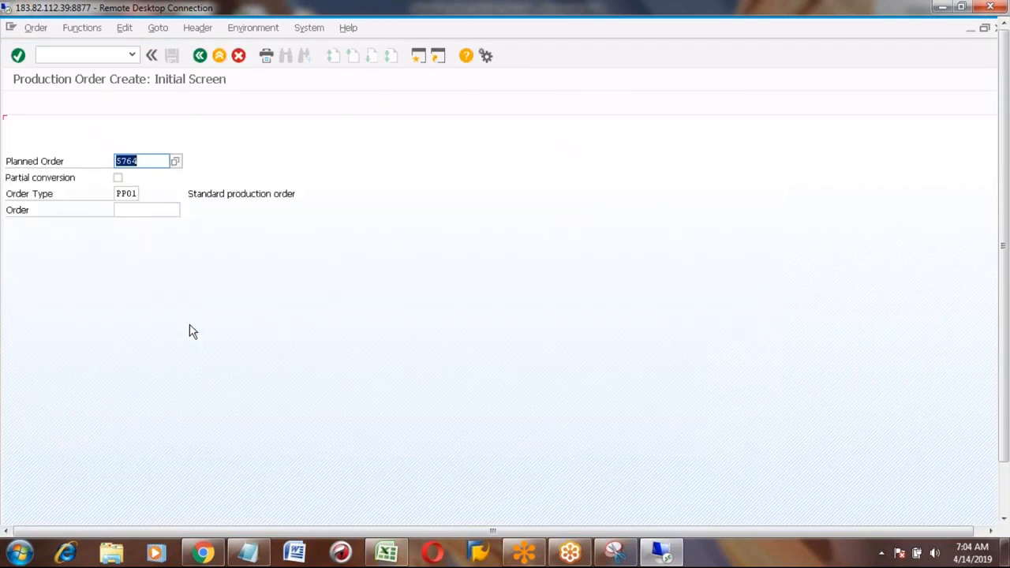
{"action": "left_click", "coordinate": [1007, 500]}
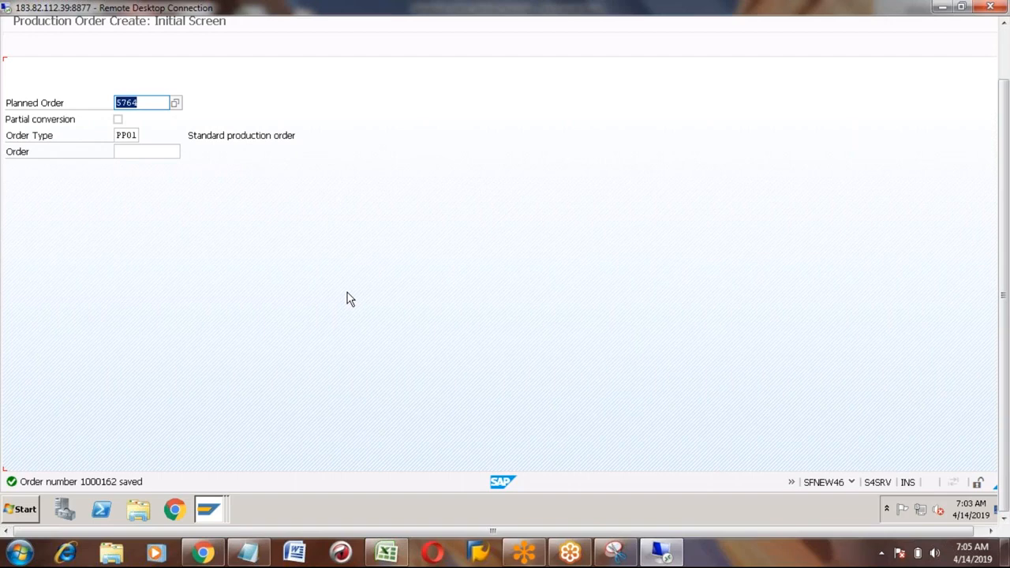
{"action": "left_click", "coordinate": [1006, 60]}
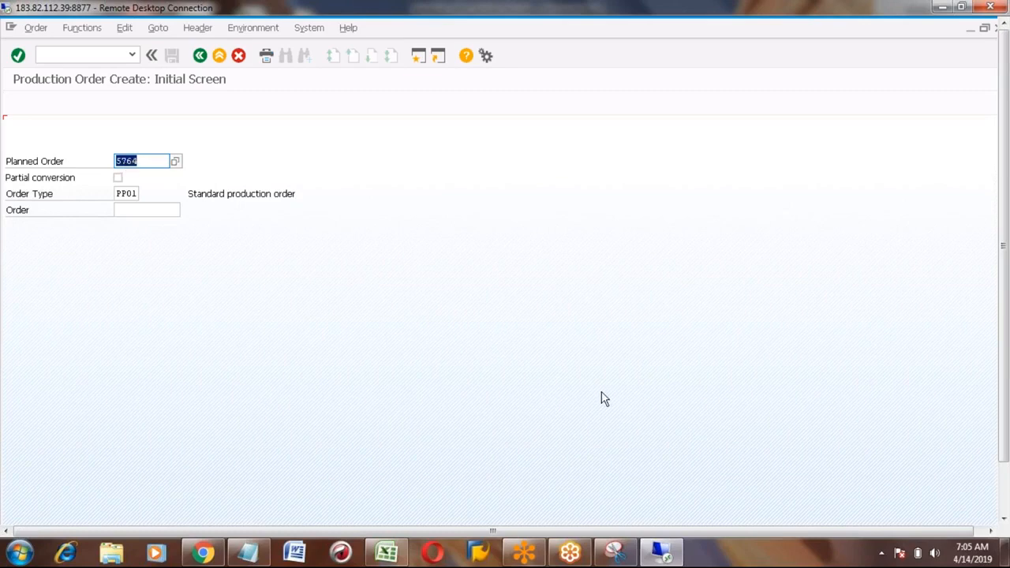
{"action": "left_click", "coordinate": [1006, 493]}
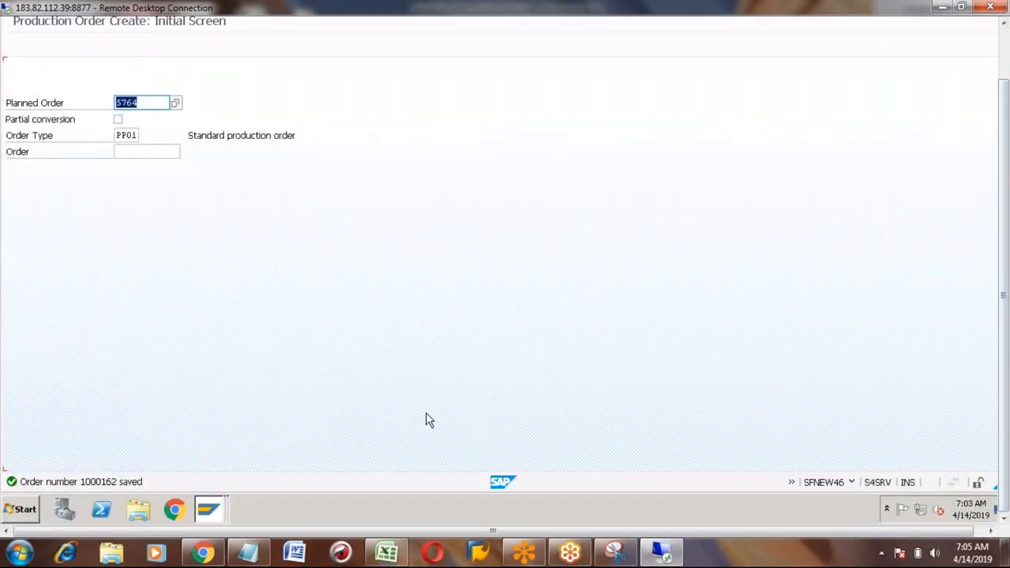
Switch to the 07:00 stock/requirements list, highlight the converted planned order's number, and refresh the list
{"action": "left_click", "coordinate": [209, 512]}
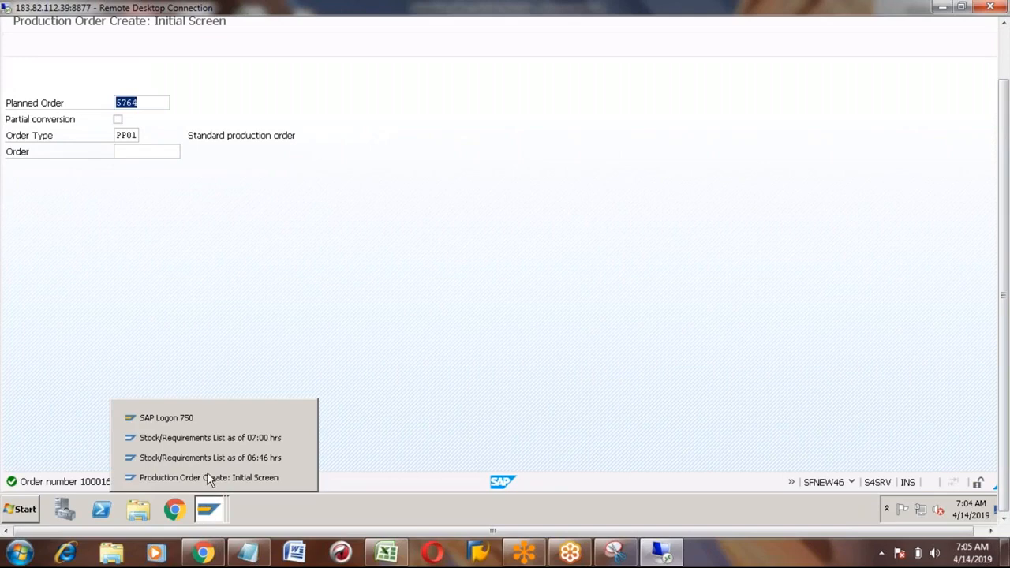
{"action": "left_click", "coordinate": [196, 441]}
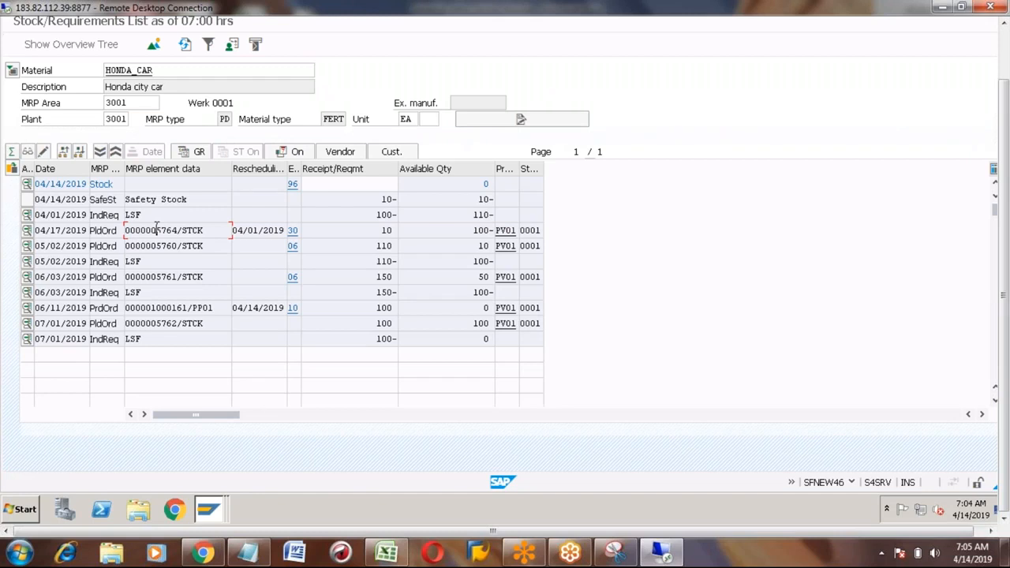
{"action": "key", "text": "shift+Right"}
{"action": "key", "text": "shift+Right"}
{"action": "key", "text": "shift+Right"}
{"action": "key", "text": "shift+Right"}
{"action": "left_click", "coordinate": [184, 49]}
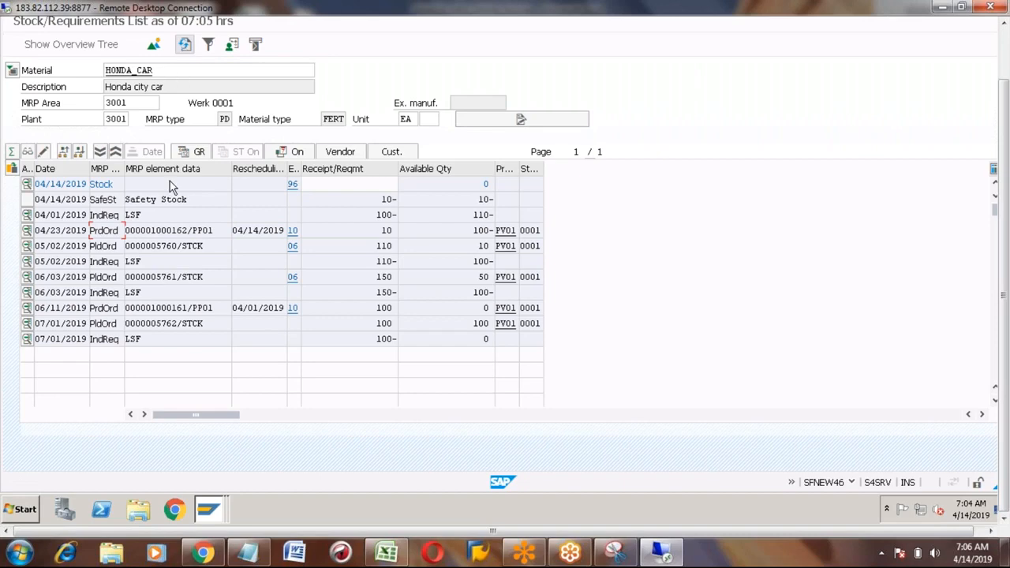
Highlight the production order number in the 04/23/2019 row of the refreshed list
{"action": "left_click", "coordinate": [187, 230]}
{"action": "key", "text": "shift+Left"}
{"action": "key", "text": "shift+Left"}
{"action": "key", "text": "shift+Left"}
{"action": "key", "text": "shift+Left"}
{"action": "key", "text": "shift+Left"}
{"action": "key", "text": "shift+Left"}
{"action": "key", "text": "shift+Left"}
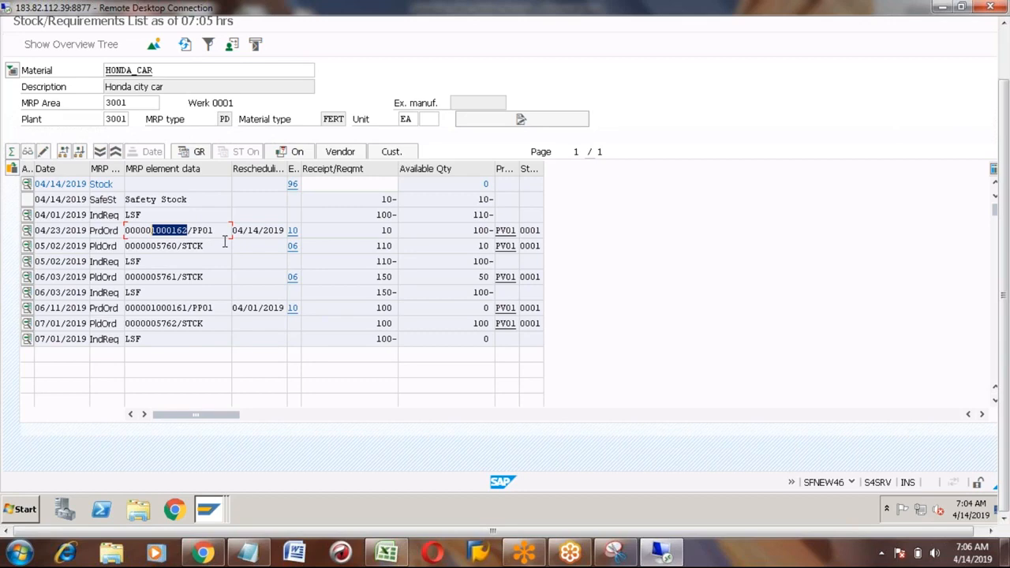
{"action": "left_click", "coordinate": [1006, 52]}
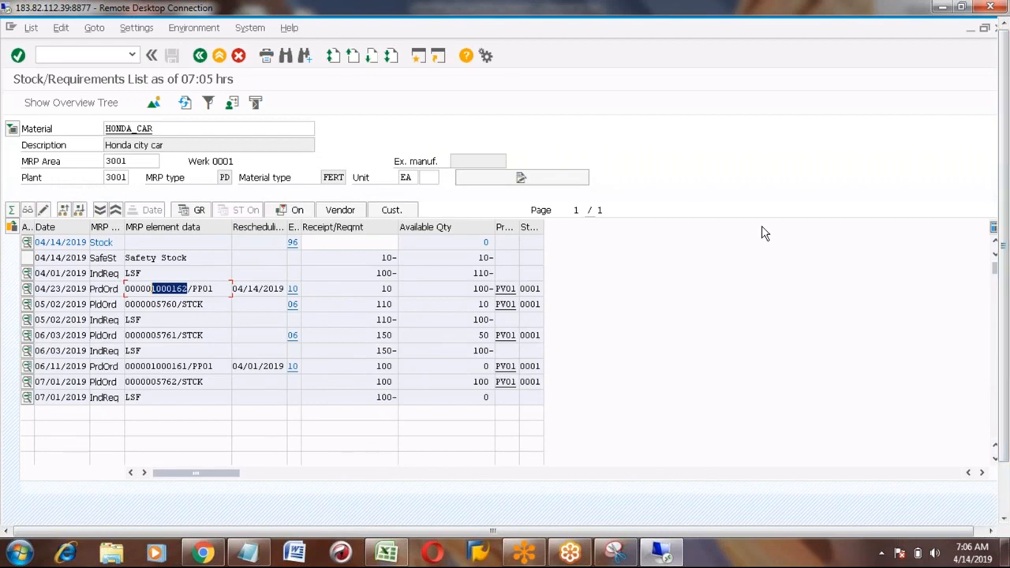
{"action": "key", "text": "alt+Tab"}
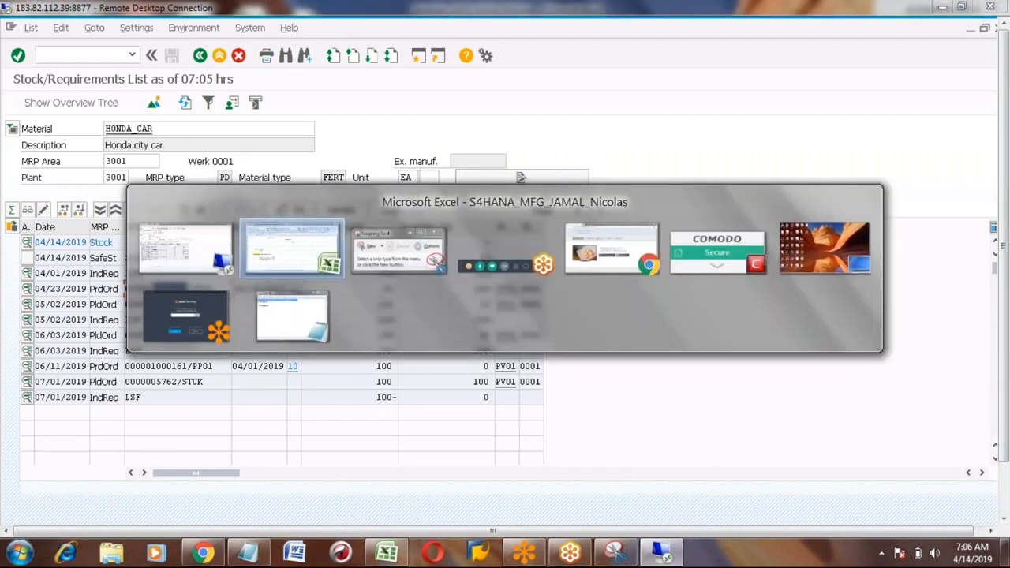
{"action": "key", "text": "Escape"}
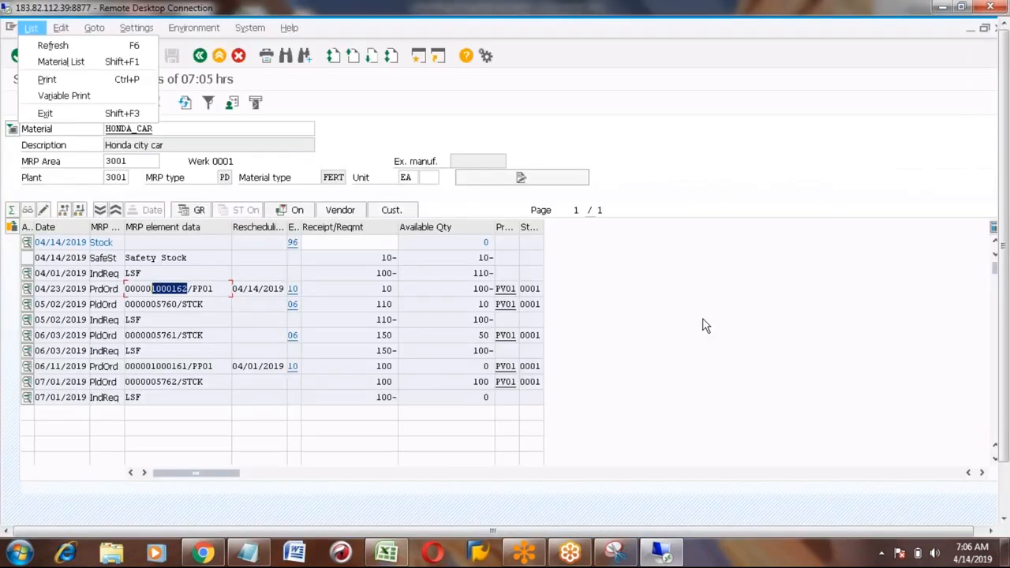
{"action": "left_click", "coordinate": [710, 369]}
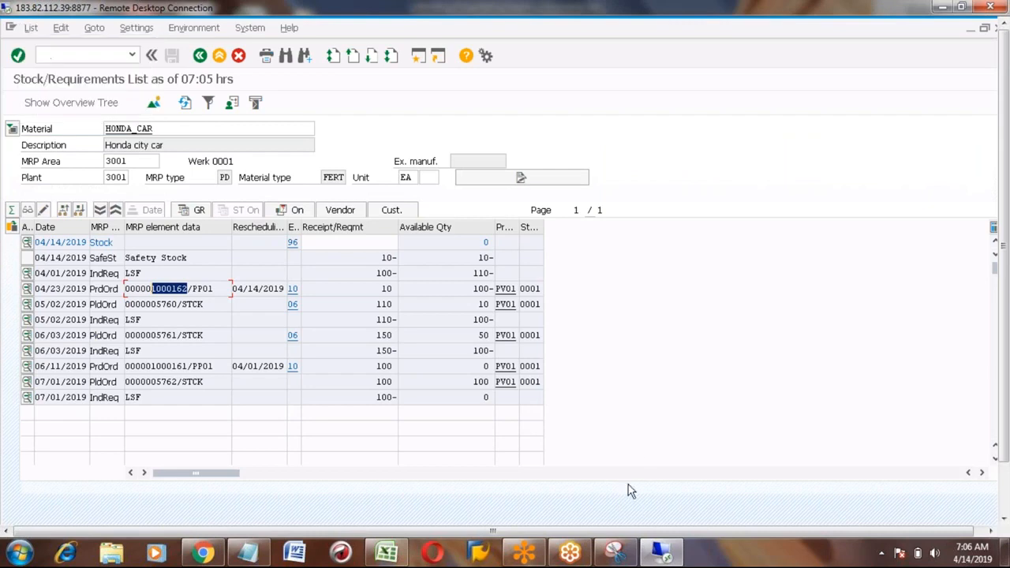
Switch to the production order creation session, leave that transaction, and start transaction CO41
{"action": "left_click", "coordinate": [1004, 498]}
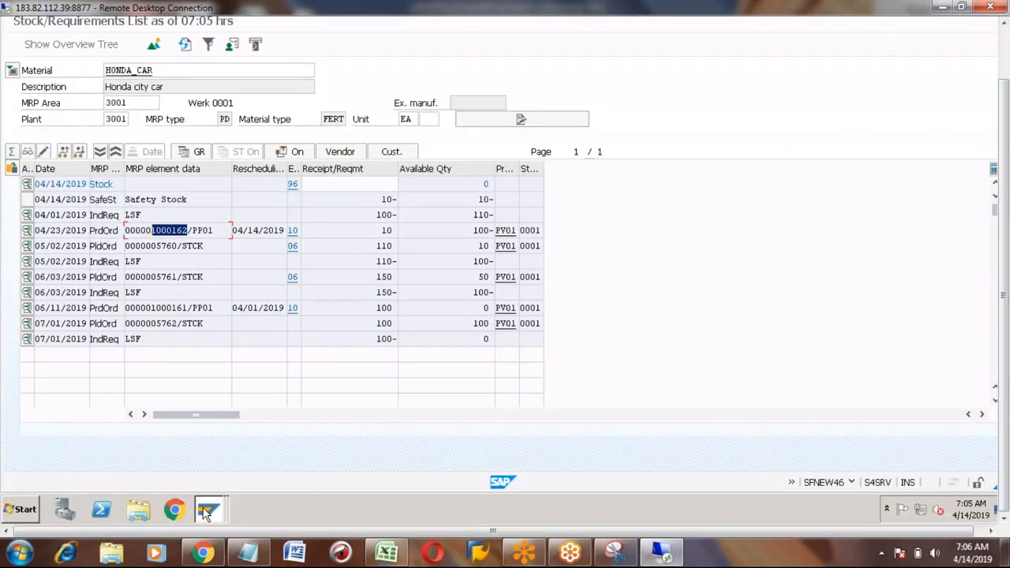
{"action": "mouse_move", "coordinate": [207, 513]}
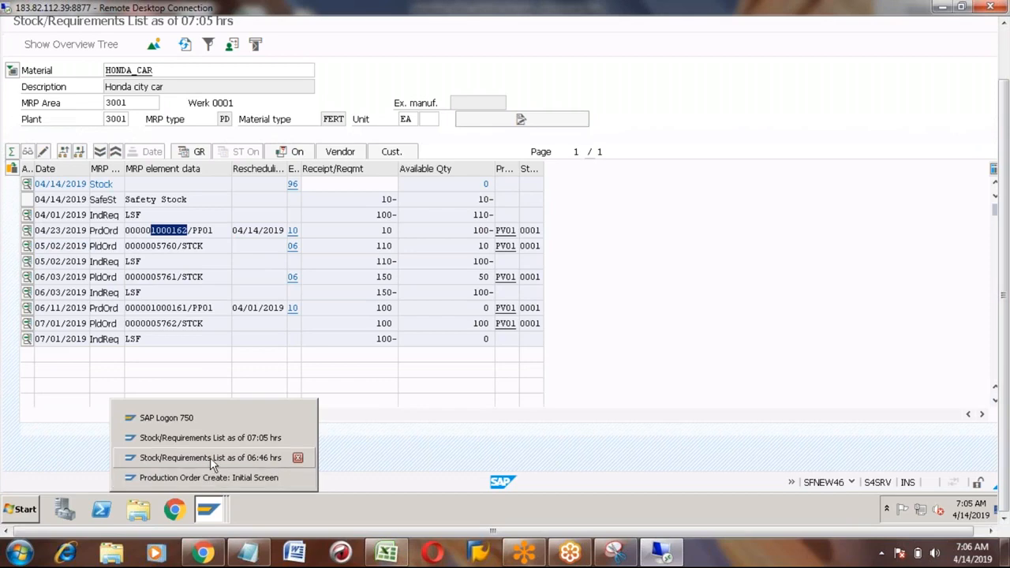
{"action": "left_click", "coordinate": [211, 477]}
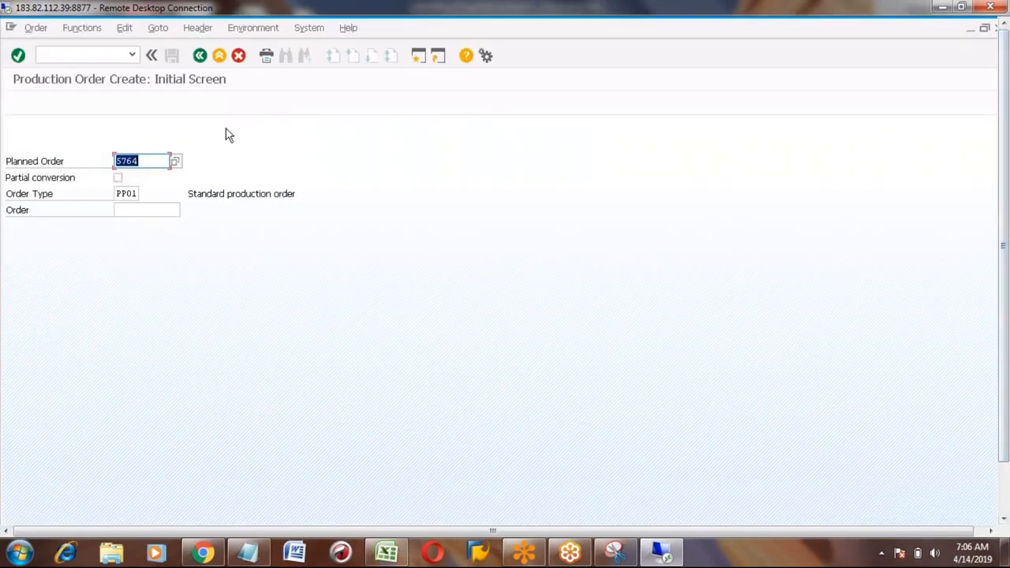
{"action": "left_click", "coordinate": [200, 55]}
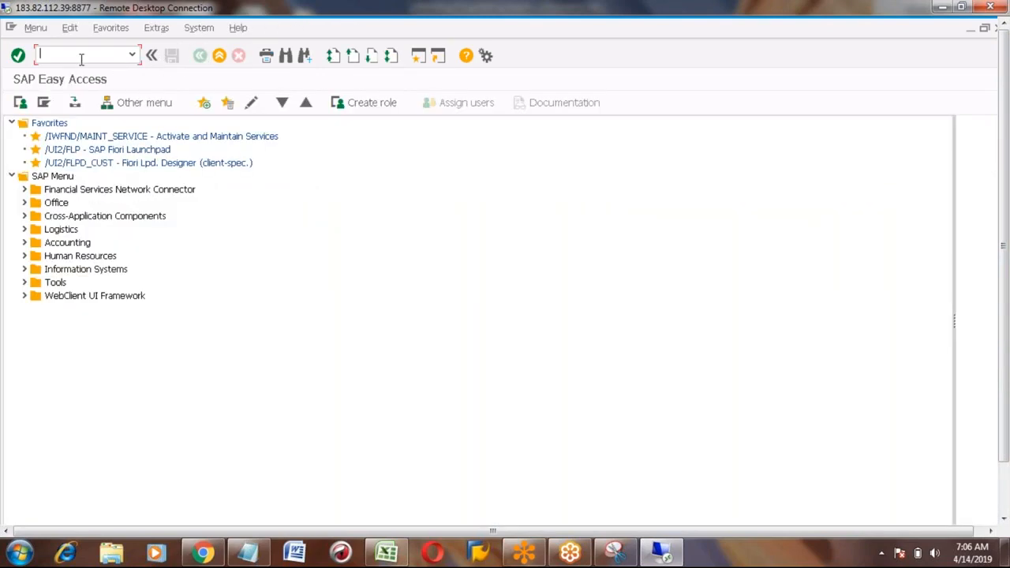
{"action": "type", "text": "CO41"}
{"action": "key", "text": "Return"}
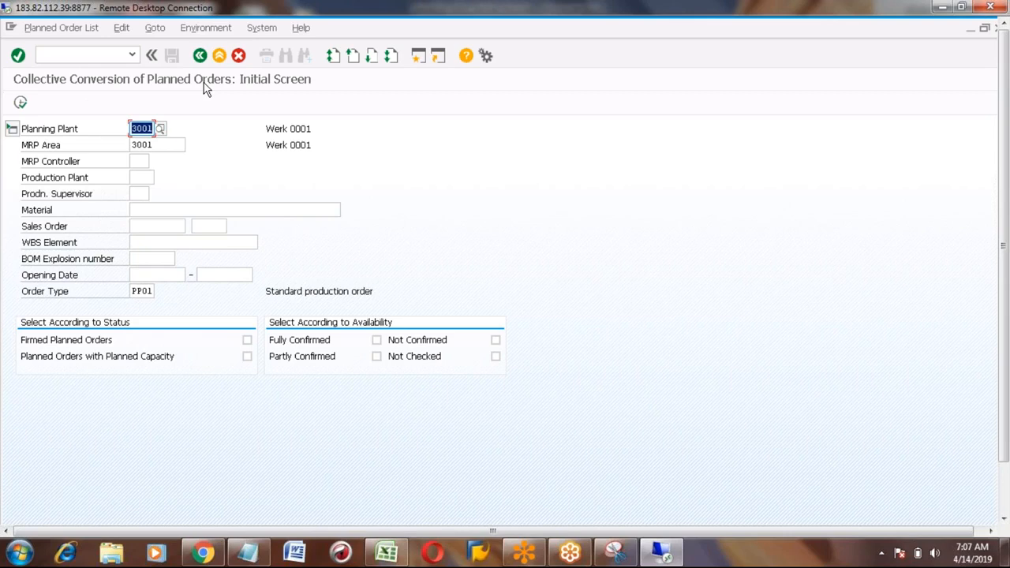
{"action": "left_click", "coordinate": [139, 161]}
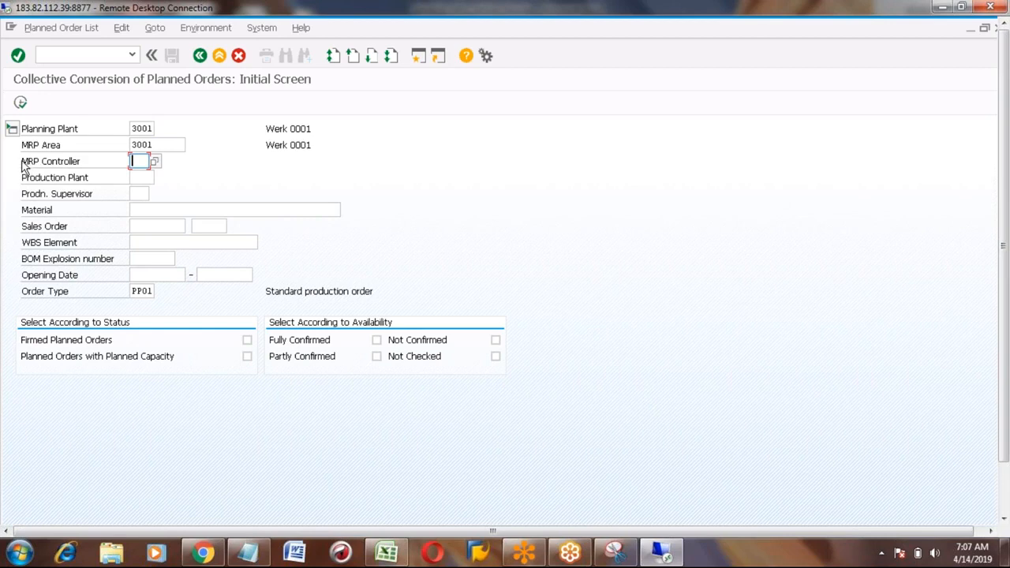
{"action": "left_click", "coordinate": [78, 164]}
{"action": "left_click", "coordinate": [141, 162]}
{"action": "left_click", "coordinate": [140, 209]}
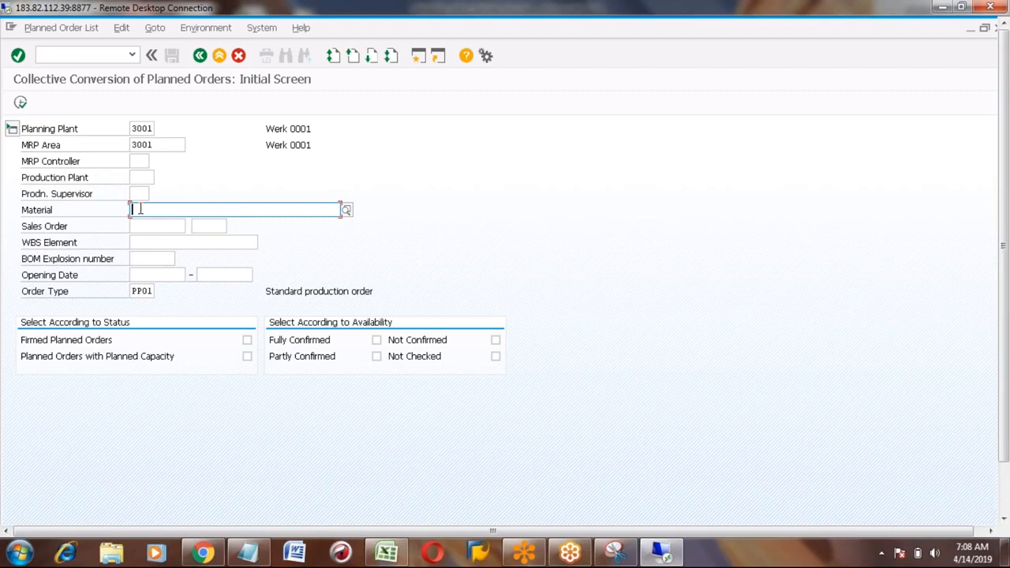
{"action": "left_click", "coordinate": [135, 161]}
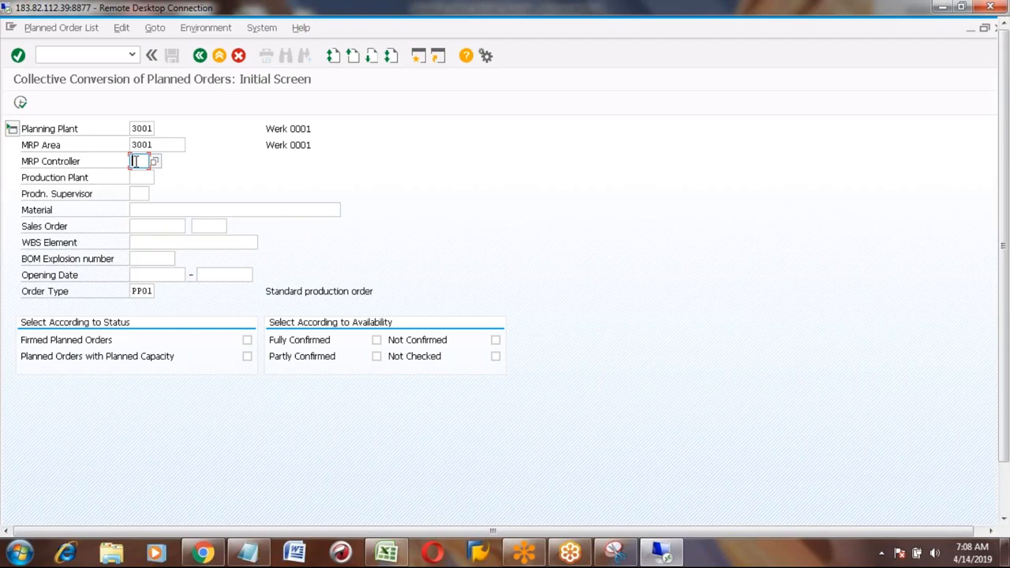
Restrict the collective conversion selection to material HONDA_CAR and list its planned orders
{"action": "left_click", "coordinate": [137, 209]}
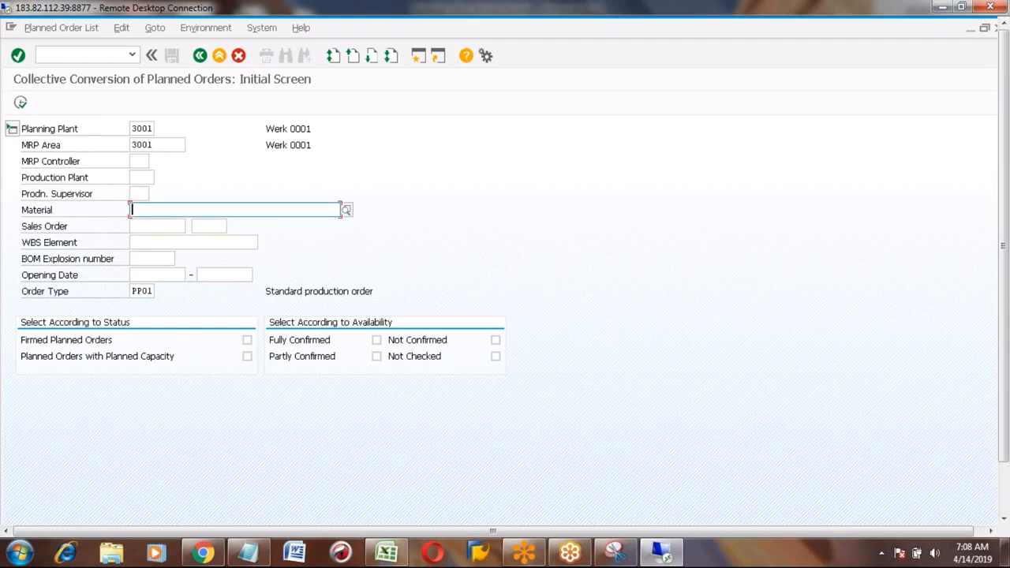
{"action": "type", "text": "HONDA_CAR"}
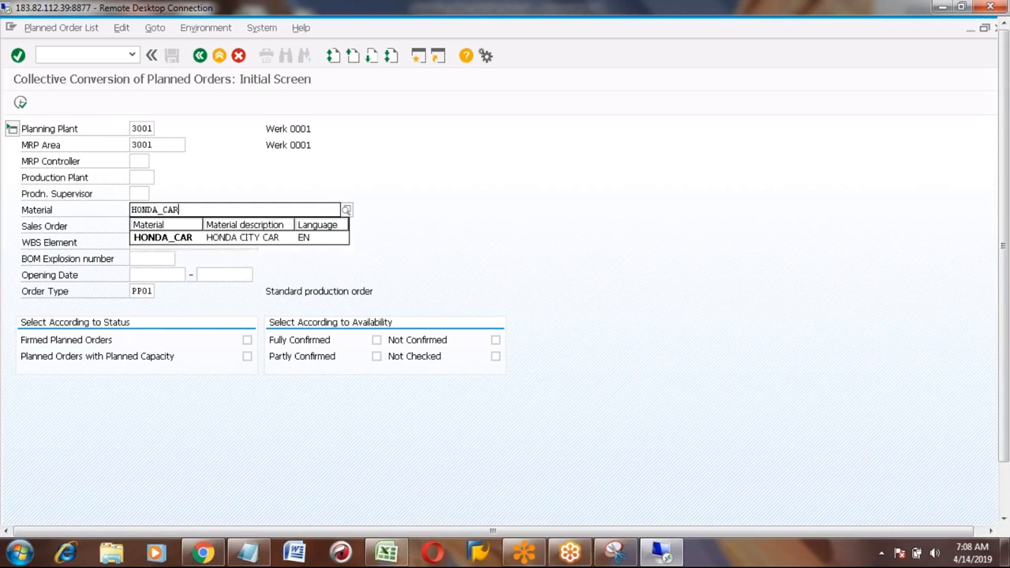
{"action": "key", "text": "Return"}
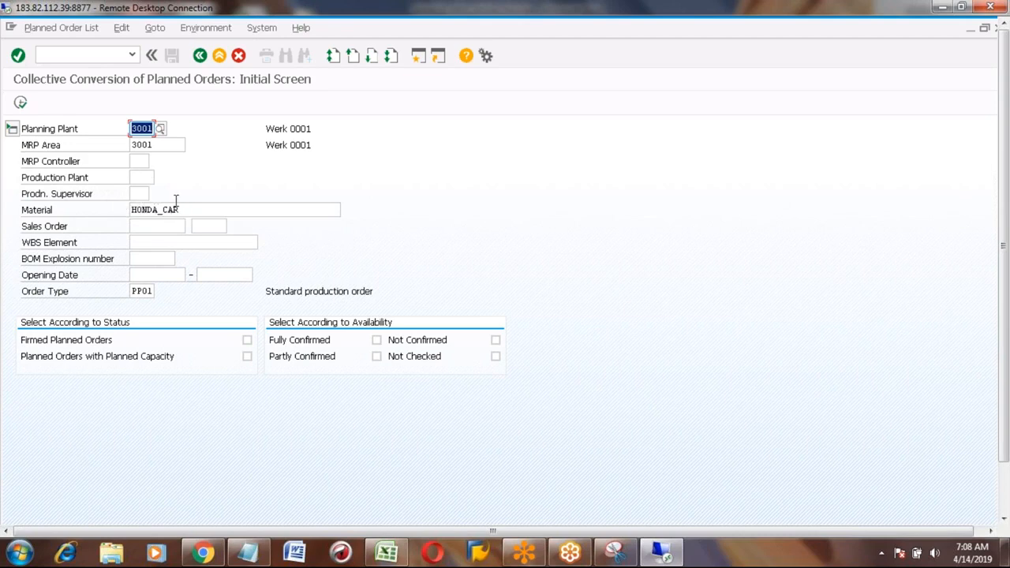
{"action": "left_click", "coordinate": [143, 159]}
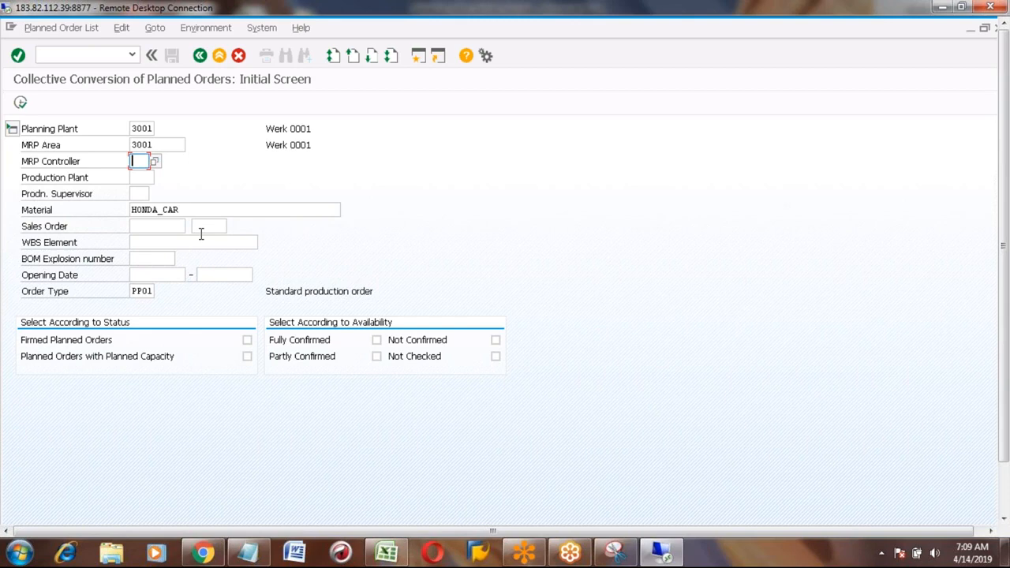
{"action": "left_click", "coordinate": [21, 106]}
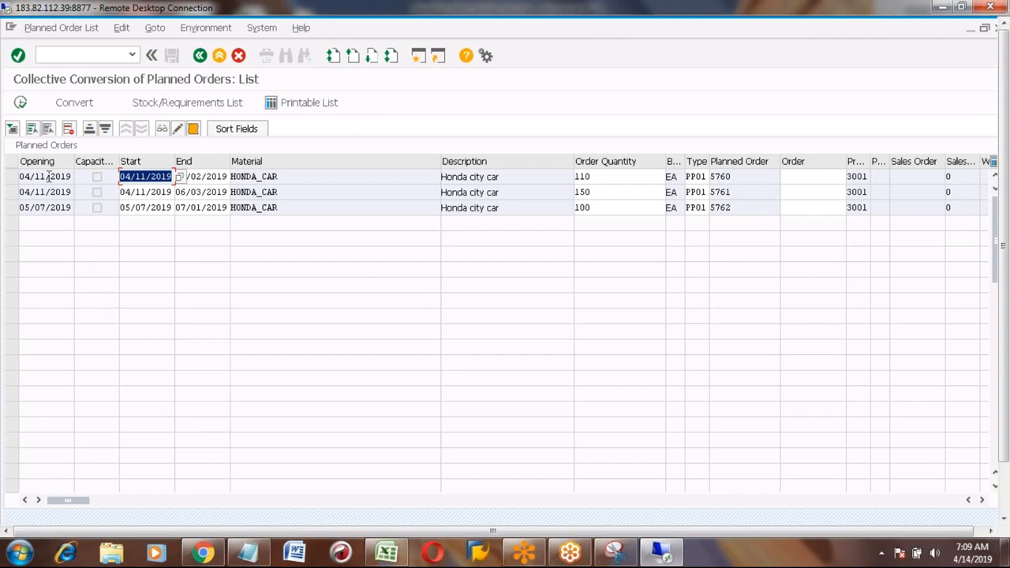
Highlight the planned order column, switch to the 07:05 stock/requirements list, refresh it, and check the matching planned orders
{"action": "left_click", "coordinate": [739, 161]}
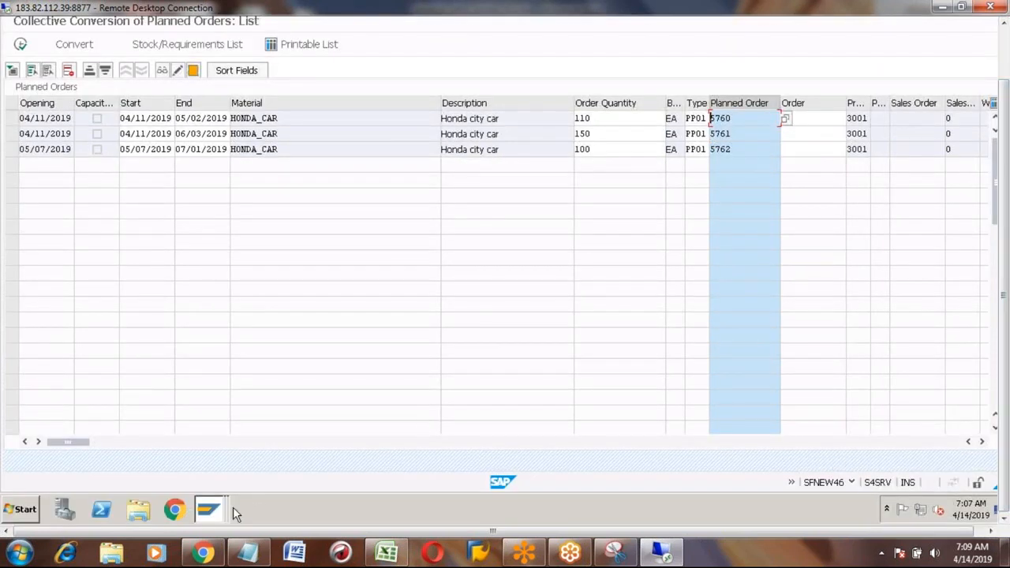
{"action": "mouse_move", "coordinate": [209, 511]}
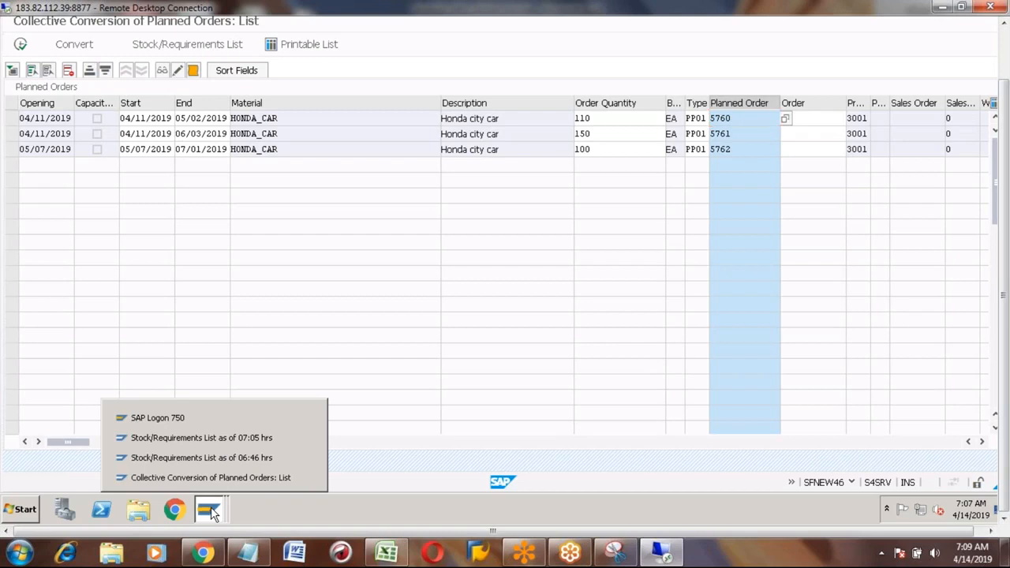
{"action": "left_click", "coordinate": [198, 439]}
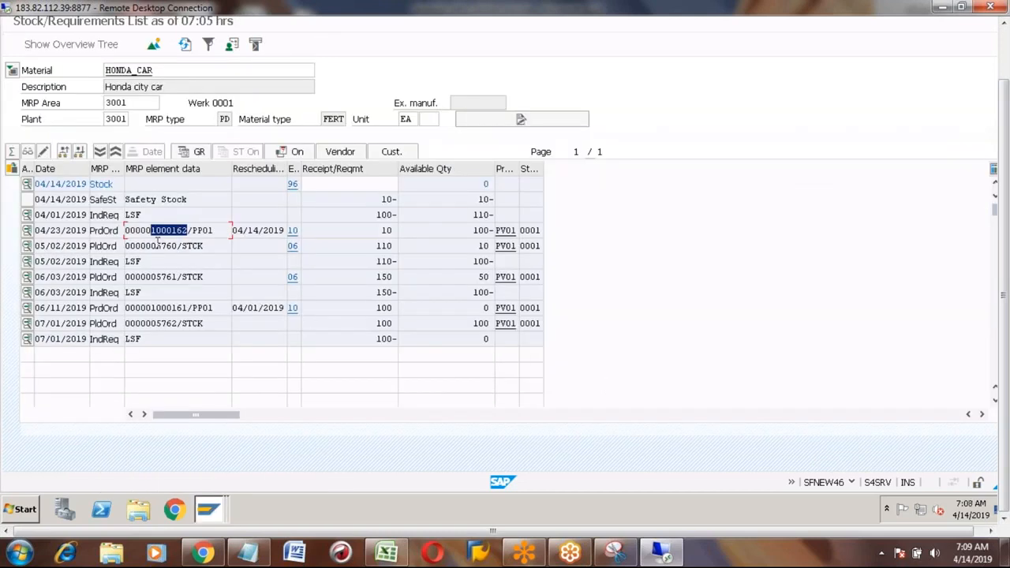
{"action": "left_click", "coordinate": [185, 44]}
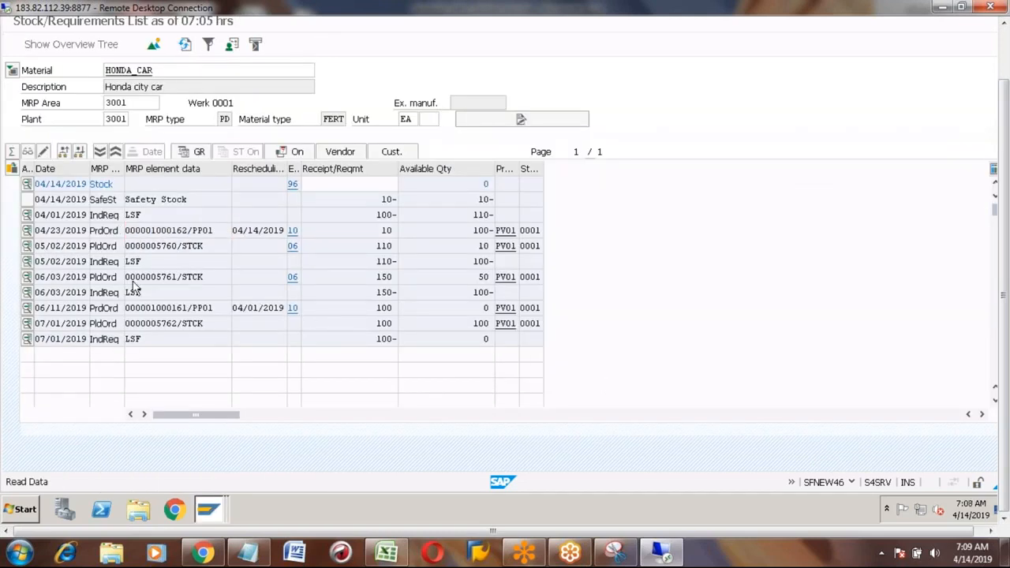
{"action": "left_click", "coordinate": [140, 246]}
{"action": "left_click", "coordinate": [161, 277]}
{"action": "left_click", "coordinate": [158, 324]}
Return to the collective conversion list and convert the planned orders for 110 and 150 EA, saving despite the cost calculation error
{"action": "left_click", "coordinate": [209, 509]}
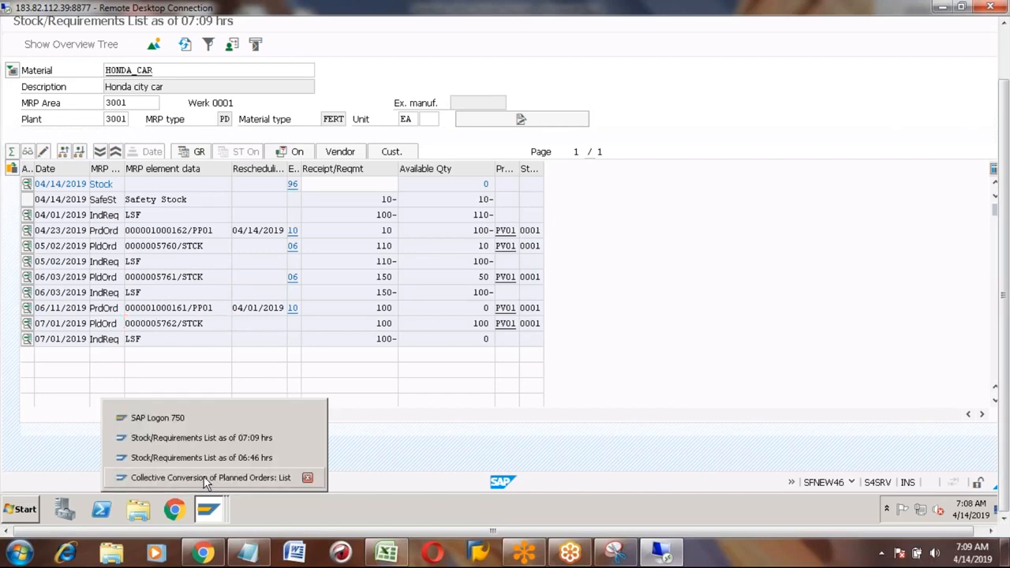
{"action": "left_click", "coordinate": [207, 479]}
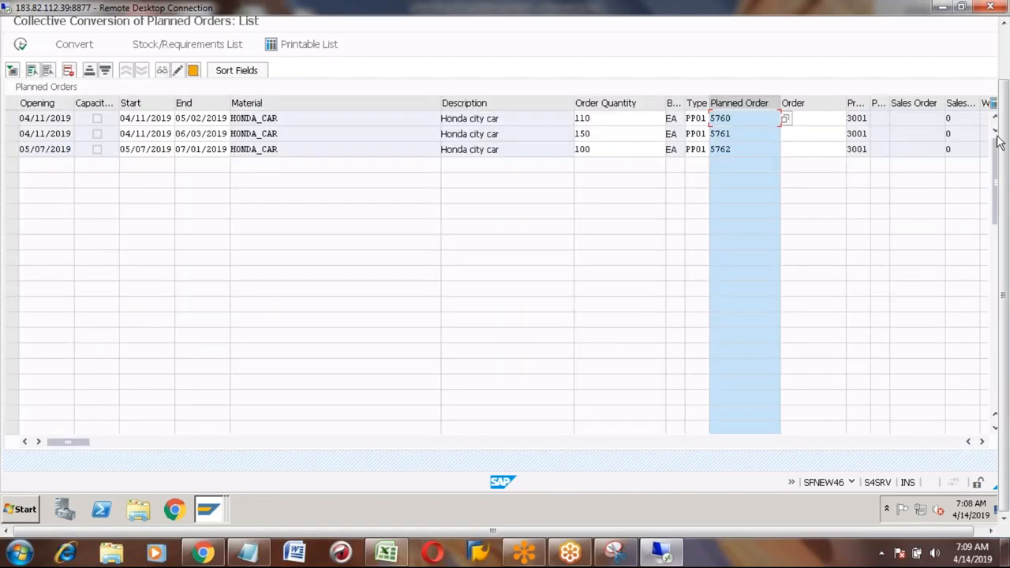
{"action": "left_click", "coordinate": [1005, 50]}
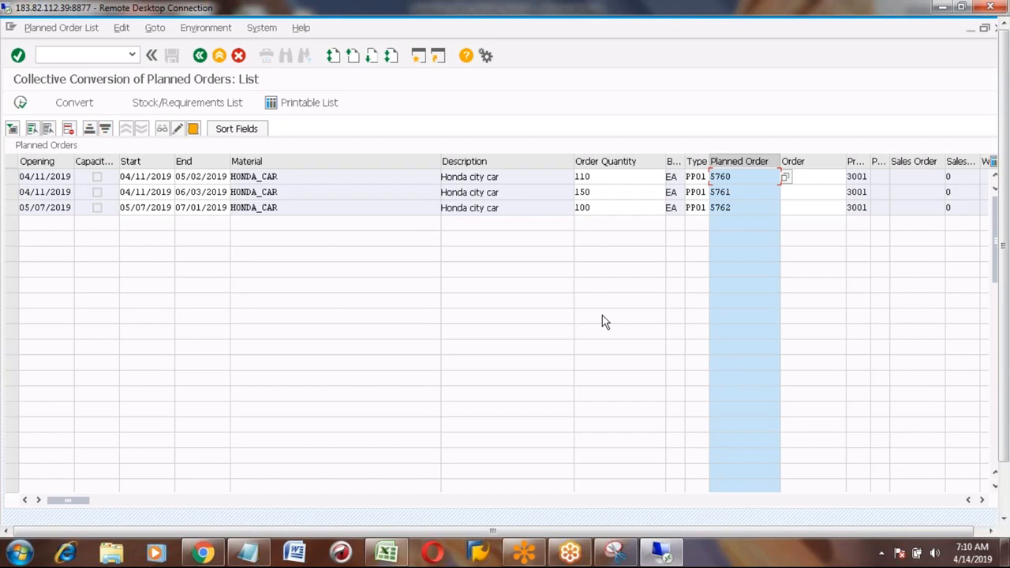
{"action": "left_click", "coordinate": [11, 178]}
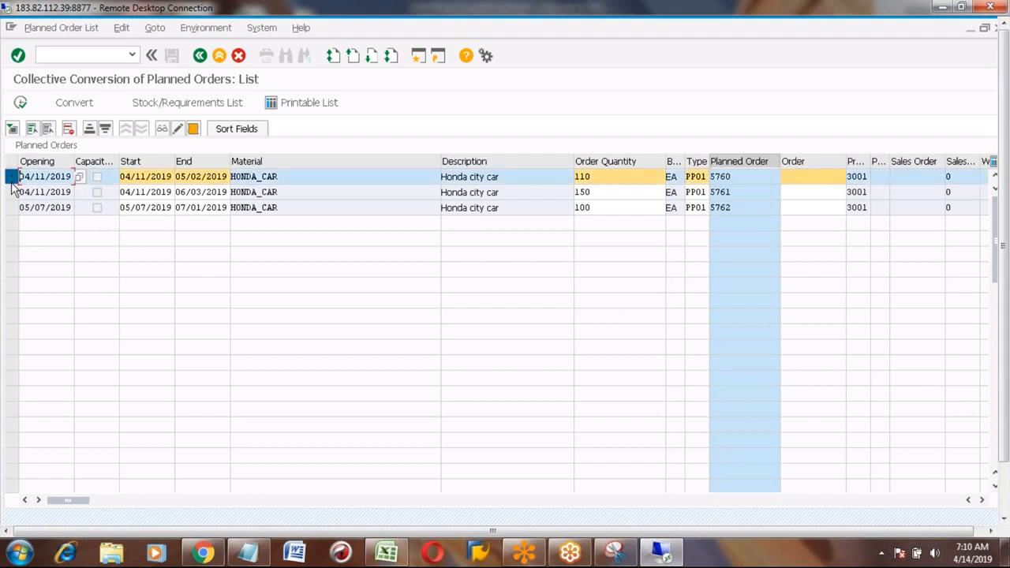
{"action": "left_click", "coordinate": [12, 194], "text": "ctrl"}
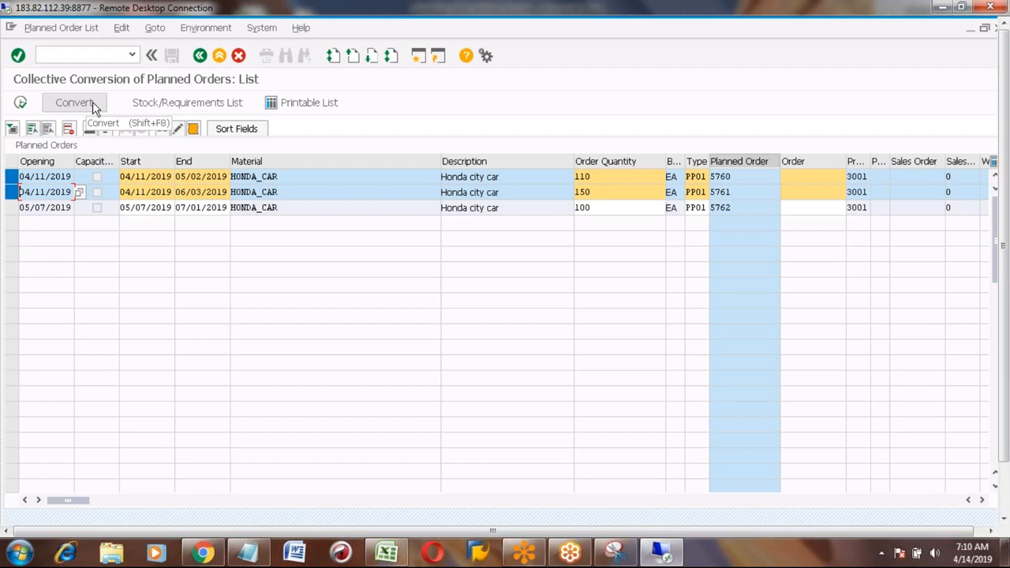
{"action": "left_click", "coordinate": [92, 106]}
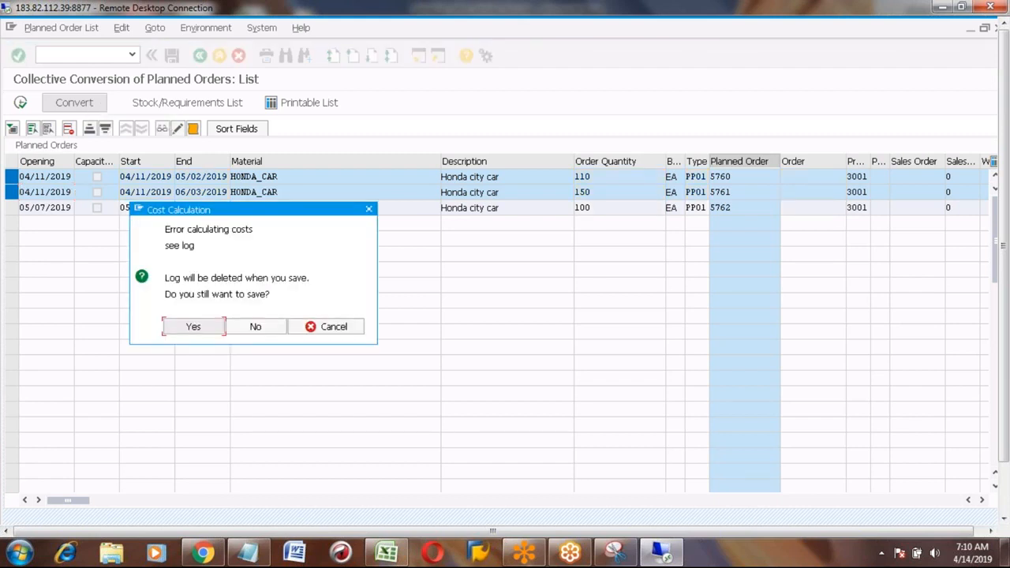
{"action": "left_click", "coordinate": [181, 329]}
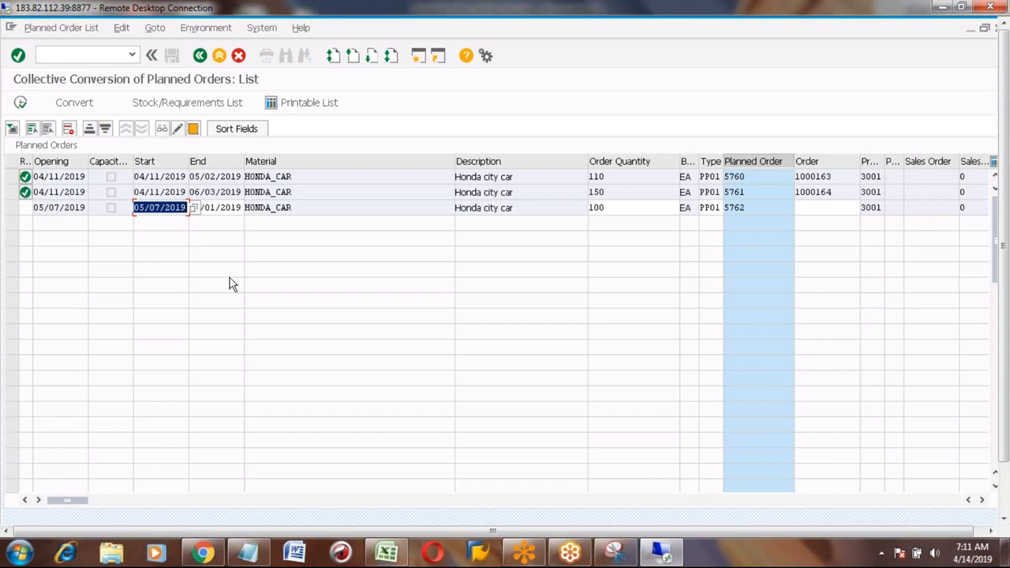
Check the production order numbers of the two converted rows and highlight the first one
{"action": "left_click", "coordinate": [835, 192]}
{"action": "left_click", "coordinate": [833, 176]}
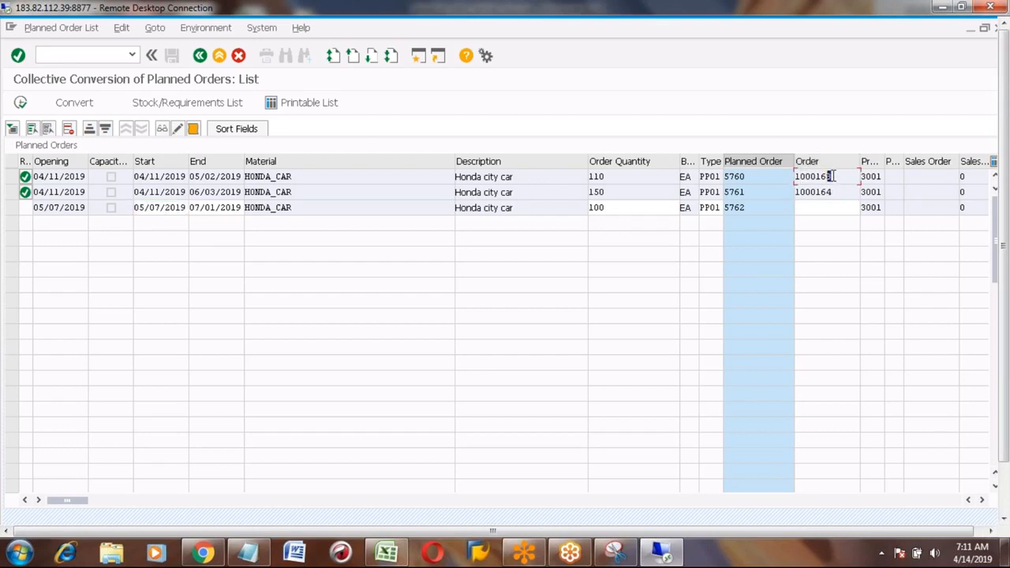
{"action": "double_click", "coordinate": [833, 176]}
Switch to the 07:09 stock/requirements list for HONDA_CAR and refresh it
{"action": "left_click", "coordinate": [1005, 496]}
{"action": "mouse_move", "coordinate": [210, 507]}
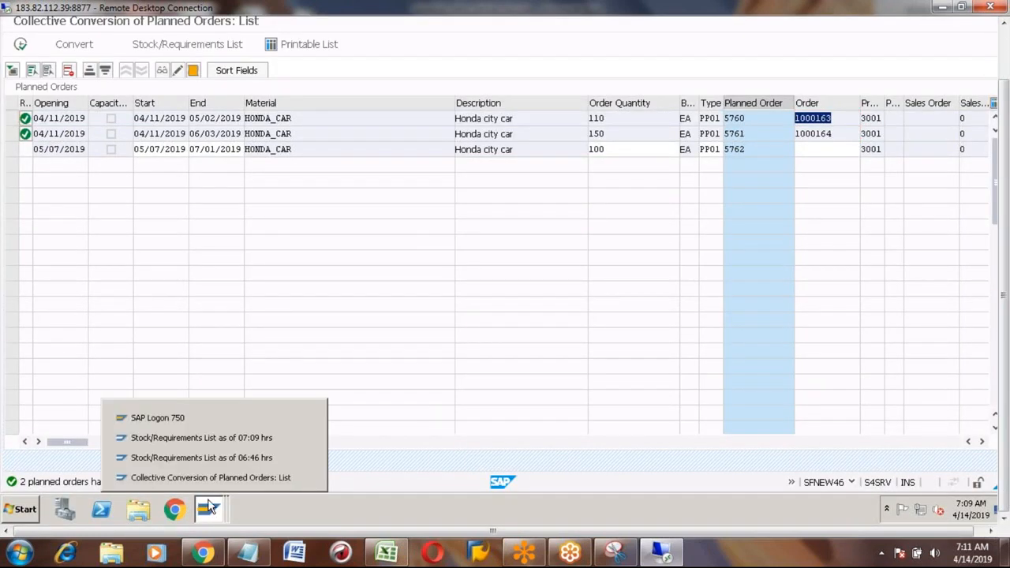
{"action": "left_click", "coordinate": [204, 437]}
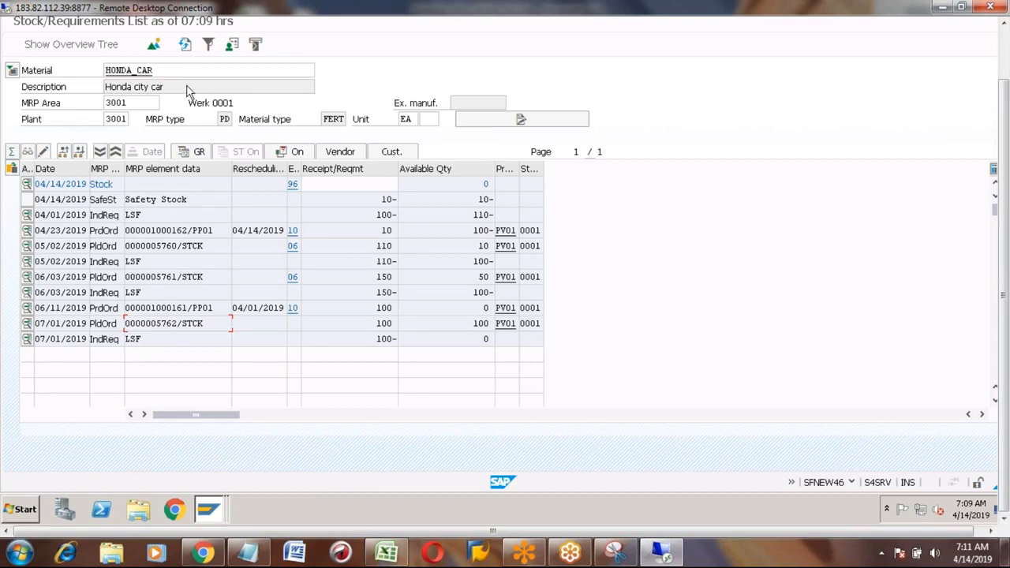
{"action": "left_click", "coordinate": [185, 47]}
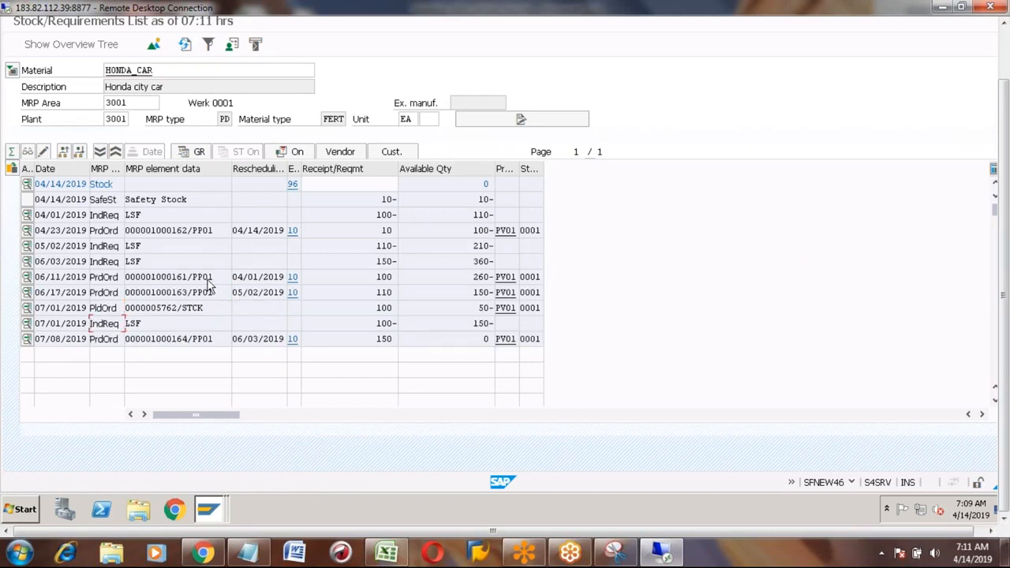
Highlight the MRP element data of the planned order dated 07/01/2019
{"action": "left_click", "coordinate": [142, 308]}
{"action": "left_click", "coordinate": [209, 309]}
{"action": "key", "text": "shift+Left"}
{"action": "key", "text": "shift+Left"}
{"action": "key", "text": "shift+Left"}
{"action": "key", "text": "shift+Left"}
{"action": "key", "text": "shift+Left"}
{"action": "key", "text": "shift+Left"}
{"action": "key", "text": "shift+Left"}
{"action": "key", "text": "shift+Left"}
{"action": "key", "text": "shift+Left"}
{"action": "key", "text": "shift+Left"}
{"action": "key", "text": "shift+Left"}
{"action": "key", "text": "shift+Left"}
{"action": "key", "text": "shift+Left"}
{"action": "key", "text": "shift+Left"}
{"action": "key", "text": "shift+Left"}
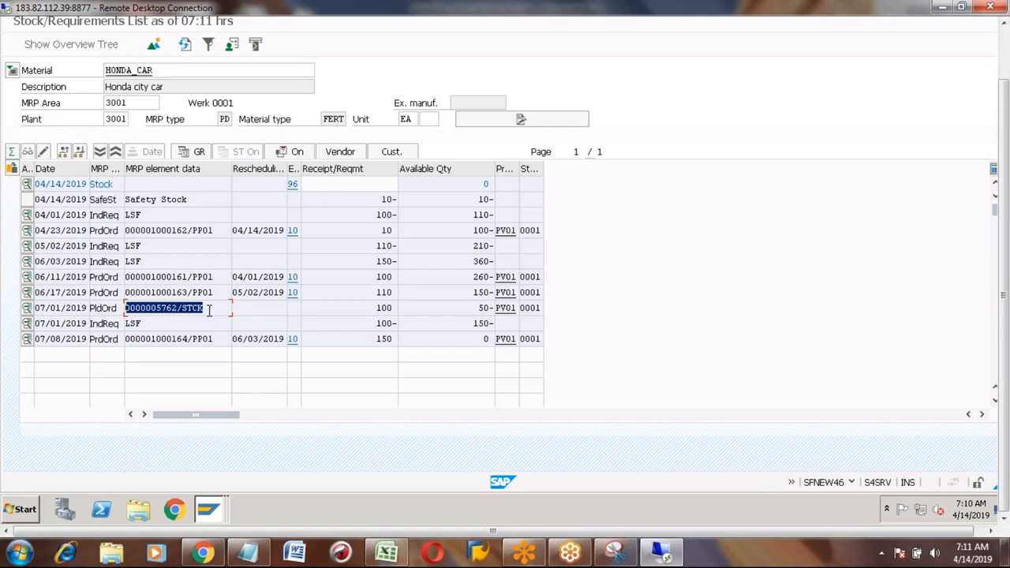
Switch to the collective conversion session and return to its initial selection screen
{"action": "mouse_move", "coordinate": [208, 514]}
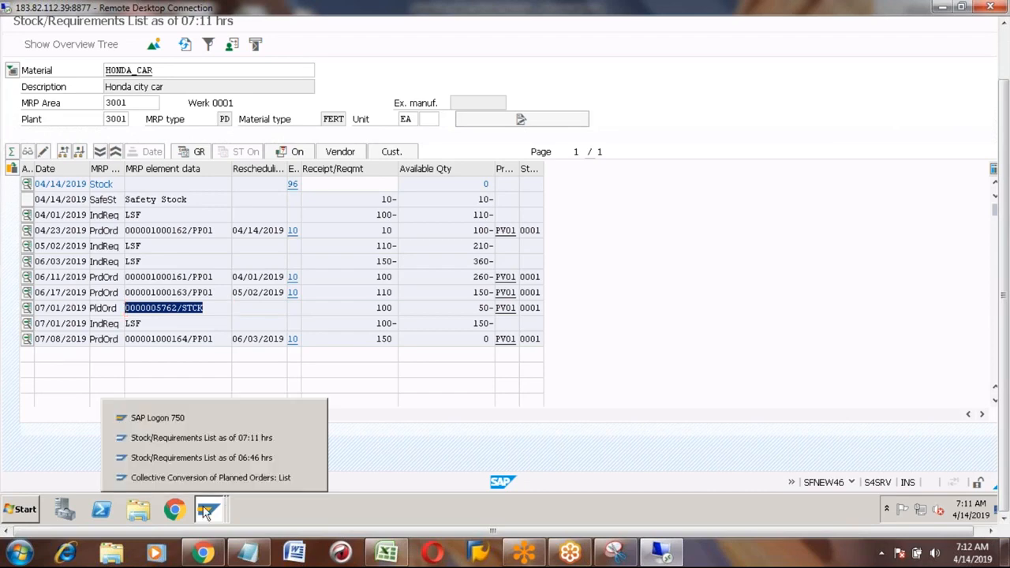
{"action": "left_click", "coordinate": [199, 477]}
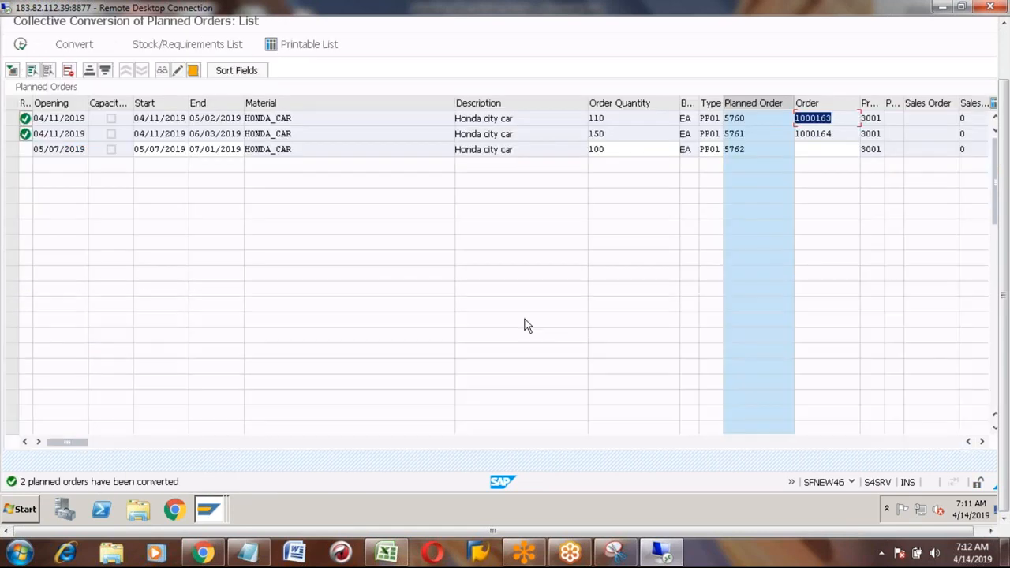
{"action": "left_click", "coordinate": [1003, 50]}
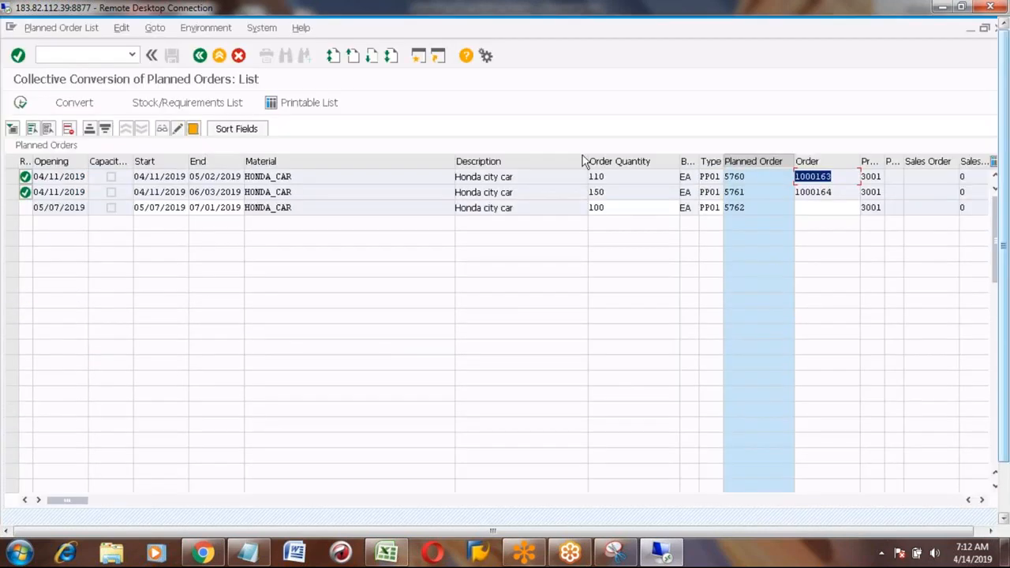
{"action": "left_click", "coordinate": [201, 57]}
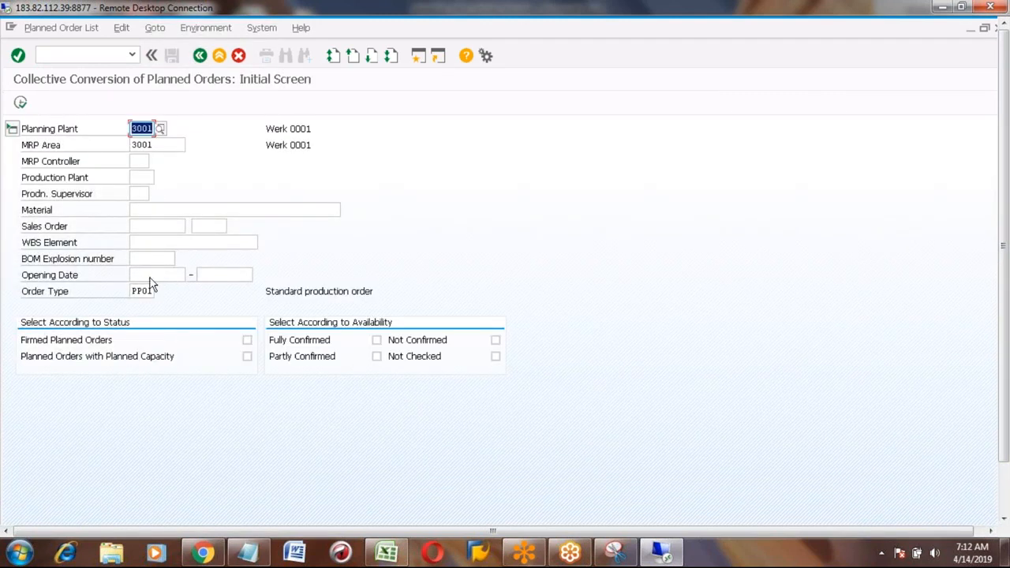
Set the opening date range from 04/15/2019 to 05/14/2019 and list the matching planned orders
{"action": "left_click", "coordinate": [153, 275]}
{"action": "left_click", "coordinate": [221, 275]}
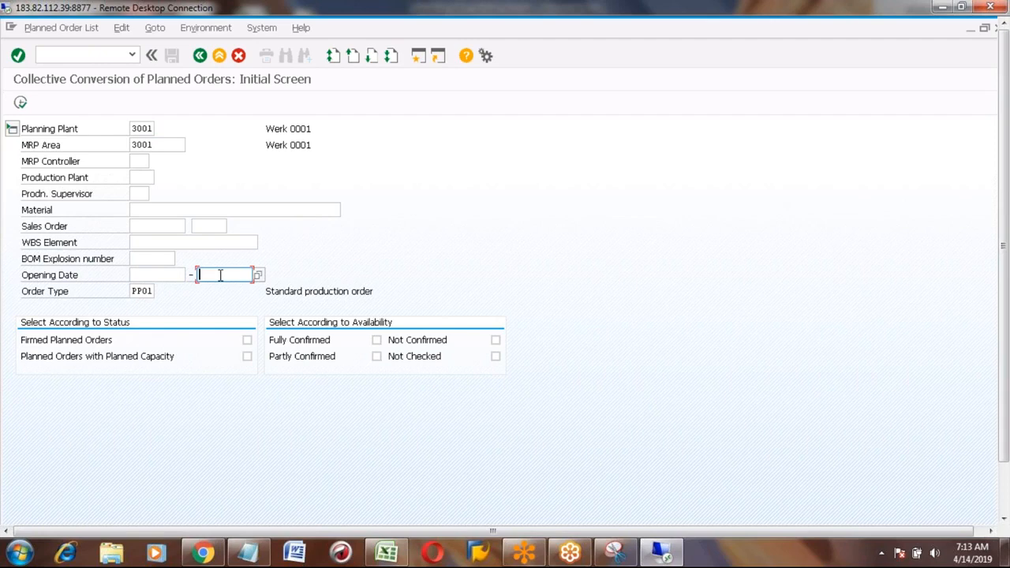
{"action": "left_click", "coordinate": [164, 275]}
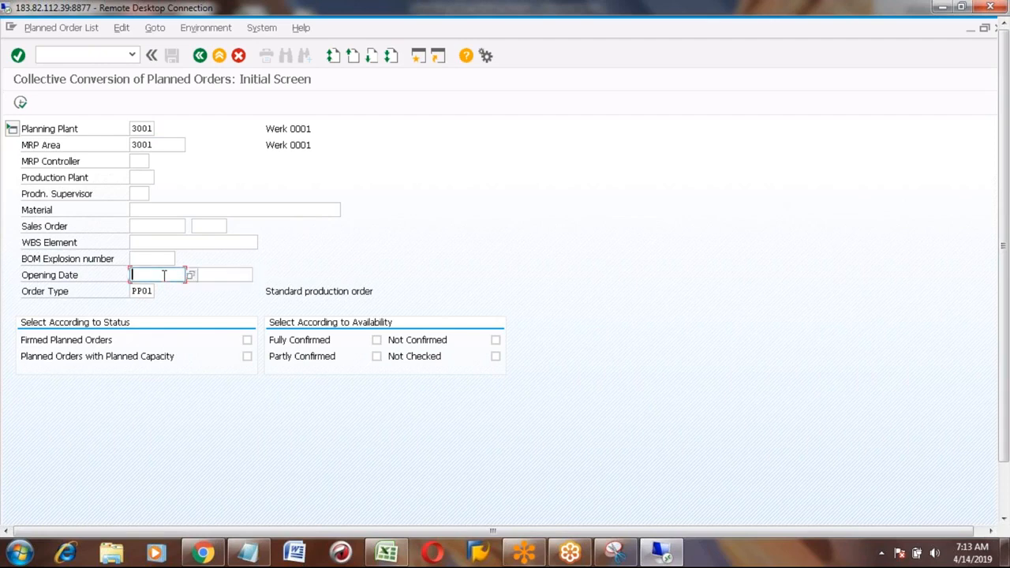
{"action": "left_click", "coordinate": [191, 275]}
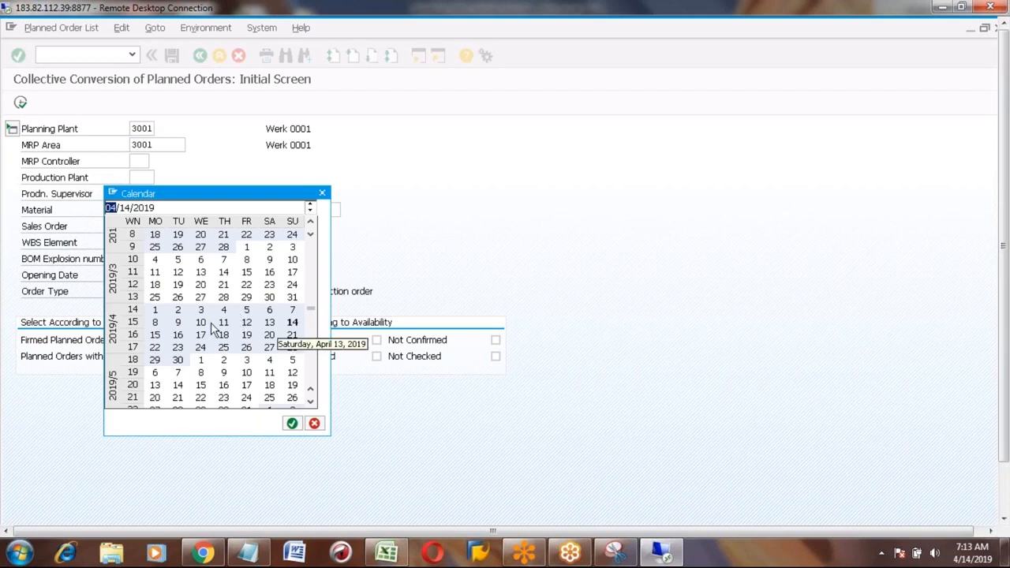
{"action": "double_click", "coordinate": [156, 335]}
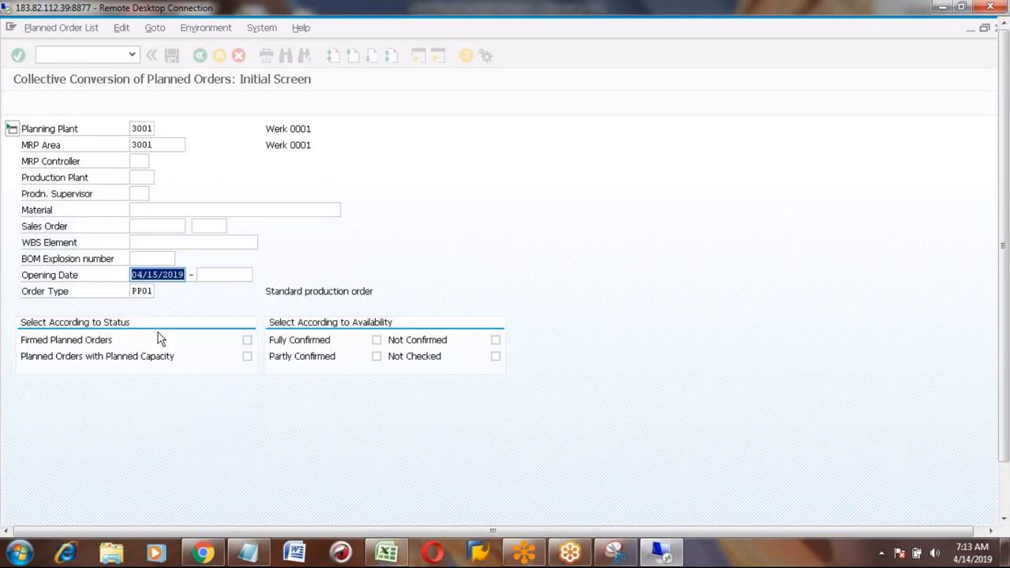
{"action": "left_click", "coordinate": [237, 275]}
{"action": "left_click", "coordinate": [260, 278]}
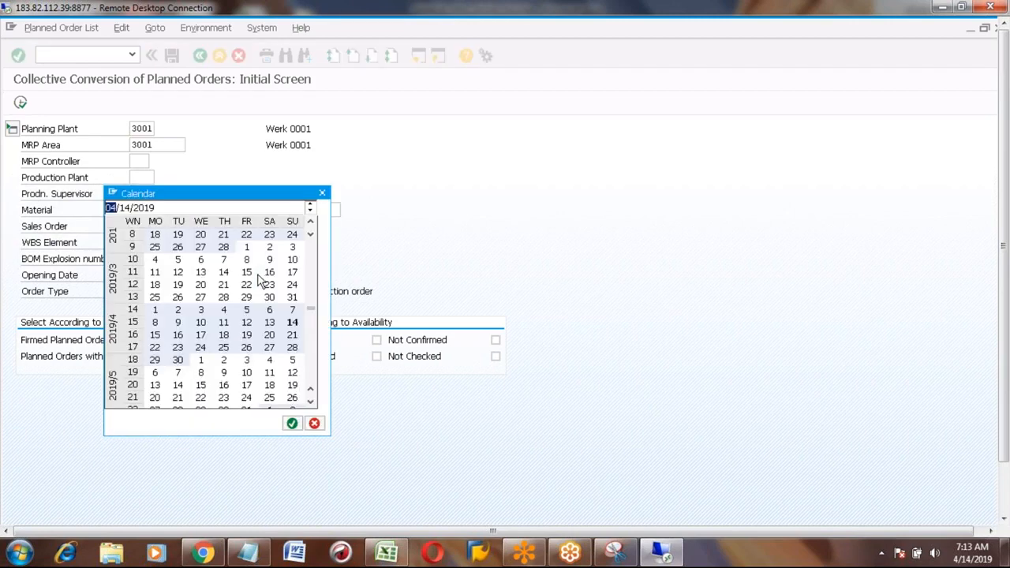
{"action": "double_click", "coordinate": [180, 387]}
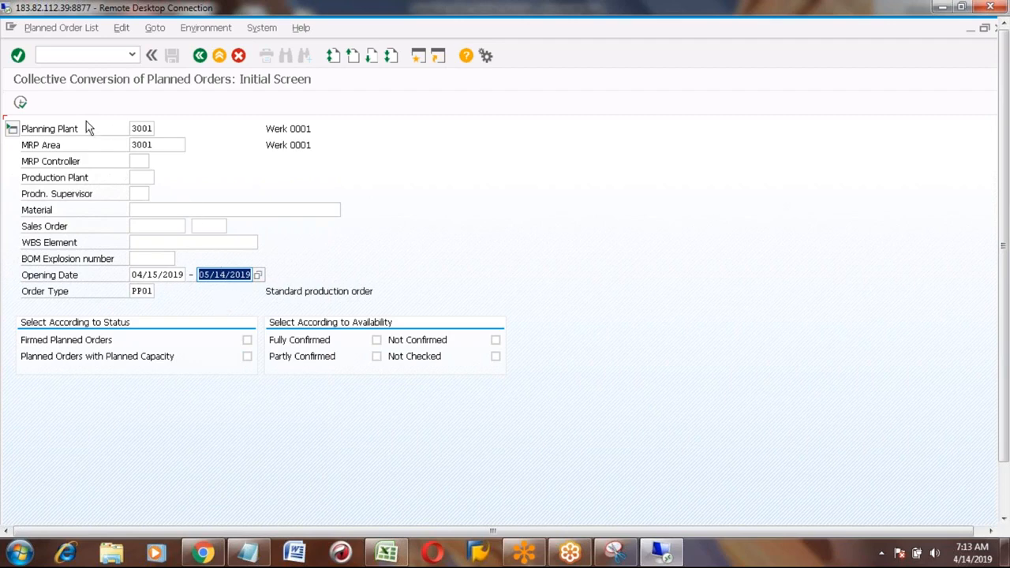
{"action": "left_click", "coordinate": [21, 105]}
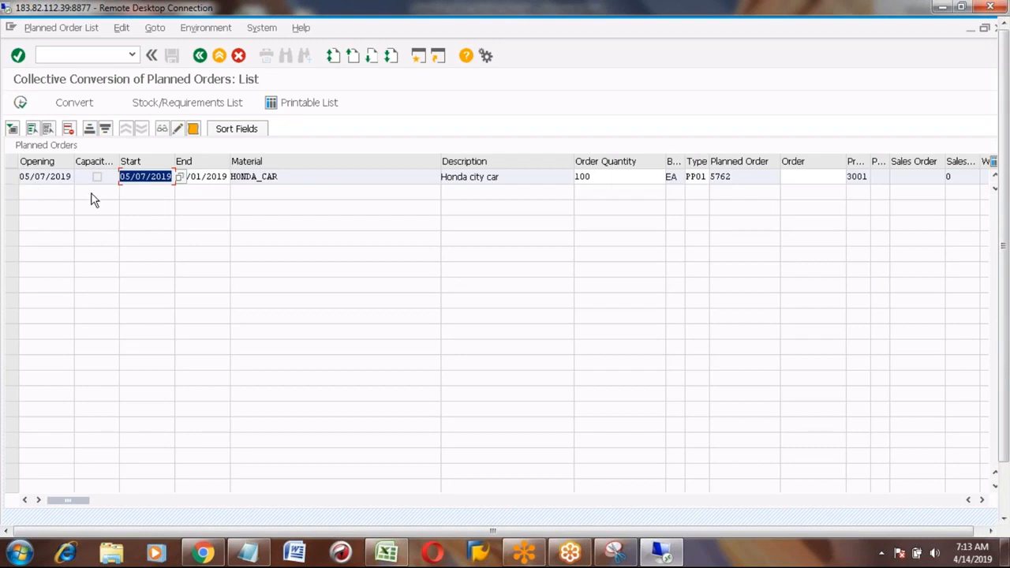
Switch to the Excel notes and highlight the three planned order conversion methods in C262:C264
{"action": "left_click", "coordinate": [280, 177]}
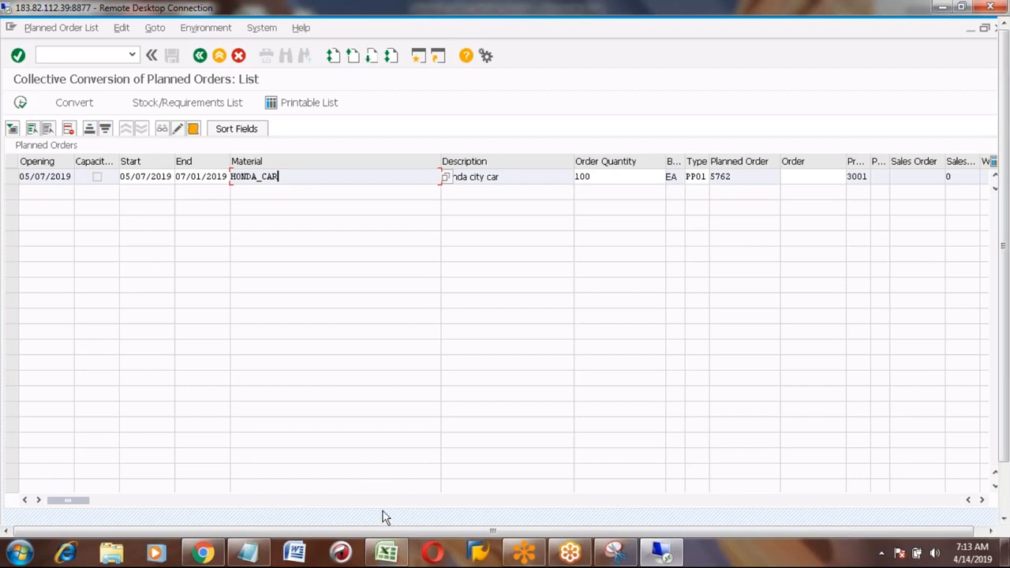
{"action": "left_click", "coordinate": [389, 557]}
{"action": "left_click", "coordinate": [195, 368]}
{"action": "key", "text": "shift+Down"}
{"action": "key", "text": "shift+Down"}
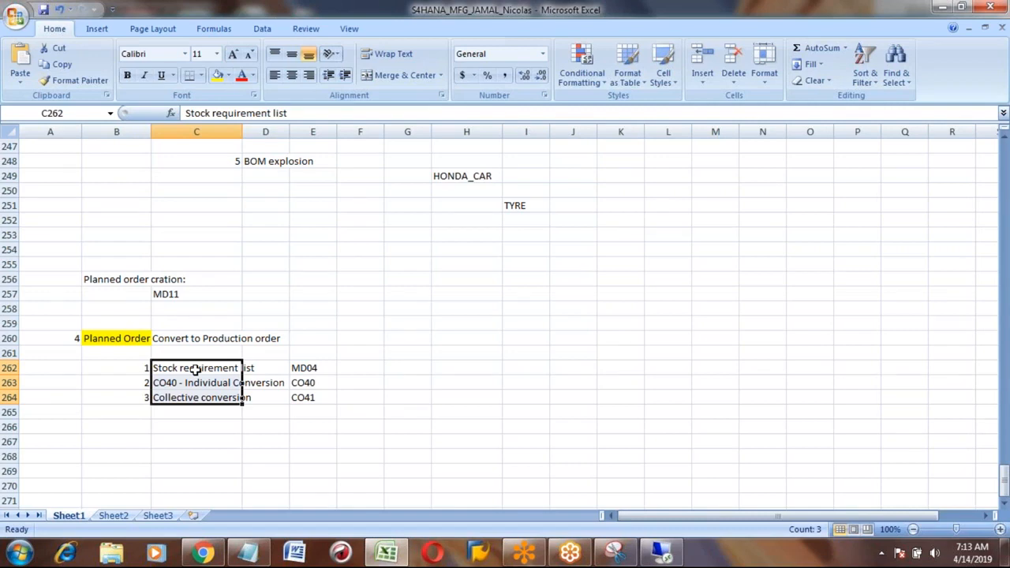
Enter 5 in cell A267 as the number of the next process step
{"action": "key", "text": "Down"}
{"action": "key", "text": "Down"}
{"action": "key", "text": "Down"}
{"action": "key", "text": "Down"}
{"action": "key", "text": "Down"}
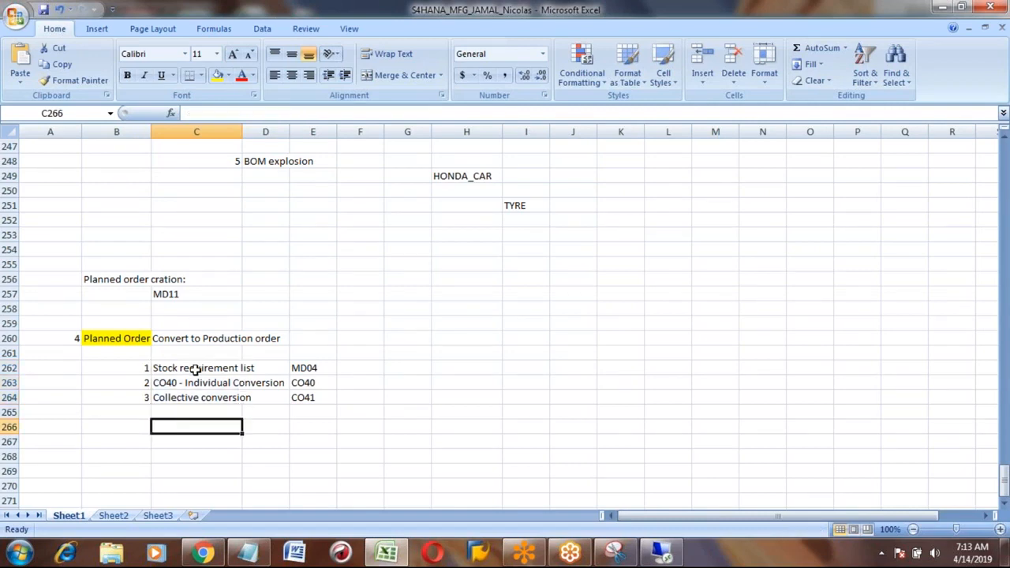
{"action": "key", "text": "Left"}
{"action": "key", "text": "Left"}
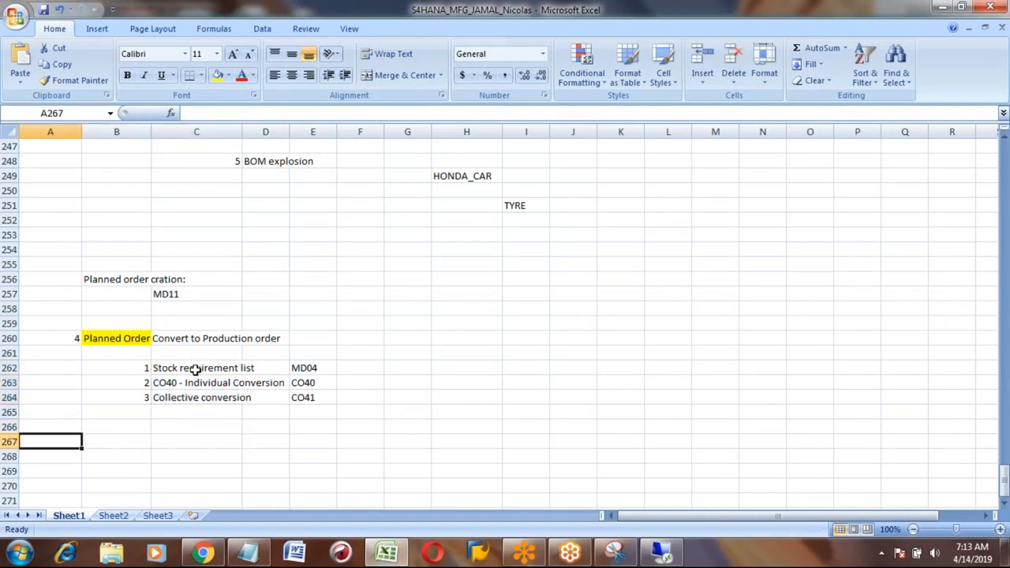
{"action": "type", "text": "5"}
{"action": "key", "text": "Tab"}
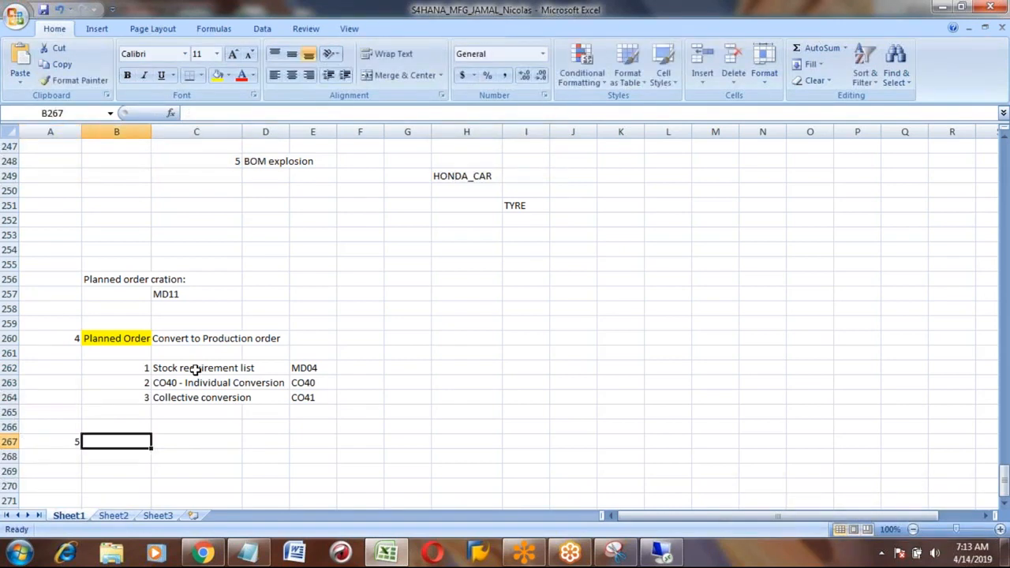
{"action": "type", "text": "rEL"}
{"action": "key", "text": "BackSpace"}
{"action": "key", "text": "BackSpace"}
{"action": "key", "text": "BackSpace"}
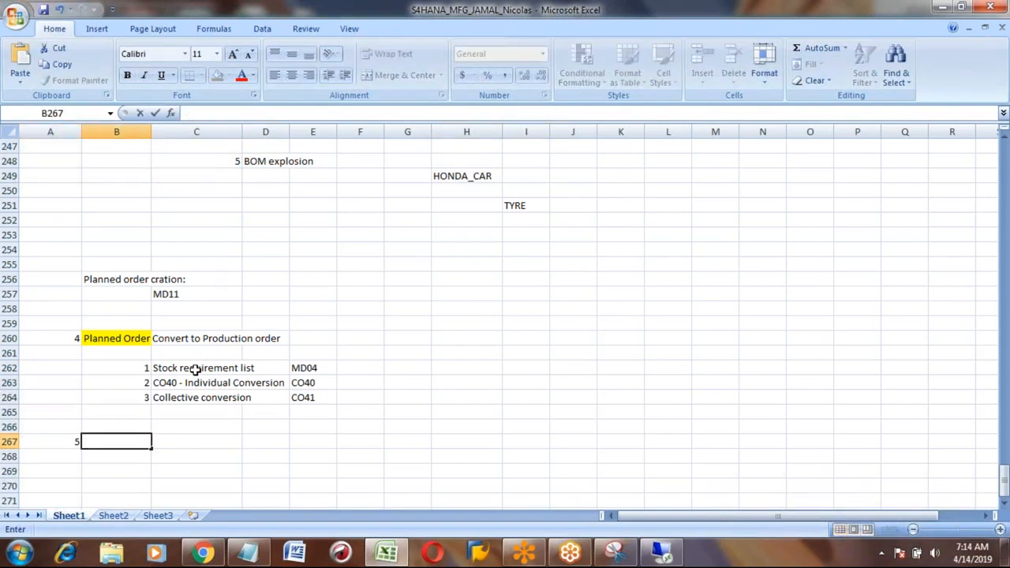
Copy the Release Production order heading from cell E23 of the process overview
{"action": "key", "text": "Page_Up"}
{"action": "key", "text": "Page_Up"}
{"action": "key", "text": "Page_Up"}
{"action": "key", "text": "Page_Up"}
{"action": "key", "text": "Page_Up"}
{"action": "key", "text": "Page_Up"}
{"action": "key", "text": "Page_Up"}
{"action": "key", "text": "Page_Up"}
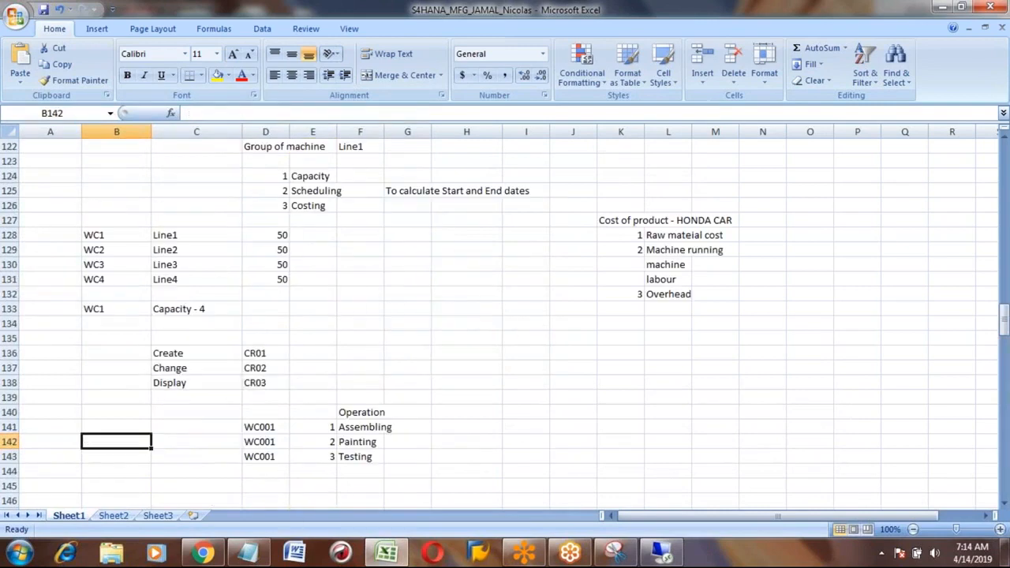
{"action": "key", "text": "Page_Up"}
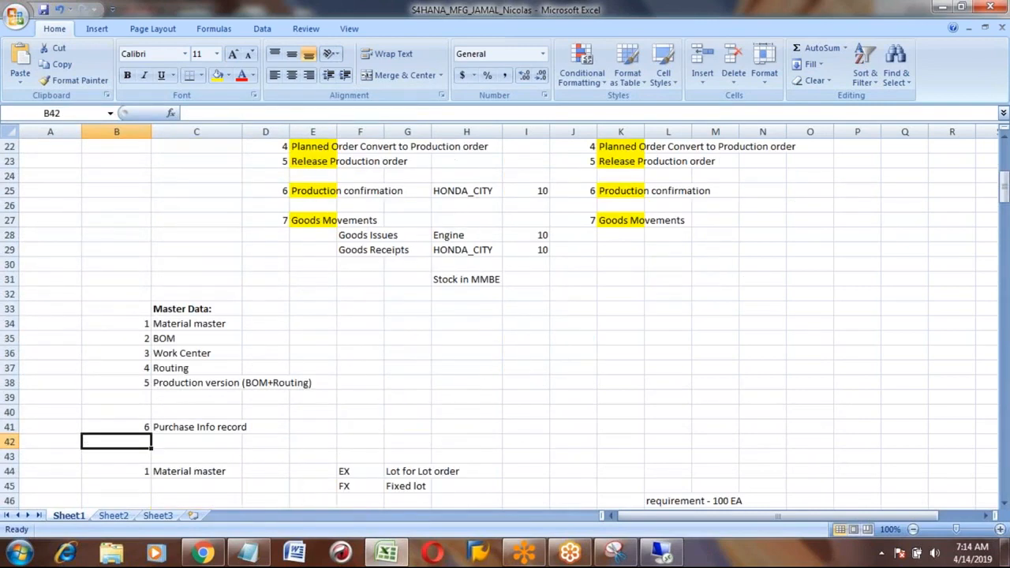
{"action": "left_click", "coordinate": [305, 161]}
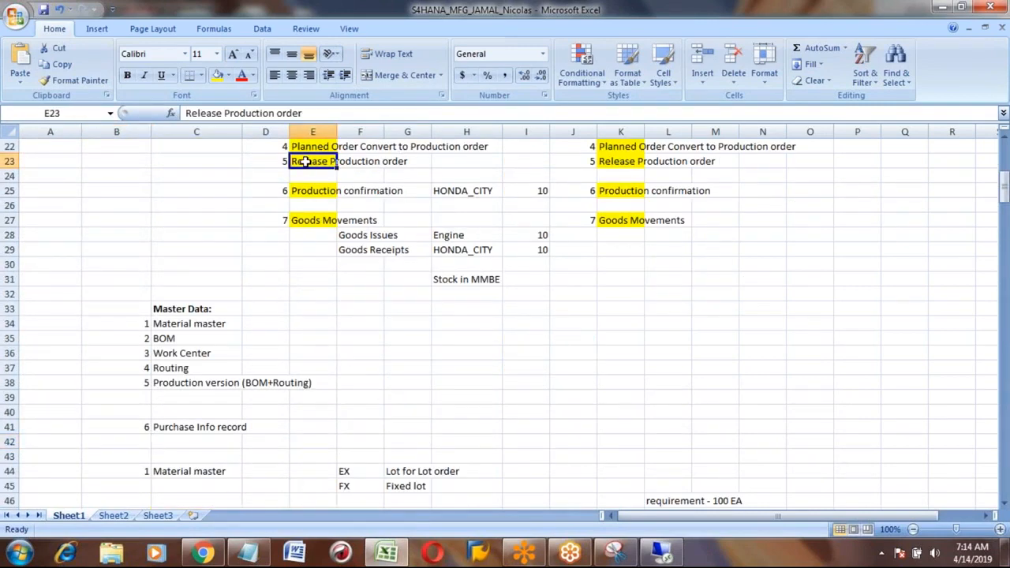
{"action": "key", "text": "ctrl+c"}
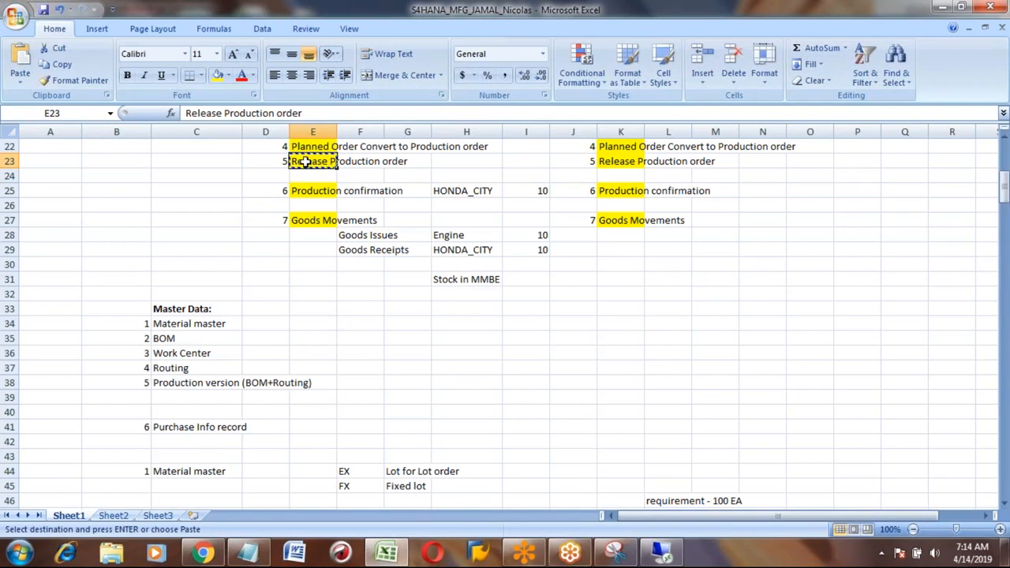
Paste the copied Release Production order heading into cells E248 and B267, the latter beside the number 5
{"action": "key", "text": "Page_Down"}
{"action": "key", "text": "Page_Down"}
{"action": "key", "text": "Page_Down"}
{"action": "key", "text": "Page_Down"}
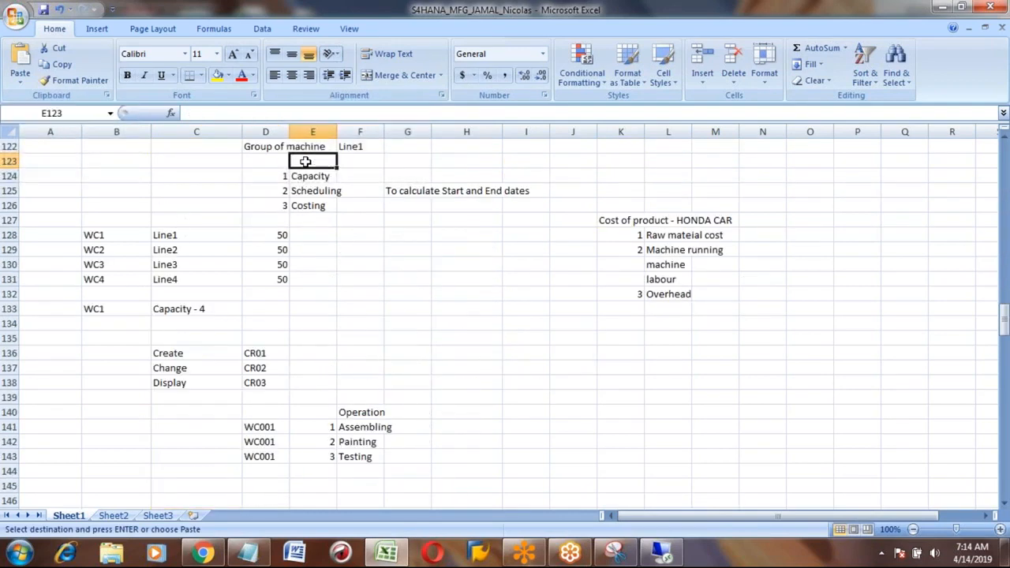
{"action": "key", "text": "Page_Down"}
{"action": "key", "text": "Page_Down"}
{"action": "key", "text": "Page_Down"}
{"action": "key", "text": "Page_Down"}
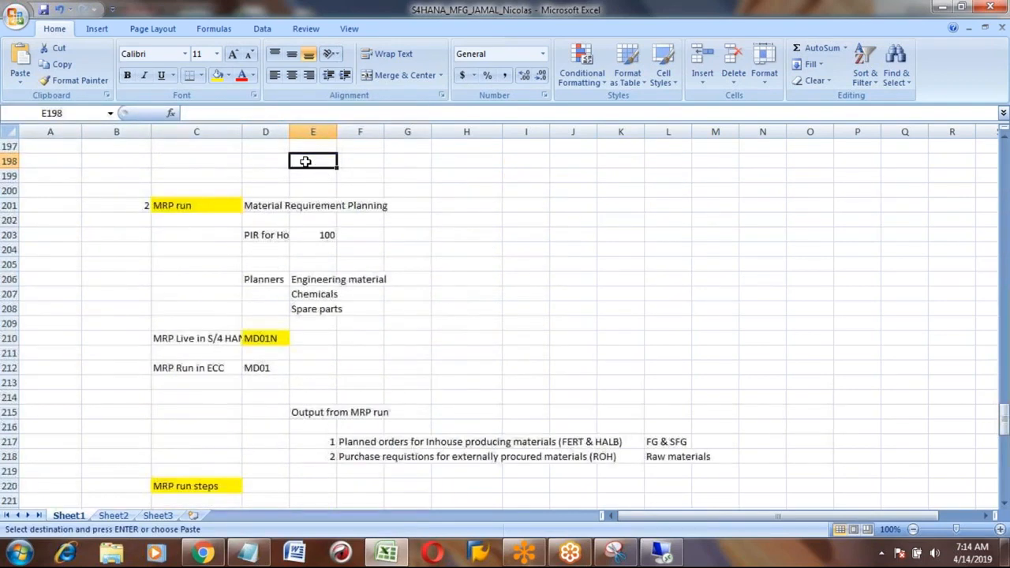
{"action": "key", "text": "Page_Down"}
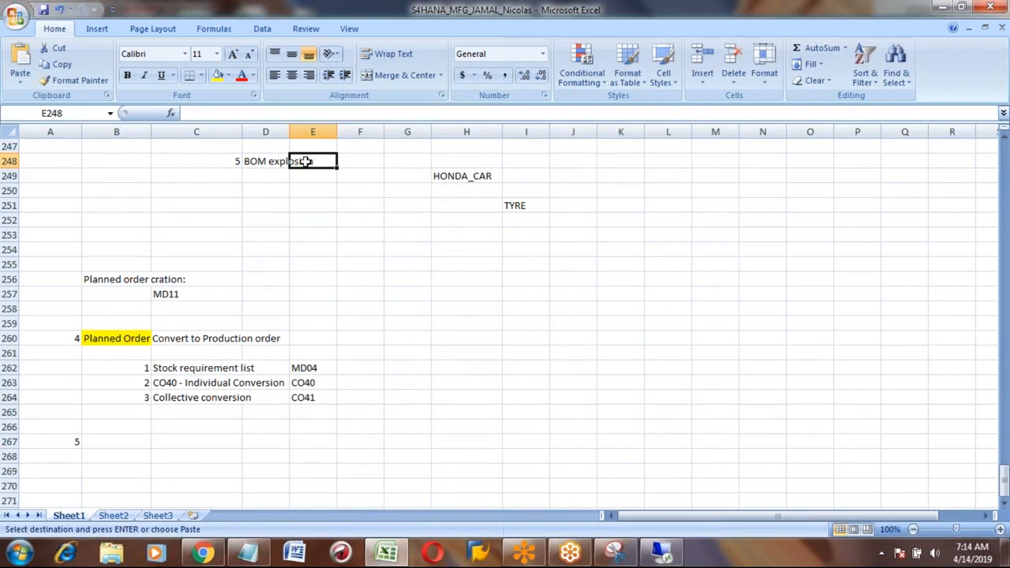
{"action": "left_click", "coordinate": [115, 442], "text": "ctrl"}
{"action": "key", "text": "ctrl+v"}
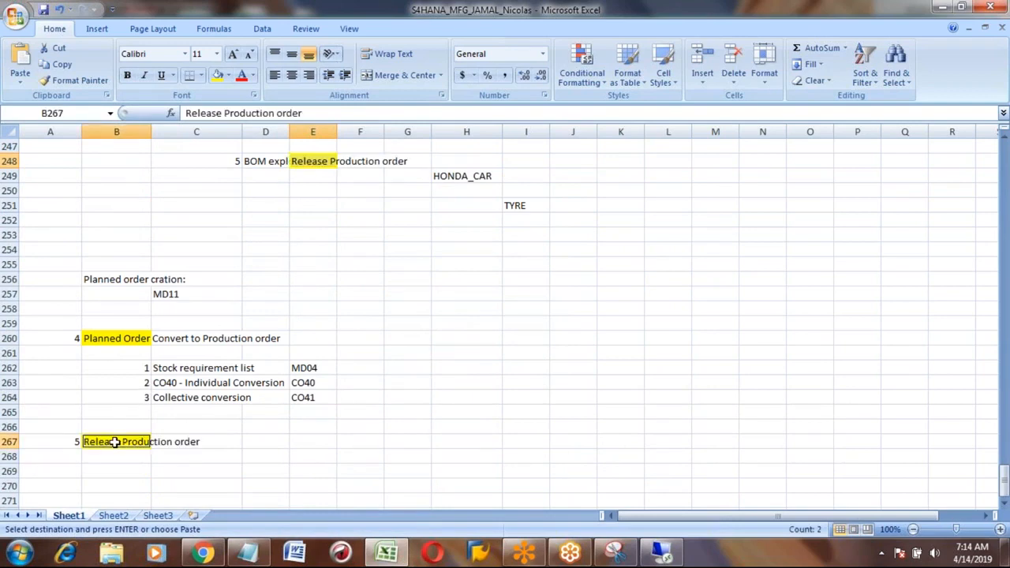
{"action": "left_click", "coordinate": [243, 427]}
{"action": "left_click", "coordinate": [109, 442]}
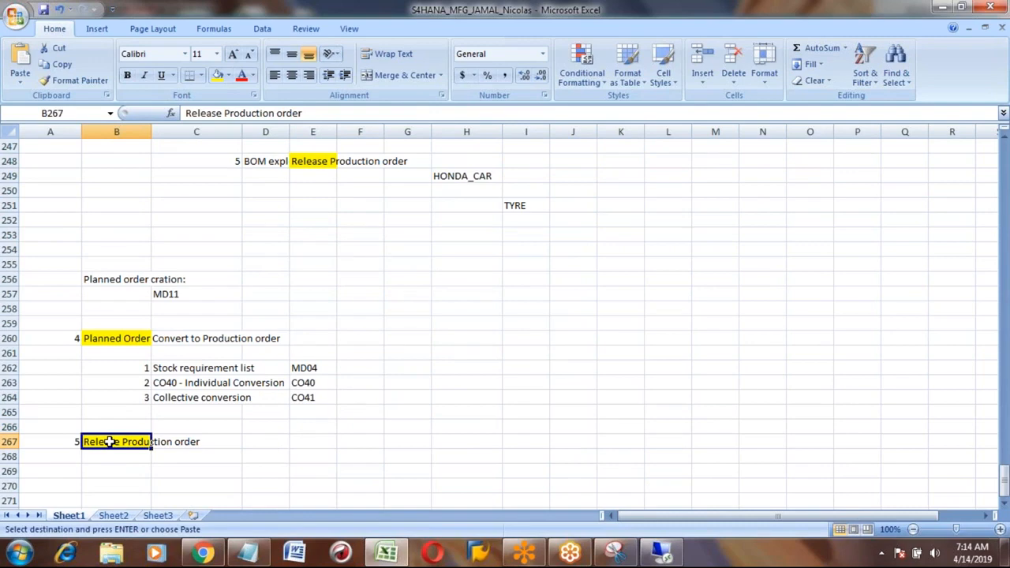
{"action": "left_click", "coordinate": [120, 335]}
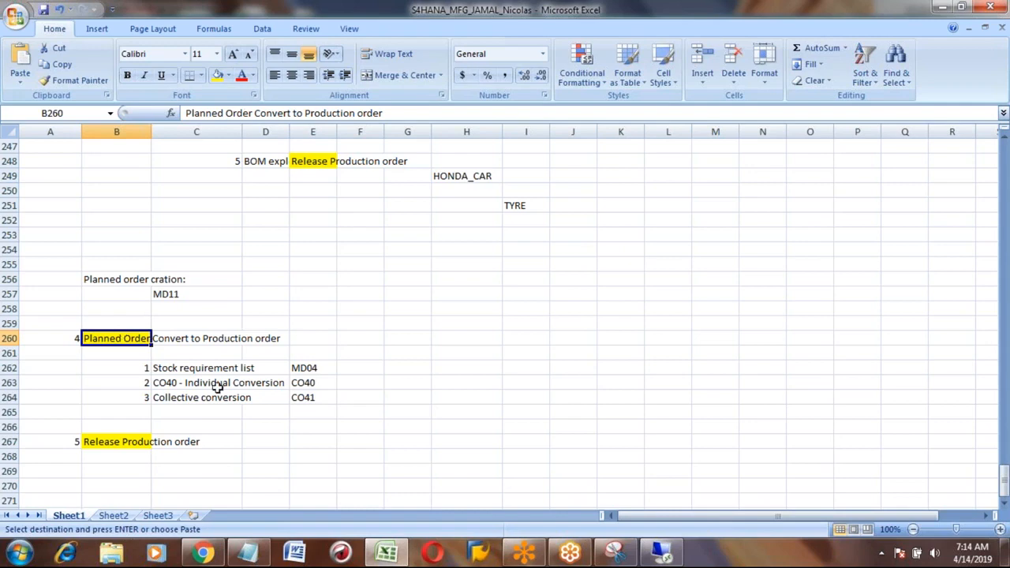
{"action": "left_click", "coordinate": [122, 442]}
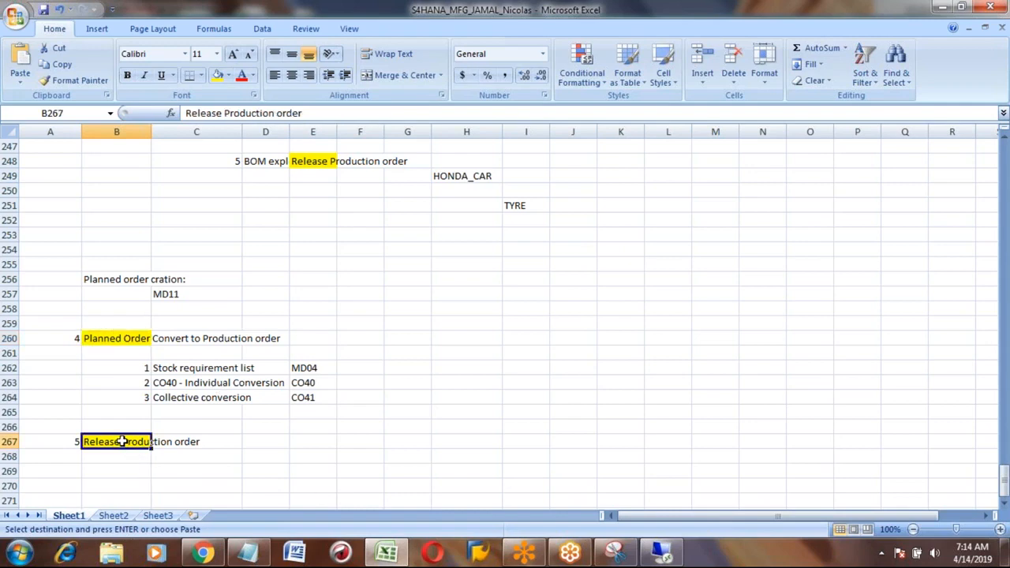
Copy the Stock requirement list entry with its MD04 code from C262:E262 to row 269, starting in column C
{"action": "key", "text": "Down"}
{"action": "key", "text": "Down"}
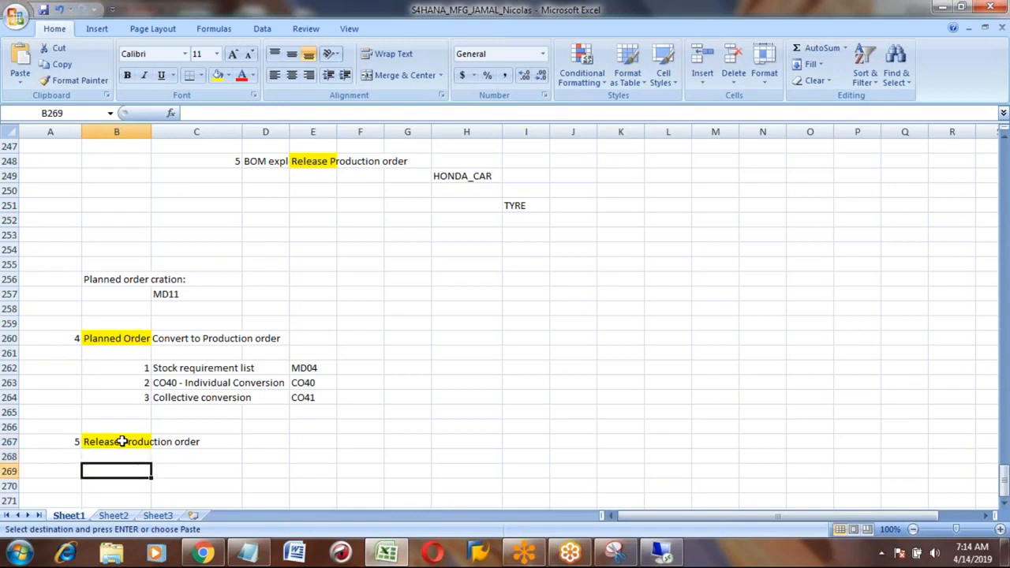
{"action": "key", "text": "Right"}
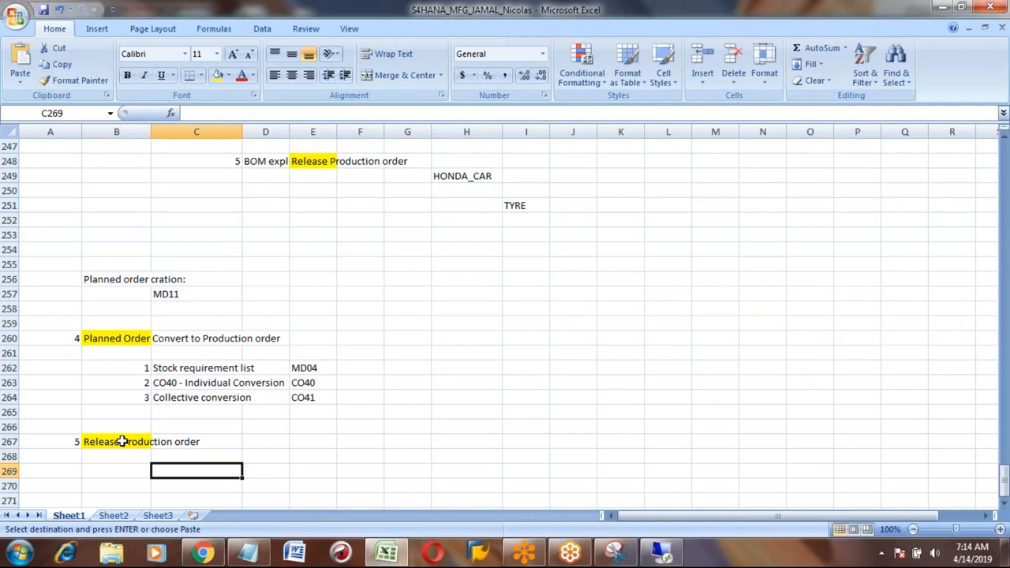
{"action": "key", "text": "Up"}
{"action": "key", "text": "Up"}
{"action": "key", "text": "Up"}
{"action": "key", "text": "Up"}
{"action": "key", "text": "Up"}
{"action": "key", "text": "Up"}
{"action": "key", "text": "Up"}
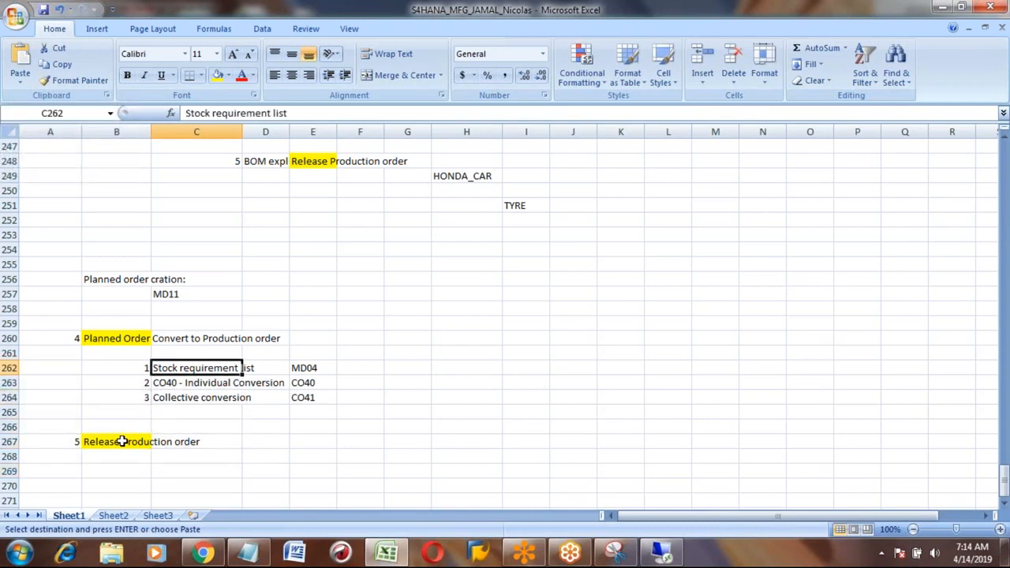
{"action": "key", "text": "shift+Right"}
{"action": "key", "text": "shift+Right"}
{"action": "key", "text": "ctrl+c"}
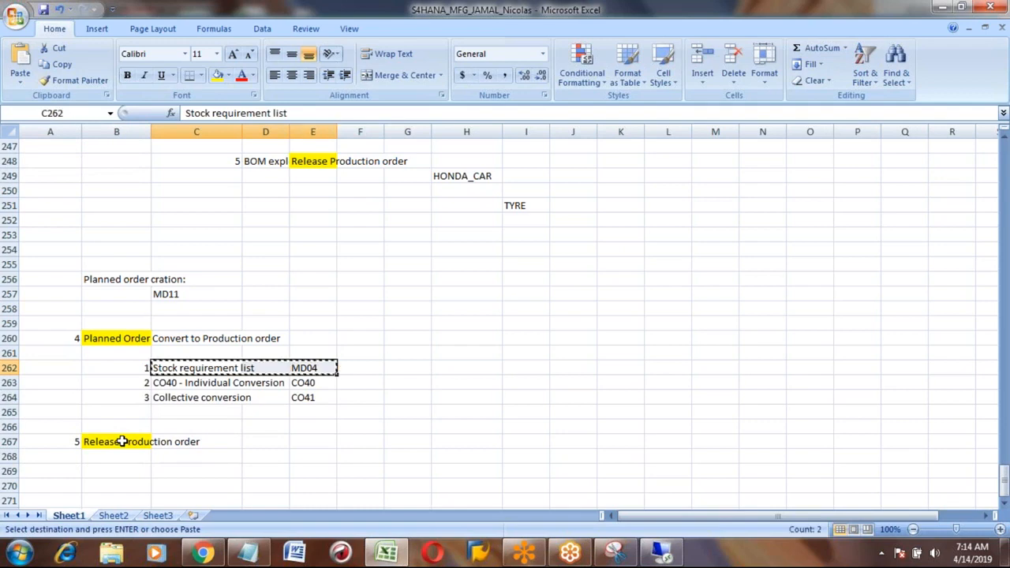
{"action": "key", "text": "Down"}
{"action": "key", "text": "Down"}
{"action": "key", "text": "Down"}
{"action": "key", "text": "Down"}
{"action": "key", "text": "Down"}
{"action": "key", "text": "Down"}
{"action": "key", "text": "Down"}
{"action": "key", "text": "ctrl+v"}
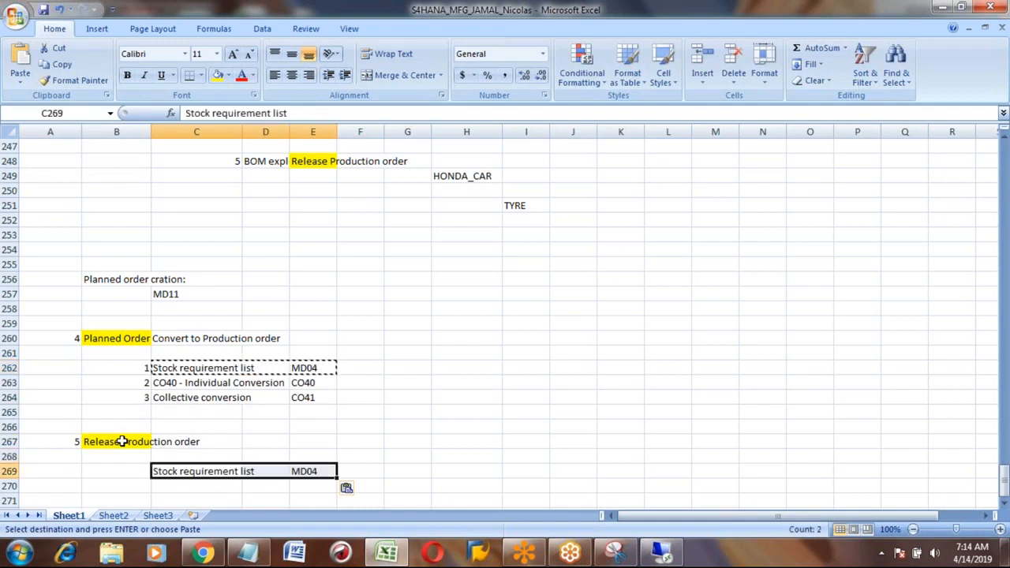
Add the entry Change Production order in C270 with transaction code CO02 in E270
{"action": "key", "text": "Down"}
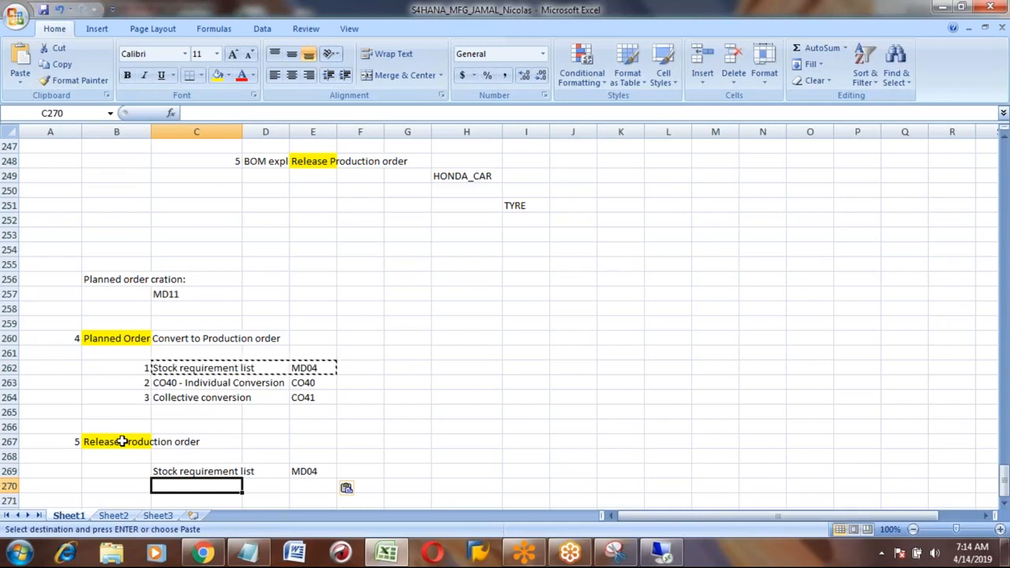
{"action": "type", "text": "Change "}
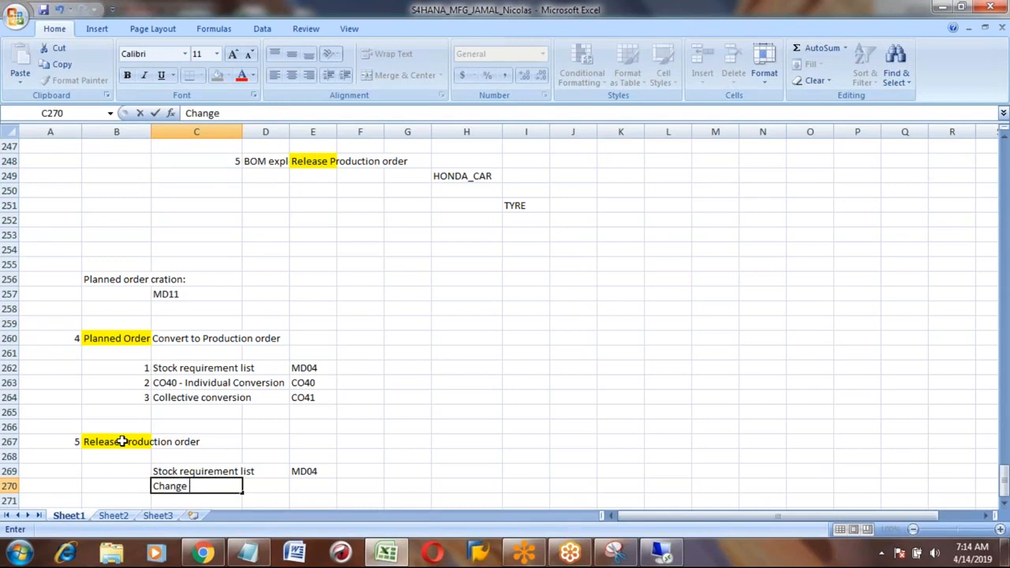
{"action": "type", "text": "Production order"}
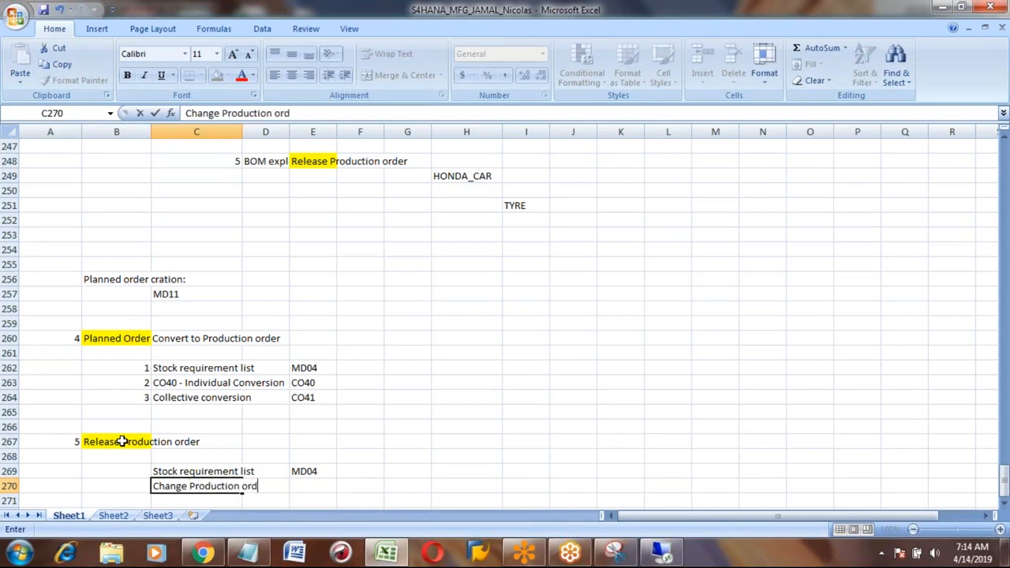
{"action": "key", "text": "Tab"}
{"action": "key", "text": "Tab"}
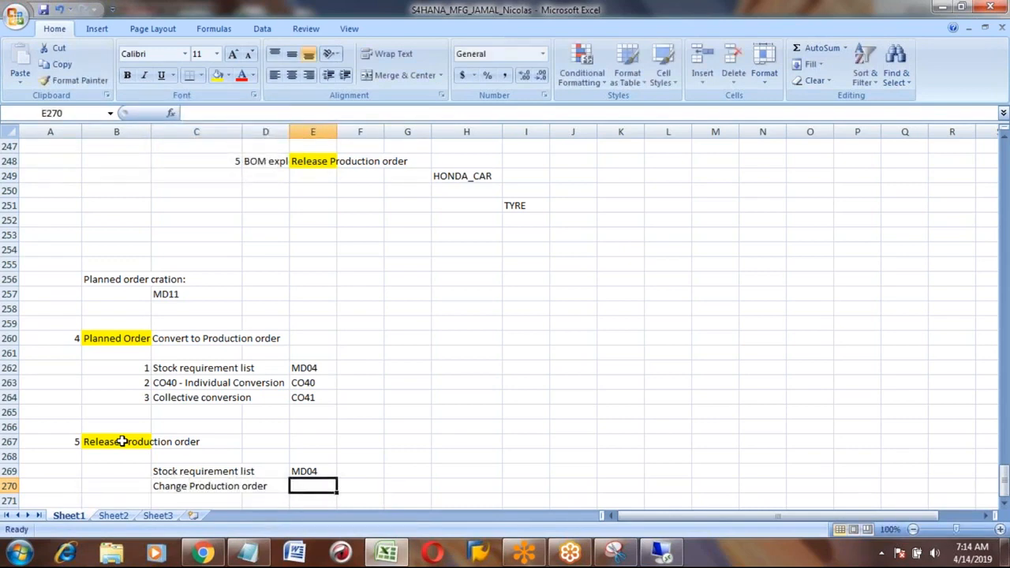
{"action": "type", "text": "CO02"}
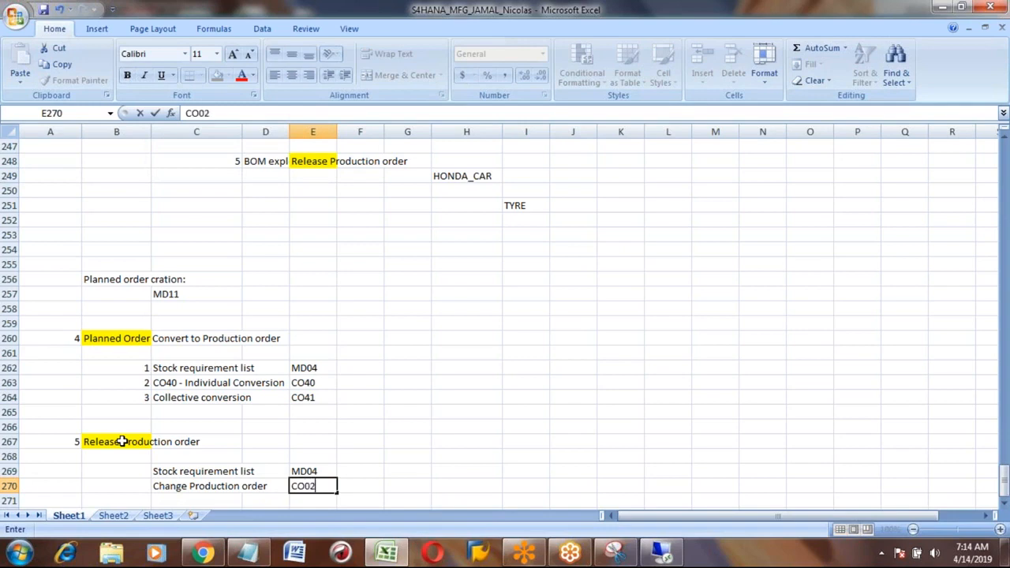
{"action": "key", "text": "Return"}
{"action": "key", "text": "Down"}
{"action": "key", "text": "Down"}
{"action": "key", "text": "Down"}
{"action": "key", "text": "Down"}
{"action": "key", "text": "Down"}
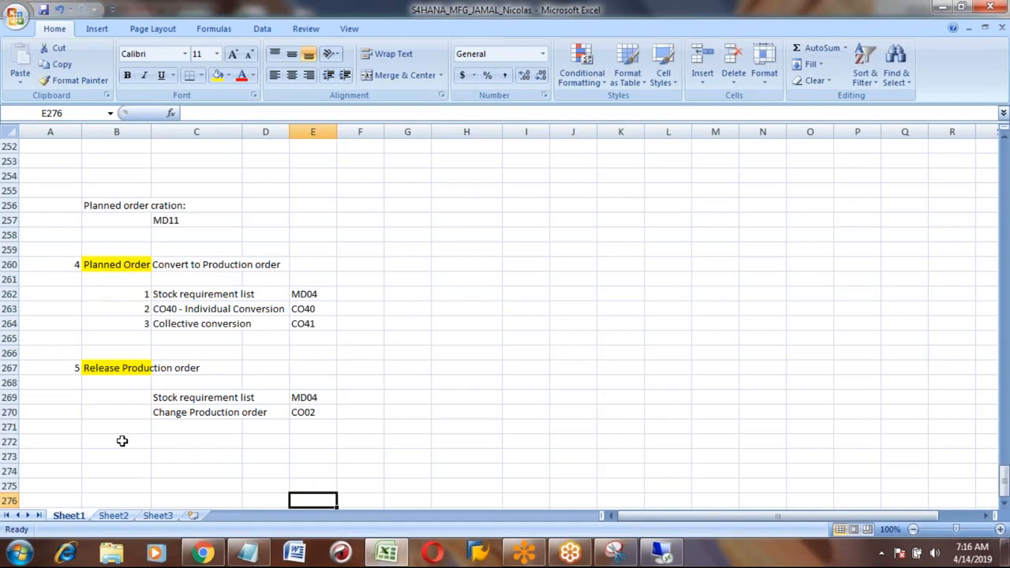
Review the Release Production order heading and the two release methods listed beneath it
{"action": "left_click", "coordinate": [119, 364]}
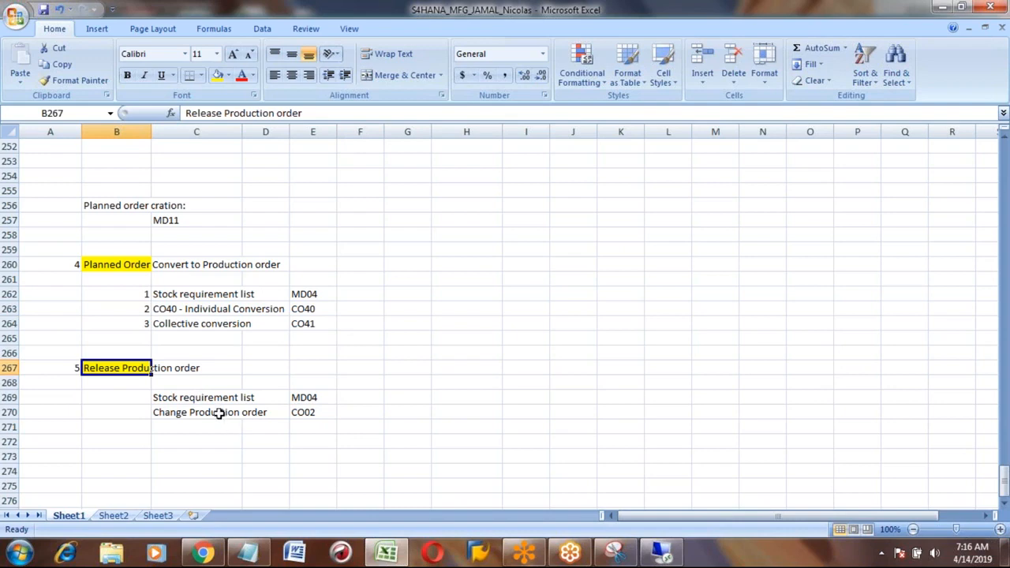
{"action": "left_click", "coordinate": [190, 399]}
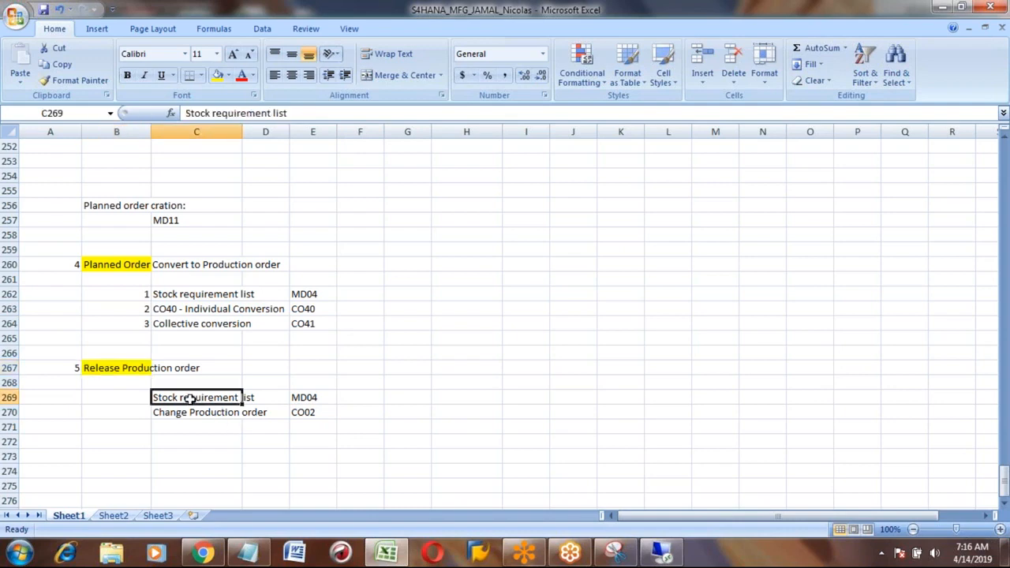
{"action": "key", "text": "Right"}
{"action": "key", "text": "Right"}
{"action": "key", "text": "Left"}
{"action": "key", "text": "Left"}
{"action": "key", "text": "Down"}
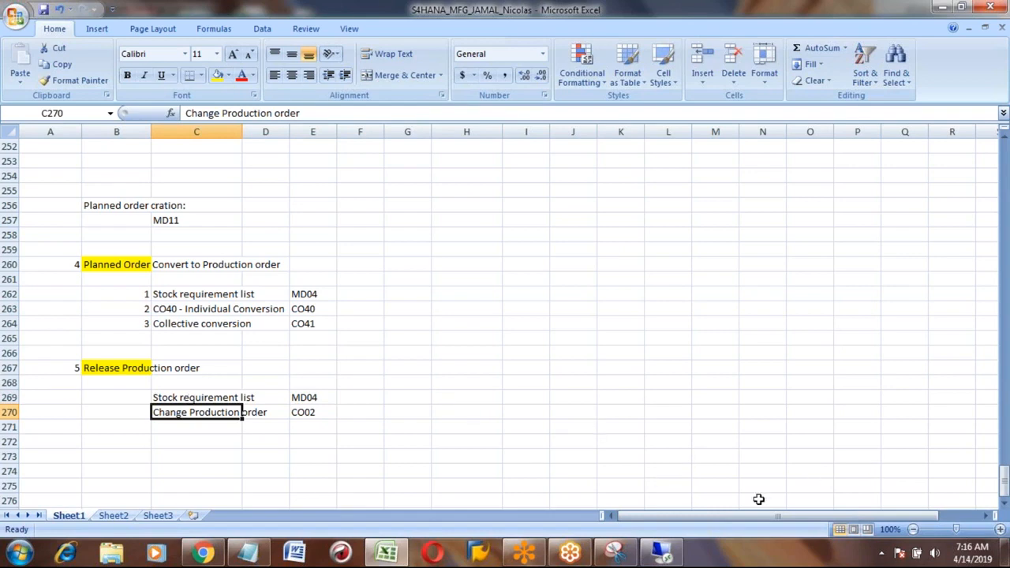
Switch to the remote SAP session and exit collective conversion to the SAP Easy Access screen
{"action": "left_click", "coordinate": [663, 556]}
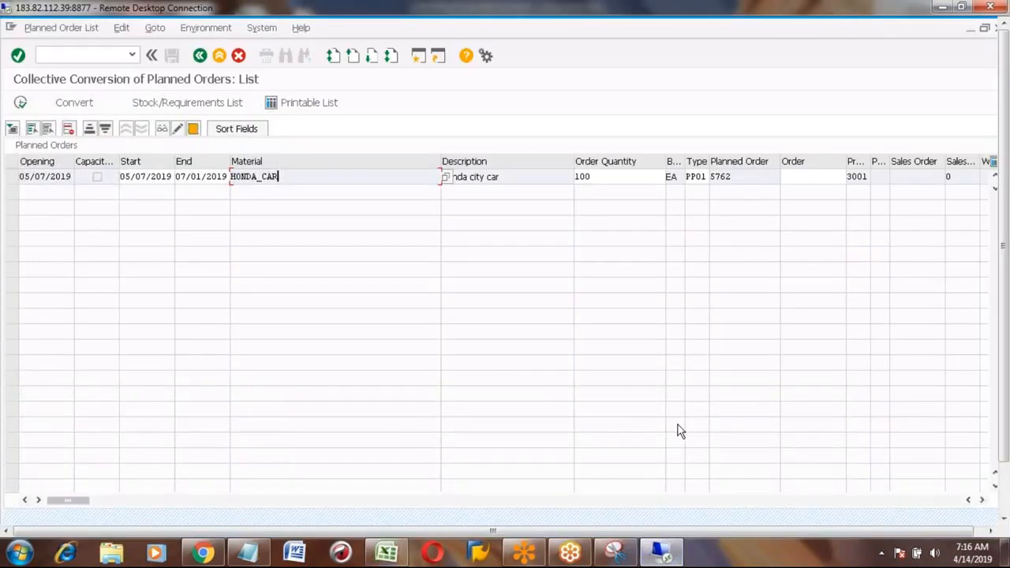
{"action": "left_click", "coordinate": [218, 54]}
{"action": "left_click", "coordinate": [219, 55]}
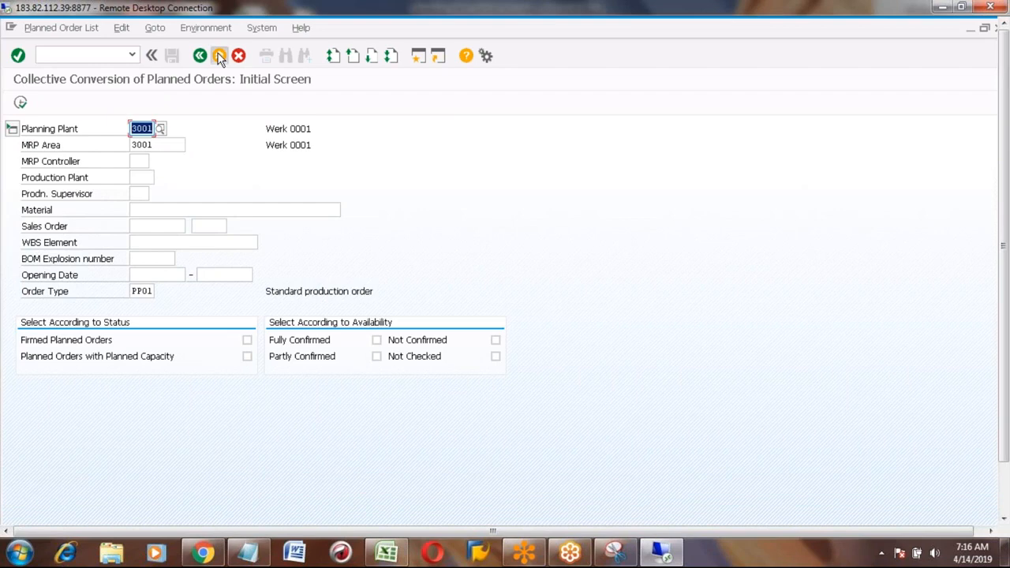
Switch to the SAP session showing the stock/requirements list as of 07:11 hrs
{"action": "left_click", "coordinate": [1006, 509]}
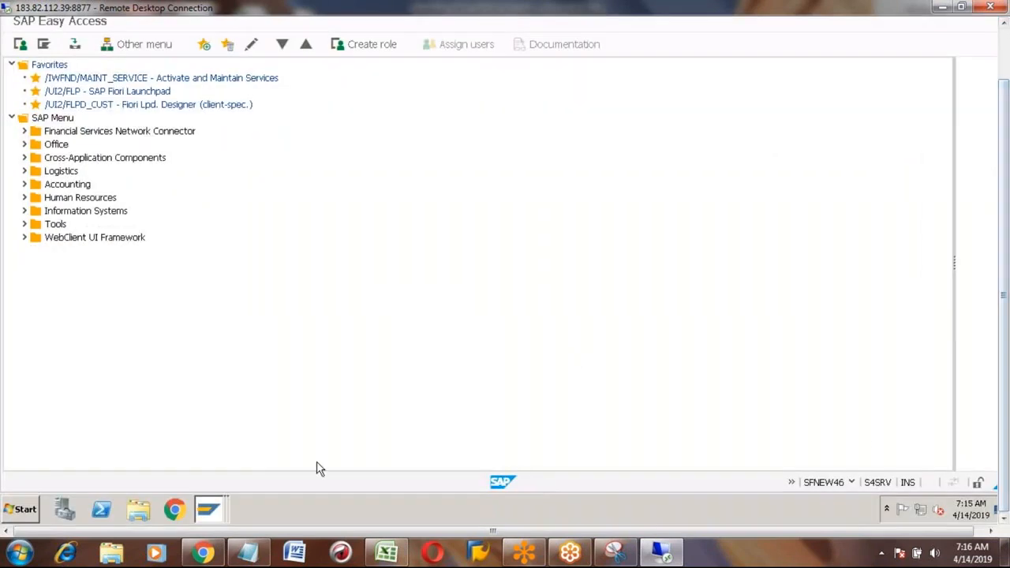
{"action": "left_click", "coordinate": [211, 511]}
{"action": "left_click", "coordinate": [199, 438]}
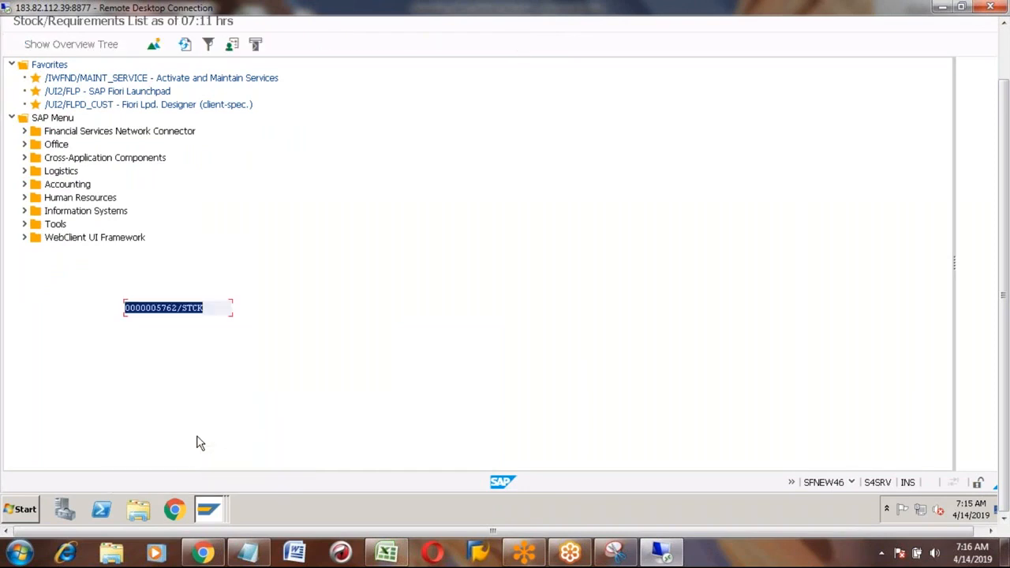
Refresh the HONDA_CAR stock/requirements list and open the production order dated 06/11/2019 in change mode
{"action": "left_click", "coordinate": [186, 46]}
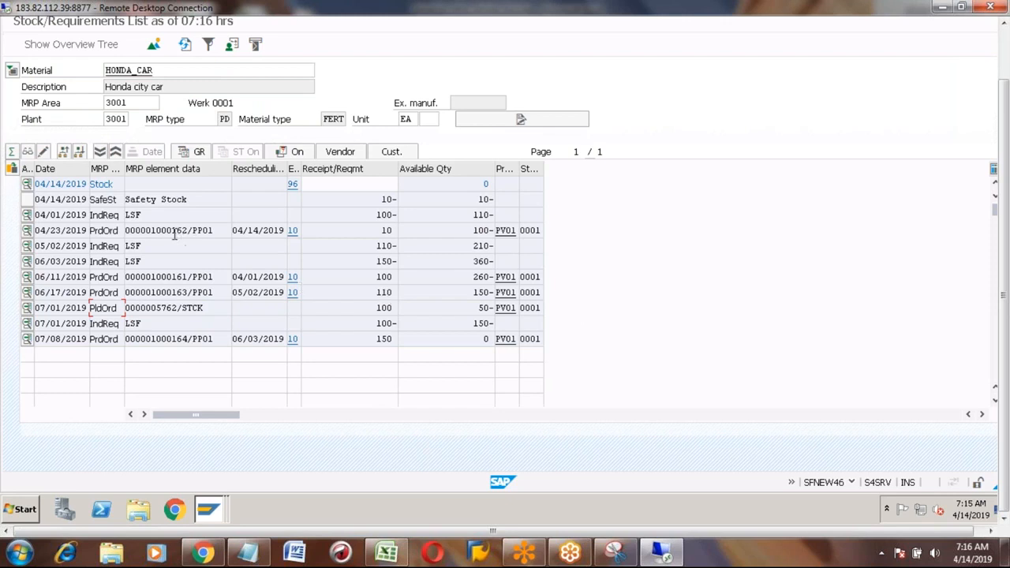
{"action": "left_click", "coordinate": [157, 278]}
{"action": "left_click", "coordinate": [188, 277]}
{"action": "left_click_drag", "start_coordinate": [186, 277], "coordinate": [147, 277]}
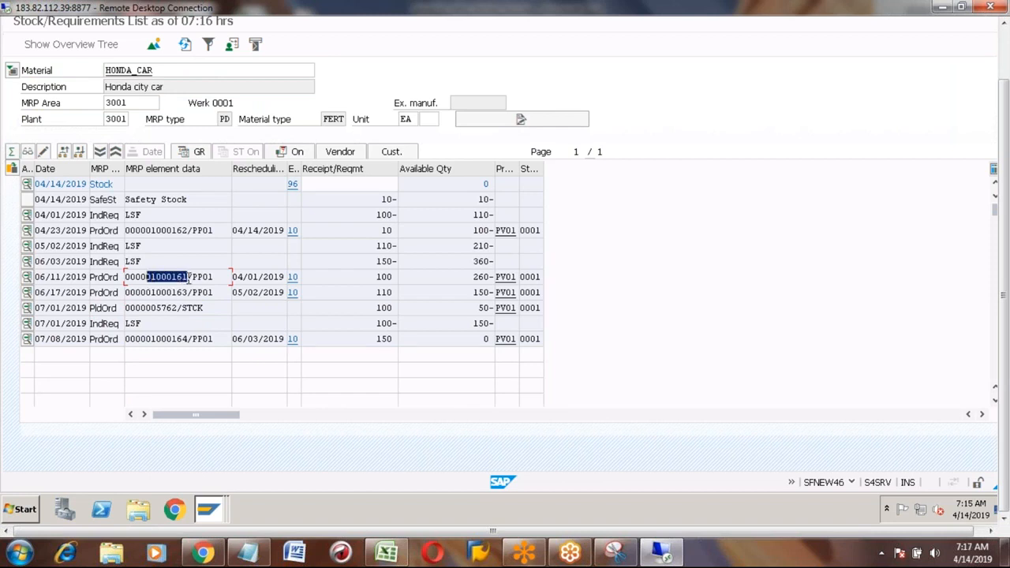
{"action": "left_click", "coordinate": [26, 279]}
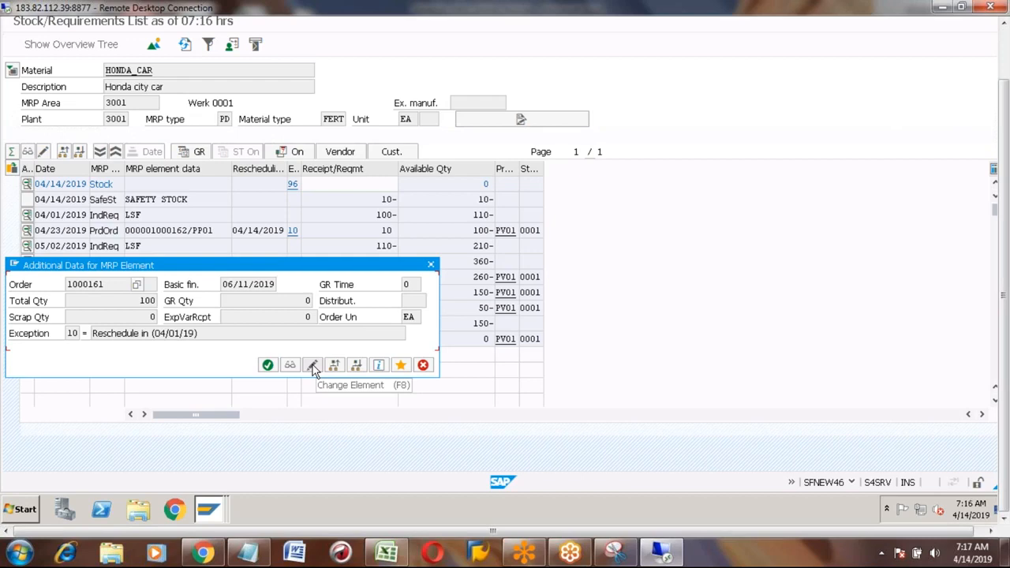
{"action": "left_click", "coordinate": [312, 365]}
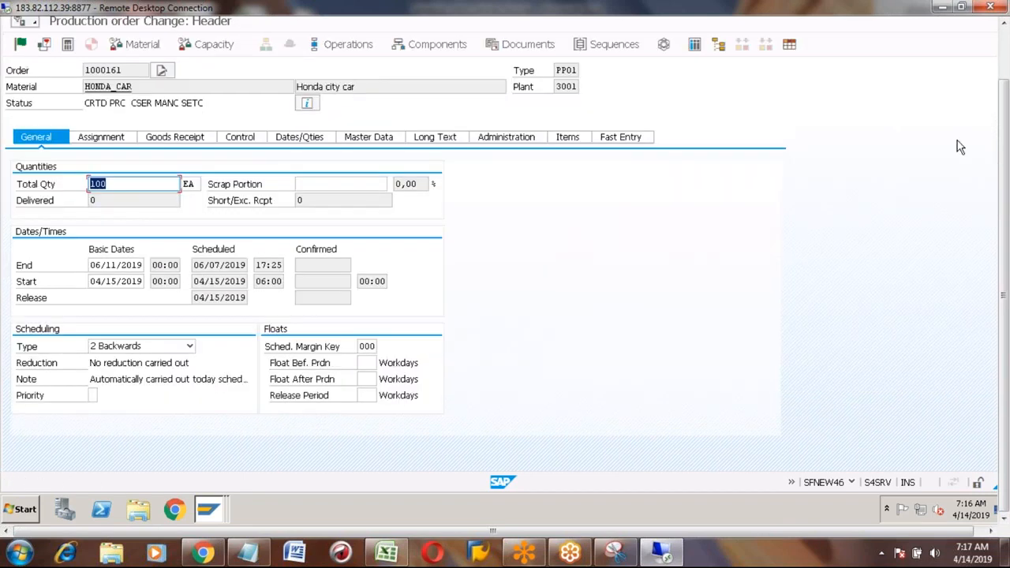
Examine the order's status line and its detailed system statuses, then return to the order header
{"action": "left_click", "coordinate": [1005, 51]}
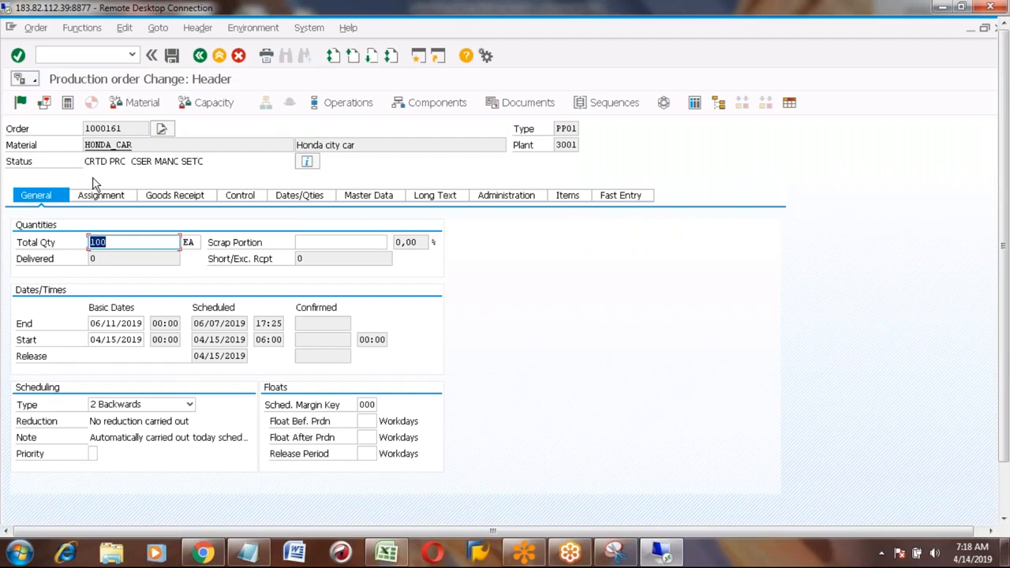
{"action": "left_click", "coordinate": [14, 163]}
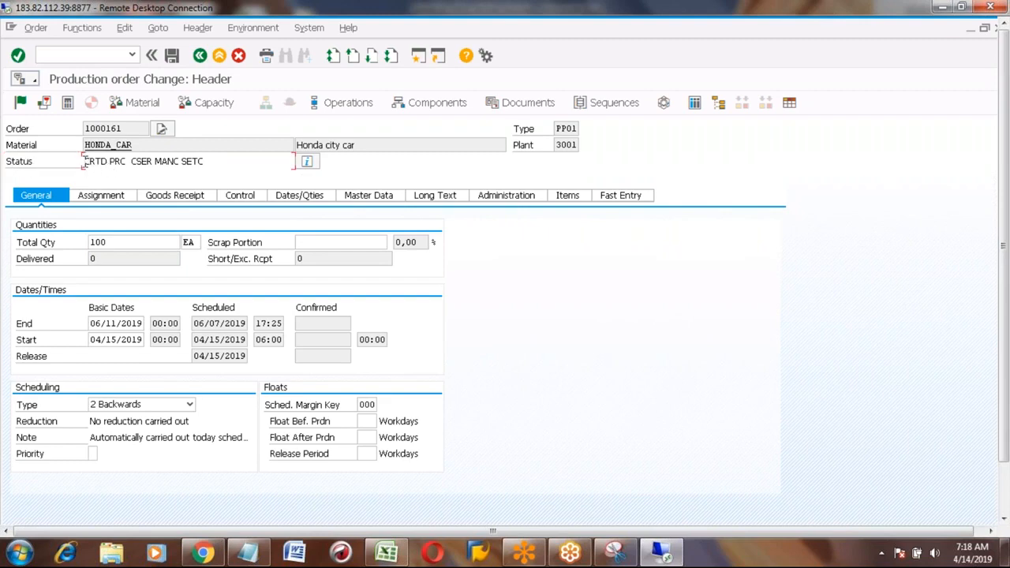
{"action": "left_click", "coordinate": [86, 161]}
{"action": "left_click", "coordinate": [84, 161]}
{"action": "left_click", "coordinate": [93, 163]}
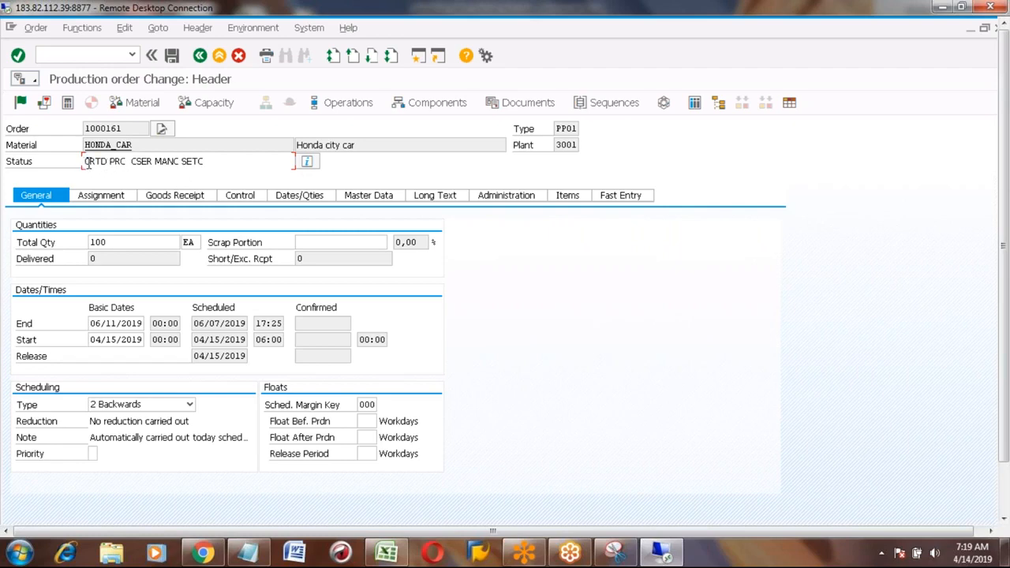
{"action": "left_click", "coordinate": [309, 163]}
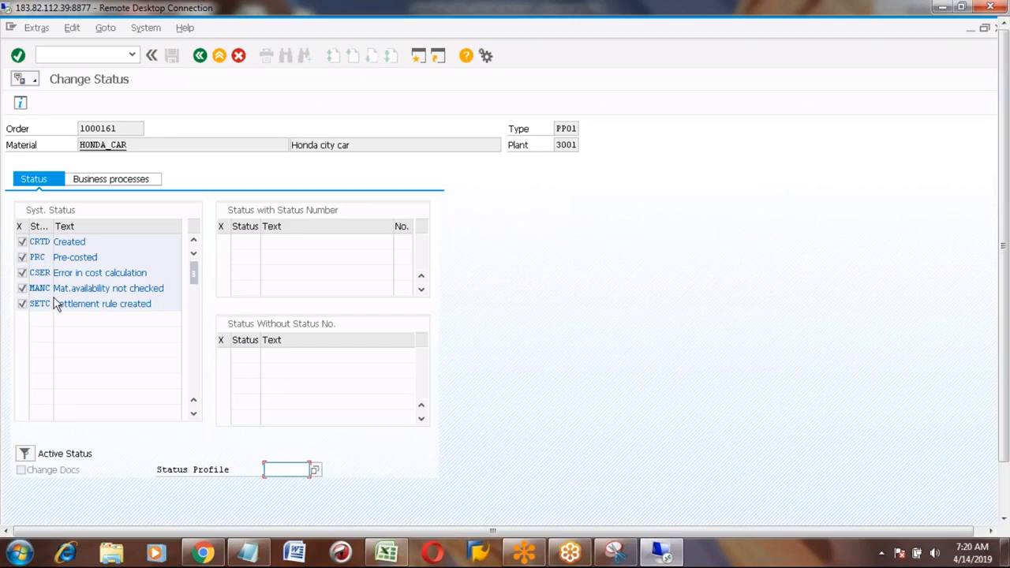
{"action": "left_click", "coordinate": [72, 242]}
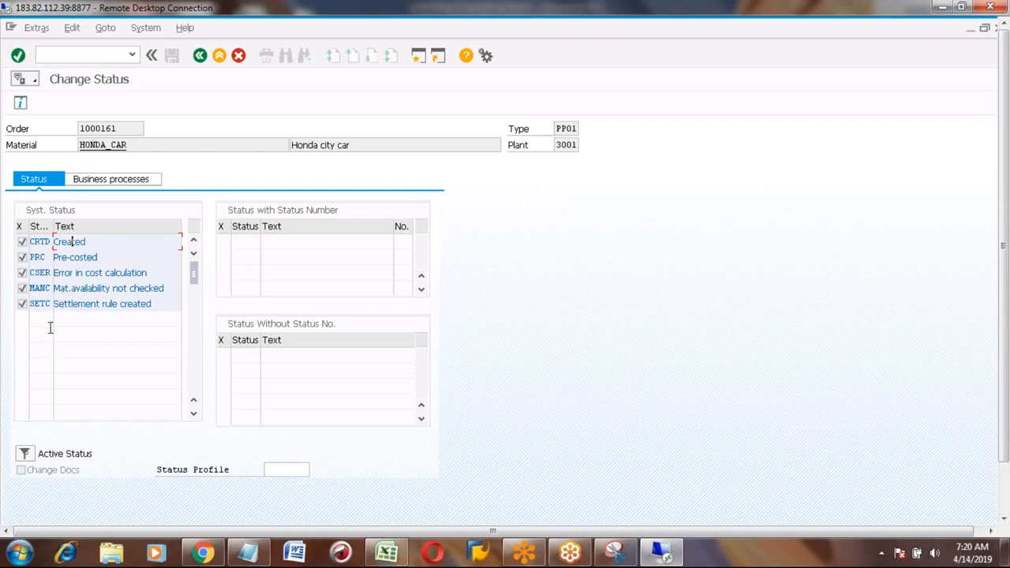
{"action": "left_click", "coordinate": [200, 57]}
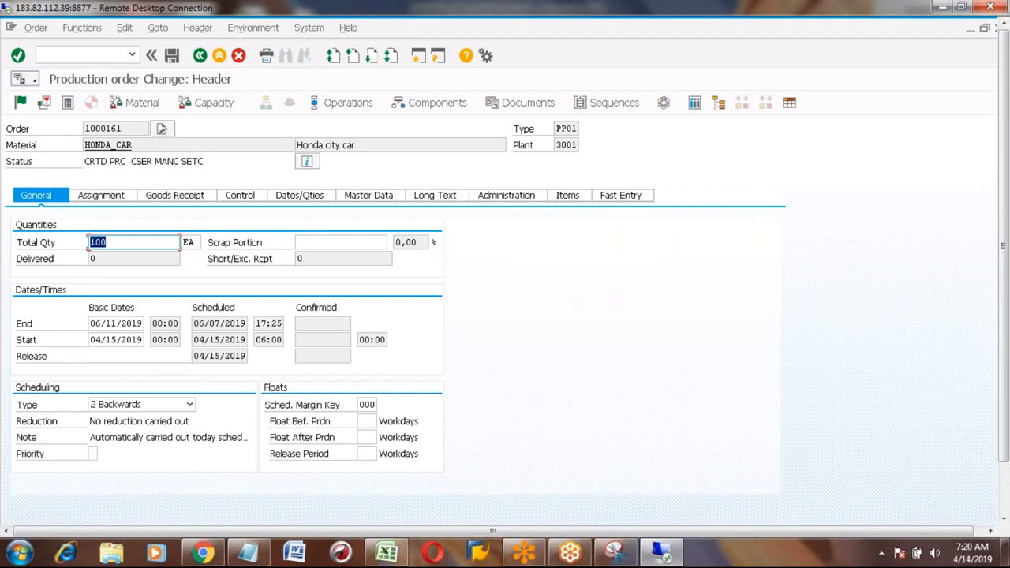
Release the production order and save it, accepting the save despite the cost calculation error
{"action": "left_click", "coordinate": [21, 105]}
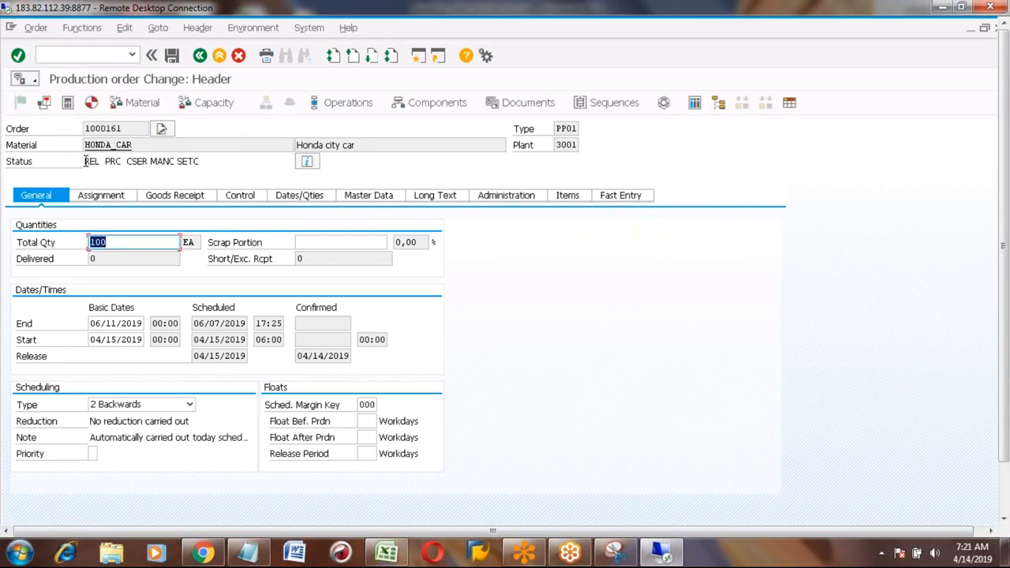
{"action": "left_click", "coordinate": [112, 168]}
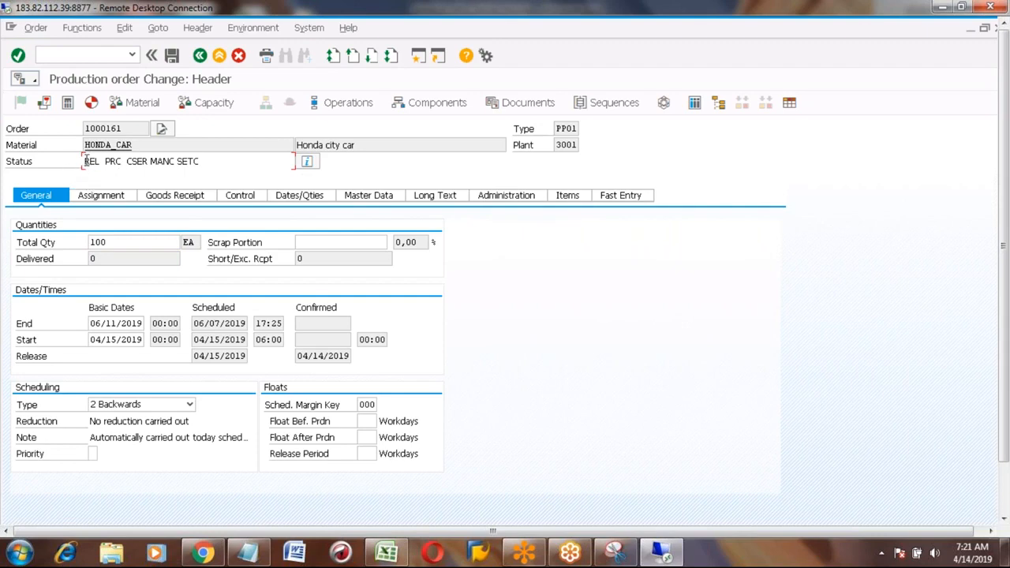
{"action": "left_click_drag", "start_coordinate": [91, 162], "coordinate": [103, 160]}
{"action": "left_click", "coordinate": [86, 161]}
{"action": "left_click", "coordinate": [172, 56]}
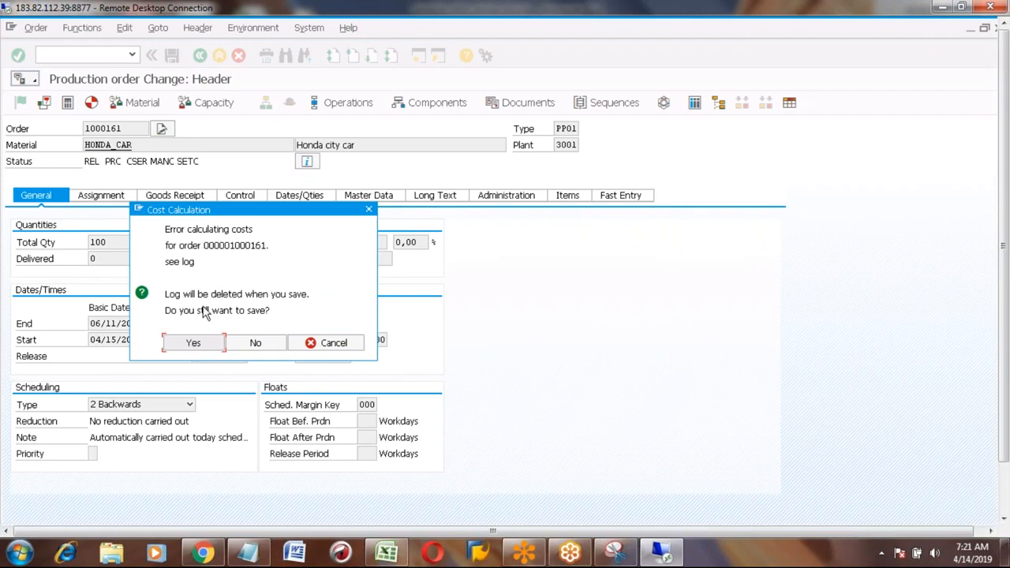
{"action": "left_click", "coordinate": [194, 346]}
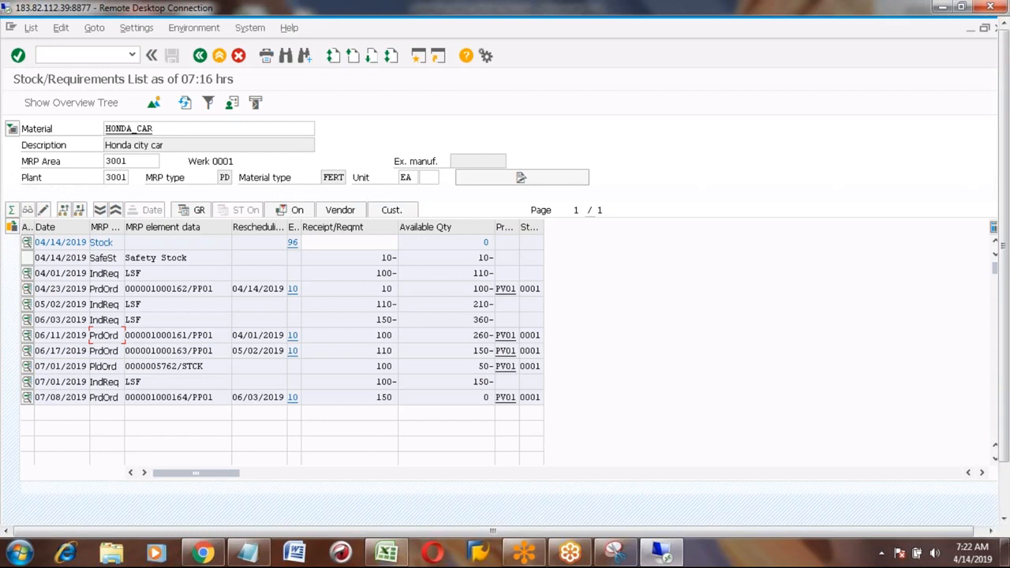
Refresh the stock/requirements list and widen the MRP element data column slightly
{"action": "left_click", "coordinate": [214, 336]}
{"action": "left_click", "coordinate": [185, 106]}
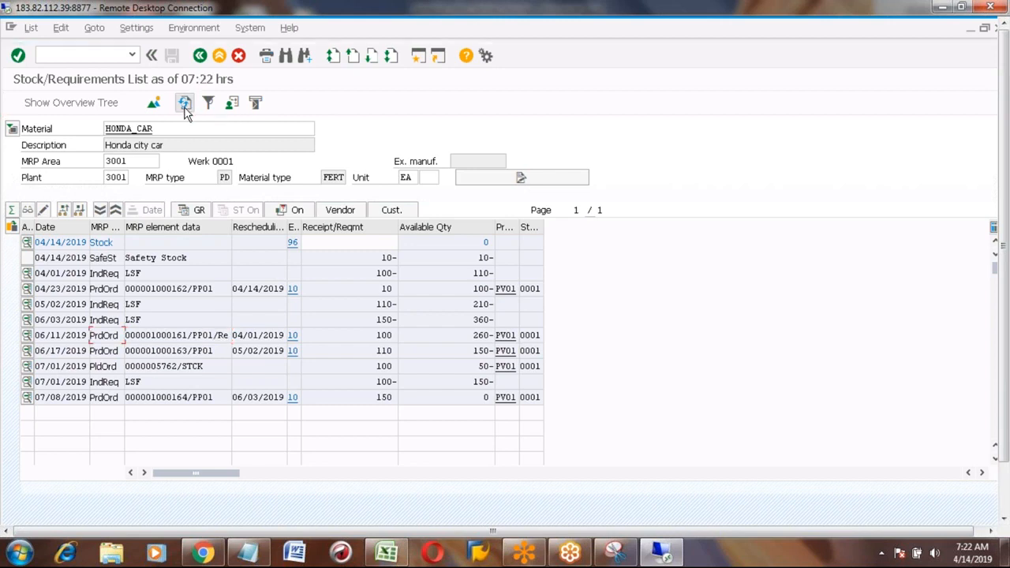
{"action": "left_click_drag", "start_coordinate": [231, 227], "coordinate": [247, 227]}
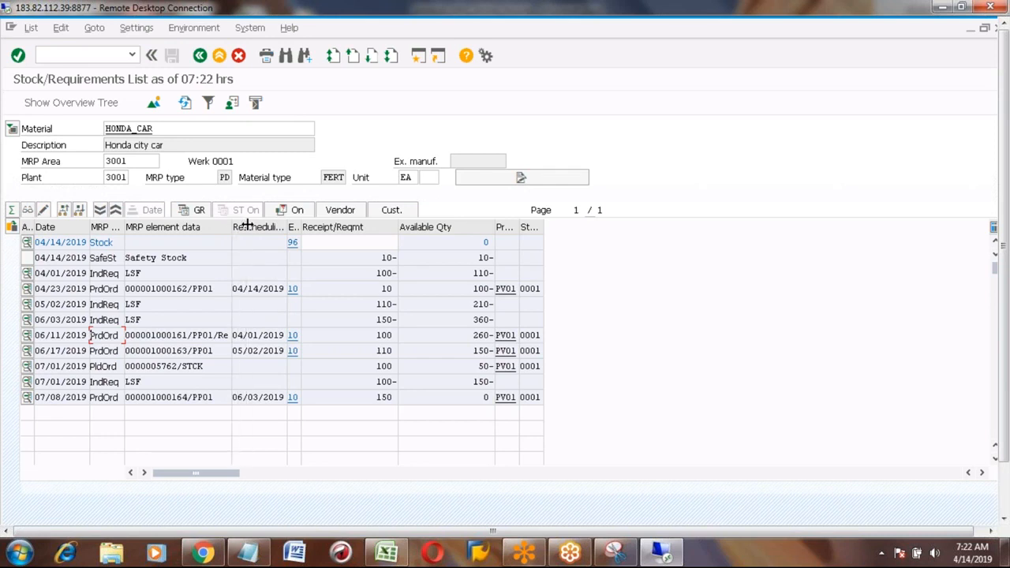
Compare the MRP element data of the production orders dated 06/11/2019 and 06/17/2019
{"action": "left_click", "coordinate": [234, 336]}
{"action": "key", "text": "shift+Left"}
{"action": "key", "text": "shift+Left"}
{"action": "key", "text": "shift+Left"}
{"action": "key", "text": "shift+Left"}
{"action": "key", "text": "shift+Left"}
{"action": "key", "text": "shift+Left"}
{"action": "key", "text": "shift+Left"}
{"action": "key", "text": "shift+Left"}
{"action": "key", "text": "shift+Left"}
{"action": "key", "text": "shift+Left"}
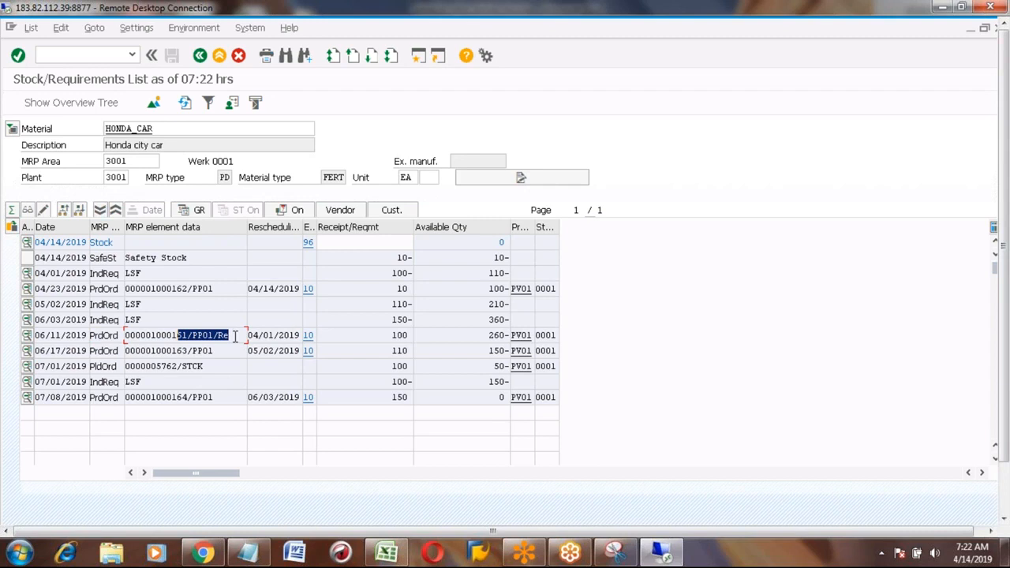
{"action": "left_click", "coordinate": [222, 351]}
{"action": "key", "text": "shift+Left"}
{"action": "key", "text": "shift+Left"}
{"action": "key", "text": "shift+Left"}
{"action": "key", "text": "shift+Left"}
{"action": "key", "text": "shift+Left"}
{"action": "key", "text": "shift+Left"}
{"action": "key", "text": "shift+Left"}
{"action": "key", "text": "shift+Left"}
{"action": "key", "text": "shift+Left"}
{"action": "key", "text": "shift+Left"}
{"action": "key", "text": "shift+Left"}
{"action": "key", "text": "shift+Left"}
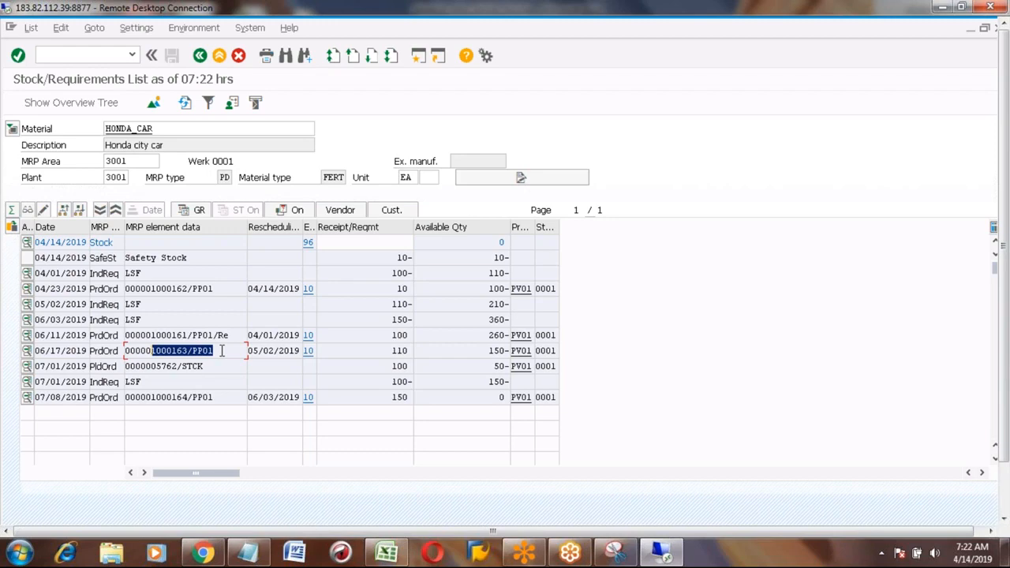
Return to SAP Easy Access and locate the CO02 - Change transaction among the Shop Floor Control order functions
{"action": "left_click", "coordinate": [219, 58]}
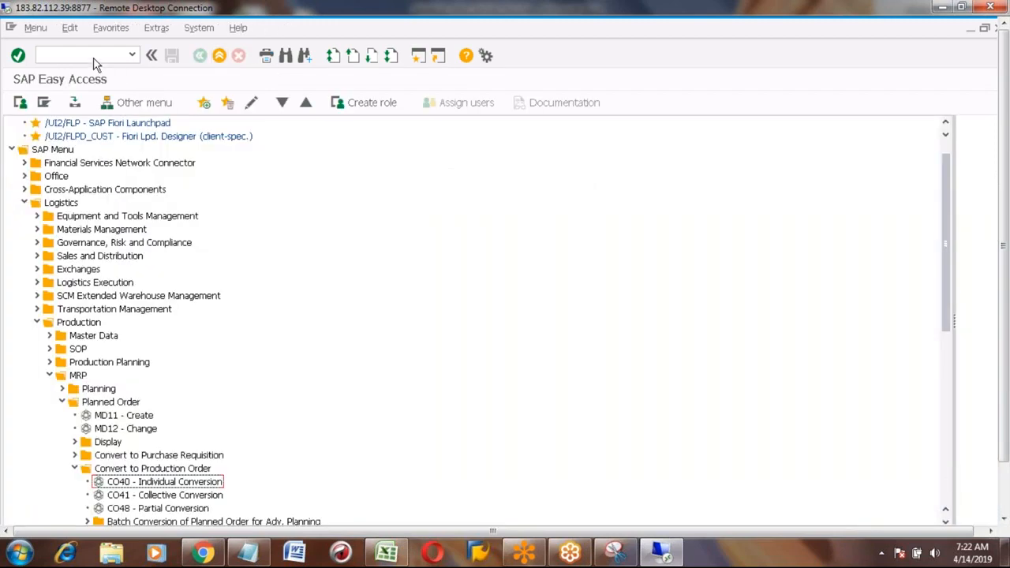
{"action": "left_click", "coordinate": [88, 56]}
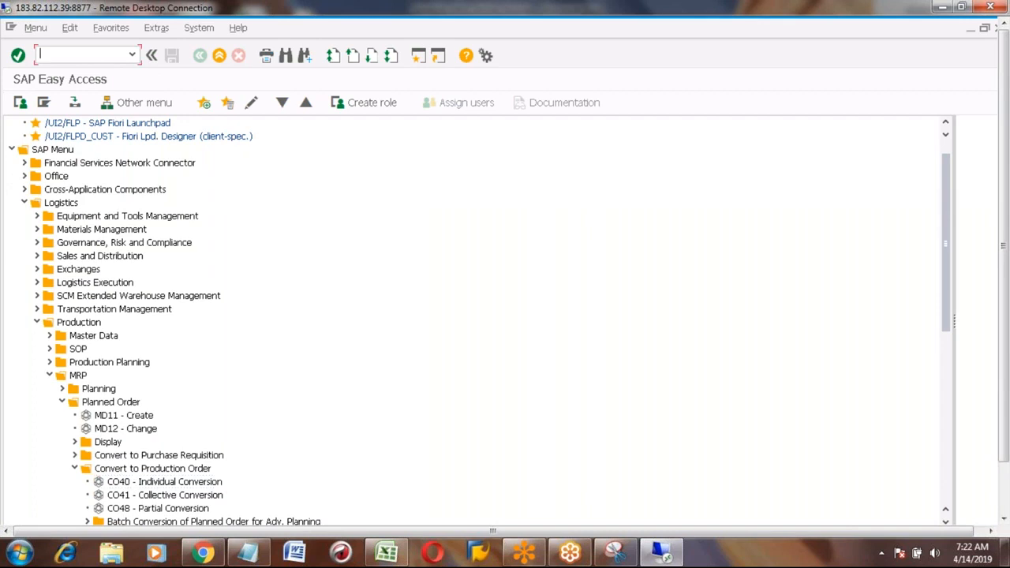
{"action": "left_click", "coordinate": [49, 375]}
{"action": "left_click", "coordinate": [49, 388]}
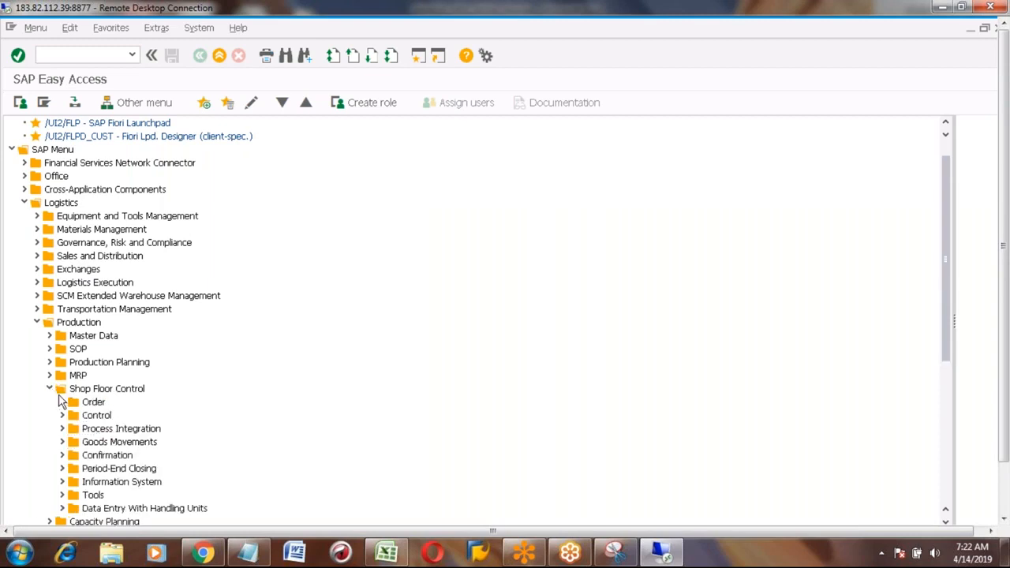
{"action": "left_click", "coordinate": [62, 402]}
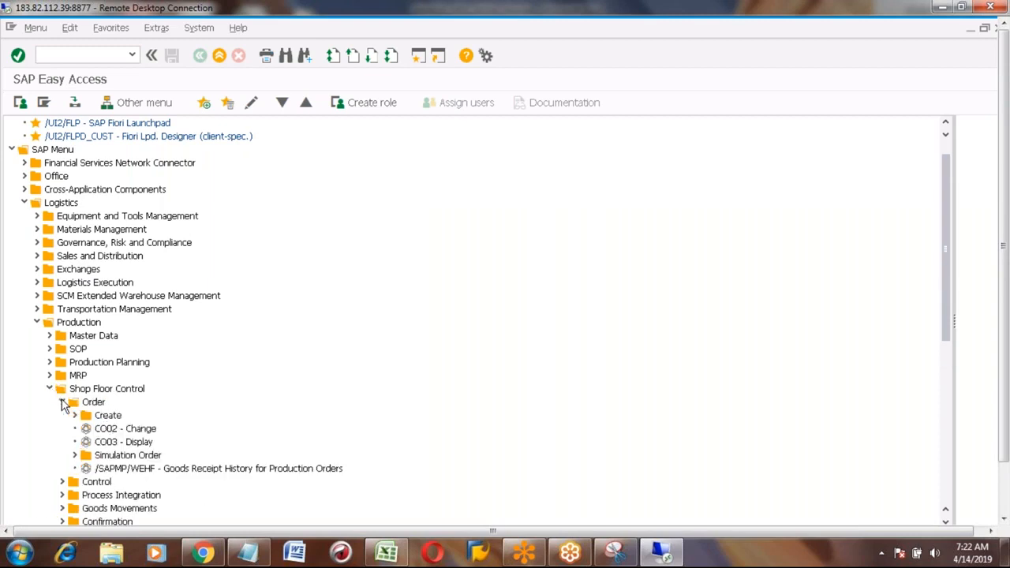
{"action": "left_click", "coordinate": [121, 430]}
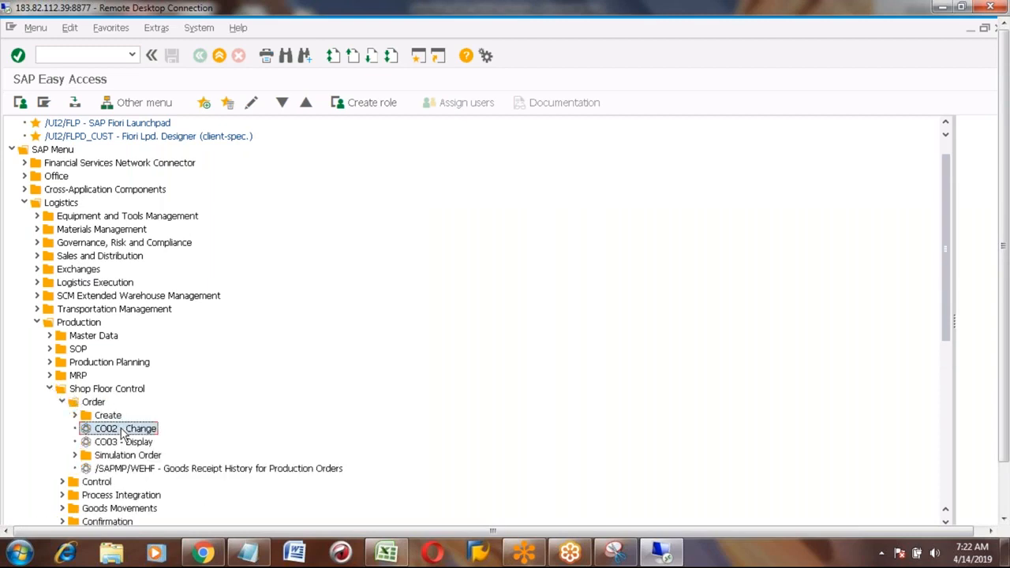
Start transaction CO02 and open the header of the proposed HONDA_CAR production order
{"action": "left_click", "coordinate": [71, 325]}
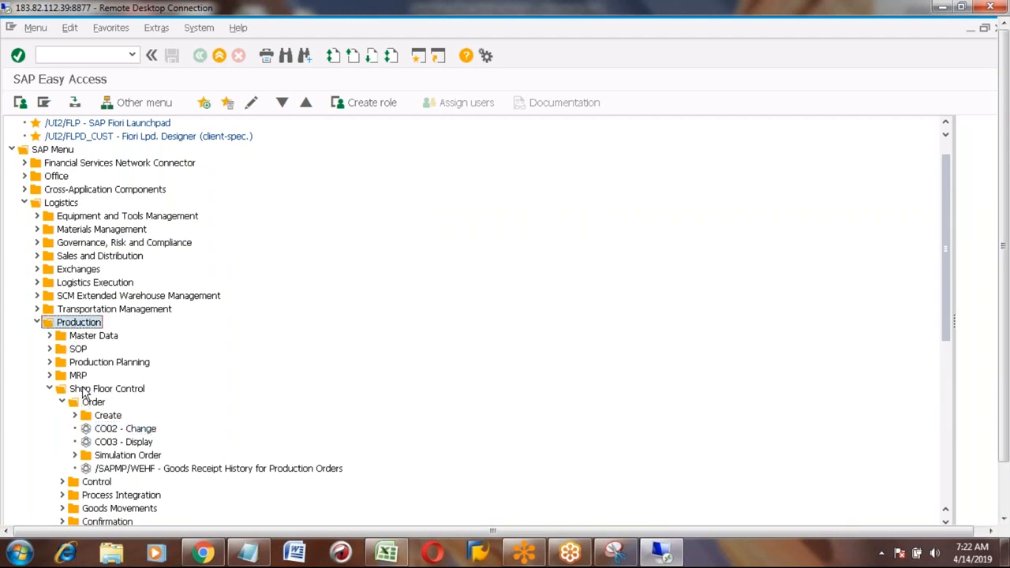
{"action": "left_click", "coordinate": [88, 390]}
{"action": "left_click", "coordinate": [93, 403]}
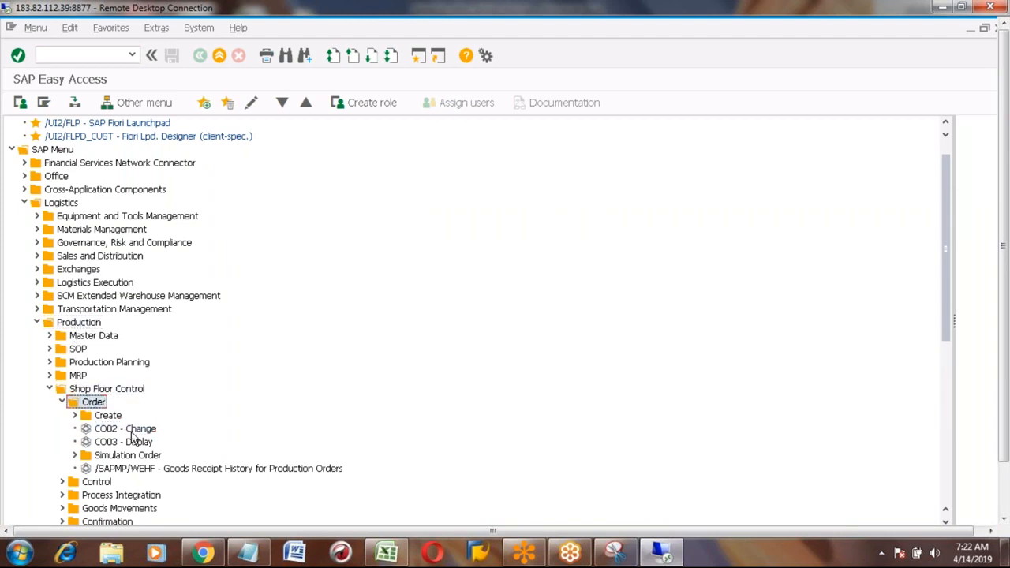
{"action": "left_click", "coordinate": [131, 431]}
{"action": "double_click", "coordinate": [131, 431]}
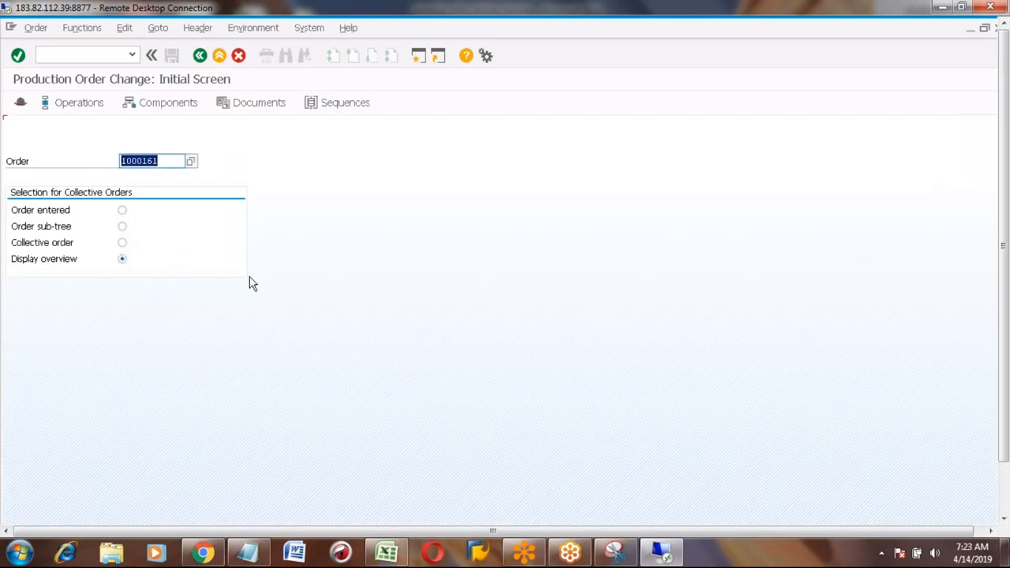
{"action": "left_click", "coordinate": [172, 163]}
{"action": "key", "text": "Return"}
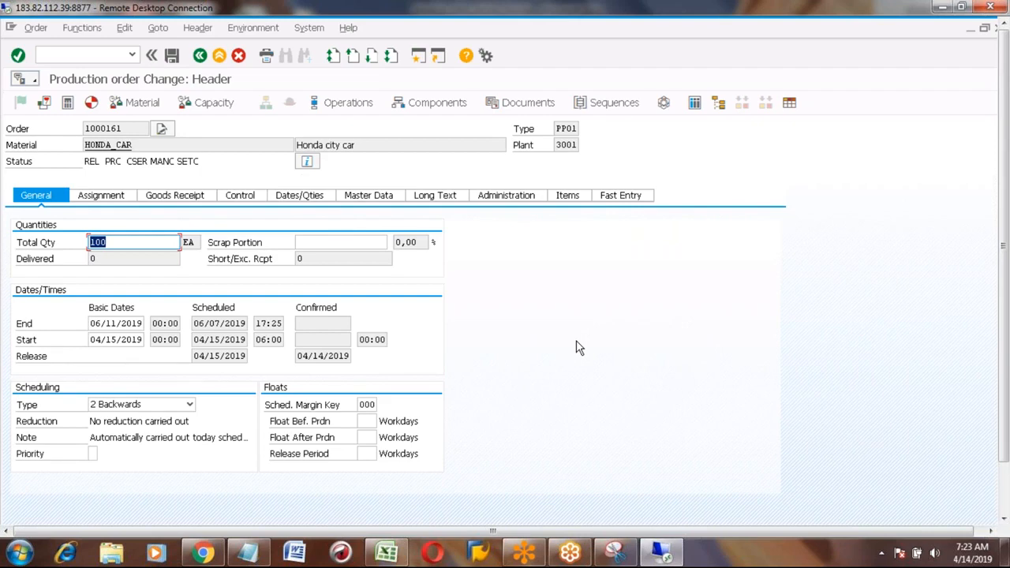
Review the order number and material in the production order header
{"action": "left_click", "coordinate": [133, 129]}
{"action": "key", "text": "shift+Left"}
{"action": "key", "text": "shift+Left"}
{"action": "key", "text": "shift+Left"}
{"action": "key", "text": "shift+Left"}
{"action": "key", "text": "shift+Left"}
{"action": "key", "text": "shift+Left"}
{"action": "key", "text": "shift+Left"}
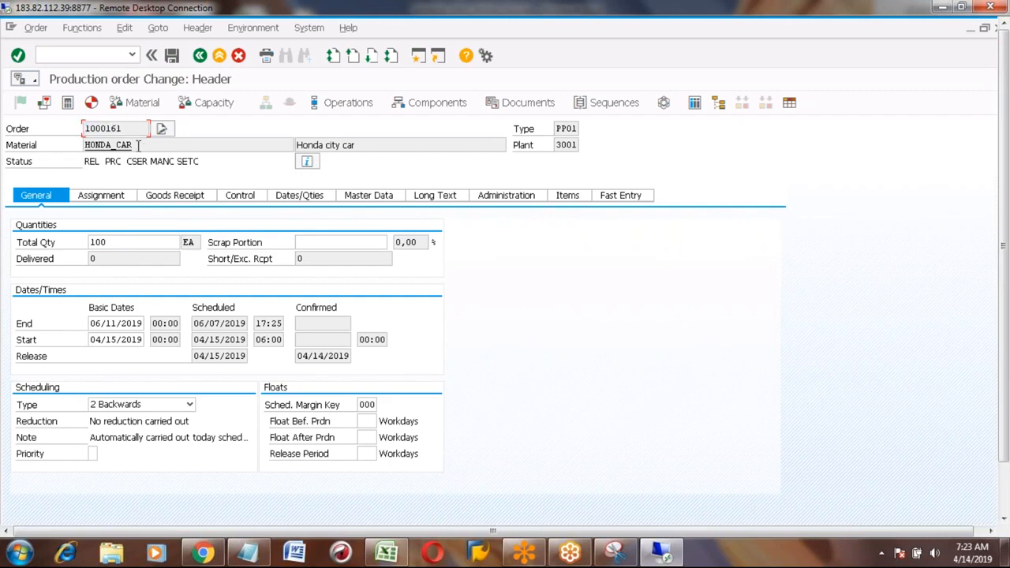
{"action": "left_click", "coordinate": [138, 145]}
{"action": "key", "text": "shift+Left"}
{"action": "key", "text": "shift+Left"}
{"action": "key", "text": "shift+Left"}
{"action": "key", "text": "shift+Left"}
{"action": "key", "text": "shift+Left"}
{"action": "key", "text": "shift+Left"}
{"action": "key", "text": "shift+Left"}
{"action": "key", "text": "shift+Left"}
{"action": "key", "text": "shift+Left"}
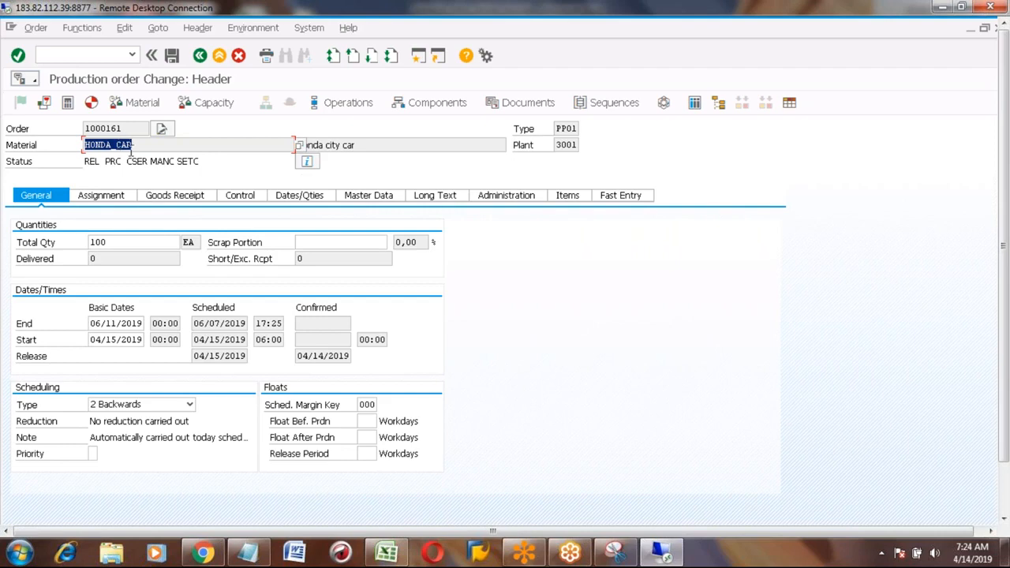
{"action": "left_click", "coordinate": [145, 150]}
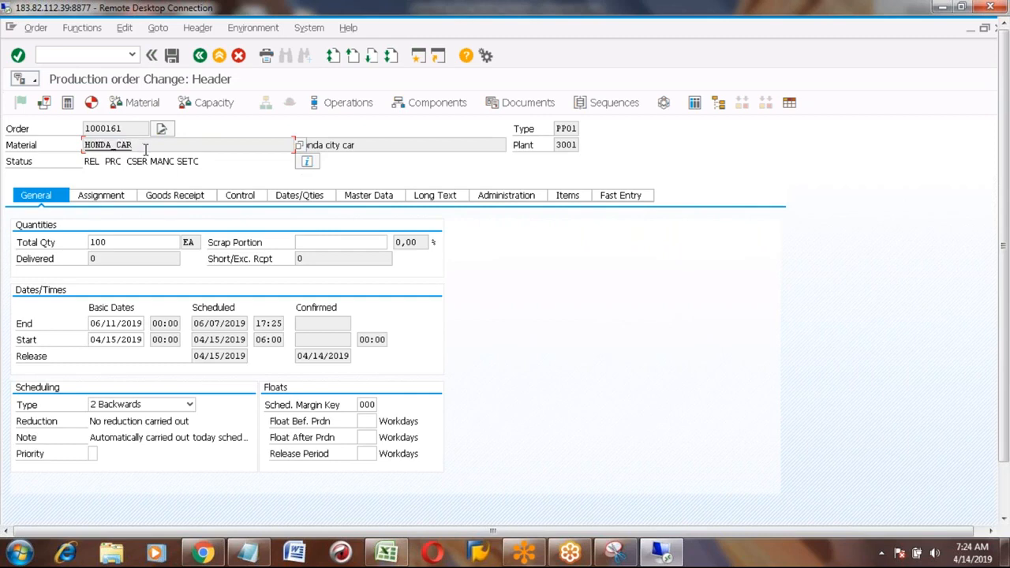
Review the order's total quantity and its basic end and start dates
{"action": "left_click", "coordinate": [117, 245]}
{"action": "key", "text": "shift+Left"}
{"action": "key", "text": "shift+Left"}
{"action": "key", "text": "shift+Left"}
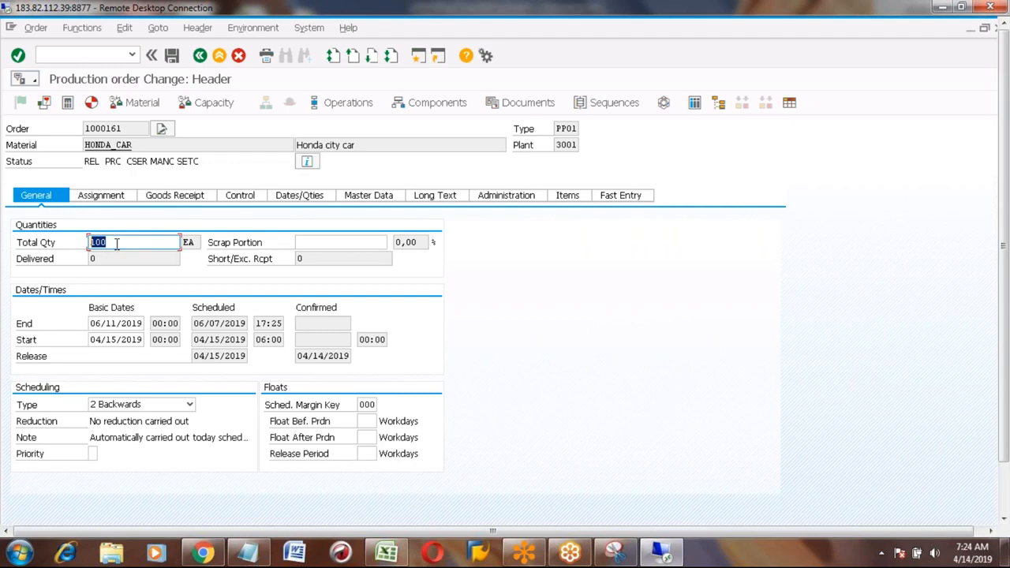
{"action": "left_click", "coordinate": [90, 324]}
{"action": "key", "text": "shift+Right"}
{"action": "key", "text": "shift+Right"}
{"action": "key", "text": "shift+Right"}
{"action": "key", "text": "shift+Right"}
{"action": "key", "text": "shift+Right"}
{"action": "key", "text": "shift+Right"}
{"action": "key", "text": "shift+Right"}
{"action": "key", "text": "shift+Right"}
{"action": "key", "text": "shift+Right"}
{"action": "key", "text": "shift+Right"}
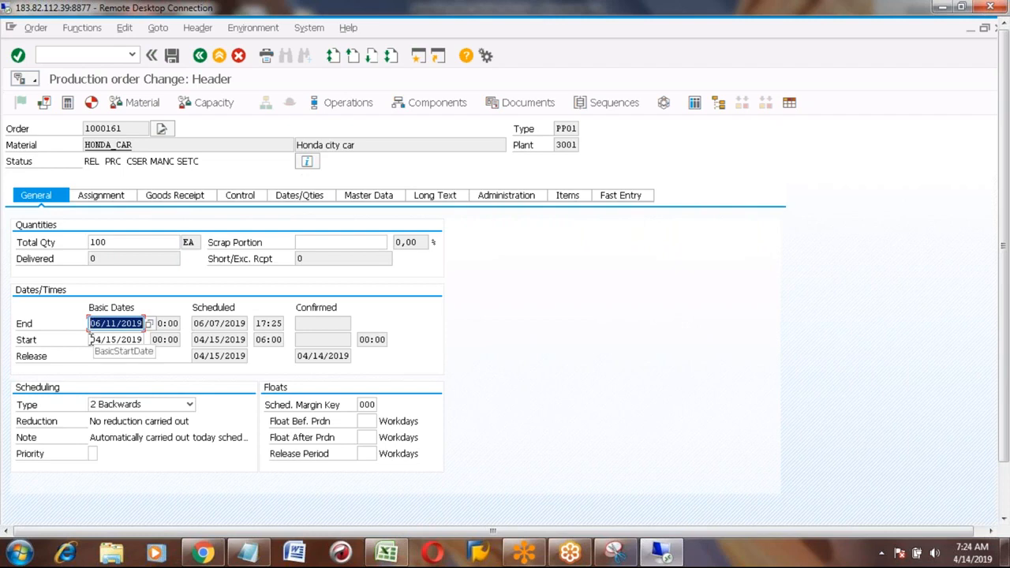
{"action": "left_click", "coordinate": [91, 339]}
{"action": "key", "text": "shift+Right"}
{"action": "key", "text": "shift+Right"}
{"action": "key", "text": "shift+Right"}
{"action": "key", "text": "shift+Right"}
{"action": "key", "text": "shift+Right"}
{"action": "key", "text": "shift+Right"}
{"action": "key", "text": "shift+Right"}
{"action": "key", "text": "shift+Right"}
{"action": "key", "text": "shift+Right"}
{"action": "key", "text": "shift+Right"}
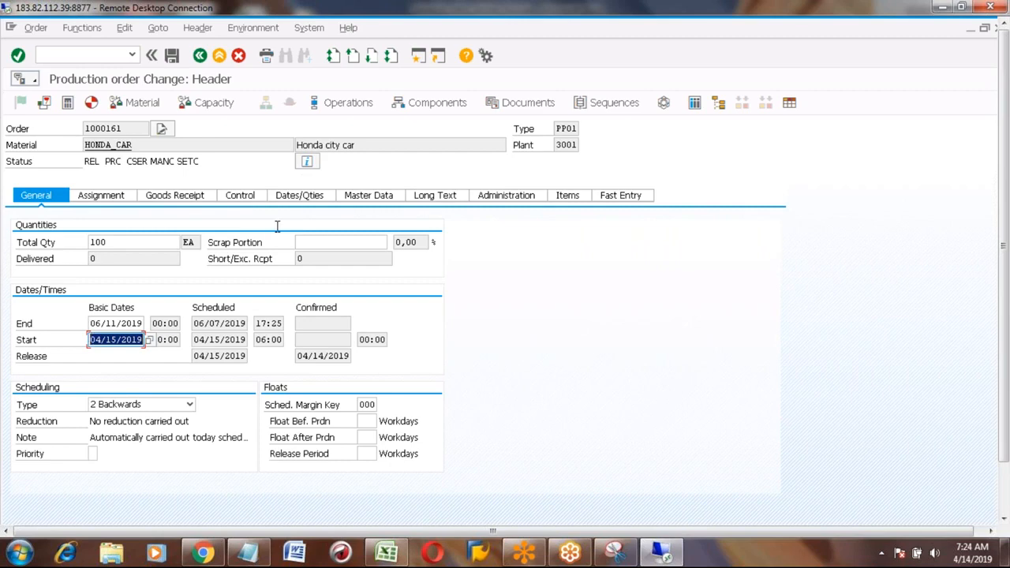
Open the production order's component overview and examine the HONDA_TYRE component in item 0010
{"action": "left_click", "coordinate": [431, 107]}
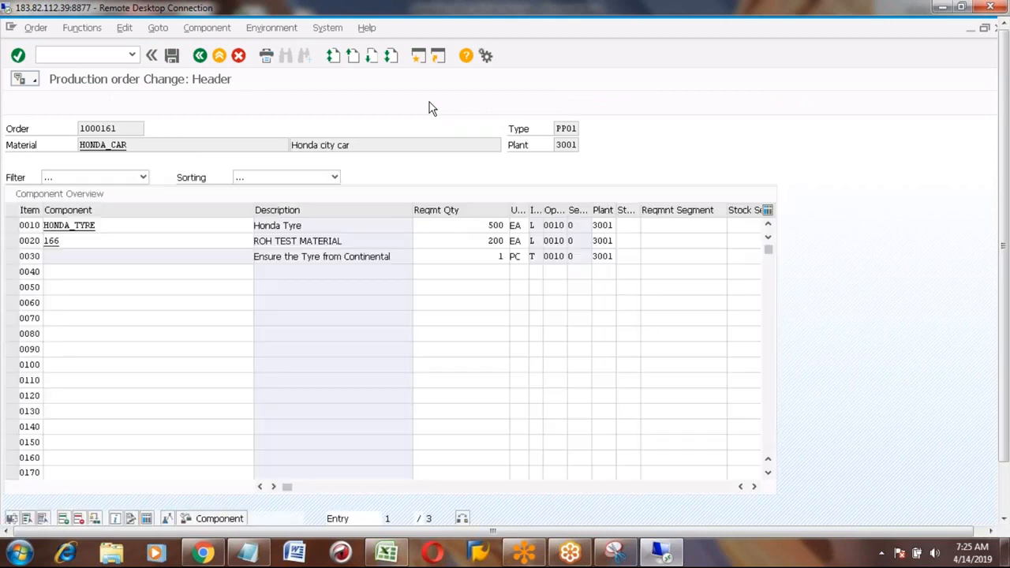
{"action": "left_click", "coordinate": [138, 228]}
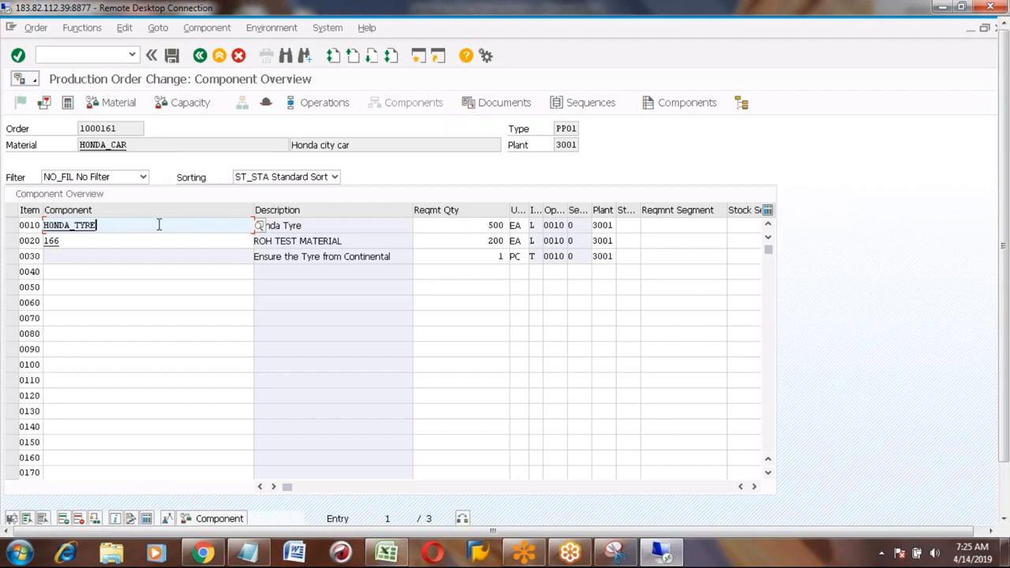
{"action": "key", "text": "shift+Left"}
{"action": "key", "text": "shift+Left"}
{"action": "key", "text": "shift+Left"}
{"action": "key", "text": "shift+Left"}
{"action": "key", "text": "shift+Left"}
{"action": "key", "text": "shift+Left"}
{"action": "key", "text": "shift+Left"}
{"action": "key", "text": "shift+Left"}
{"action": "key", "text": "shift+Left"}
{"action": "key", "text": "shift+Left"}
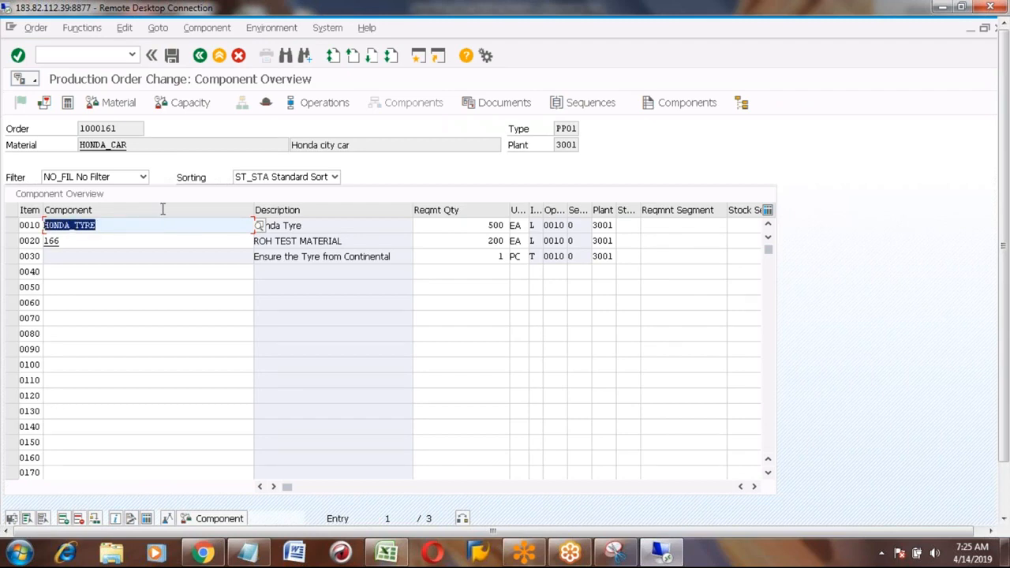
Review the HONDA_TYRE requirement quantity in the component overview in relation to the HONDA_CAR header material
{"action": "left_click", "coordinate": [199, 56]}
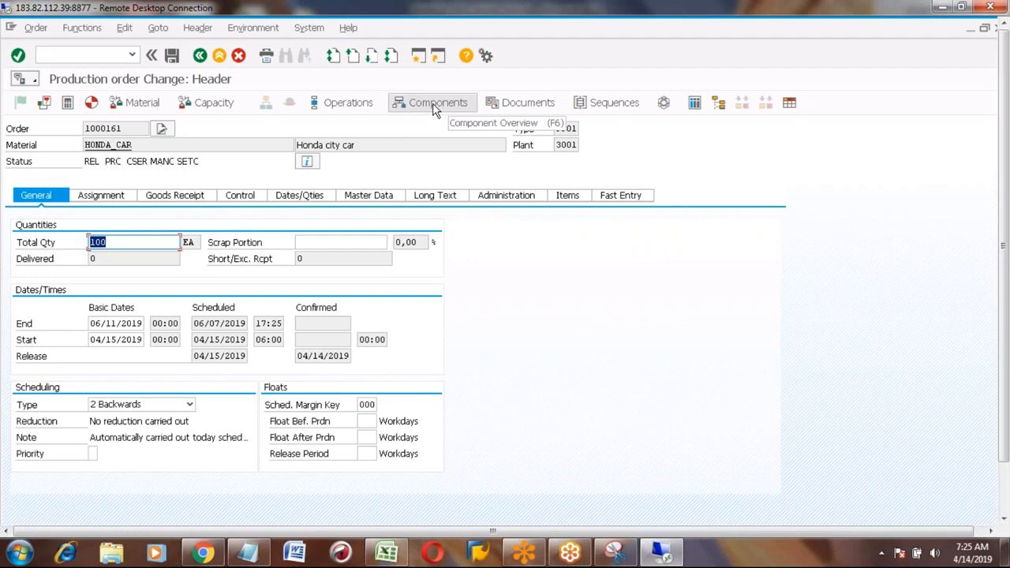
{"action": "left_click", "coordinate": [433, 109]}
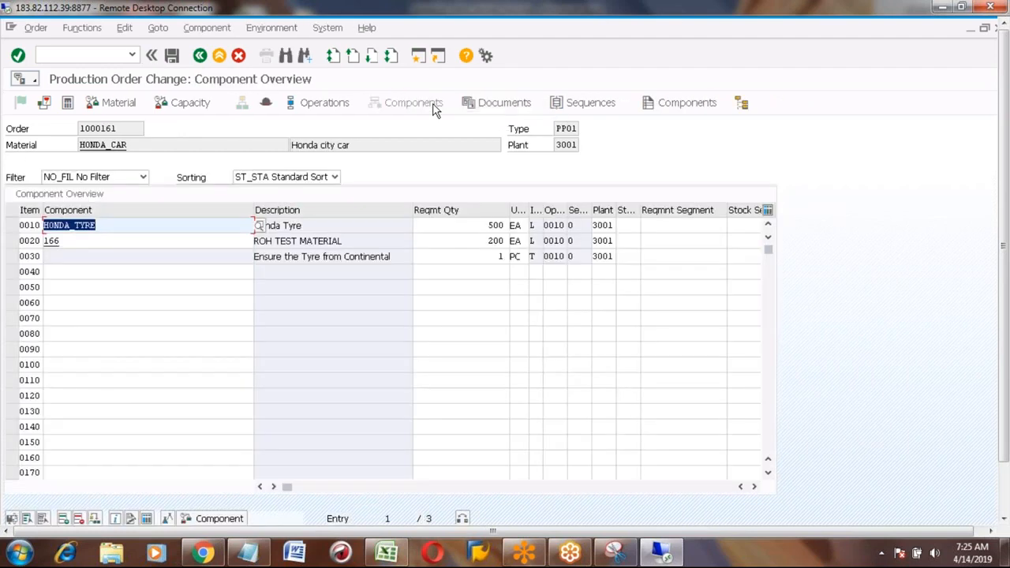
{"action": "left_click", "coordinate": [133, 226]}
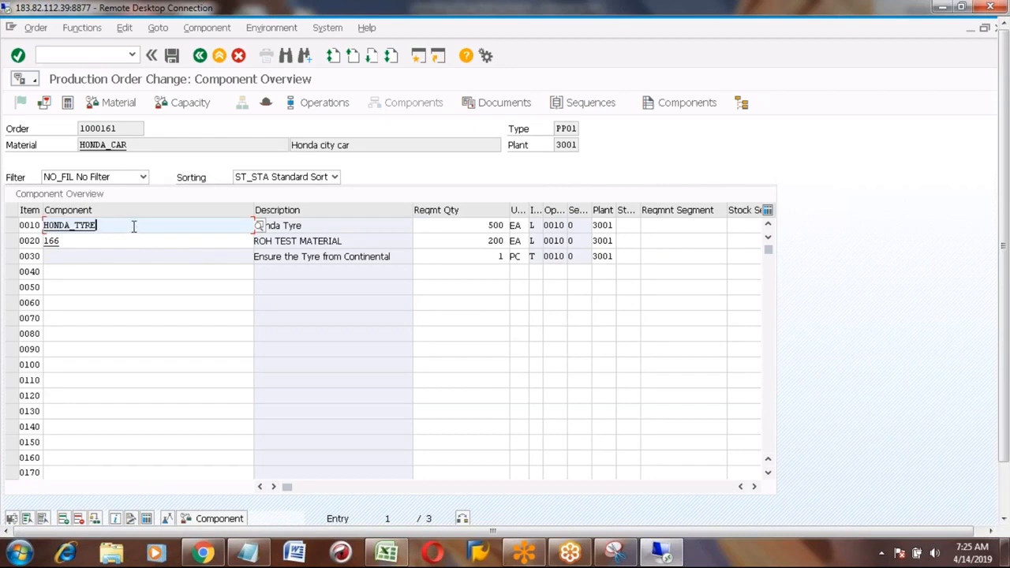
{"action": "left_click", "coordinate": [482, 226]}
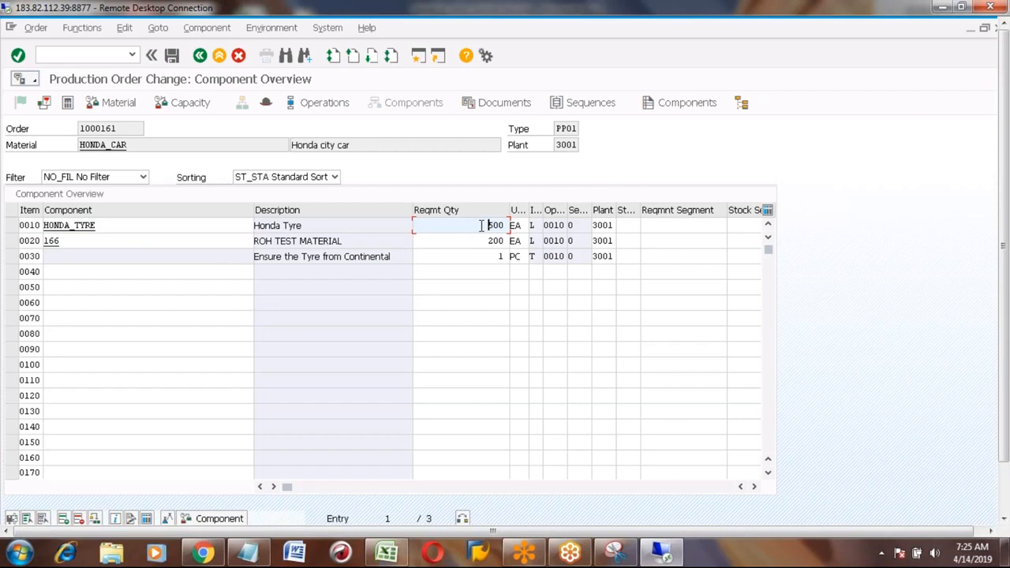
{"action": "left_click", "coordinate": [141, 147]}
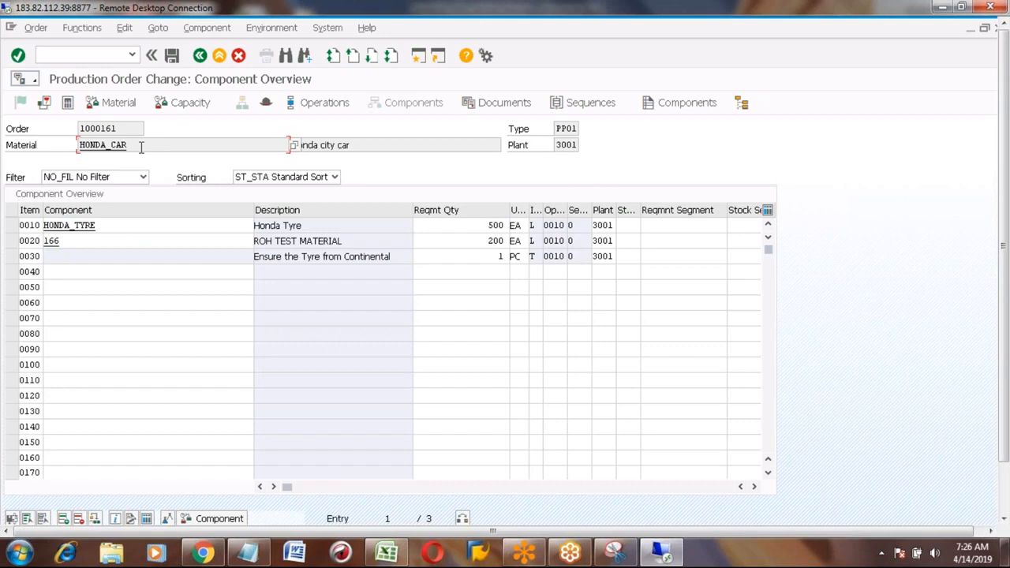
{"action": "left_click", "coordinate": [11, 226]}
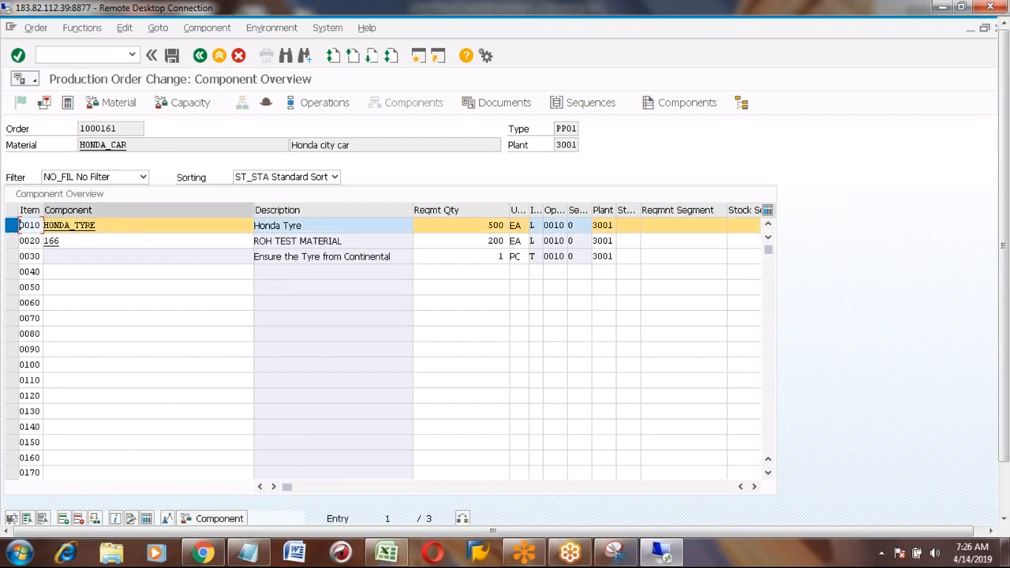
{"action": "left_click", "coordinate": [472, 227]}
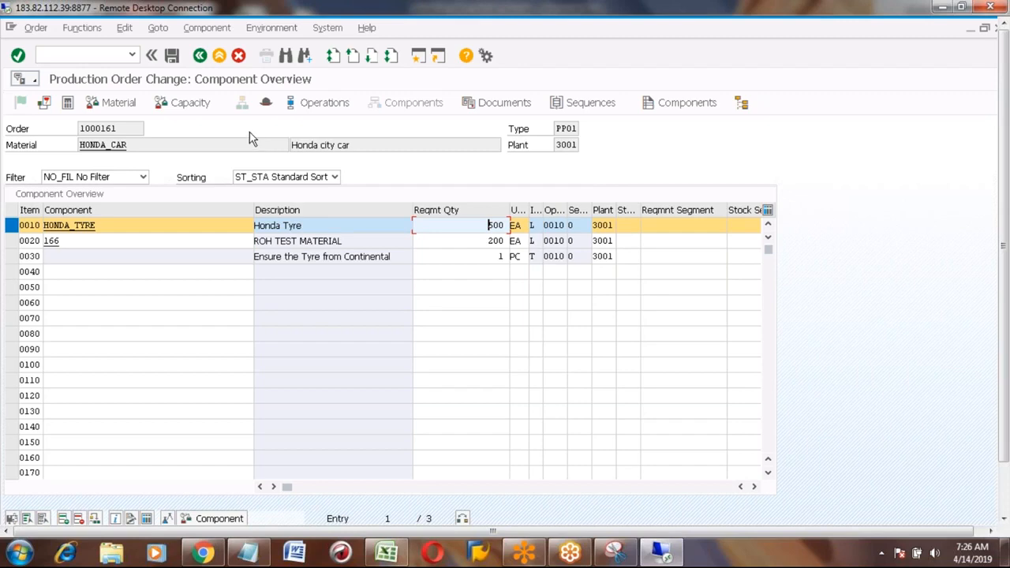
Revisit the order header, then check the requirement quantity of component 166, ROH TEST MATERIAL, in the component overview
{"action": "left_click", "coordinate": [200, 59]}
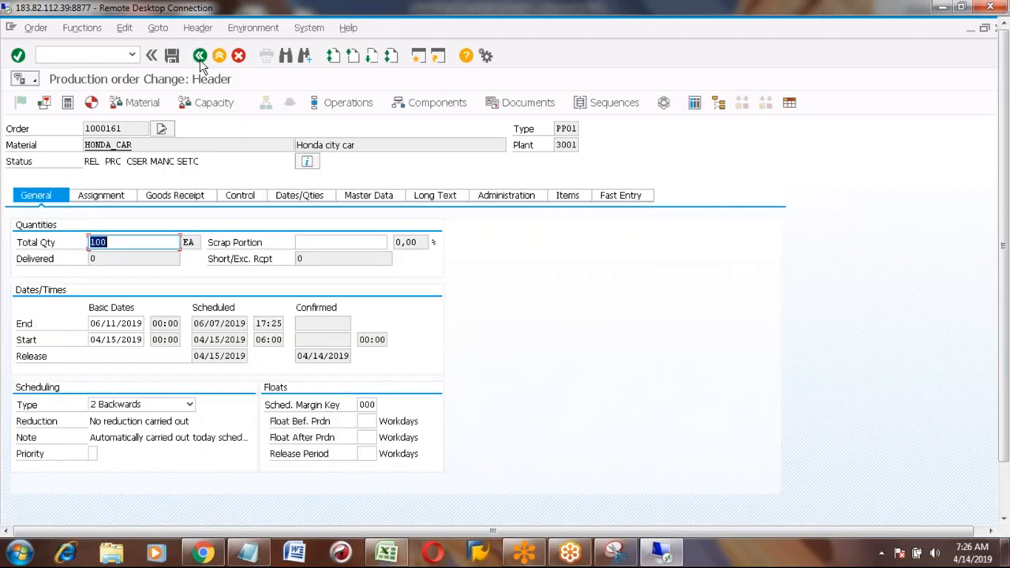
{"action": "left_click", "coordinate": [421, 106]}
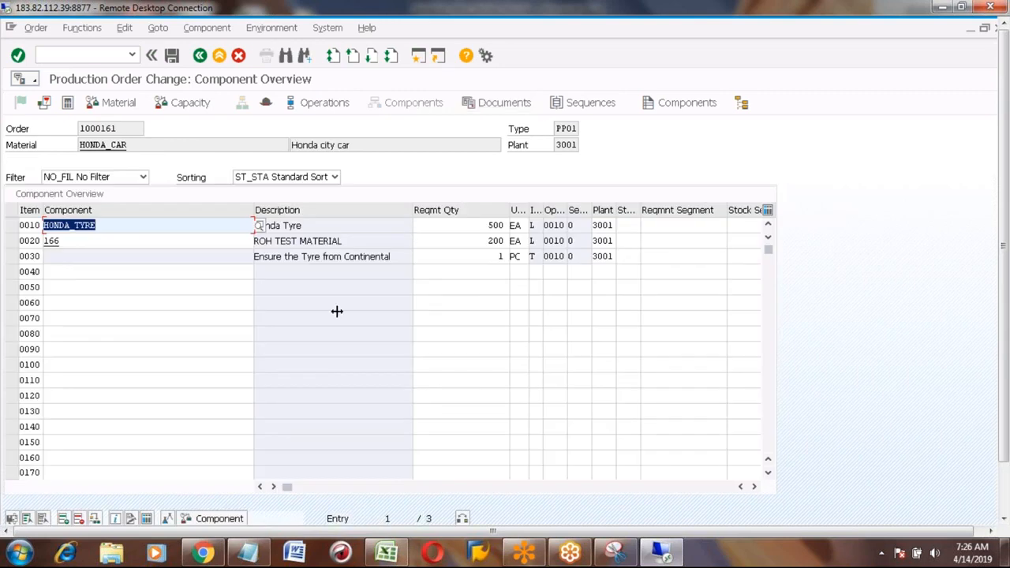
{"action": "left_click", "coordinate": [456, 240]}
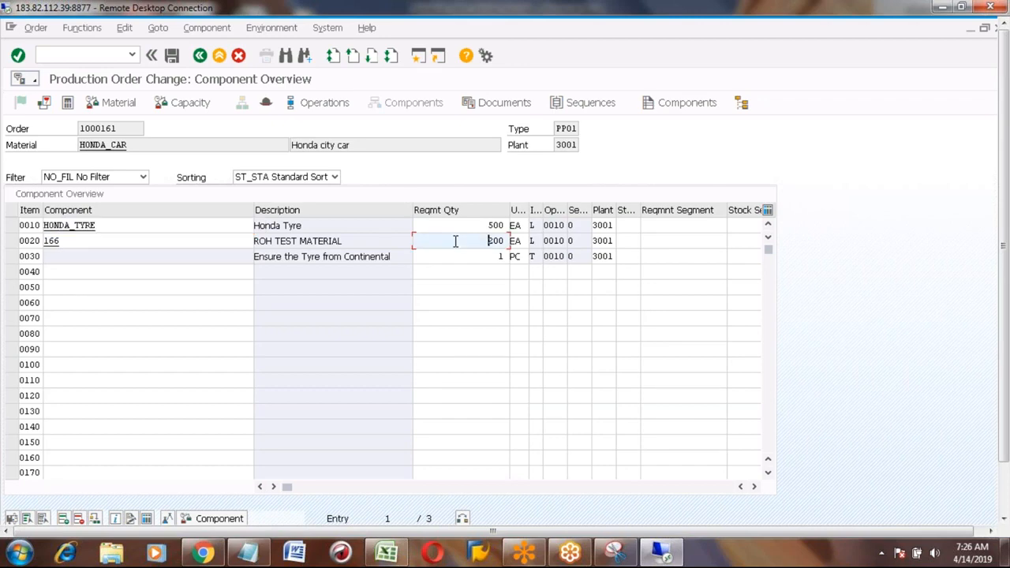
In a new session, start CS03 and display the material BOM of HONDA_CAR for plant 3001 with BOM usage 1
{"action": "left_click", "coordinate": [416, 60]}
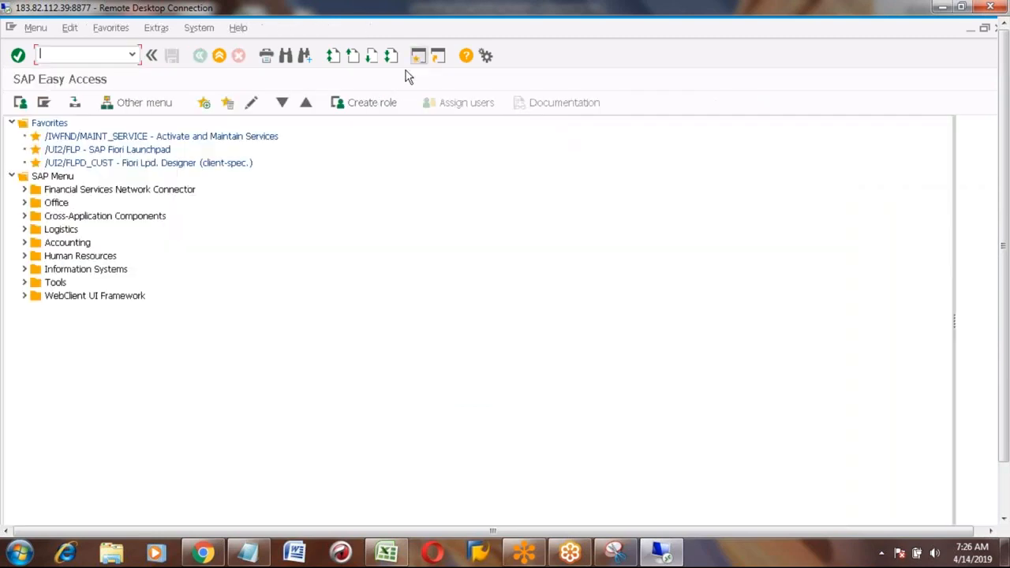
{"action": "type", "text": "cs03"}
{"action": "key", "text": "Return"}
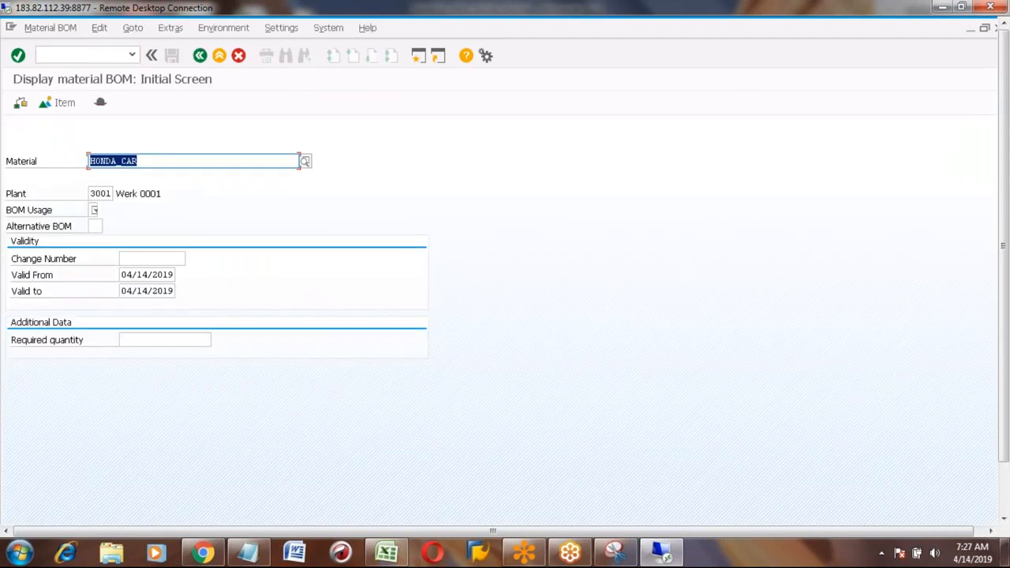
{"action": "key", "text": "Tab"}
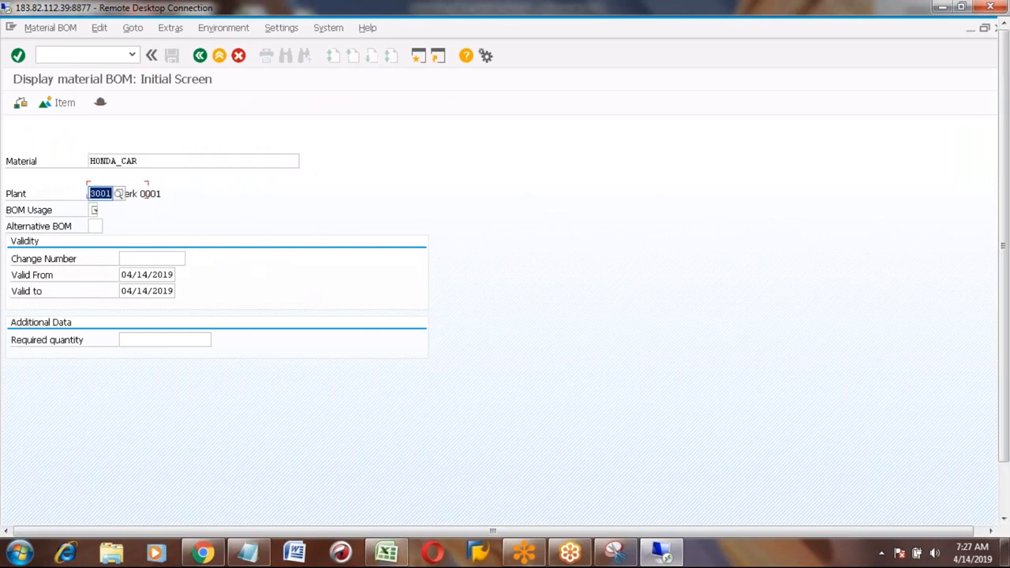
{"action": "left_click", "coordinate": [91, 210]}
{"action": "type", "text": "1"}
{"action": "key", "text": "Return"}
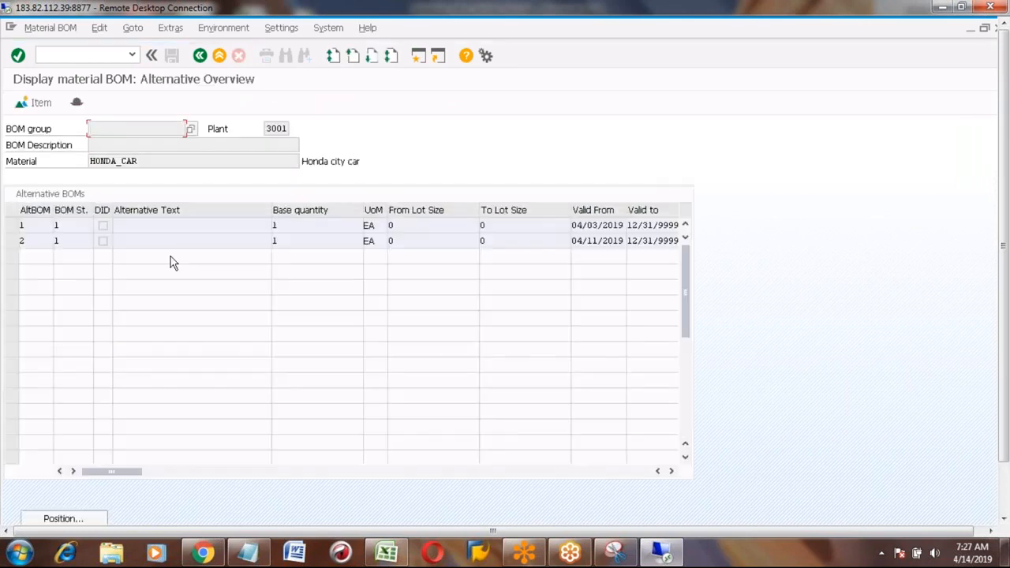
Open alternative BOM 1 of HONDA_CAR and examine its items, including the text item about the Continental tyre
{"action": "left_click", "coordinate": [60, 226]}
{"action": "double_click", "coordinate": [60, 226]}
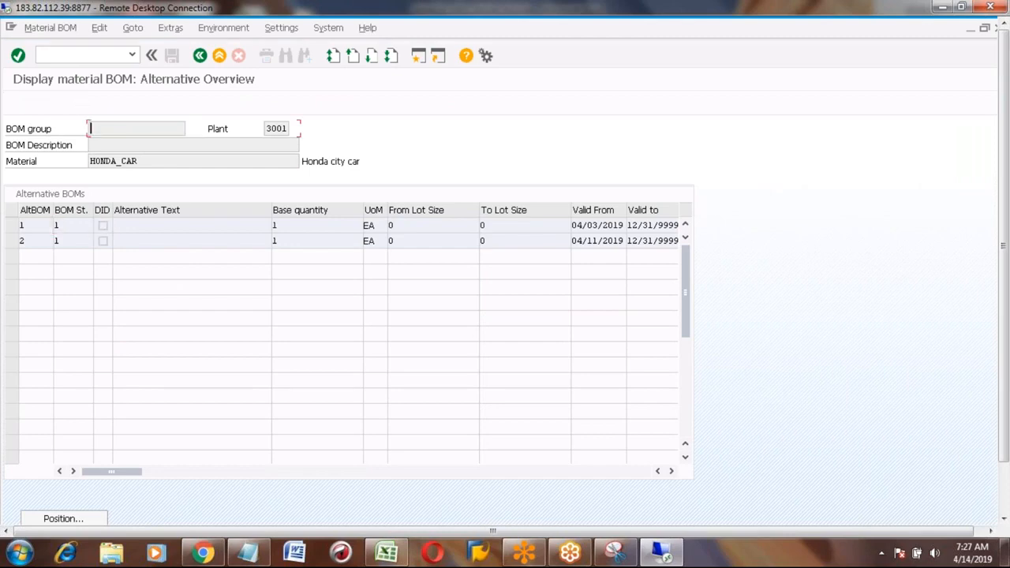
{"action": "left_click", "coordinate": [272, 242]}
{"action": "left_click", "coordinate": [106, 257]}
{"action": "left_click", "coordinate": [17, 273]}
{"action": "left_click", "coordinate": [298, 273]}
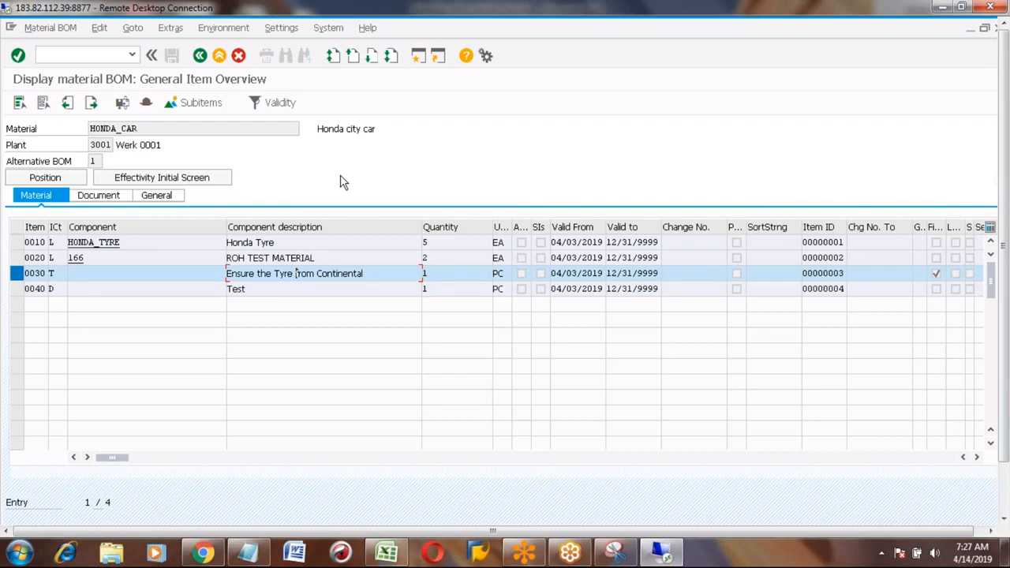
{"action": "left_click", "coordinate": [17, 274]}
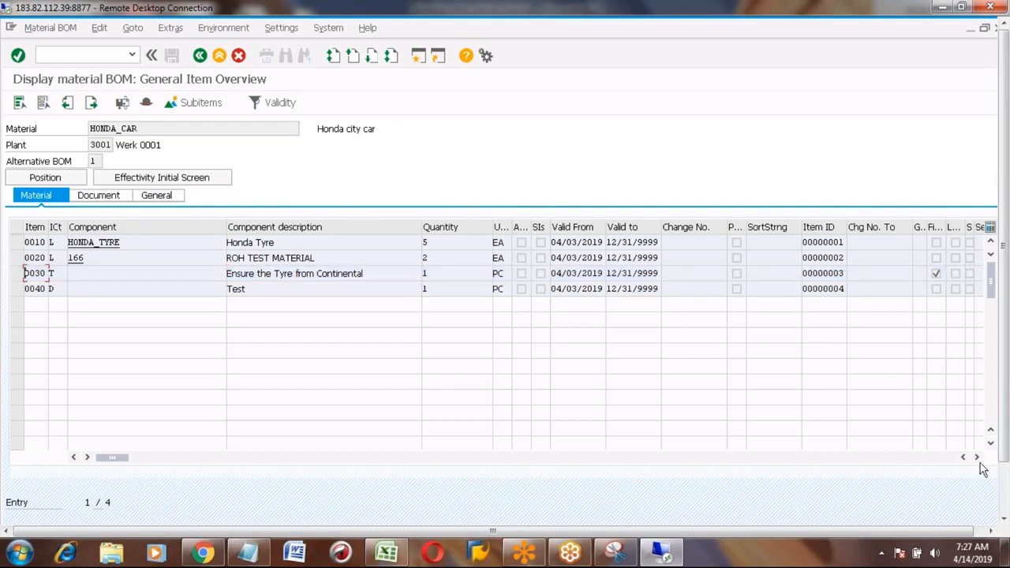
Switch back to the production order's component overview session and return to the order header
{"action": "left_click", "coordinate": [1004, 509]}
{"action": "left_click", "coordinate": [209, 509]}
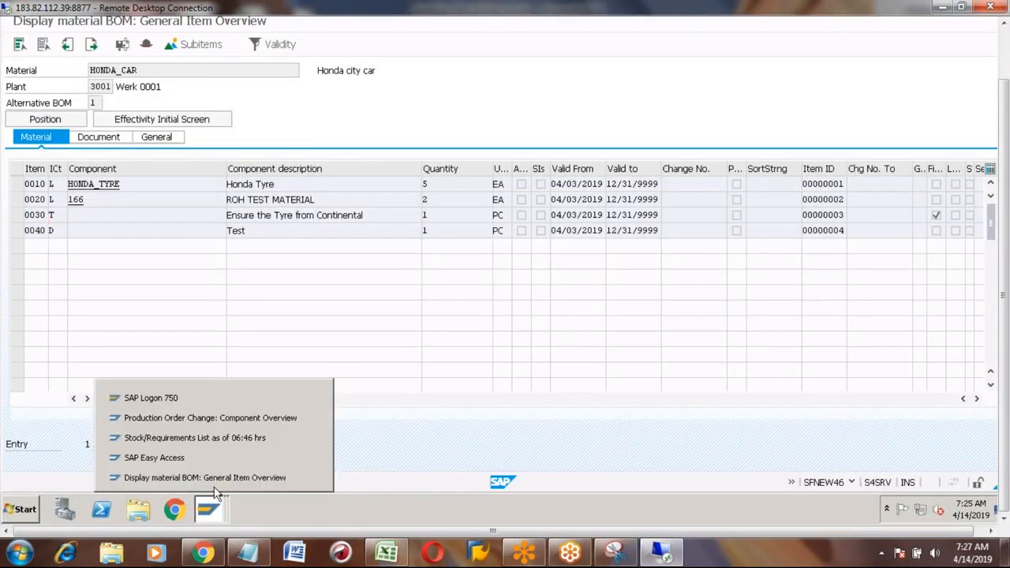
{"action": "left_click", "coordinate": [224, 417]}
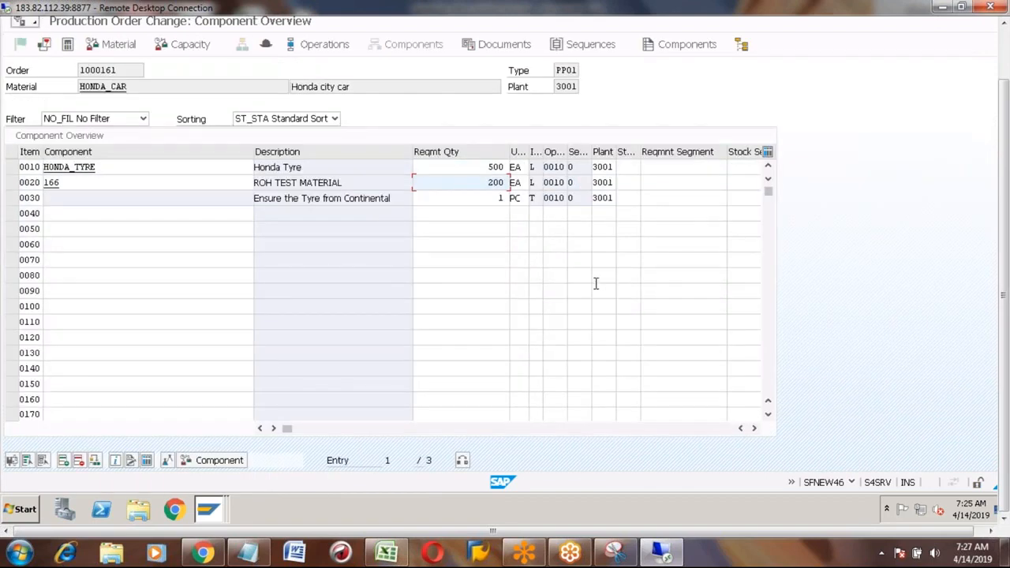
{"action": "left_click", "coordinate": [1005, 45]}
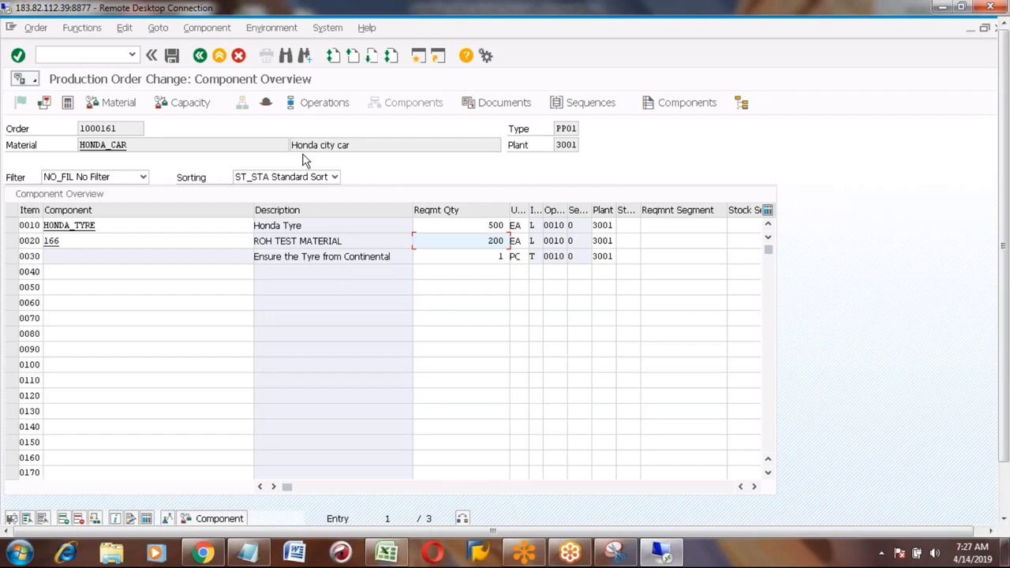
{"action": "left_click", "coordinate": [201, 55]}
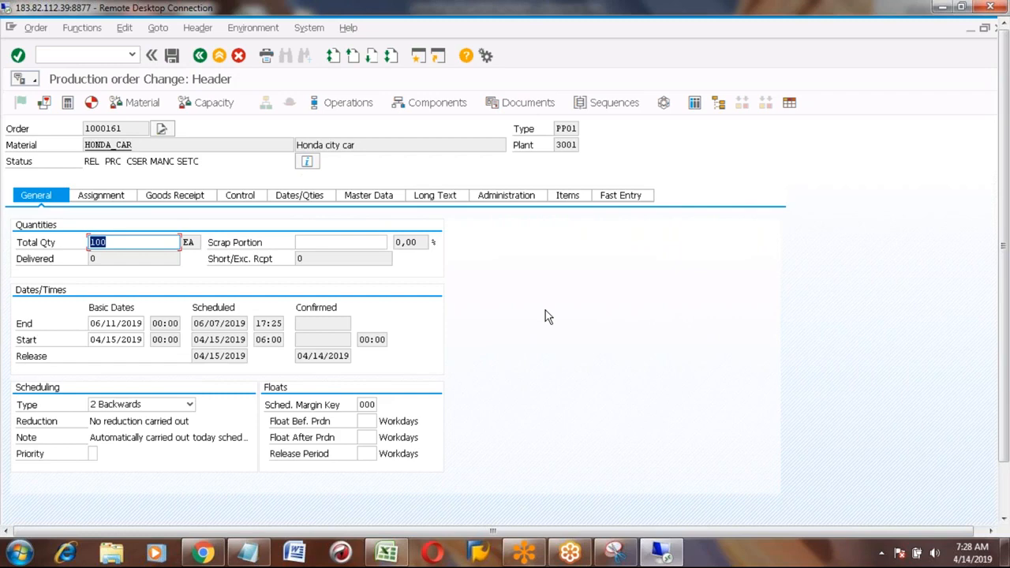
Review the order's operations Fixing Engine, Fixing Tyres, Fixing Electronic devices and Painting, and return to the header
{"action": "left_click", "coordinate": [360, 108]}
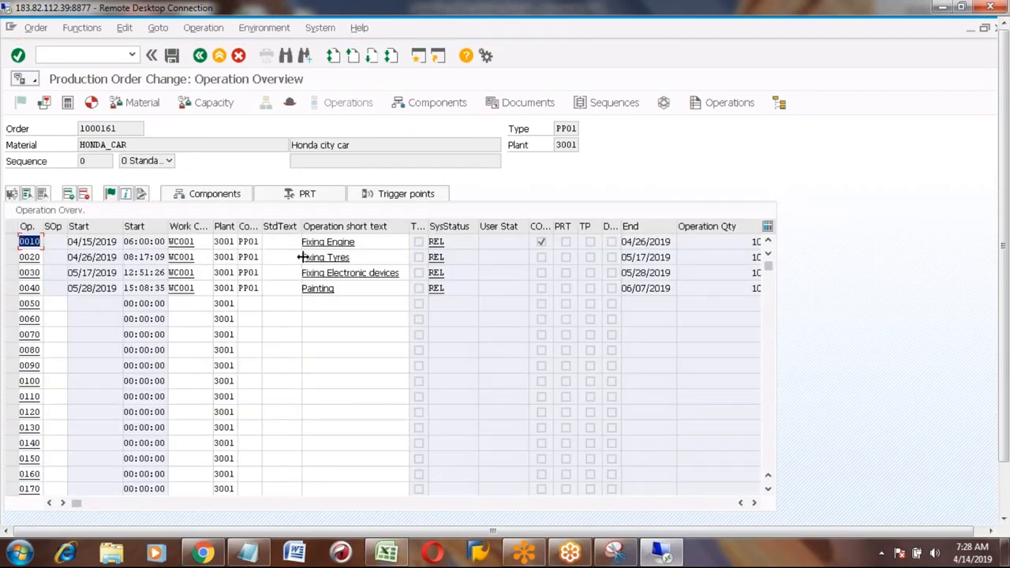
{"action": "left_click", "coordinate": [338, 242]}
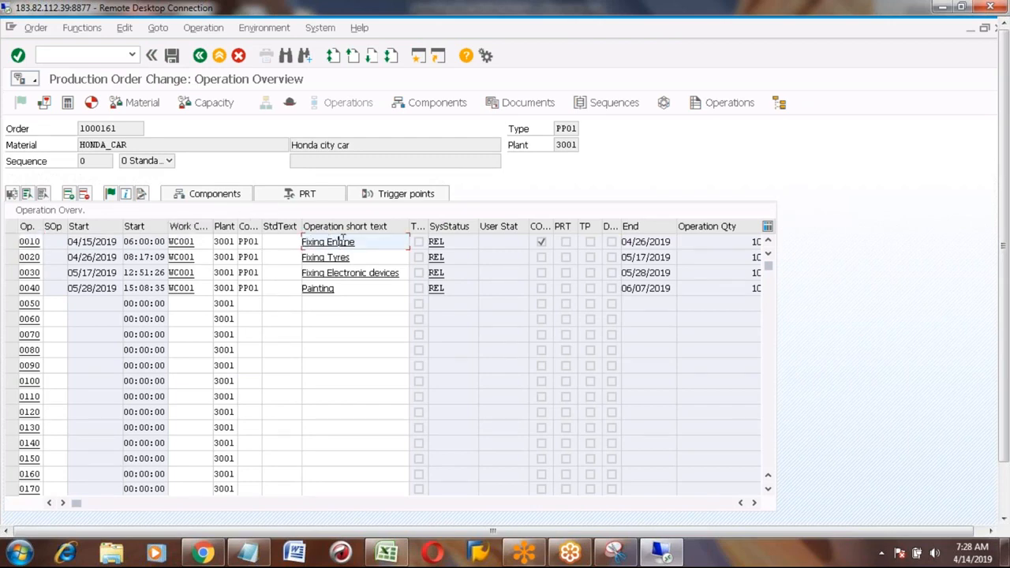
{"action": "left_click", "coordinate": [324, 257]}
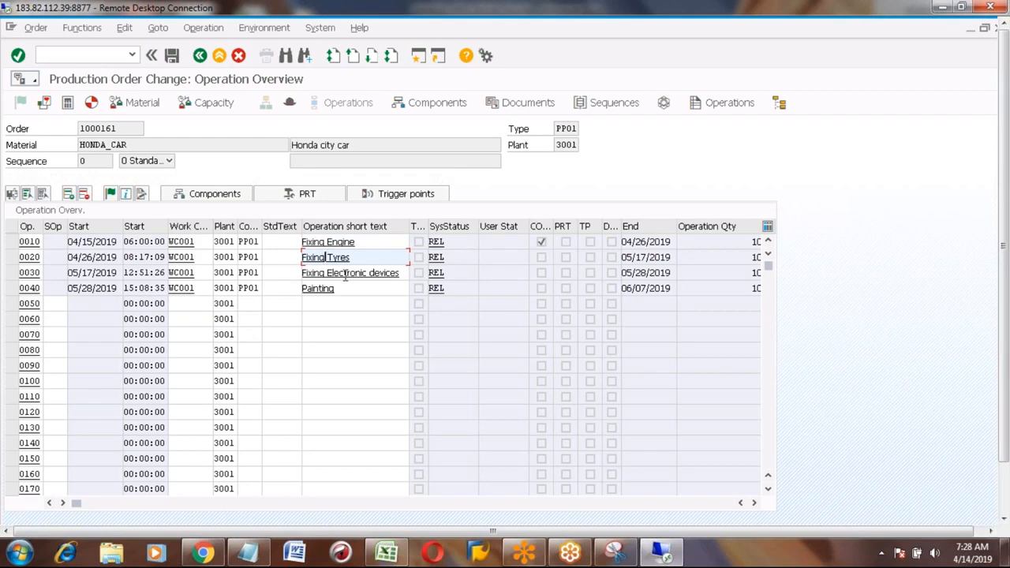
{"action": "left_click", "coordinate": [345, 273]}
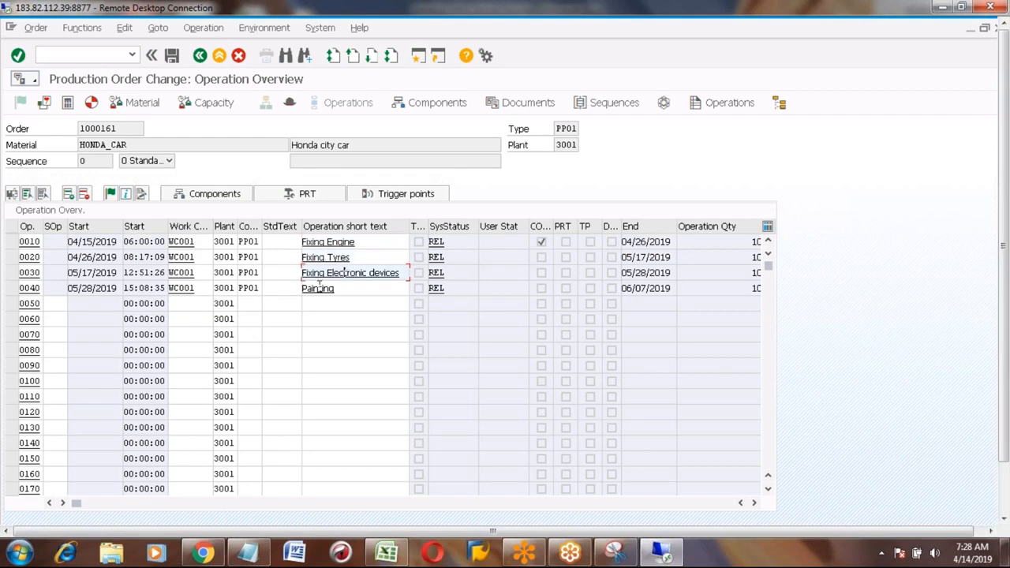
{"action": "left_click", "coordinate": [319, 288]}
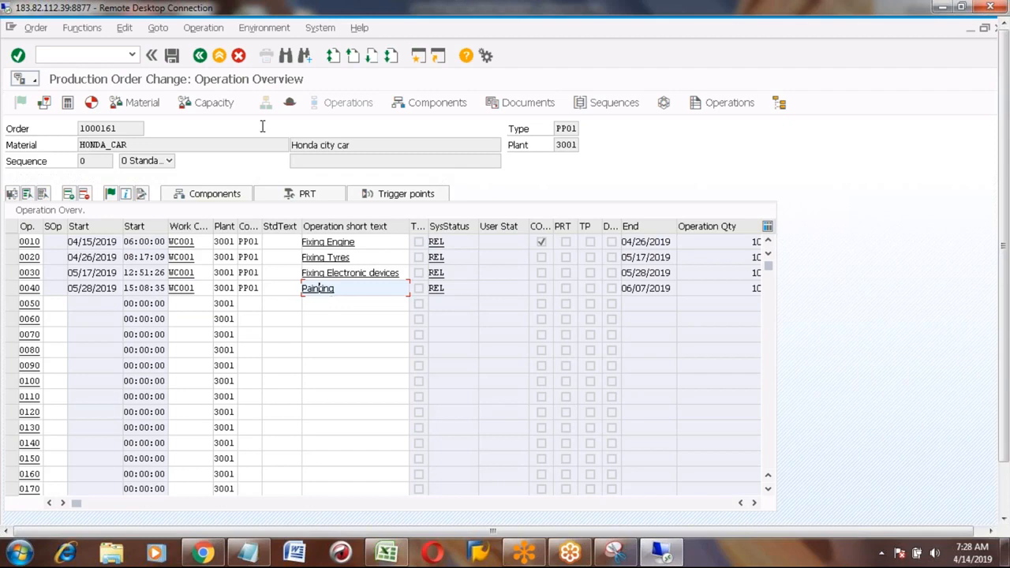
{"action": "left_click", "coordinate": [200, 55]}
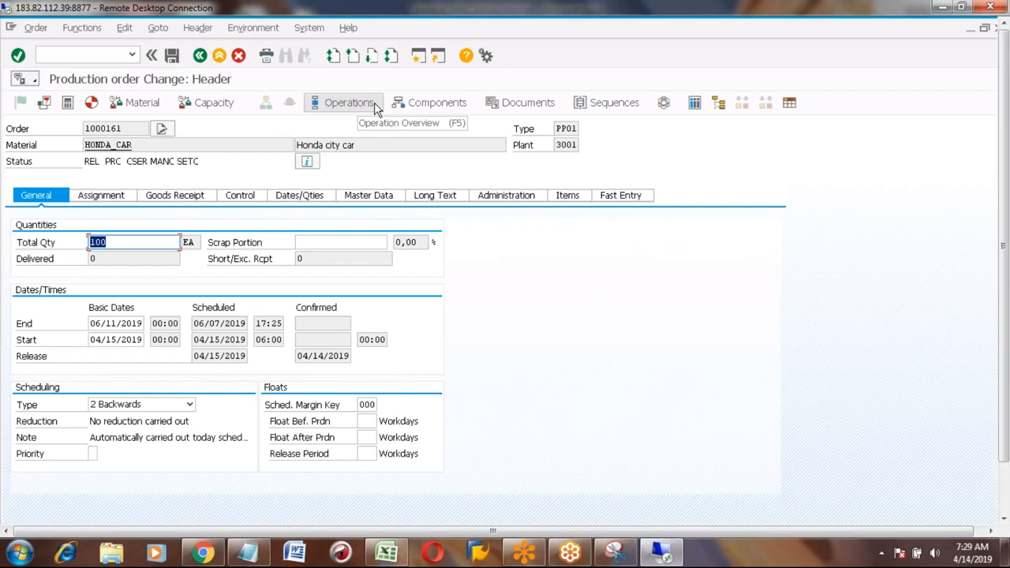
Set the session's system information display to show the transaction code instead of the user
{"action": "left_click", "coordinate": [1005, 502]}
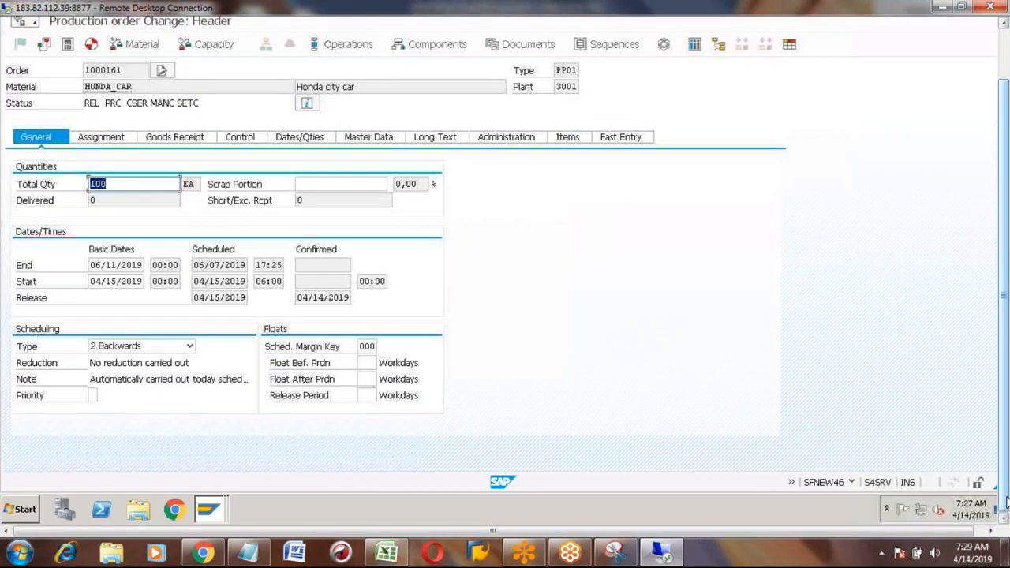
{"action": "left_click", "coordinate": [852, 483]}
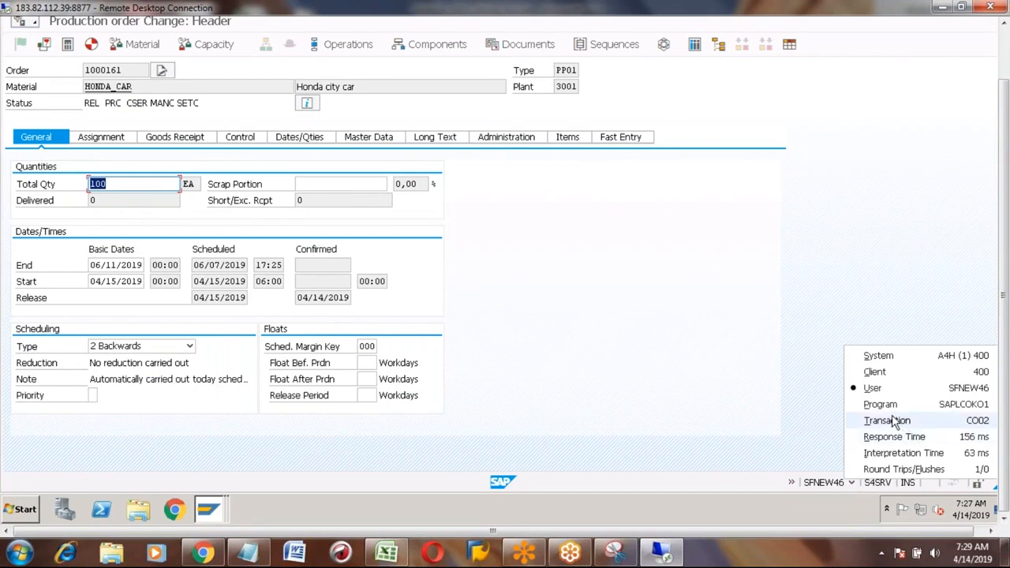
{"action": "left_click", "coordinate": [952, 424]}
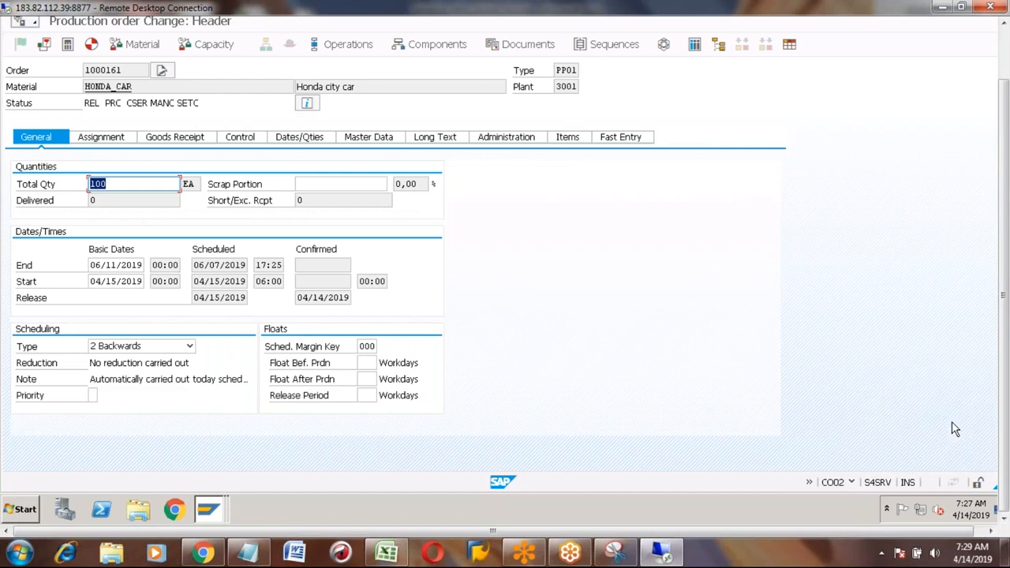
{"action": "left_click", "coordinate": [1004, 52]}
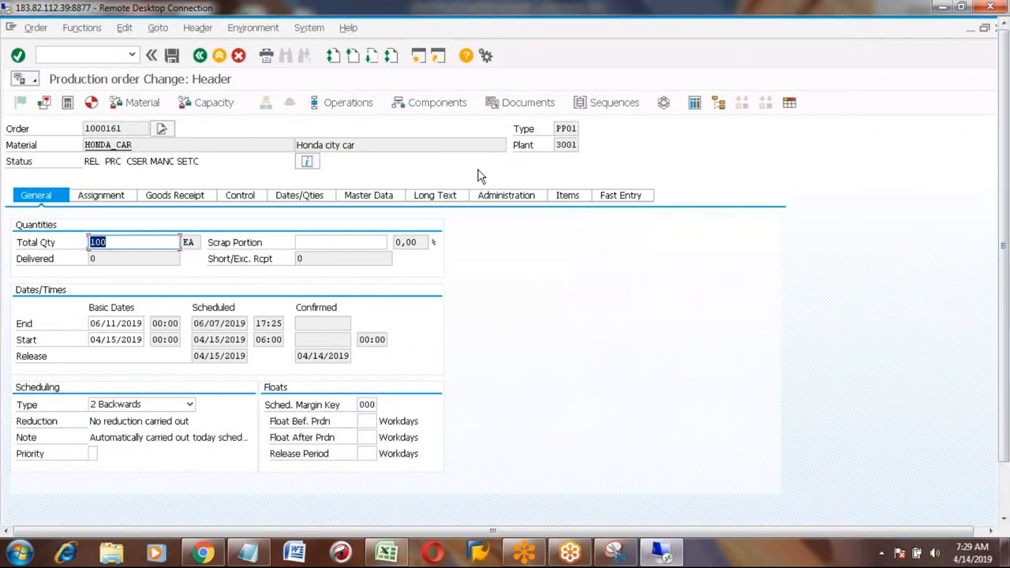
Reopen the operation overview of the HONDA_CAR production order
{"action": "left_click", "coordinate": [352, 106]}
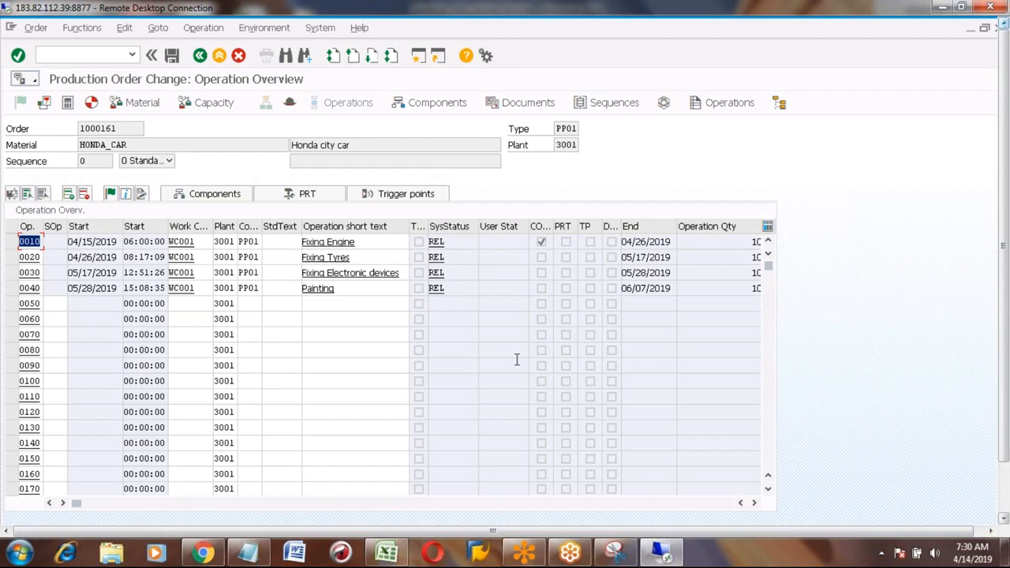
In the order's component overview, set the requirement quantity of component 166 to 250 EA and save the order despite the costing error
{"action": "left_click", "coordinate": [199, 53]}
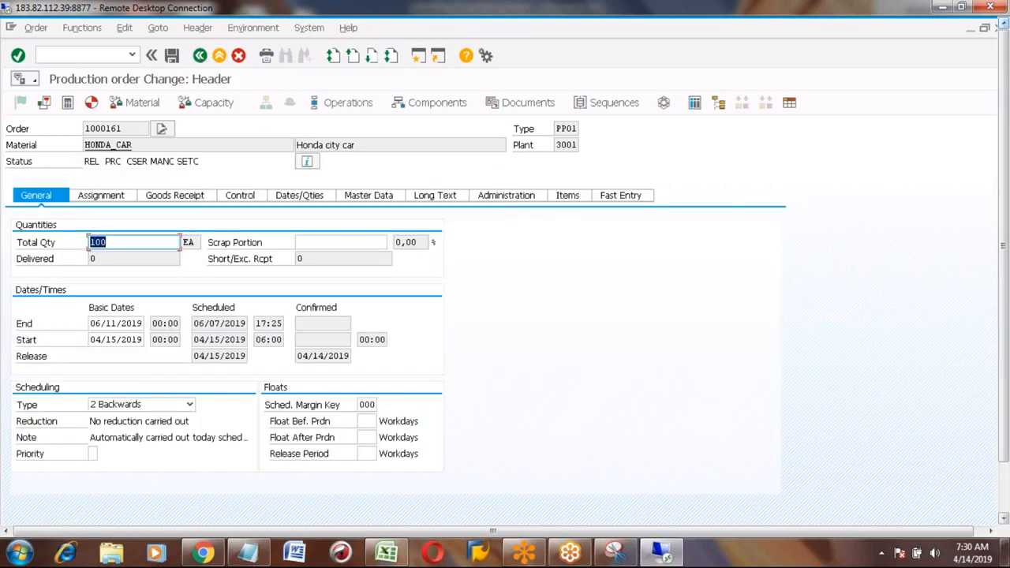
{"action": "left_click", "coordinate": [430, 105]}
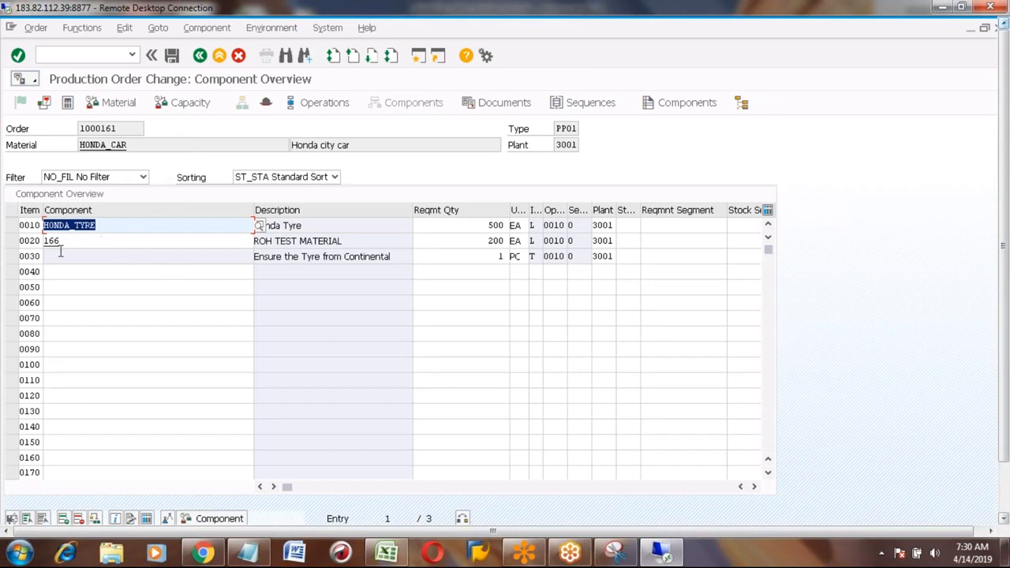
{"action": "left_click", "coordinate": [9, 242]}
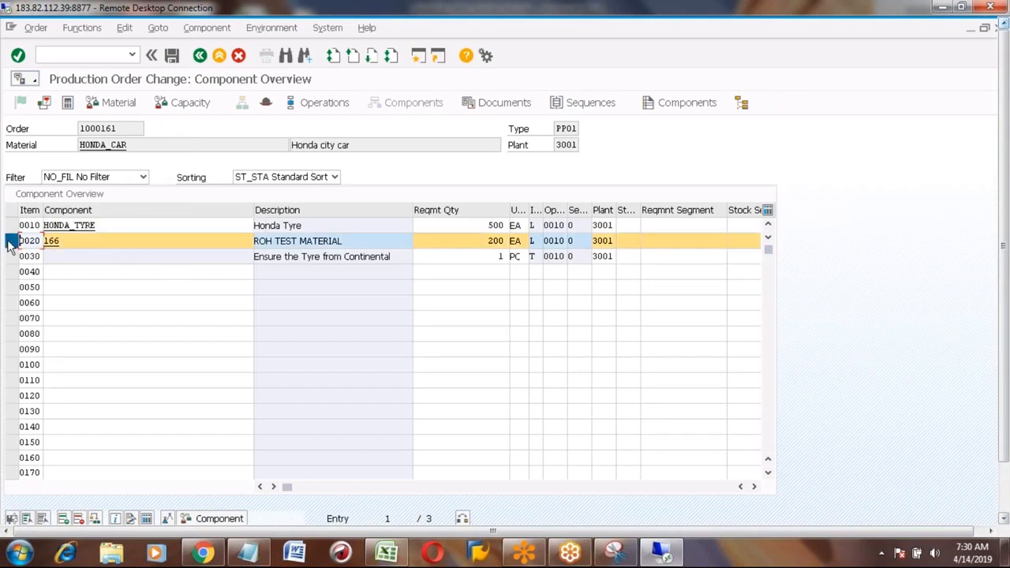
{"action": "left_click", "coordinate": [484, 244]}
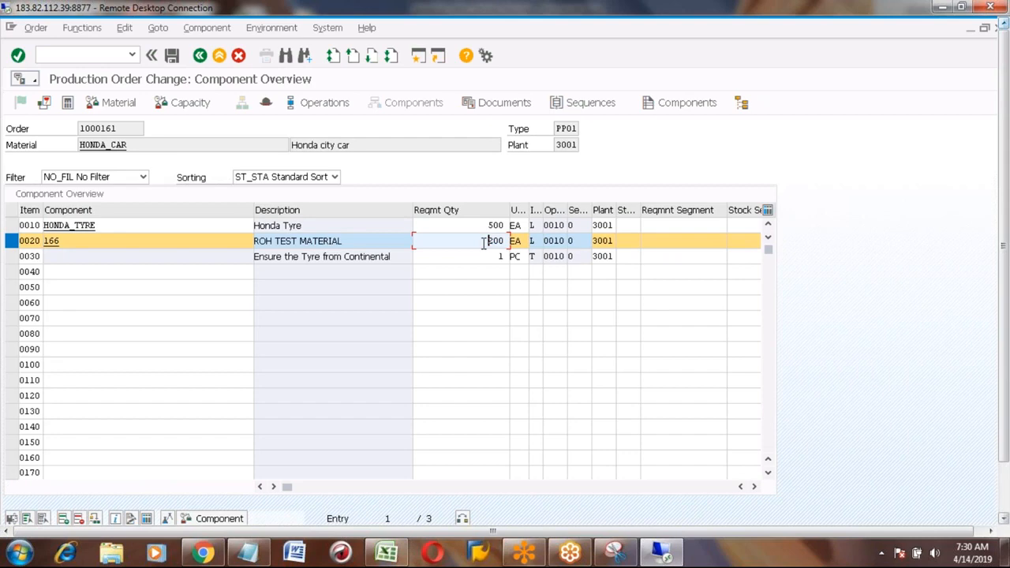
{"action": "key", "text": "Right"}
{"action": "key", "text": "Right"}
{"action": "key", "text": "Right"}
{"action": "key", "text": "BackSpace"}
{"action": "key", "text": "BackSpace"}
{"action": "type", "text": "50"}
{"action": "left_click", "coordinate": [172, 57]}
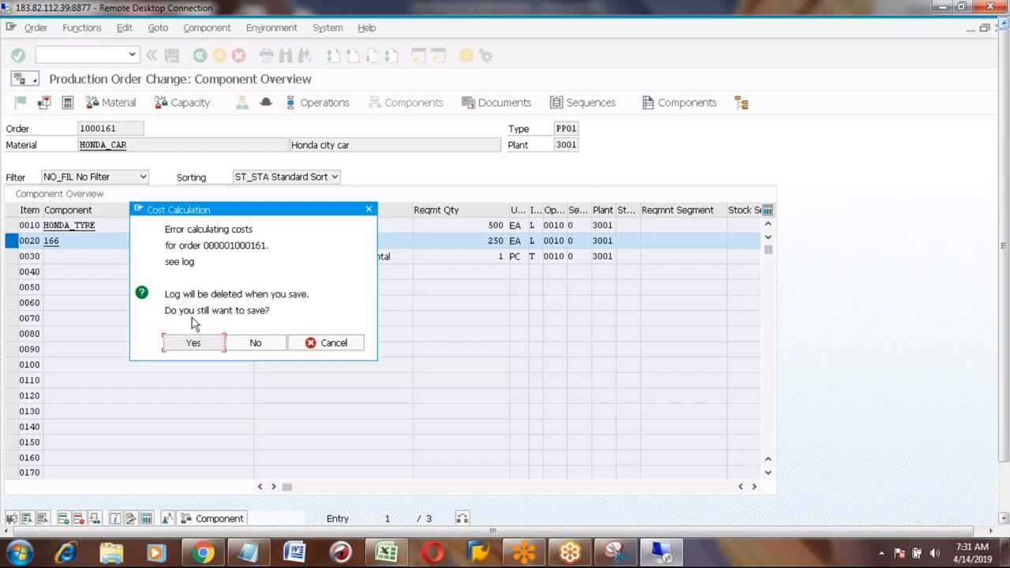
{"action": "left_click", "coordinate": [191, 343]}
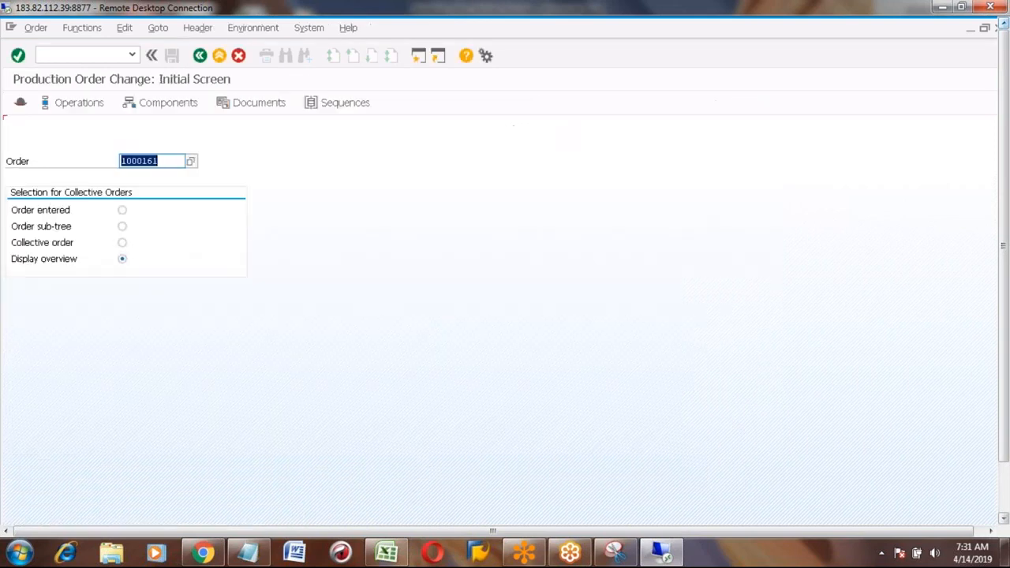
Reopen the saved production order, check component 166's requirement quantity in the component overview, and return to the order header
{"action": "left_click", "coordinate": [168, 162]}
{"action": "key", "text": "Return"}
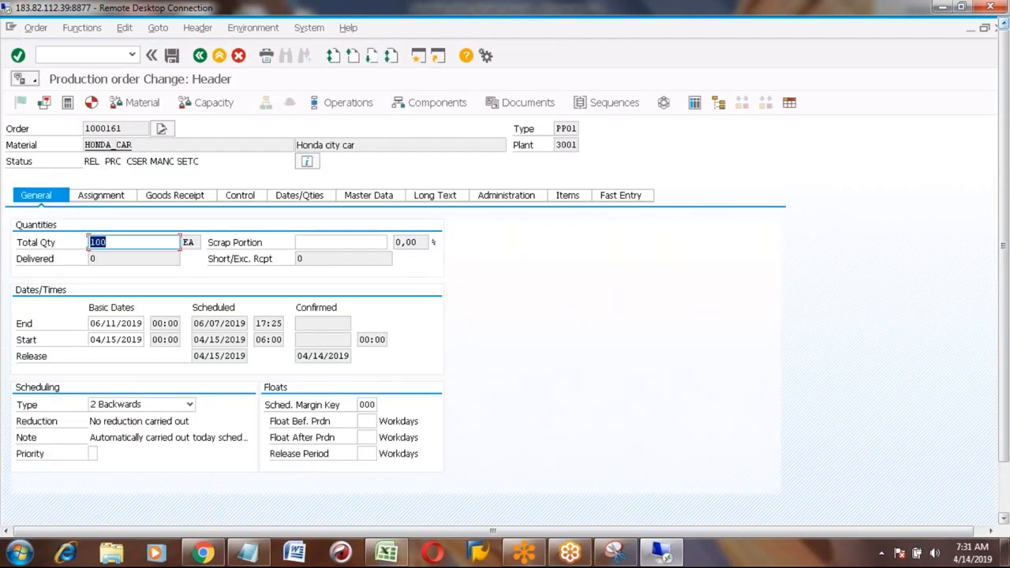
{"action": "left_click", "coordinate": [433, 107]}
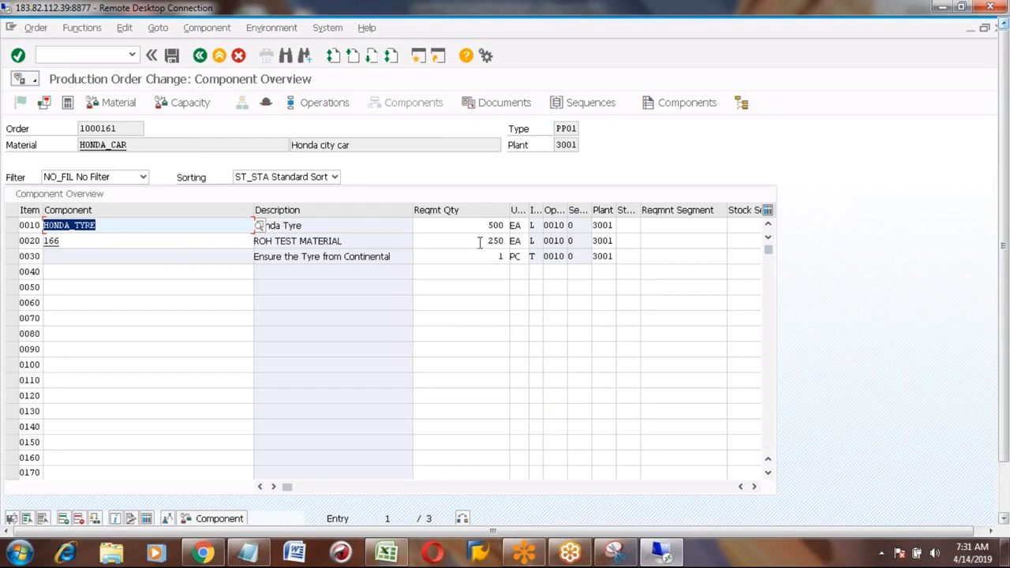
{"action": "left_click", "coordinate": [480, 242]}
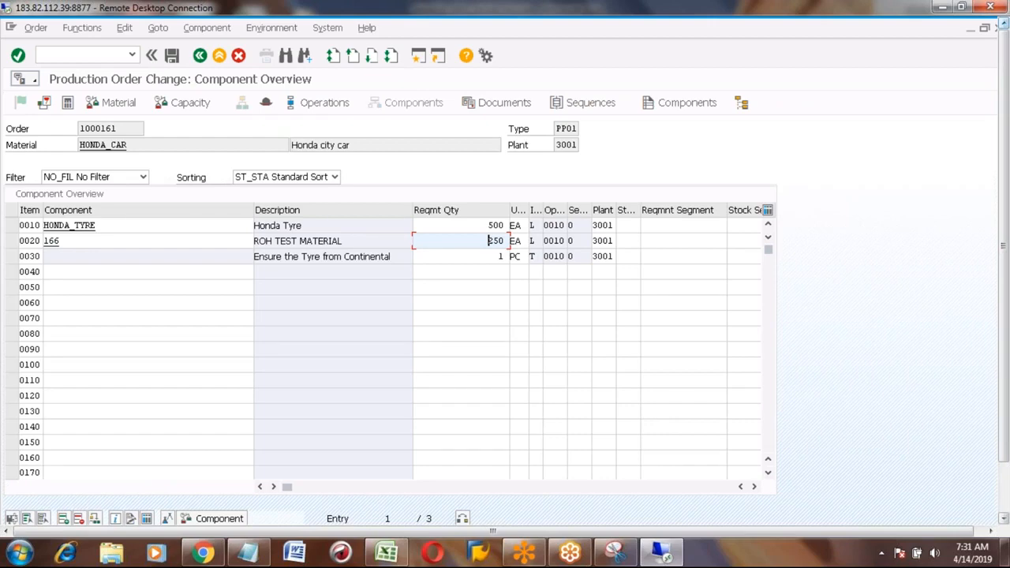
{"action": "left_click", "coordinate": [199, 55]}
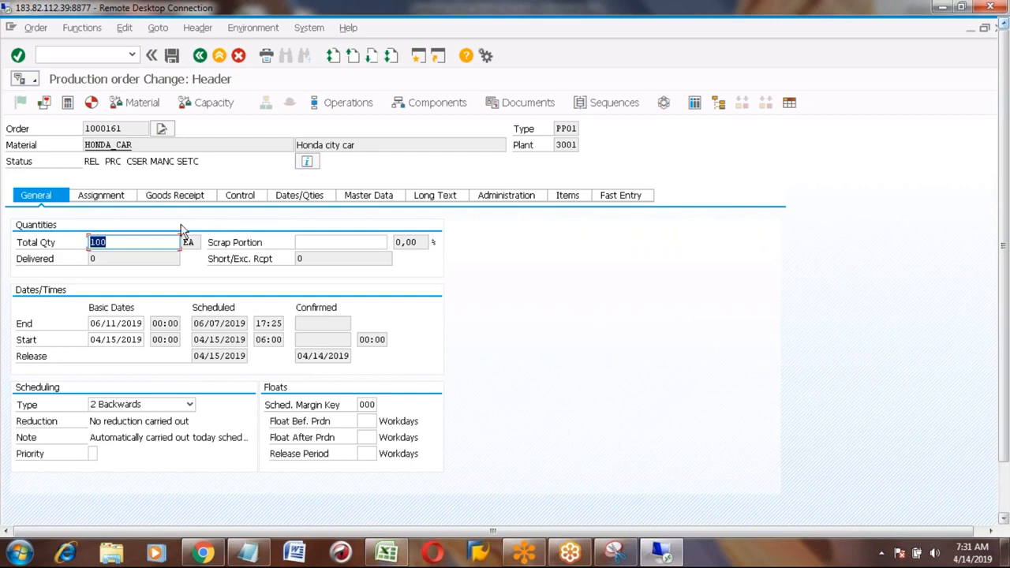
Review the order header's assignment data, including the MRP controller, originating planned order and production version
{"action": "left_click", "coordinate": [101, 197]}
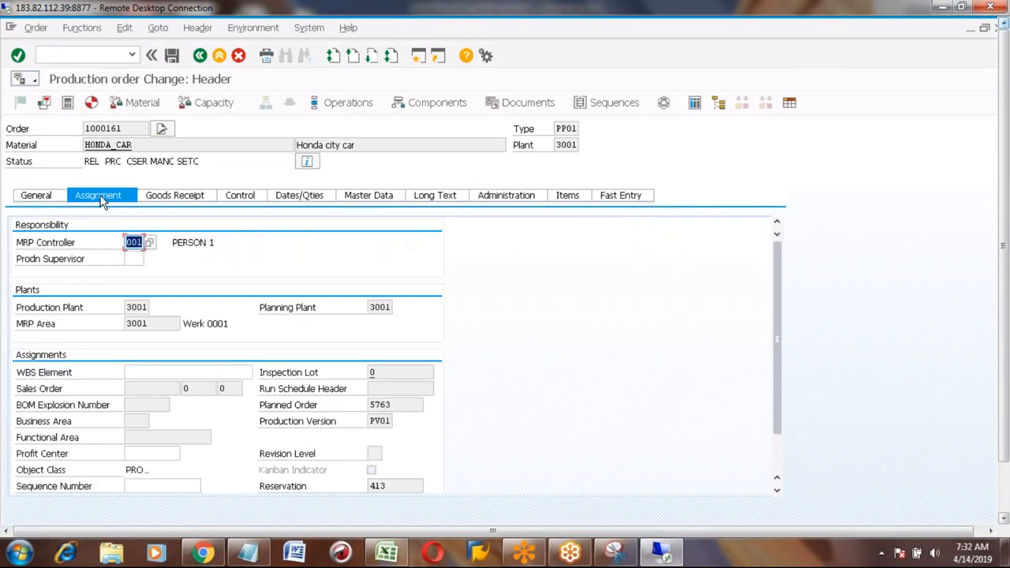
{"action": "left_click", "coordinate": [132, 244]}
{"action": "left_click", "coordinate": [399, 404]}
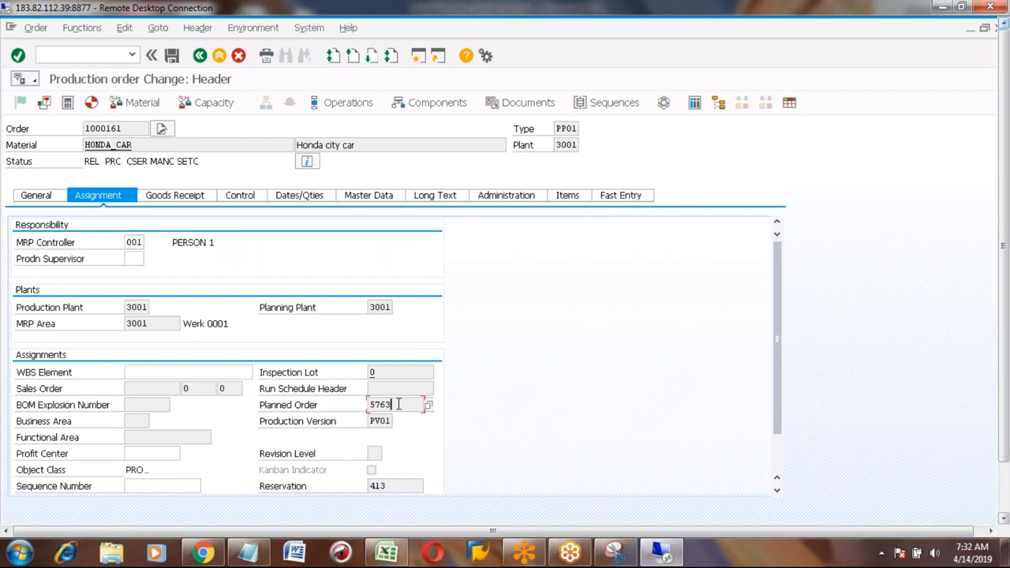
{"action": "key", "text": "shift+Left"}
{"action": "key", "text": "shift+Left"}
{"action": "key", "text": "shift+Left"}
{"action": "key", "text": "shift+Left"}
{"action": "left_click", "coordinate": [373, 422]}
{"action": "left_click", "coordinate": [778, 495]}
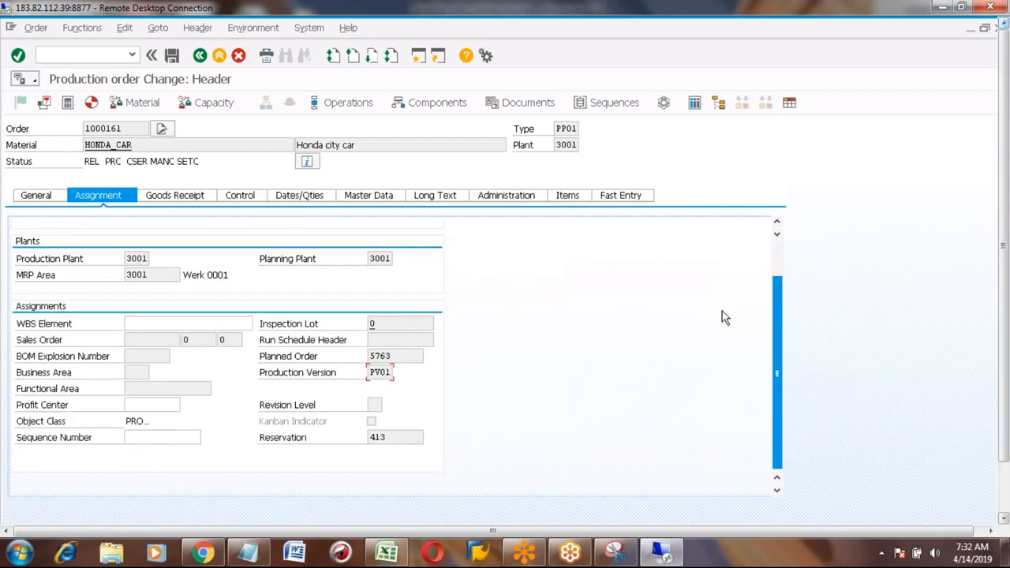
Look up the reservation number assigned to the production order
{"action": "left_click", "coordinate": [128, 127]}
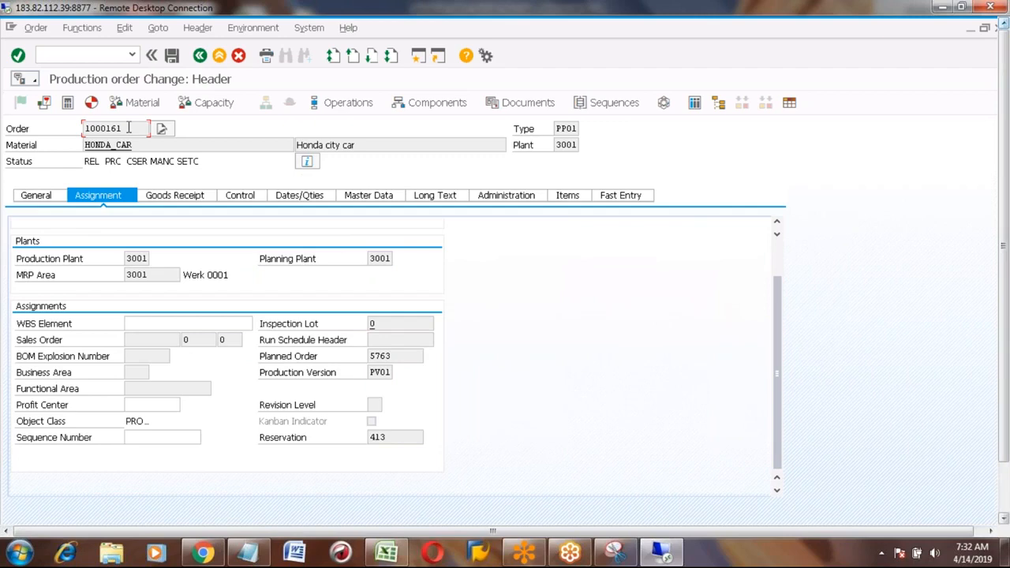
{"action": "left_click", "coordinate": [397, 437]}
{"action": "key", "text": "shift+Left"}
{"action": "key", "text": "shift+Left"}
{"action": "key", "text": "shift+Left"}
{"action": "left_click", "coordinate": [390, 437]}
Open transaction MB23 in a new session and display reservation 413
{"action": "left_click", "coordinate": [419, 57]}
{"action": "type", "text": "mb23"}
{"action": "key", "text": "Return"}
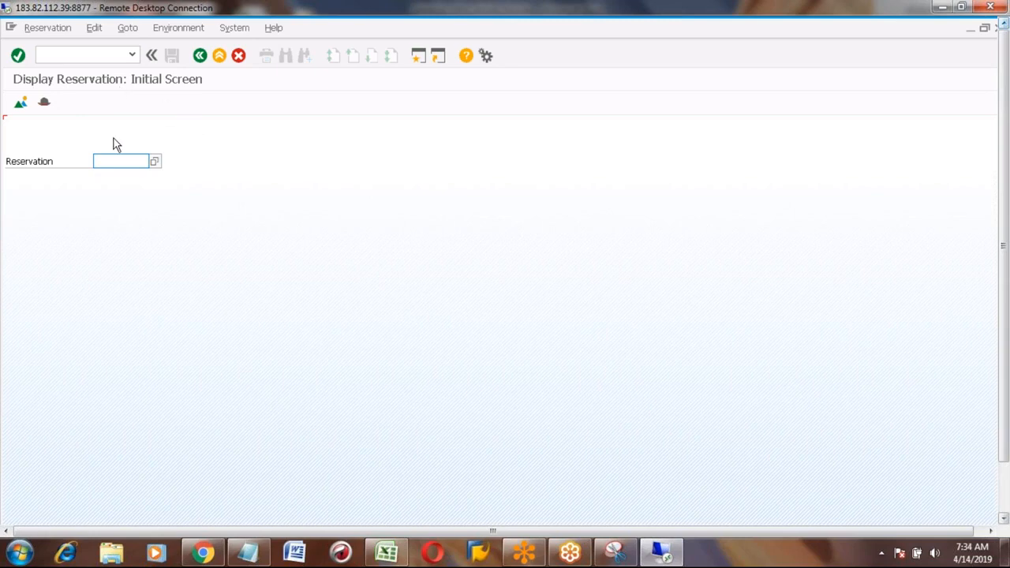
{"action": "left_click", "coordinate": [122, 161]}
{"action": "type", "text": "413"}
{"action": "key", "text": "Return"}
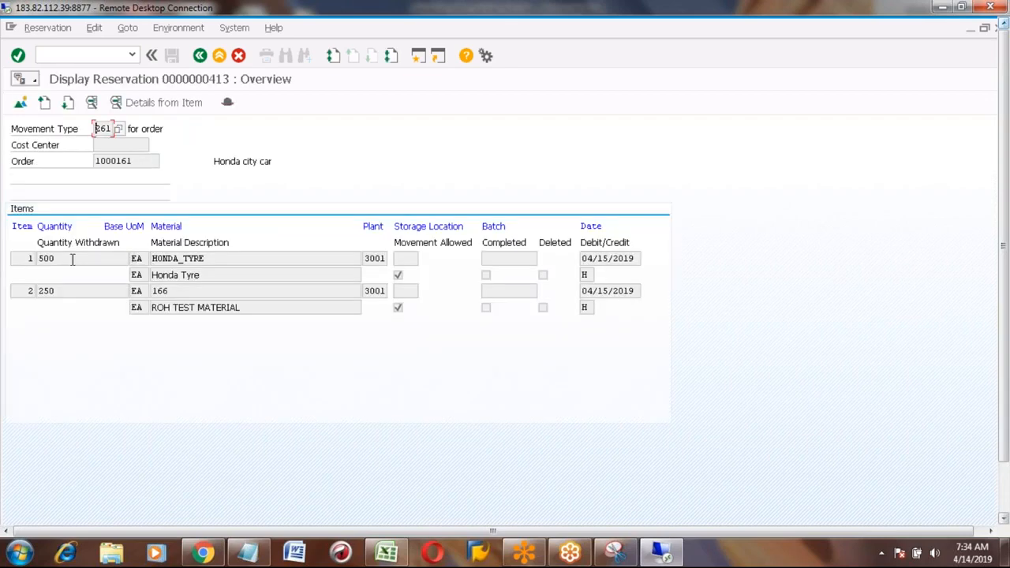
Examine the reservation's HONDA_TYRE and 166 items, their quantities, the movement type and the linked production order
{"action": "left_click", "coordinate": [205, 259]}
{"action": "left_click", "coordinate": [177, 293]}
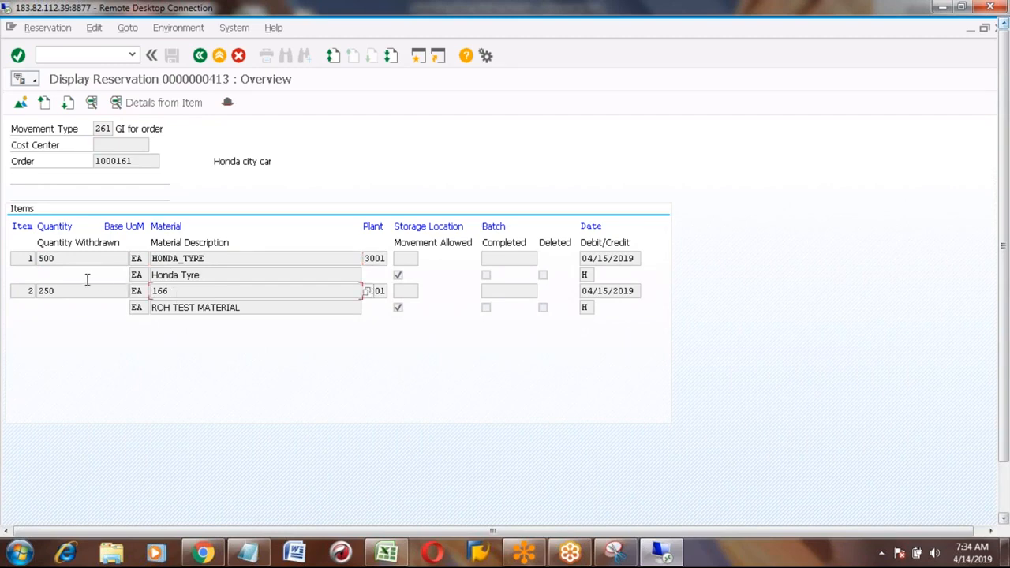
{"action": "left_click", "coordinate": [66, 260]}
{"action": "left_click", "coordinate": [67, 291]}
{"action": "left_click", "coordinate": [155, 131]}
{"action": "left_click", "coordinate": [136, 162]}
{"action": "key", "text": "shift+Left"}
{"action": "key", "text": "shift+Left"}
{"action": "key", "text": "shift+Left"}
{"action": "key", "text": "shift+Left"}
{"action": "key", "text": "shift+Left"}
{"action": "key", "text": "shift+Left"}
{"action": "key", "text": "shift+Left"}
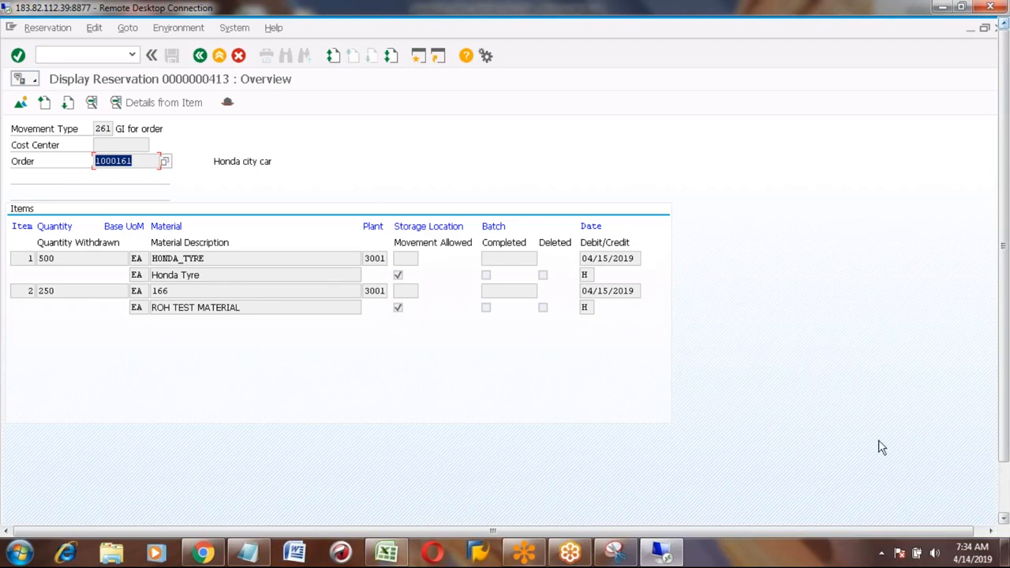
Check the reservation display's transaction code in the system information, and switch back to the production order header's assignment data
{"action": "left_click", "coordinate": [1005, 495]}
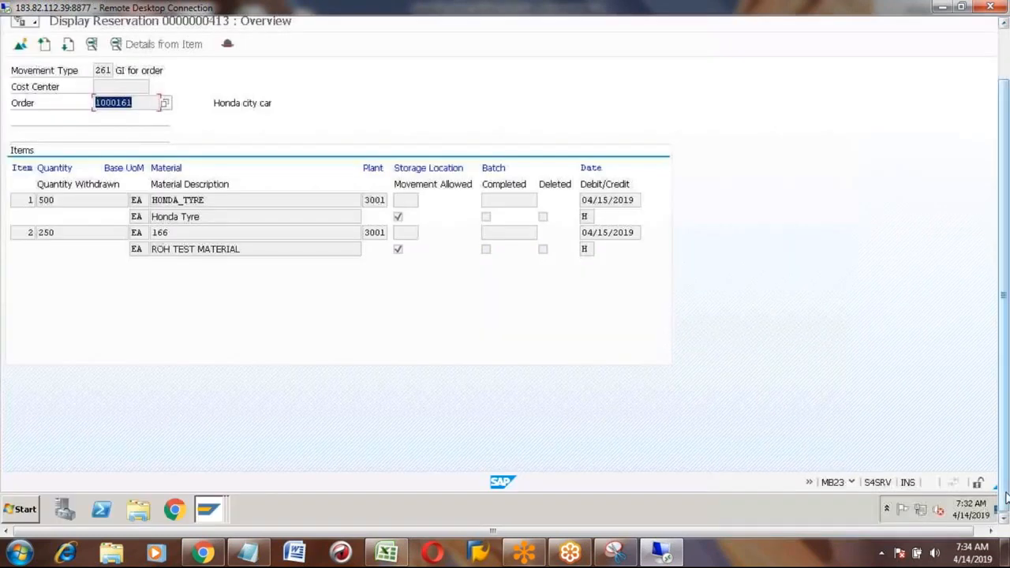
{"action": "left_click", "coordinate": [852, 483]}
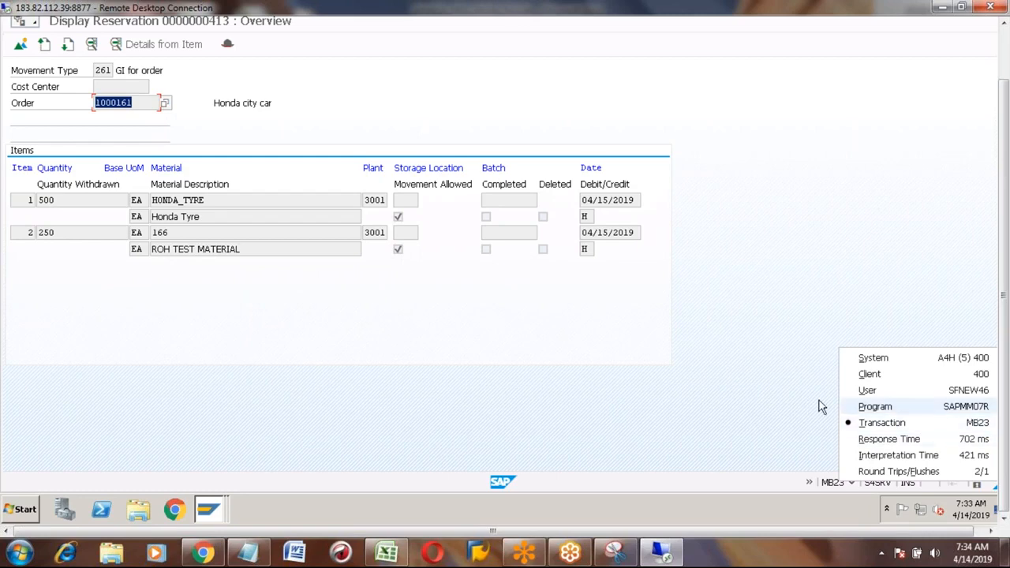
{"action": "left_click", "coordinate": [211, 512]}
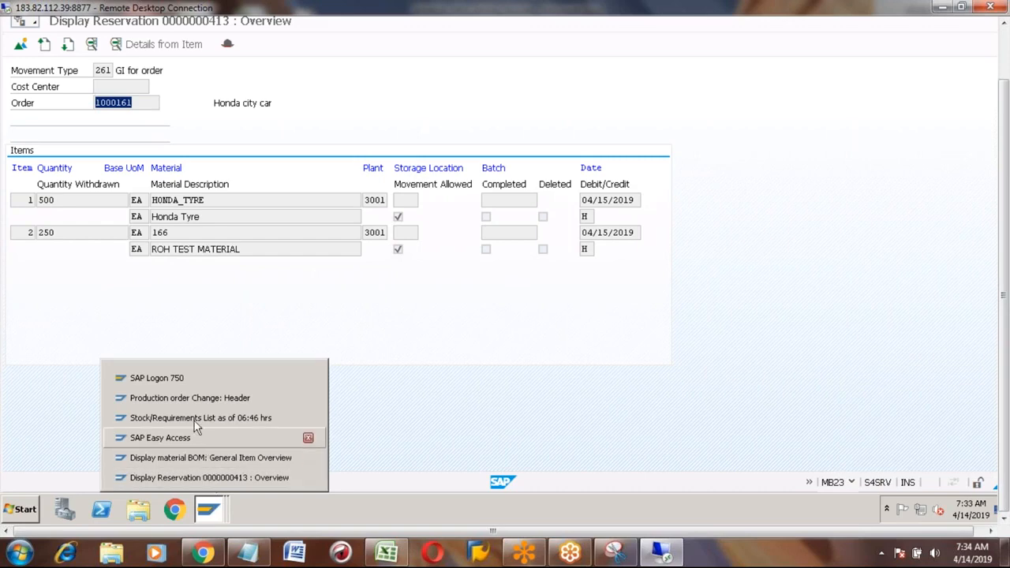
{"action": "left_click", "coordinate": [189, 399]}
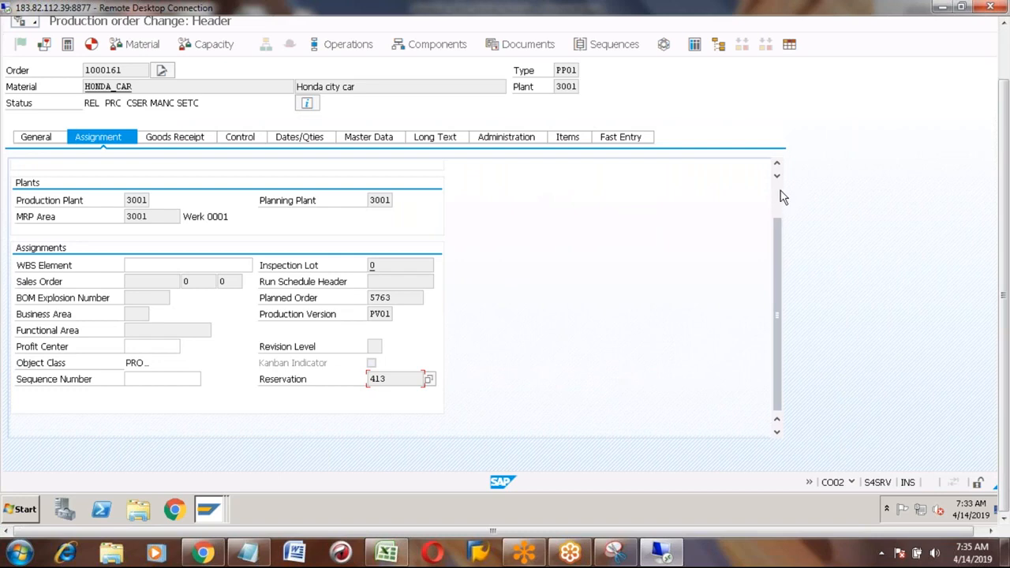
{"action": "scroll", "coordinate": [778, 200], "scroll_direction": "up", "scroll_amount": 3}
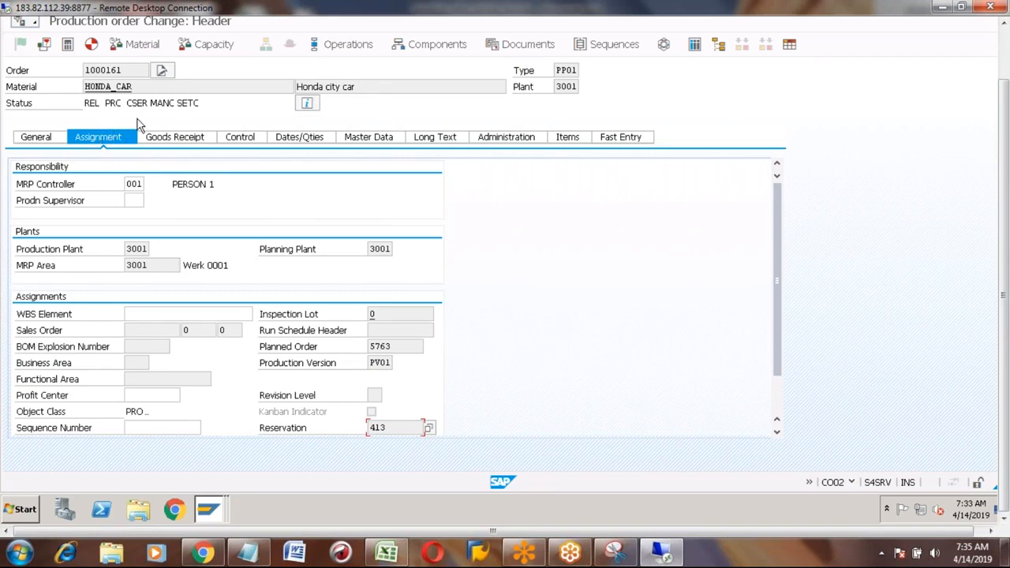
Review the stock type options in the order's goods receipt data, leaving Unrestricted use selected
{"action": "left_click", "coordinate": [174, 139]}
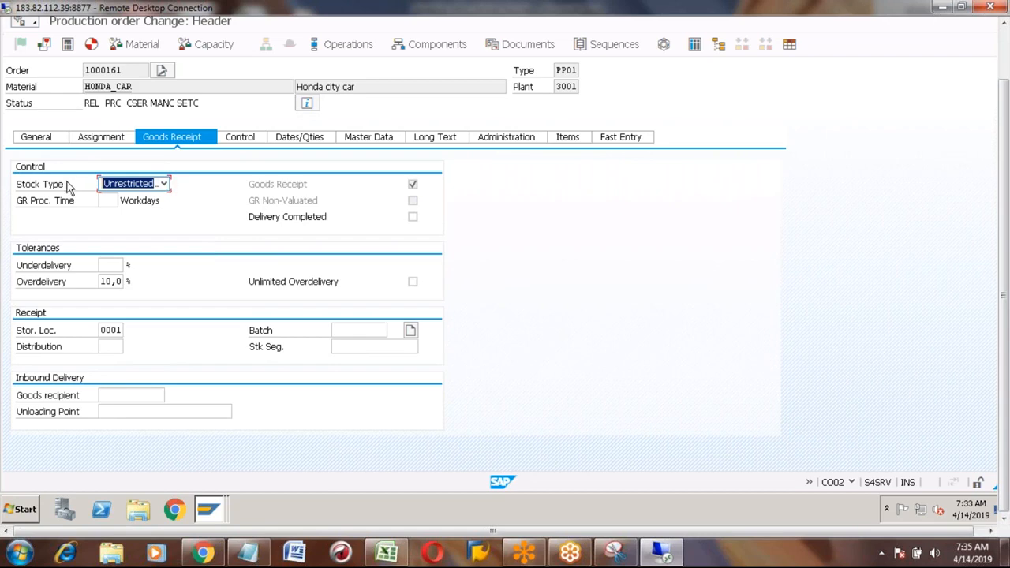
{"action": "left_click", "coordinate": [164, 183]}
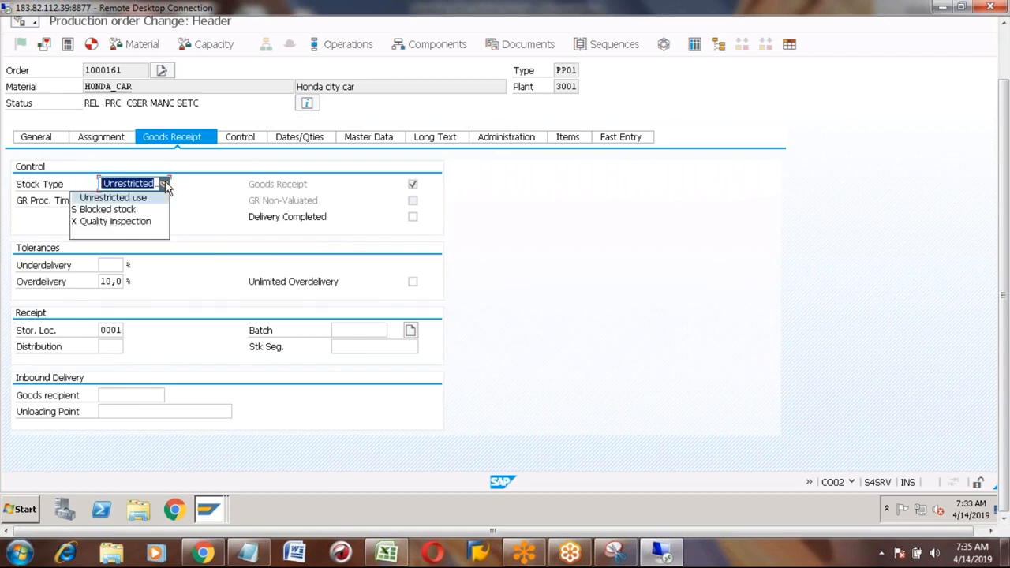
{"action": "left_click", "coordinate": [128, 202]}
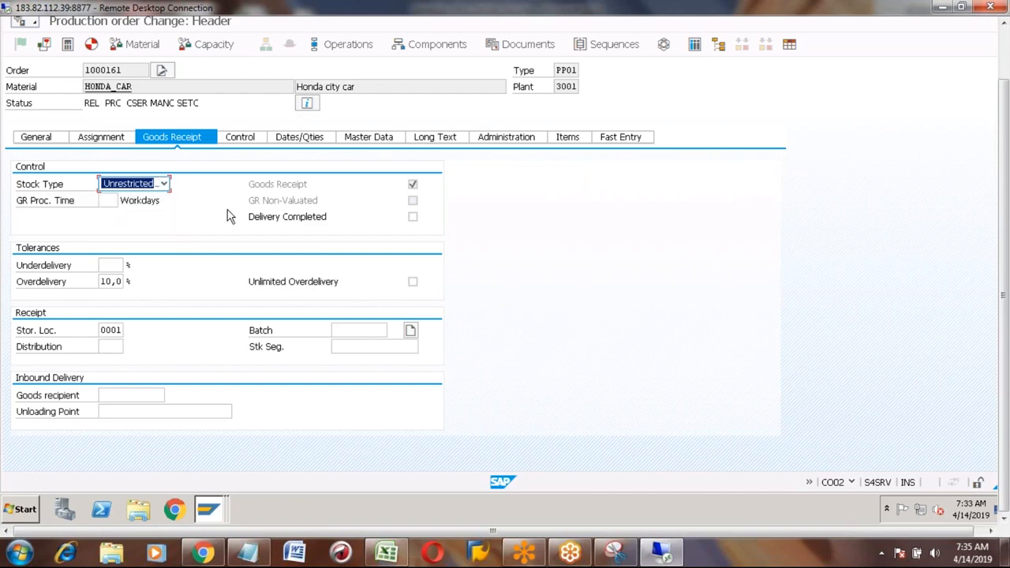
{"action": "left_click", "coordinate": [163, 183]}
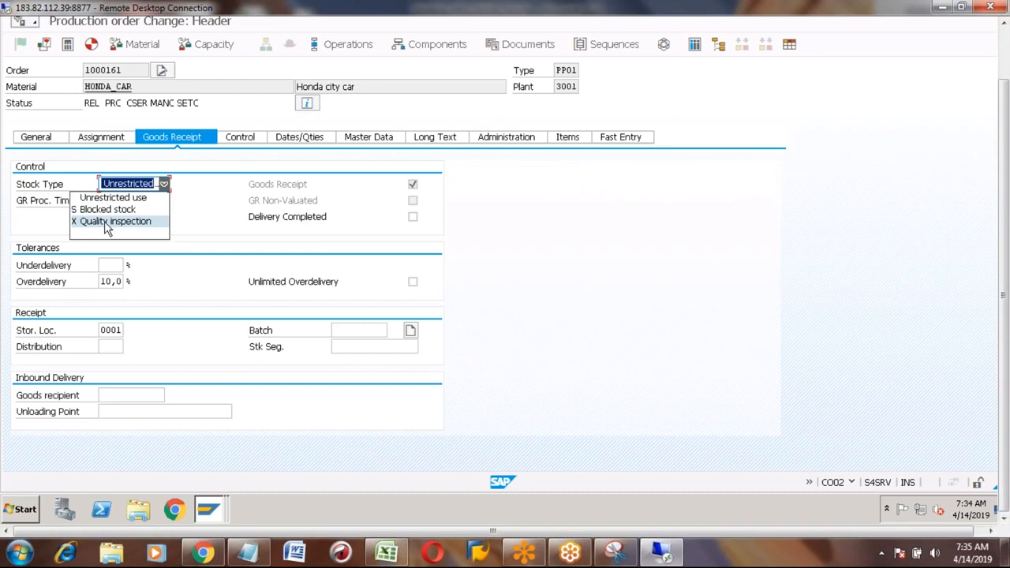
{"action": "left_click", "coordinate": [194, 220]}
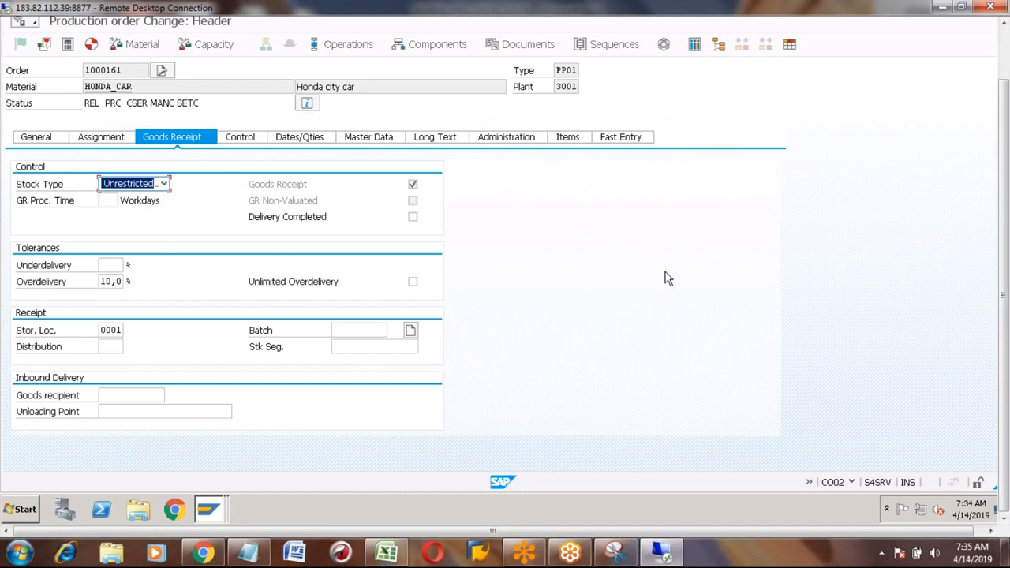
Check the receiving storage location and the goods receipt indicator of the production order
{"action": "left_click", "coordinate": [1004, 52]}
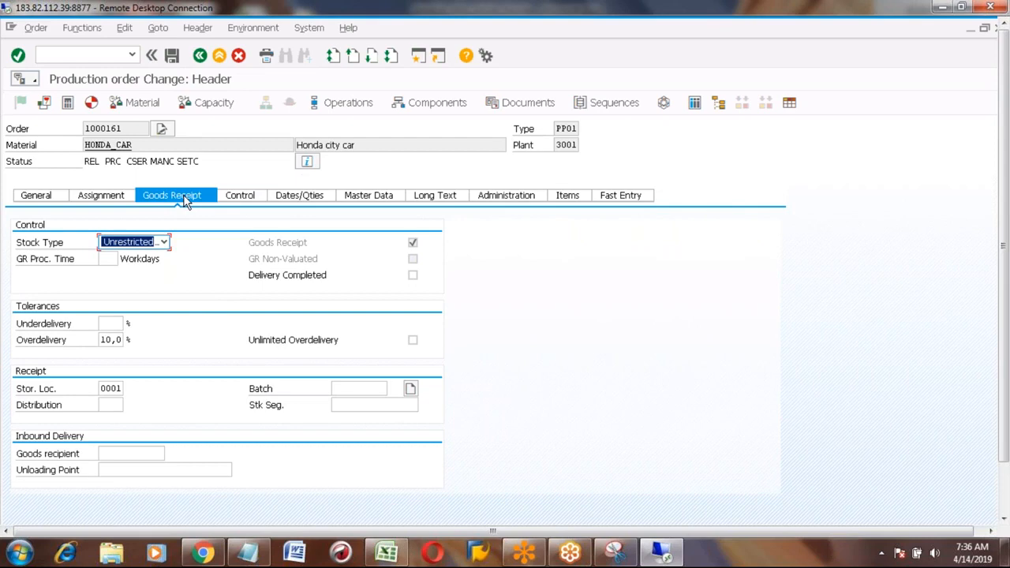
{"action": "left_click", "coordinate": [101, 388]}
{"action": "left_click_drag", "start_coordinate": [101, 388], "coordinate": [124, 389]}
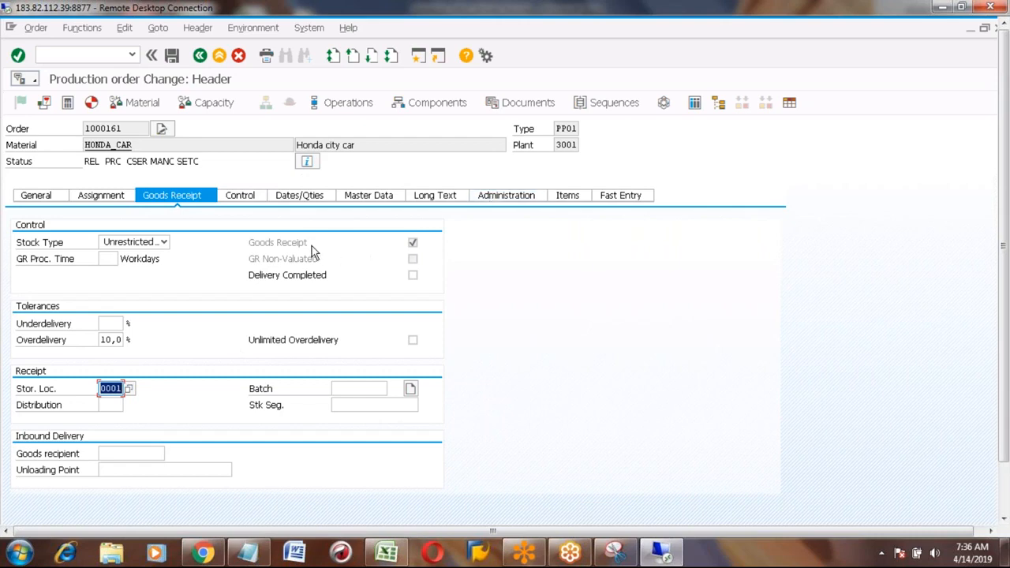
{"action": "left_click", "coordinate": [414, 245]}
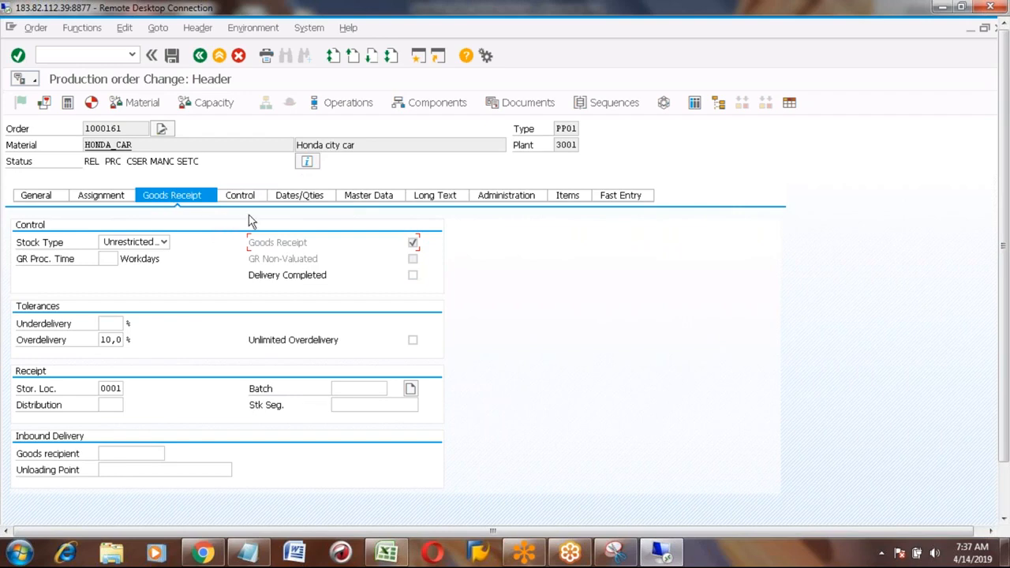
Review the order's control and costing settings, and compare its general data with its detailed dates and quantities
{"action": "left_click", "coordinate": [237, 197]}
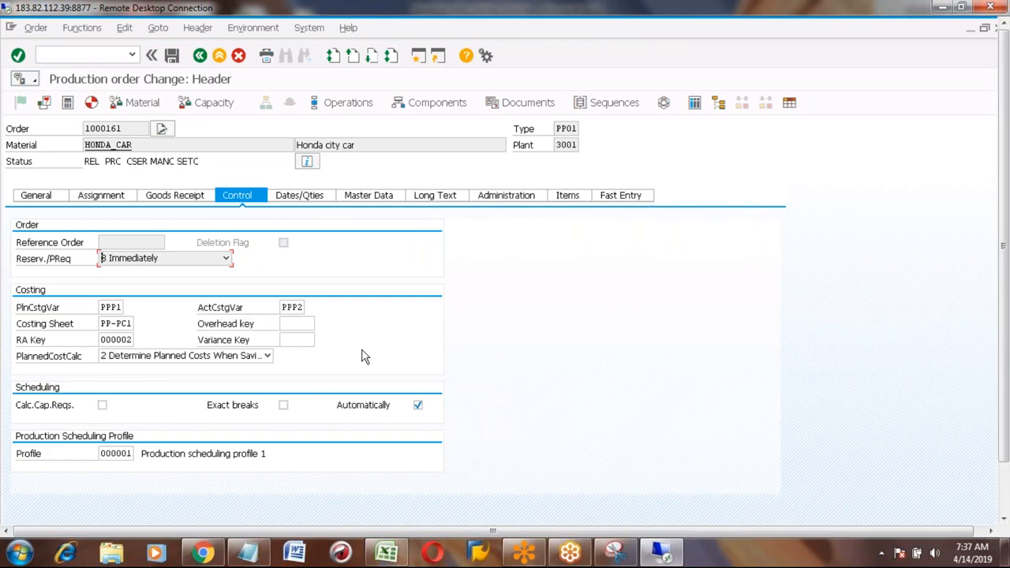
{"action": "left_click", "coordinate": [103, 324]}
{"action": "left_click", "coordinate": [319, 199]}
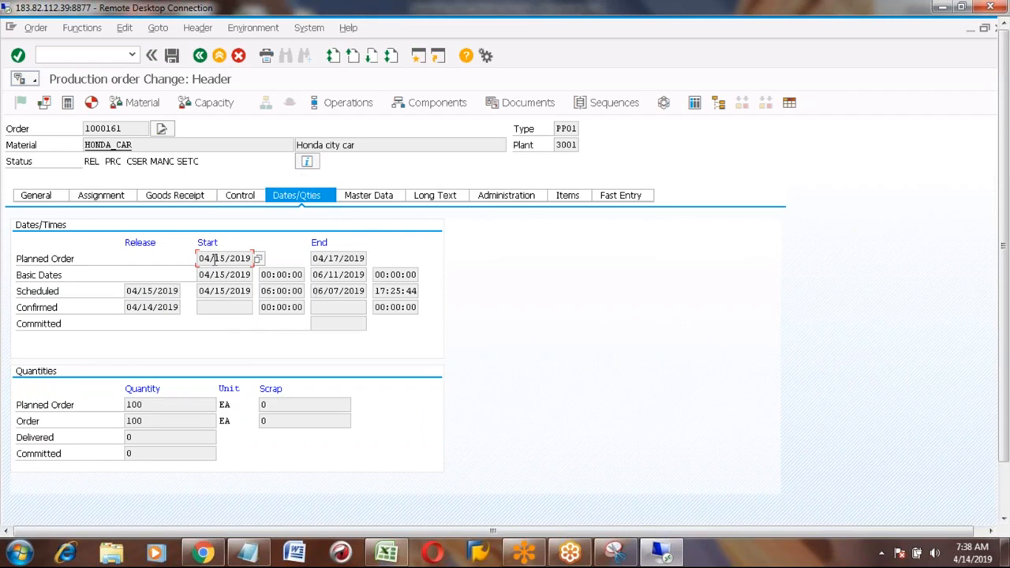
{"action": "left_click", "coordinate": [35, 197]}
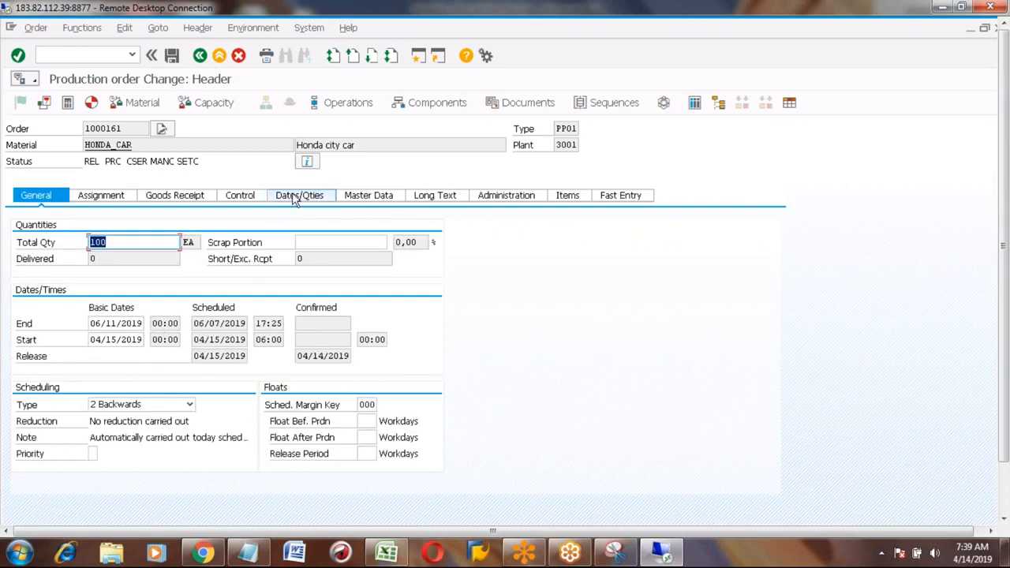
{"action": "left_click", "coordinate": [110, 241]}
{"action": "left_click", "coordinate": [293, 196]}
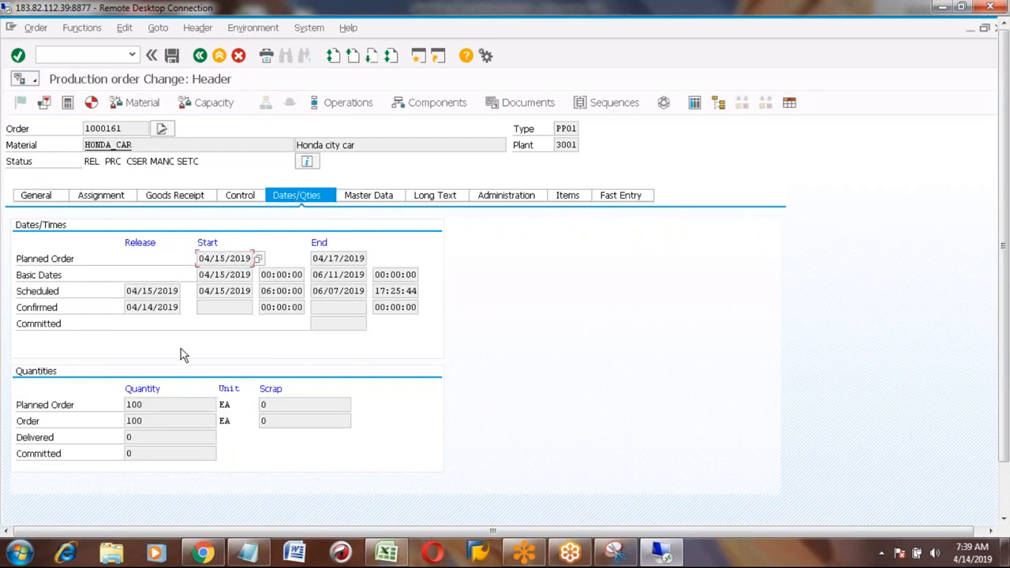
Check the order's delivered quantity, and review the production version and routing group in its master data
{"action": "left_click", "coordinate": [145, 439]}
{"action": "left_click", "coordinate": [371, 198]}
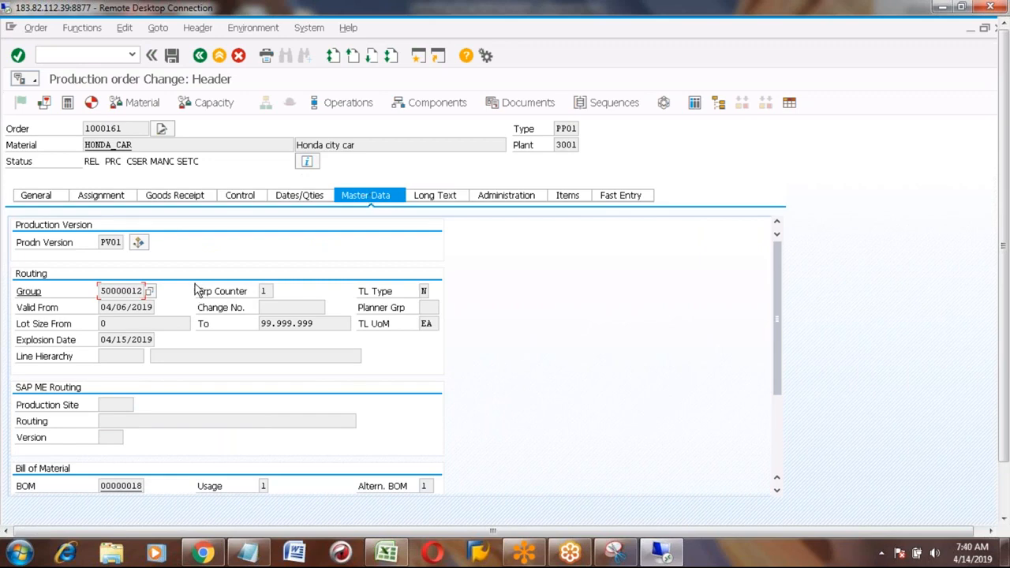
{"action": "left_click", "coordinate": [112, 242]}
{"action": "double_click", "coordinate": [102, 244]}
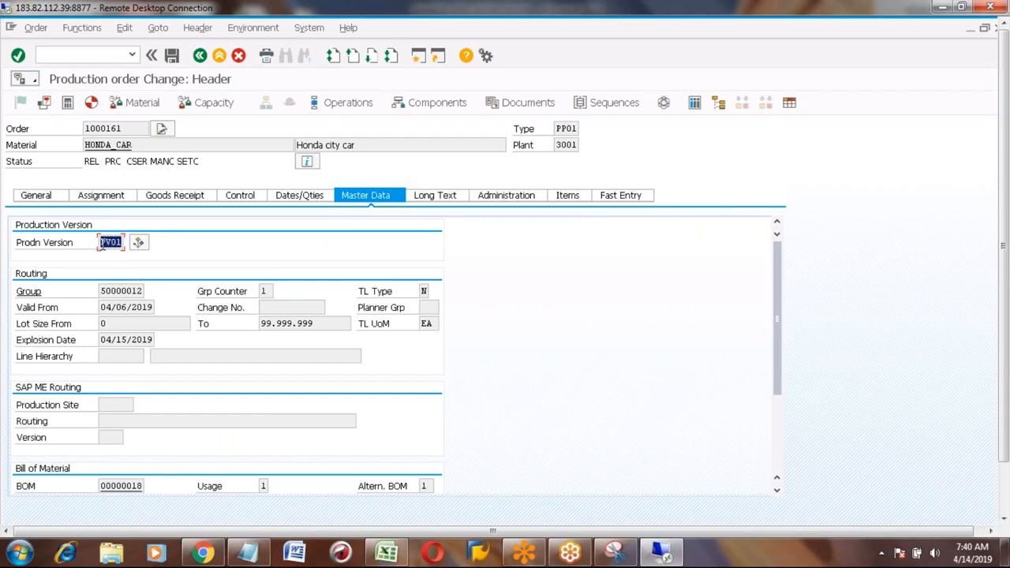
{"action": "left_click", "coordinate": [103, 291]}
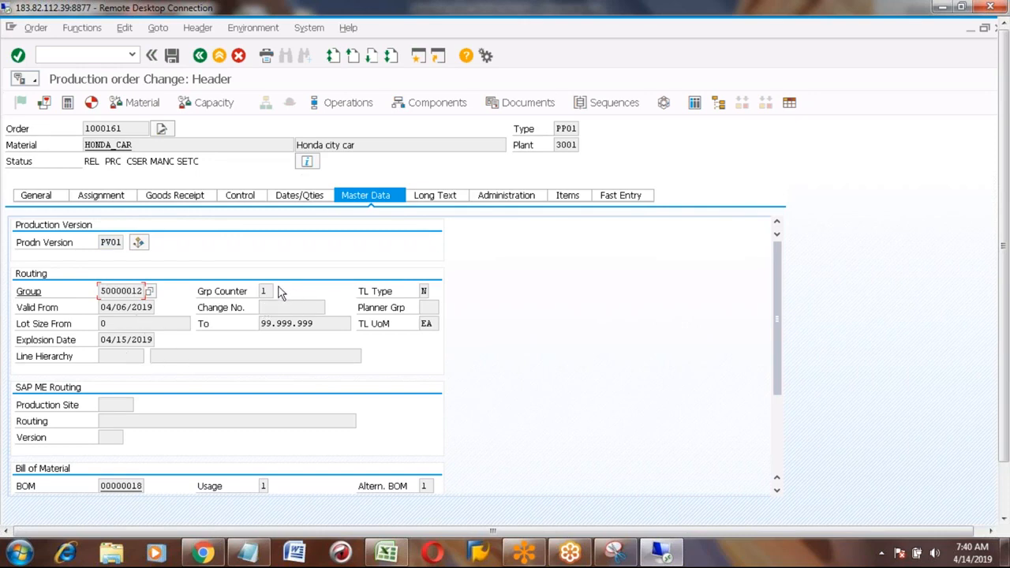
Display the bill of material assigned in the order's master data, and return to the production version and routing details
{"action": "left_click", "coordinate": [776, 495]}
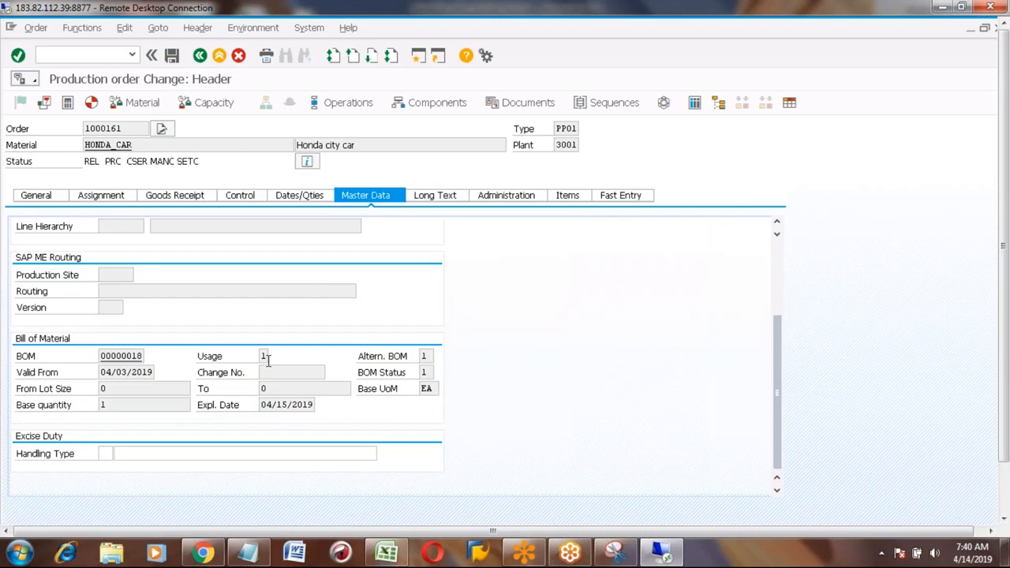
{"action": "double_click", "coordinate": [120, 356]}
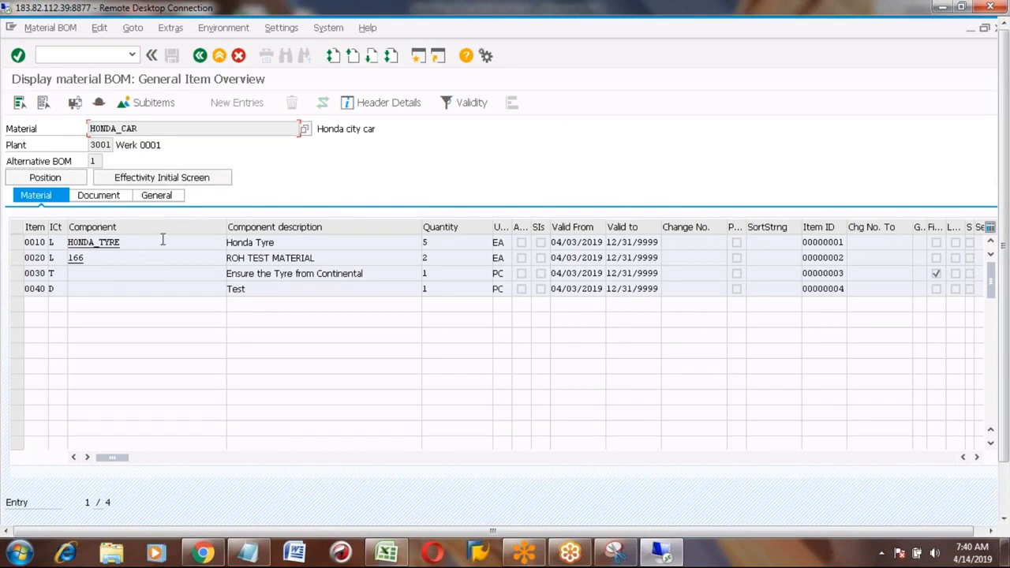
{"action": "left_click", "coordinate": [199, 56]}
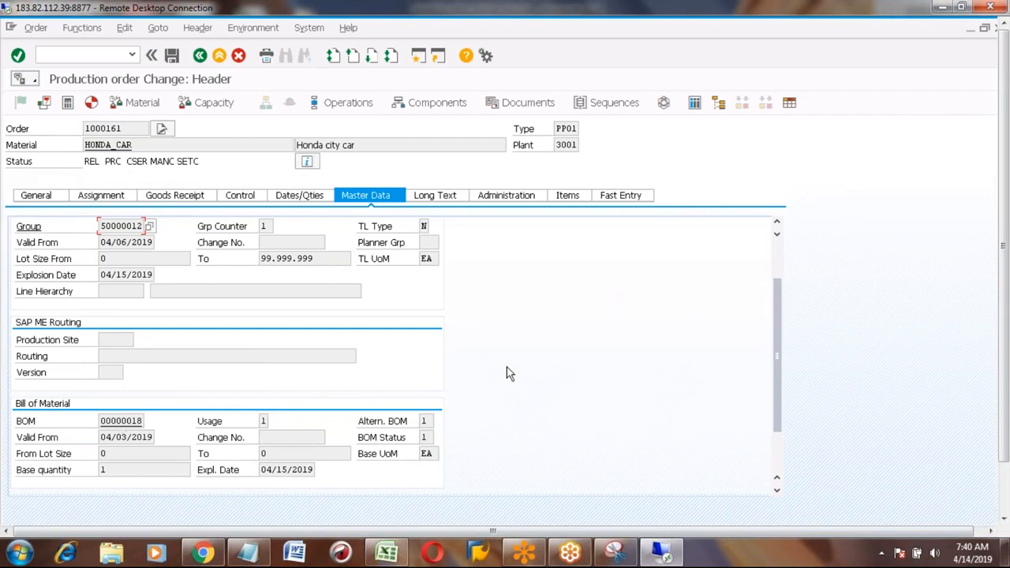
{"action": "left_click", "coordinate": [777, 253]}
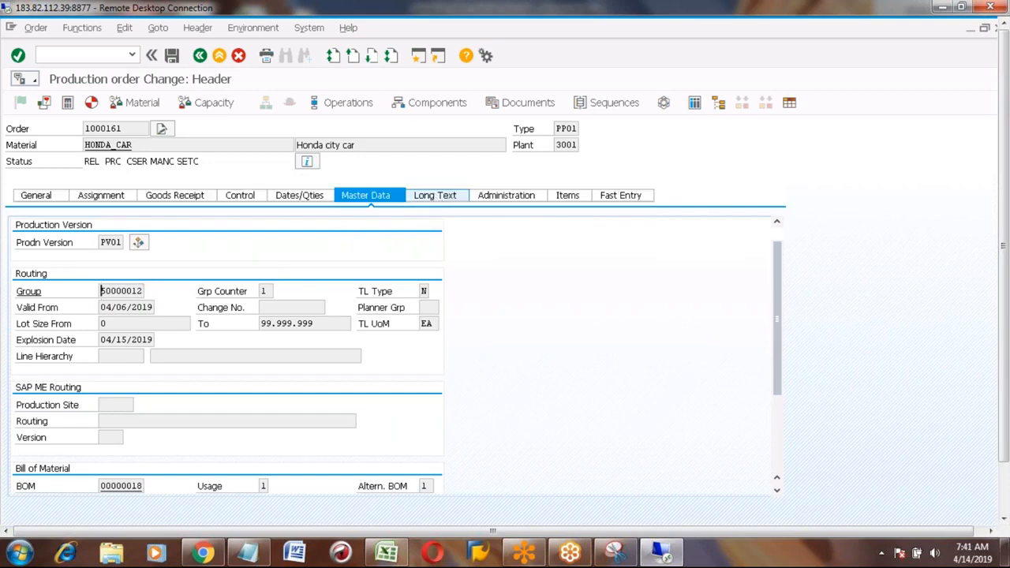
Enter "Use Tyre from Continental." and "Use paint on Red color" as two lines of the order's long text, and save the order
{"action": "left_click", "coordinate": [435, 197]}
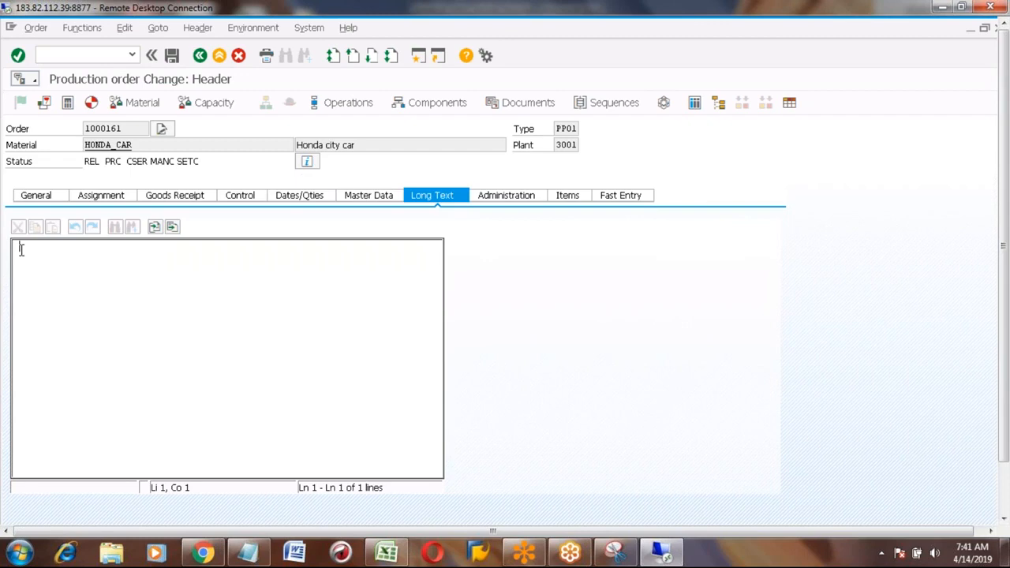
{"action": "type", "text": "User Tyre from"}
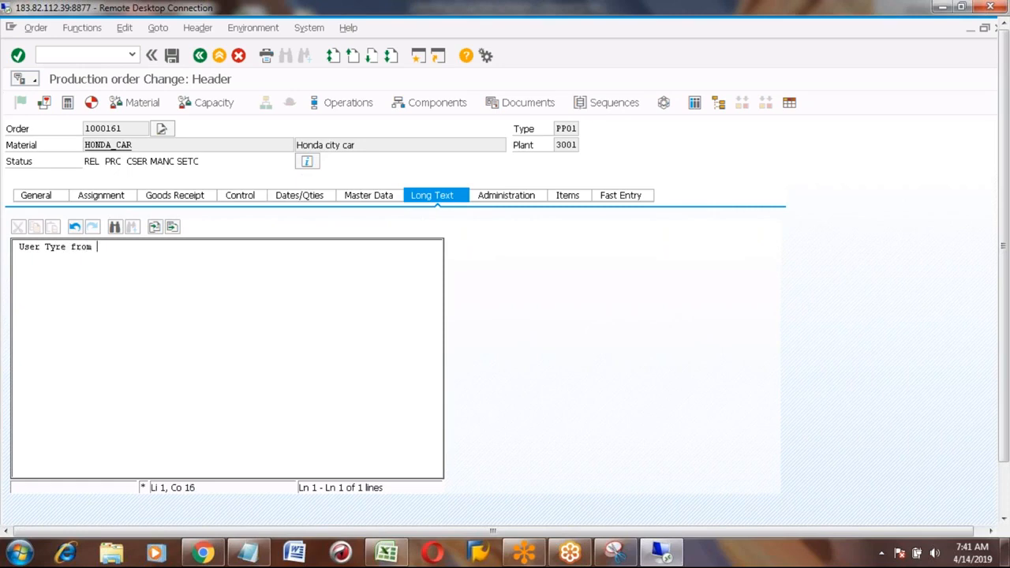
{"action": "type", "text": " Continental"}
{"action": "type", "text": "."}
{"action": "key", "text": "Return"}
{"action": "key", "text": "Up"}
{"action": "key", "text": "Right"}
{"action": "key", "text": "Right"}
{"action": "key", "text": "Right"}
{"action": "key", "text": "Right"}
{"action": "key", "text": "BackSpace"}
{"action": "key", "text": "Down"}
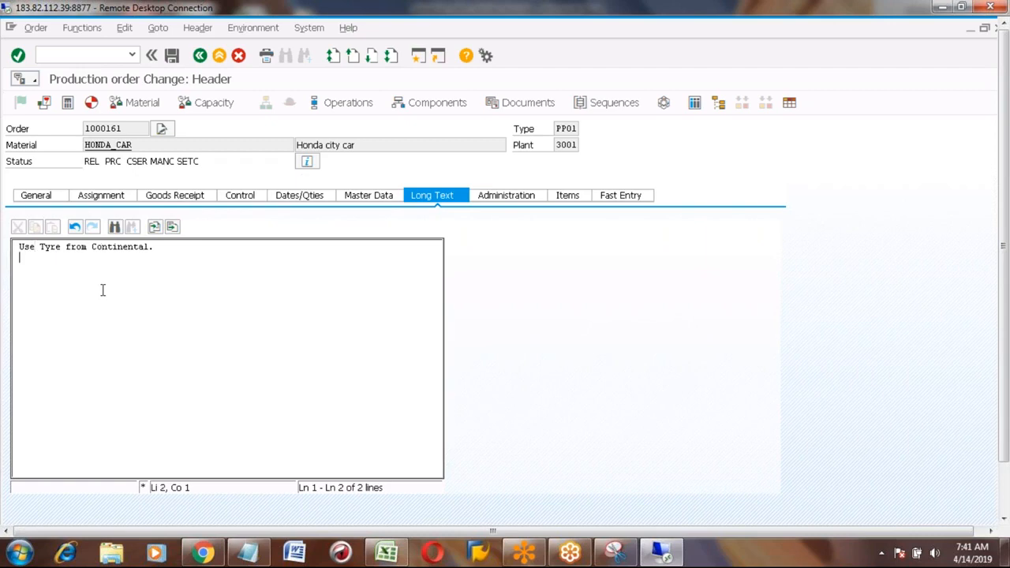
{"action": "type", "text": "Use paint on Red color"}
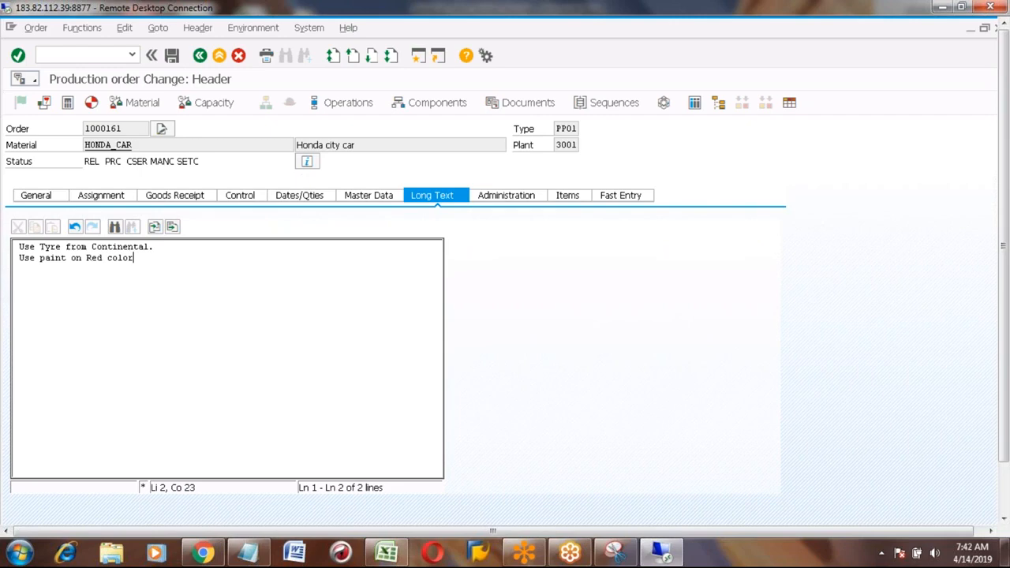
{"action": "left_click", "coordinate": [173, 57]}
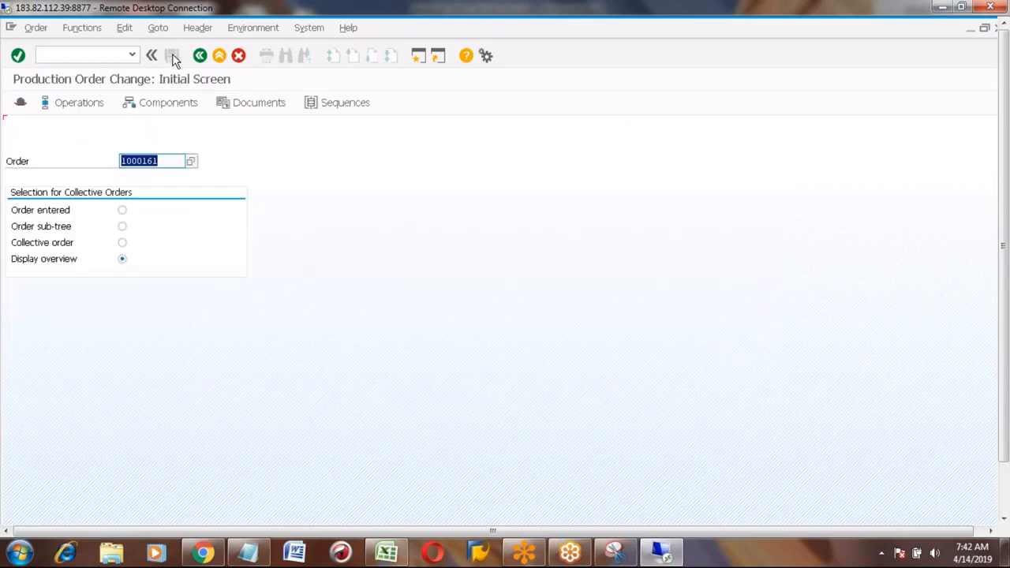
Reopen the saved order to check its long text and its creation and change data, ending on the general header data
{"action": "key", "text": "Return"}
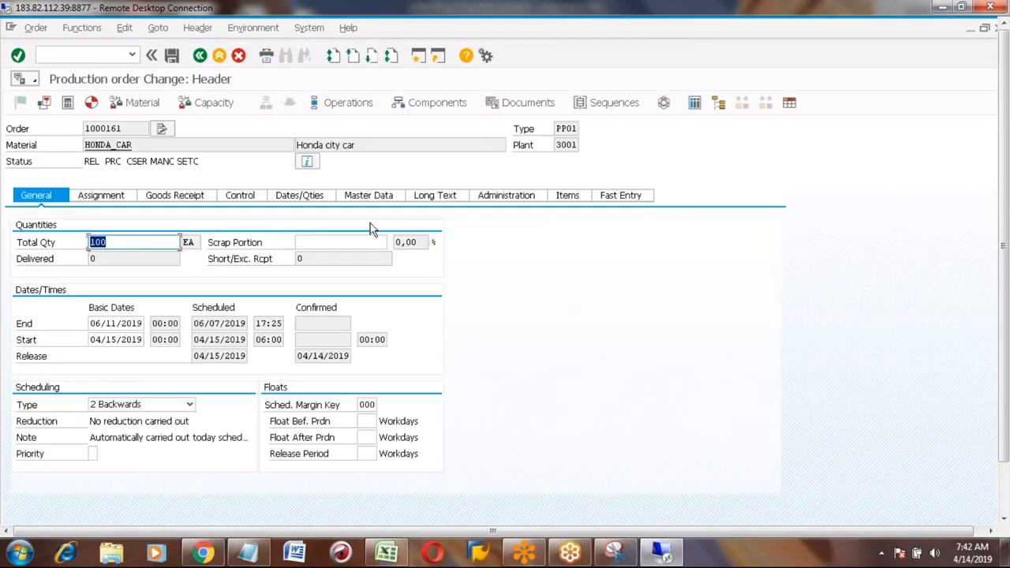
{"action": "left_click", "coordinate": [433, 195]}
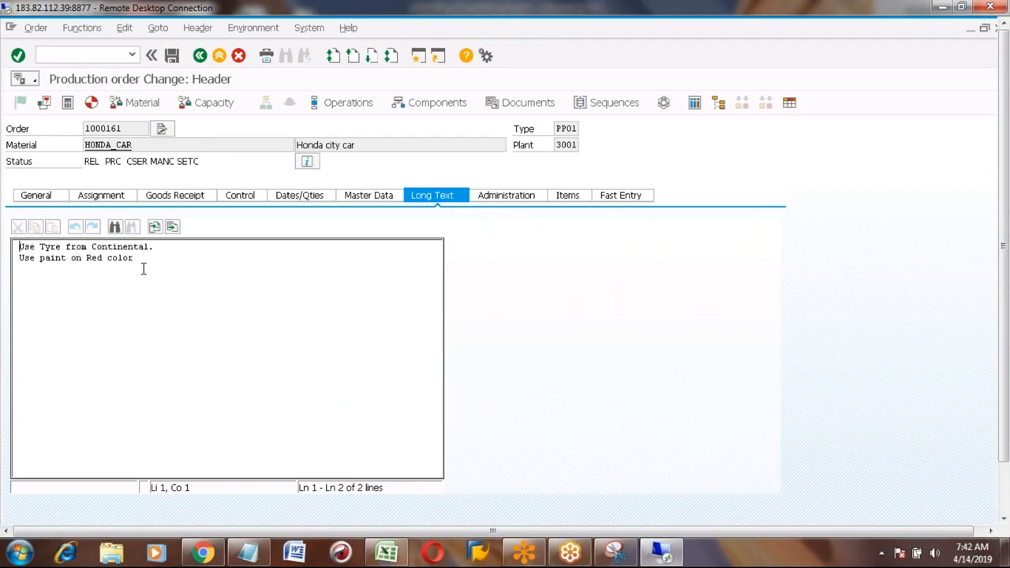
{"action": "left_click", "coordinate": [511, 201]}
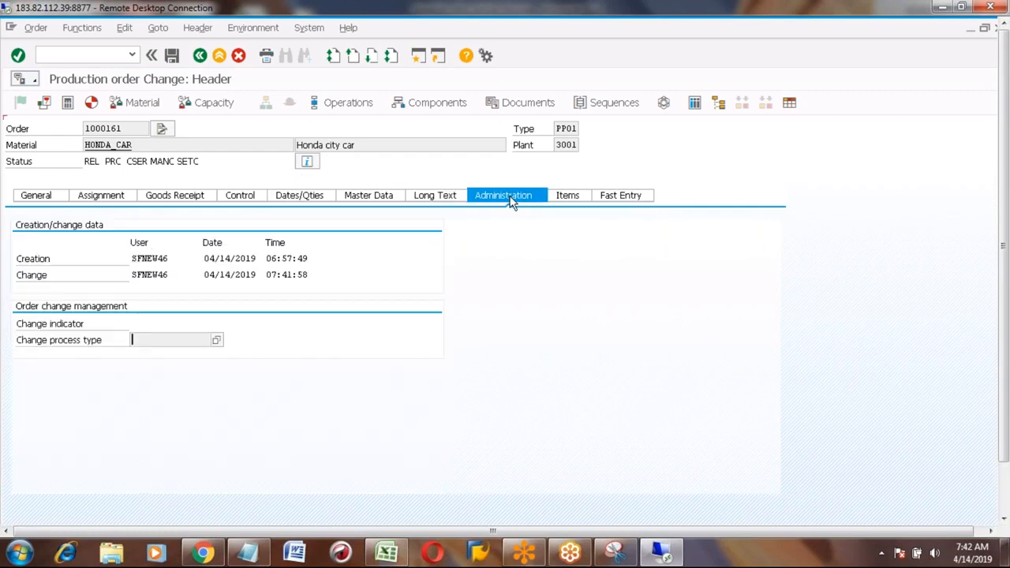
{"action": "left_click", "coordinate": [151, 275]}
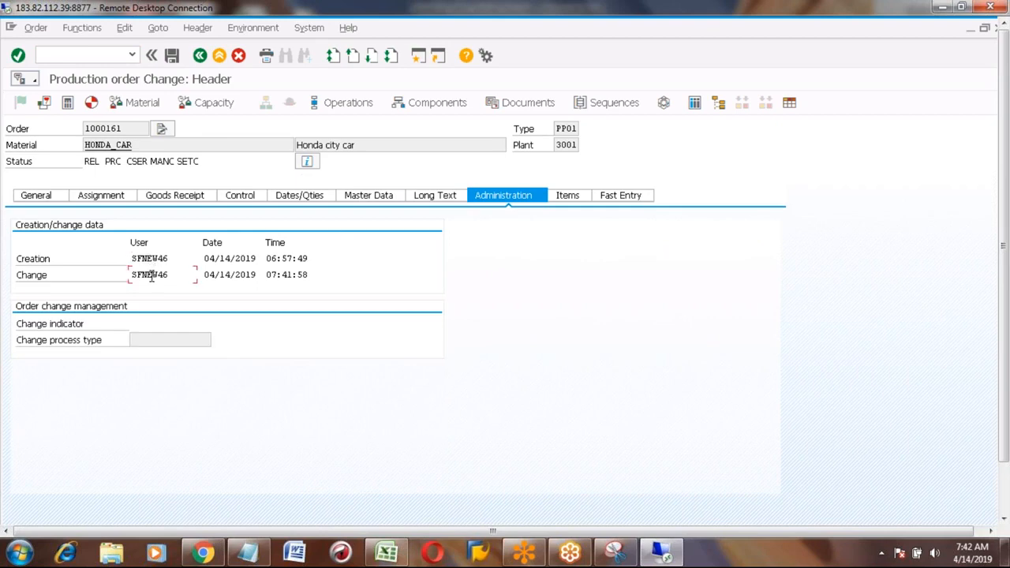
{"action": "left_click", "coordinate": [216, 258]}
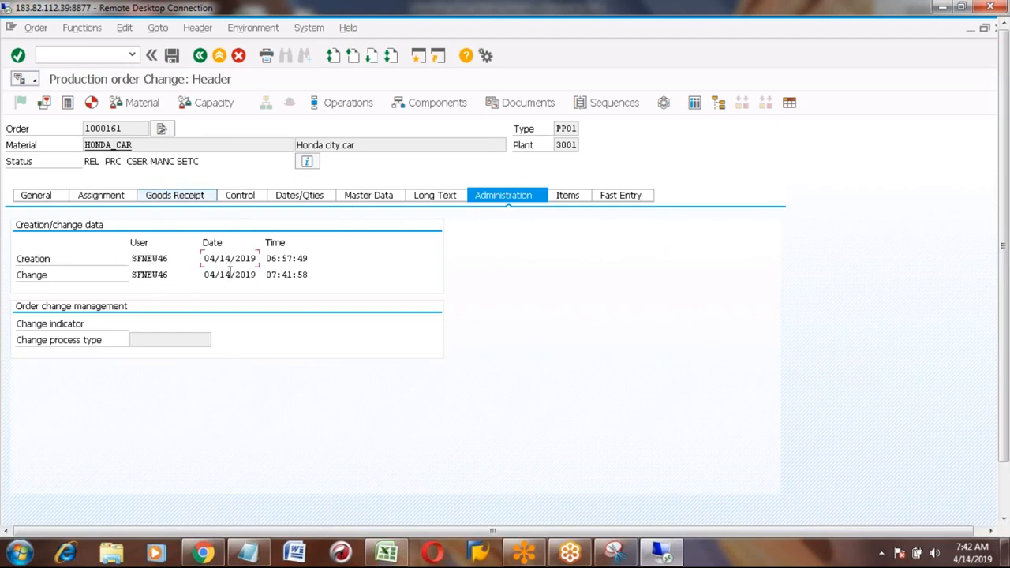
{"action": "left_click", "coordinate": [283, 260]}
{"action": "left_click", "coordinate": [288, 277]}
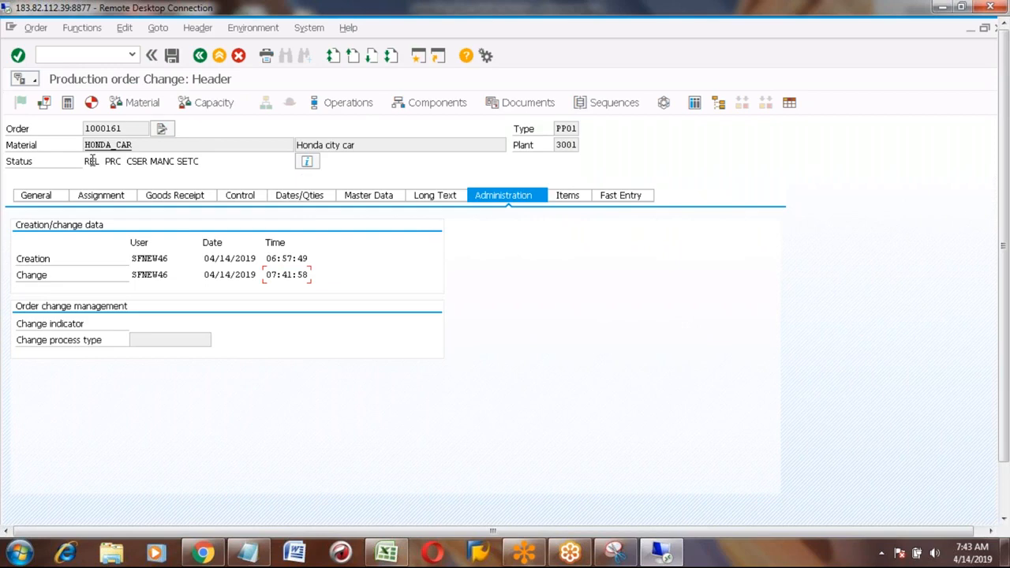
{"action": "left_click", "coordinate": [44, 196]}
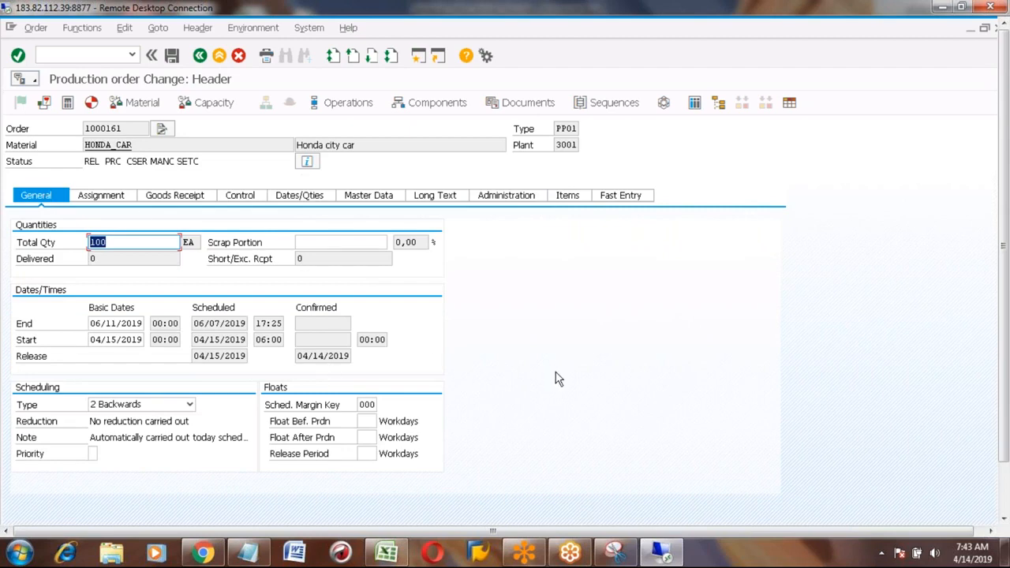